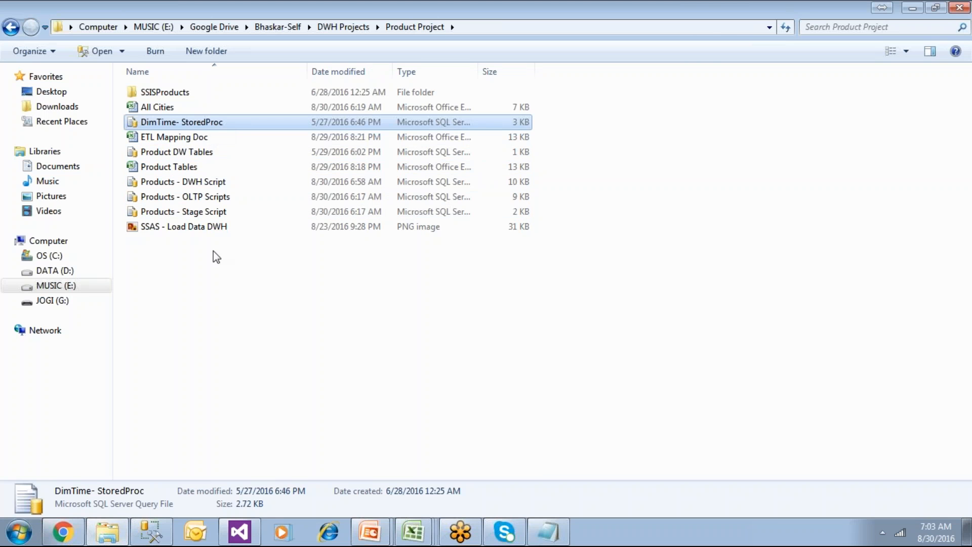
Switch to the PowerPoint slide show and go back to the slide "Phase 2: Load Data from Stage to DWH"
{"action": "left_click", "coordinate": [119, 534]}
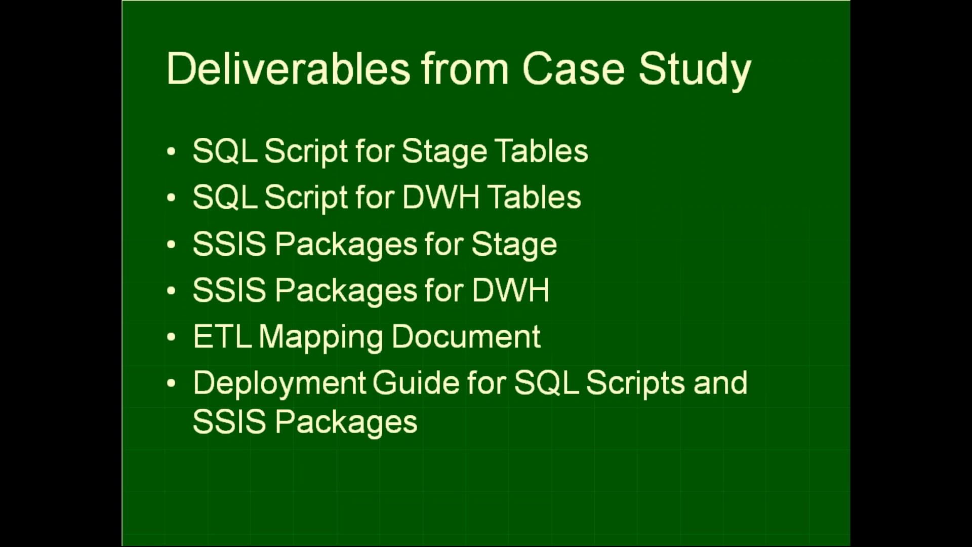
{"action": "key", "text": "Right"}
{"action": "key", "text": "Right"}
{"action": "key", "text": "Left"}
{"action": "key", "text": "Left"}
{"action": "key", "text": "Left"}
{"action": "key", "text": "Left"}
{"action": "key", "text": "Left"}
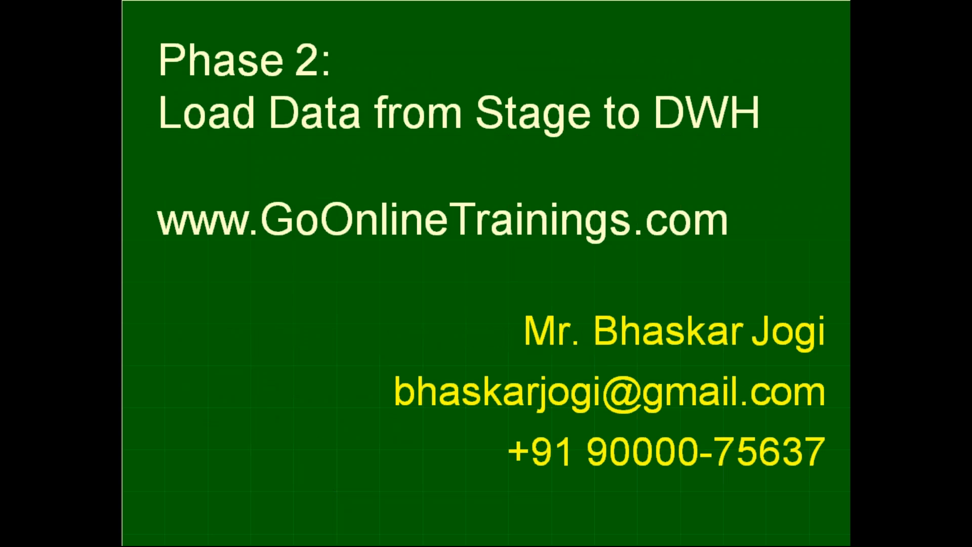
Switch to SQL Server Management Studio and run the StageCategoryMaster SELECT query at the end of the Products - Stage Script
{"action": "key", "text": "super"}
{"action": "left_click", "coordinate": [255, 536]}
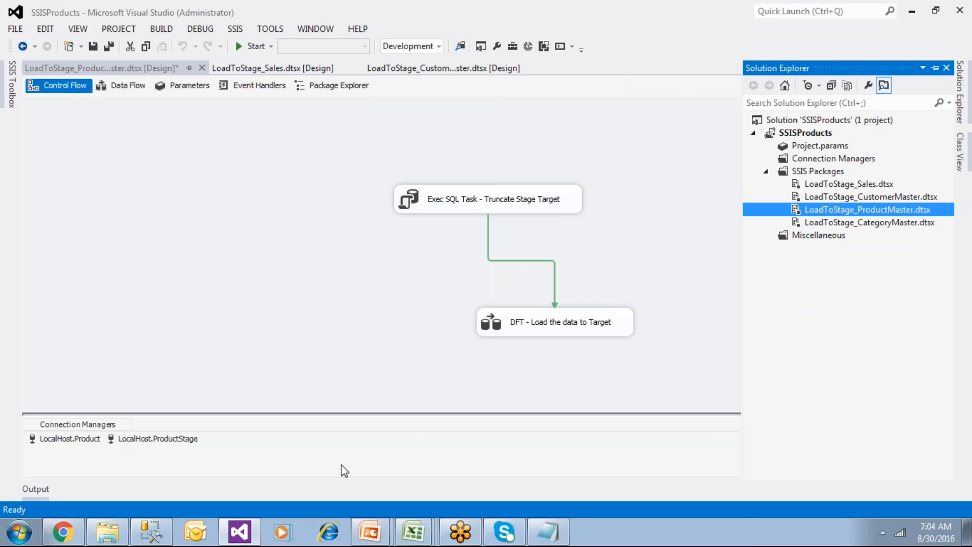
{"action": "left_click", "coordinate": [151, 532]}
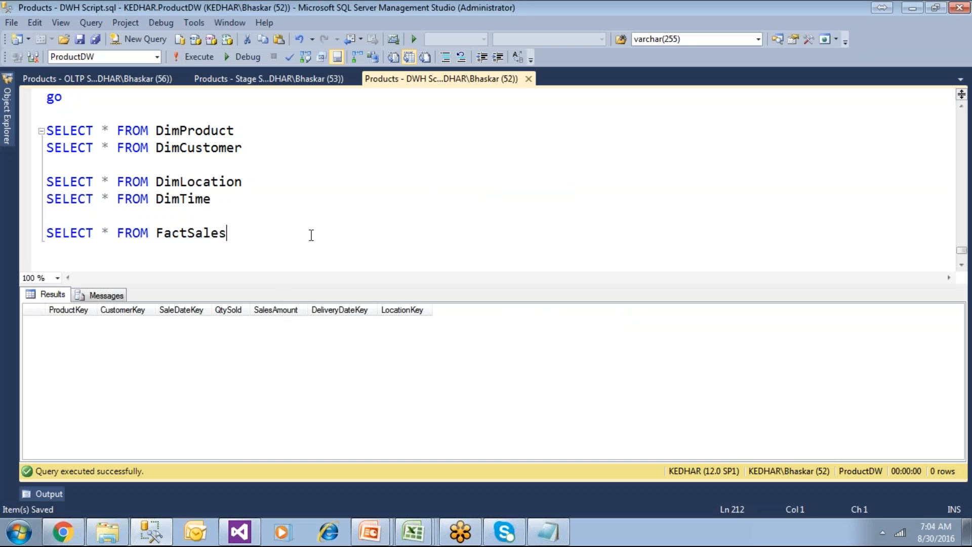
{"action": "left_click", "coordinate": [293, 79]}
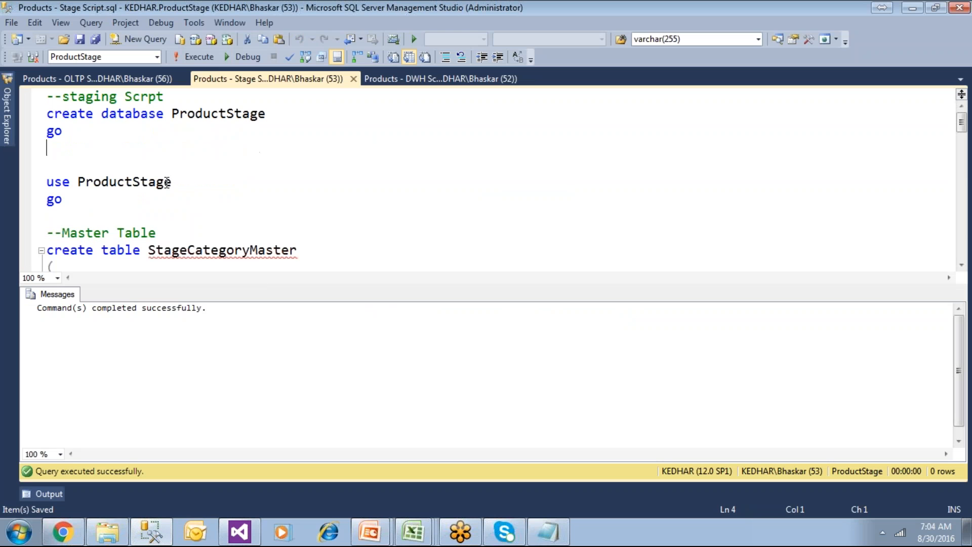
{"action": "key", "text": "ctrl+End"}
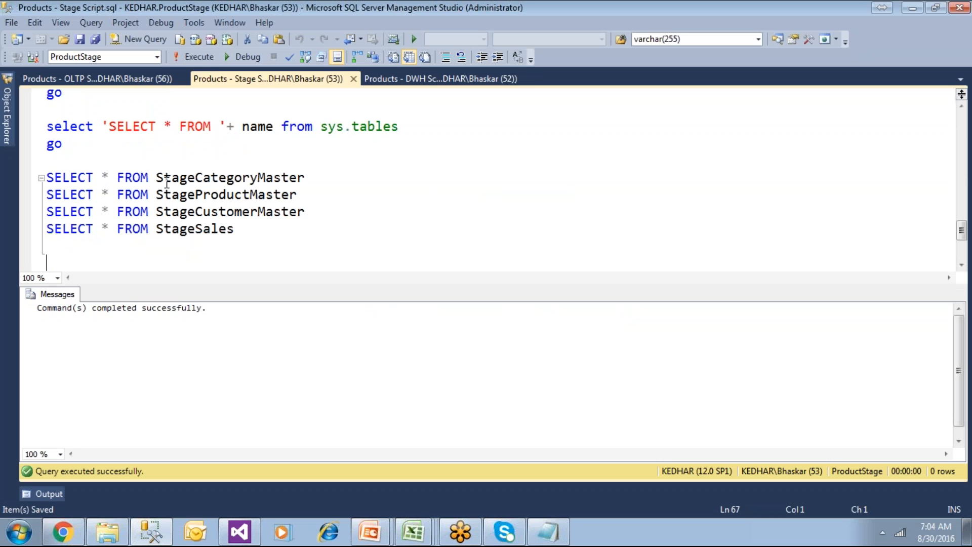
{"action": "left_click_drag", "start_coordinate": [304, 177], "coordinate": [45, 178]}
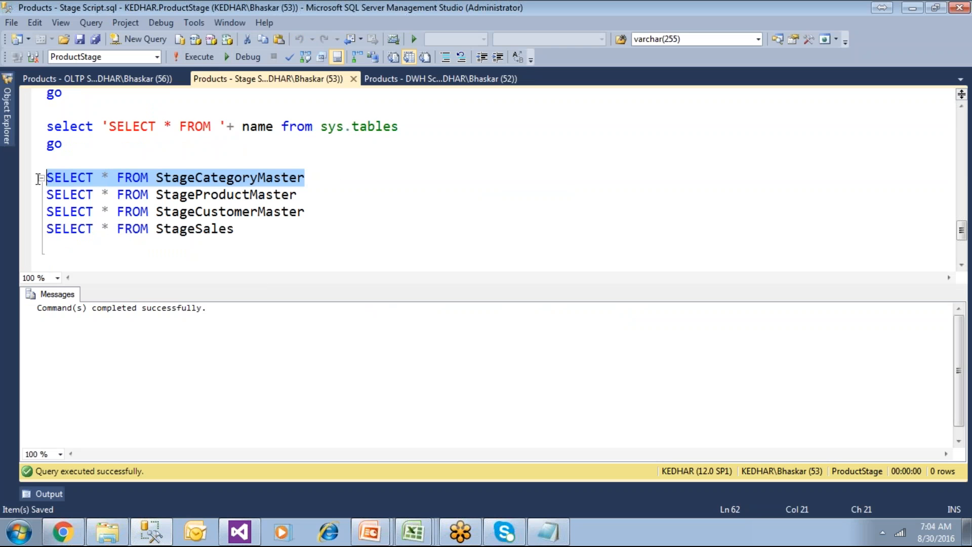
{"action": "left_click", "coordinate": [198, 57]}
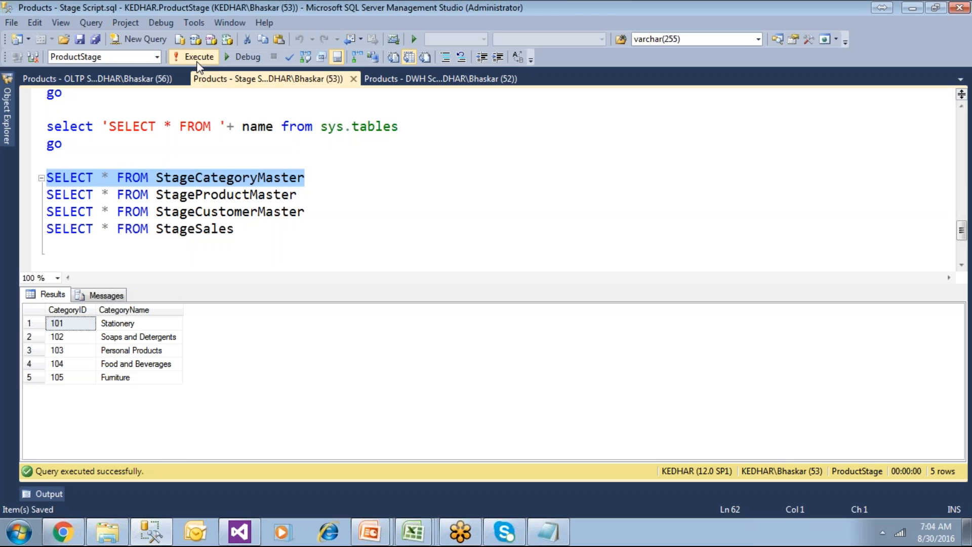
Run the SELECT queries for StageProductMaster and StageCustomerMaster one after the other
{"action": "left_click", "coordinate": [293, 195]}
{"action": "left_click_drag", "start_coordinate": [292, 195], "coordinate": [33, 200]}
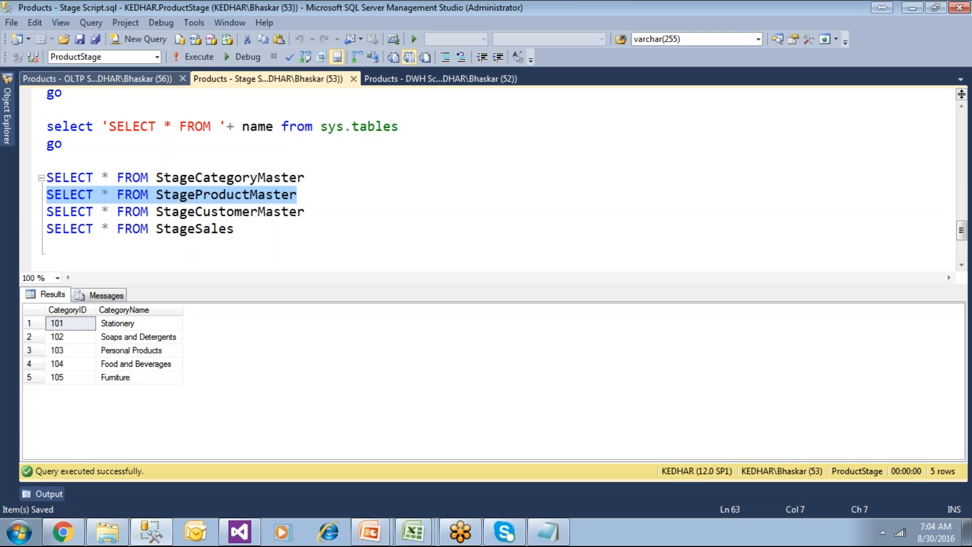
{"action": "left_click", "coordinate": [179, 56]}
{"action": "left_click_drag", "start_coordinate": [310, 213], "coordinate": [28, 212]}
{"action": "left_click", "coordinate": [188, 58]}
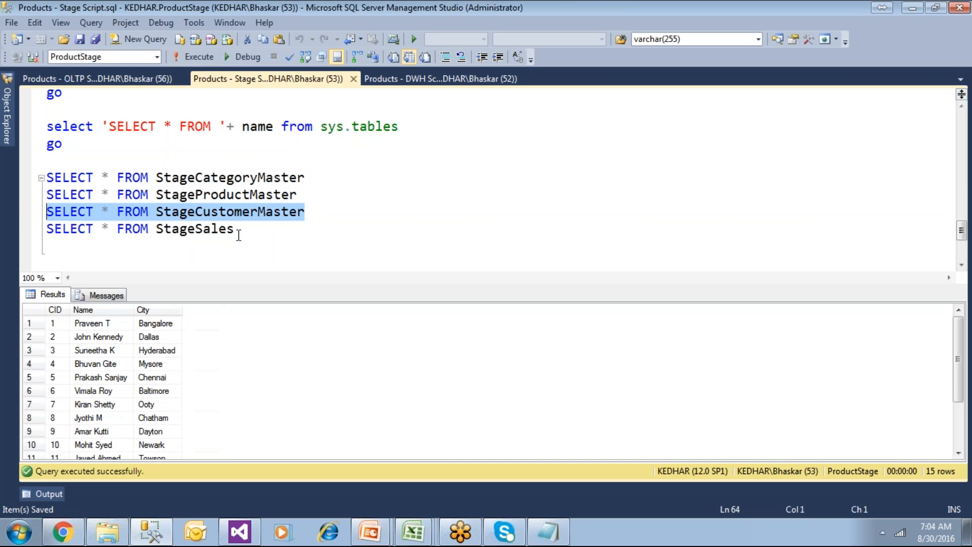
Run the StageSales SELECT query to view the staged sales rows
{"action": "left_click_drag", "start_coordinate": [241, 231], "coordinate": [26, 230]}
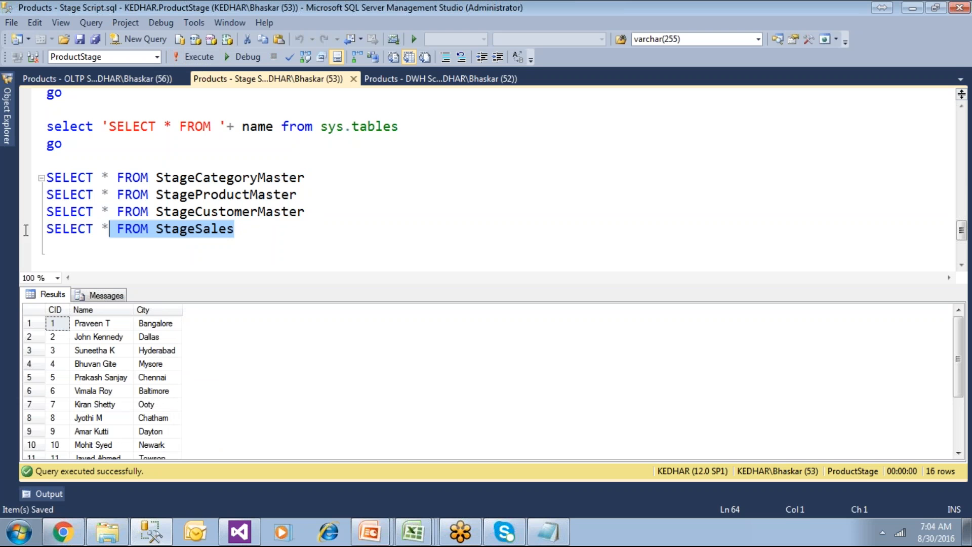
{"action": "left_click", "coordinate": [193, 56]}
{"action": "left_click", "coordinate": [249, 241]}
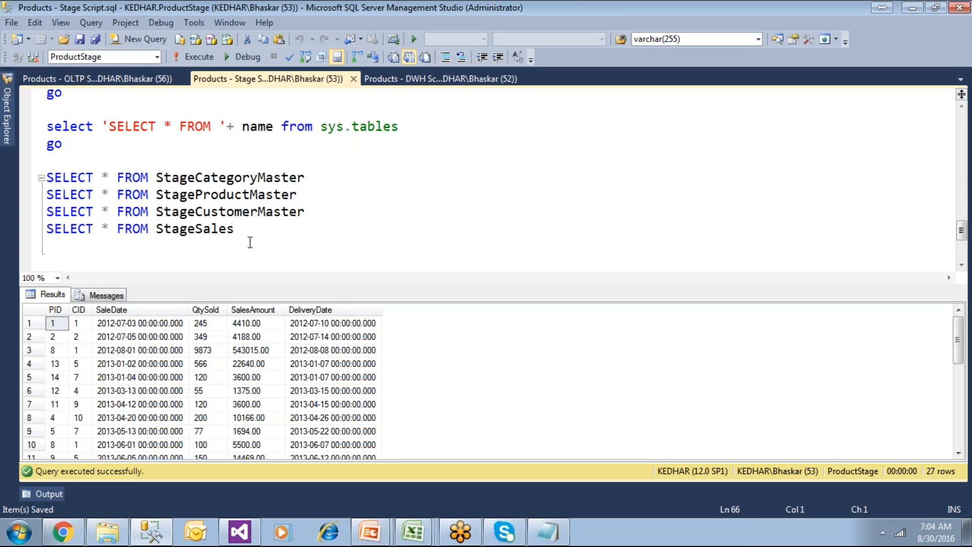
Show the DimProduct create table statement in the Products - DWH Script to examine its columns
{"action": "left_click", "coordinate": [408, 81]}
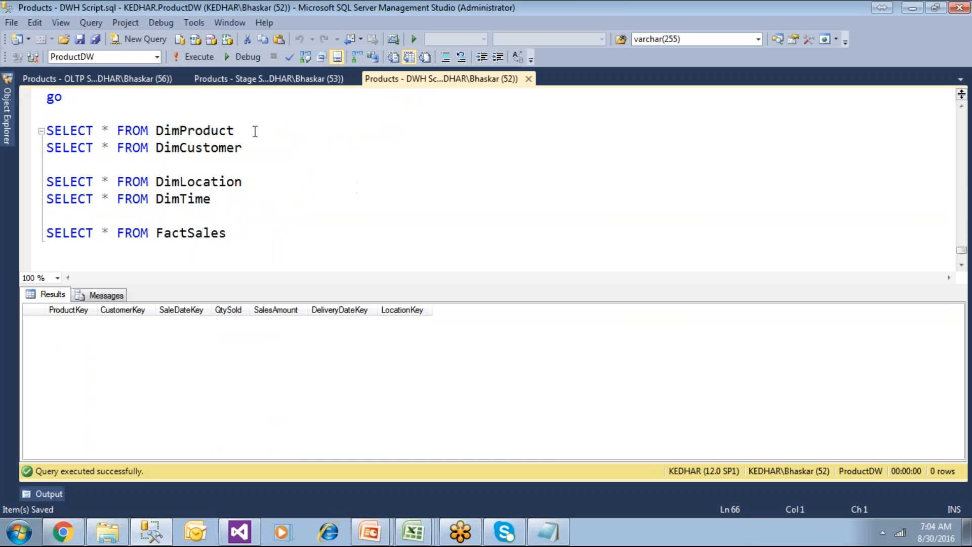
{"action": "left_click", "coordinate": [33, 131]}
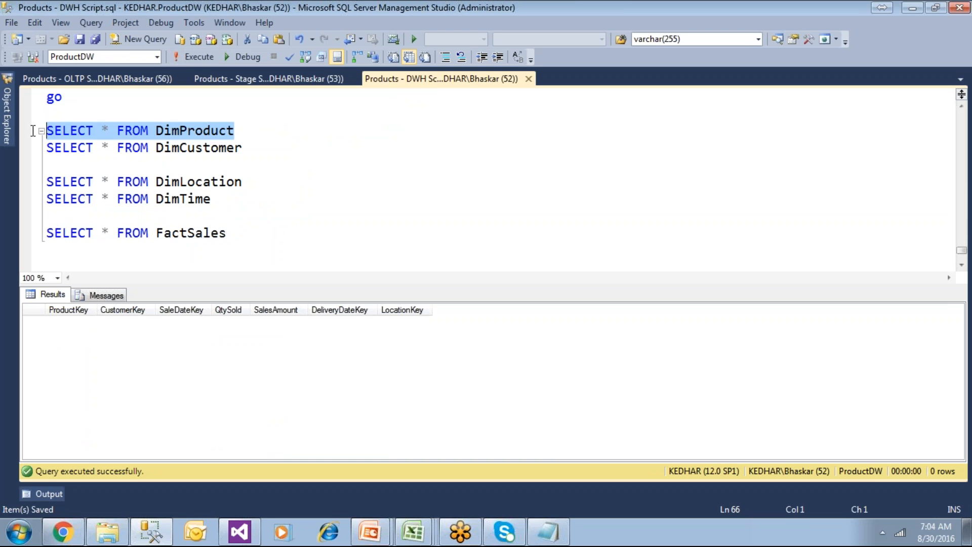
{"action": "left_click", "coordinate": [322, 164]}
{"action": "scroll", "coordinate": [322, 164], "scroll_direction": "up", "scroll_amount": 10}
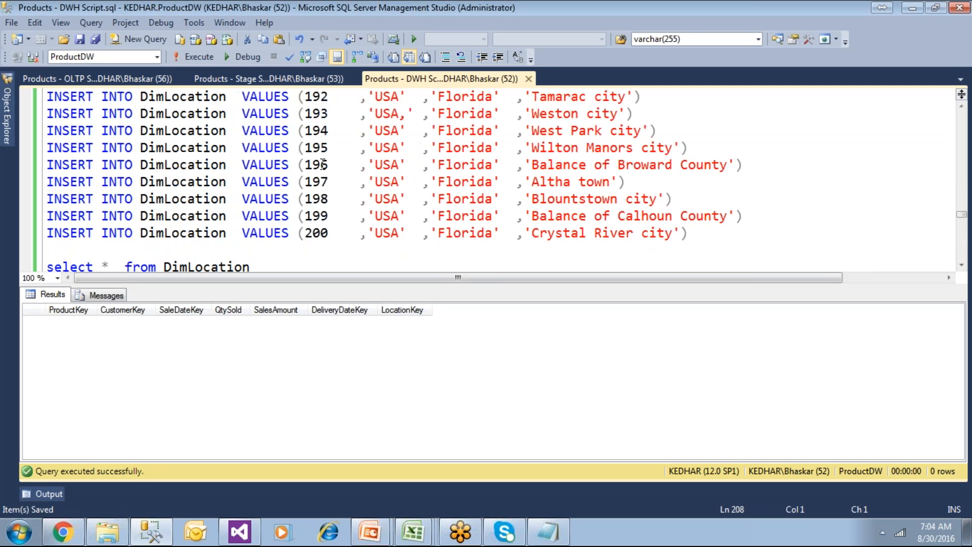
{"action": "scroll", "coordinate": [322, 164], "scroll_direction": "up", "scroll_amount": 20}
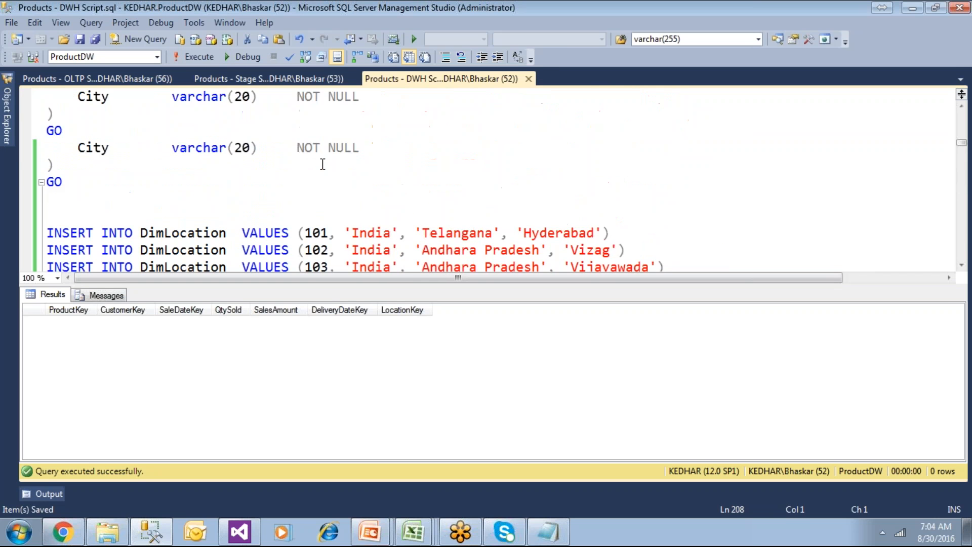
{"action": "scroll", "coordinate": [323, 164], "scroll_direction": "up", "scroll_amount": 20}
{"action": "scroll", "coordinate": [323, 164], "scroll_direction": "down", "scroll_amount": 2}
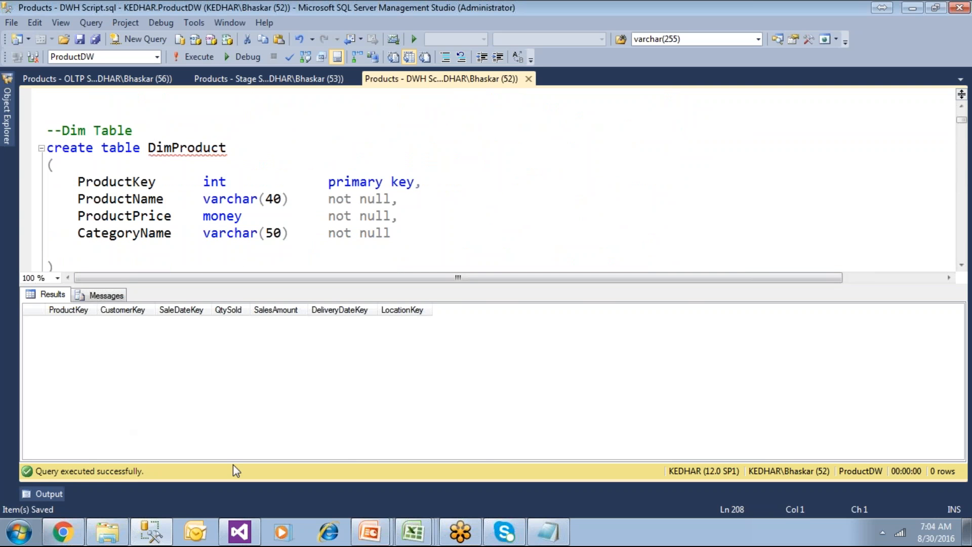
Switch to the ETL Mapping Doc workbook in Excel and look through its sheets from DimProduct to FactSales
{"action": "left_click", "coordinate": [409, 532]}
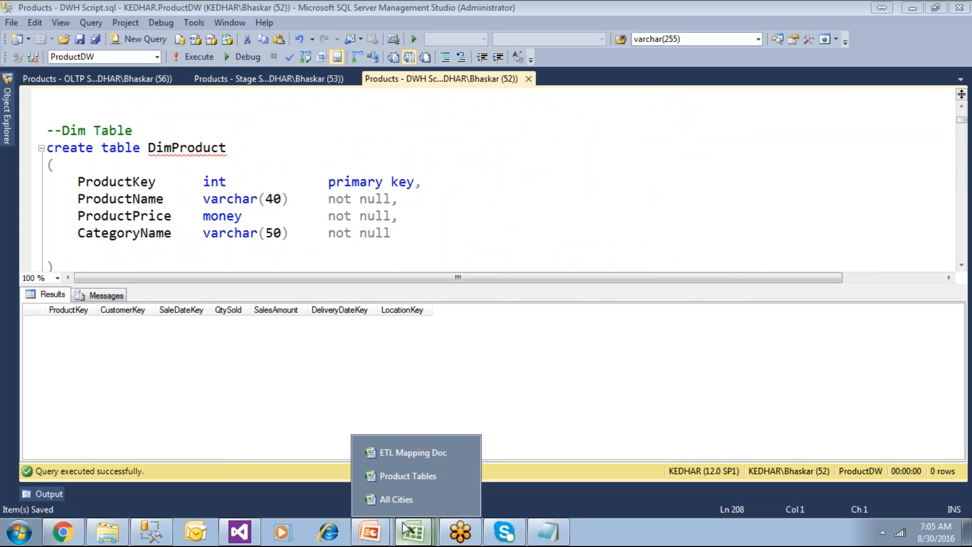
{"action": "left_click", "coordinate": [406, 455]}
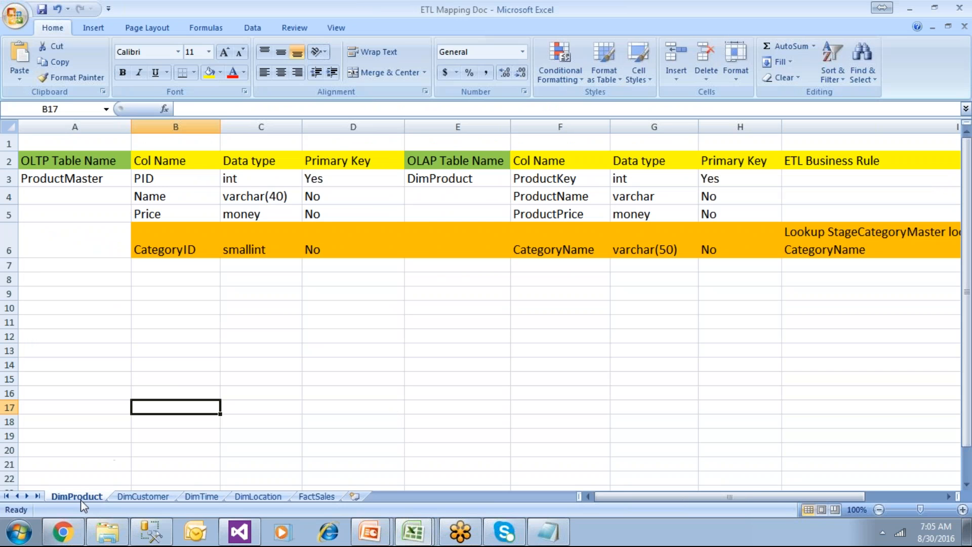
{"action": "left_click", "coordinate": [146, 497]}
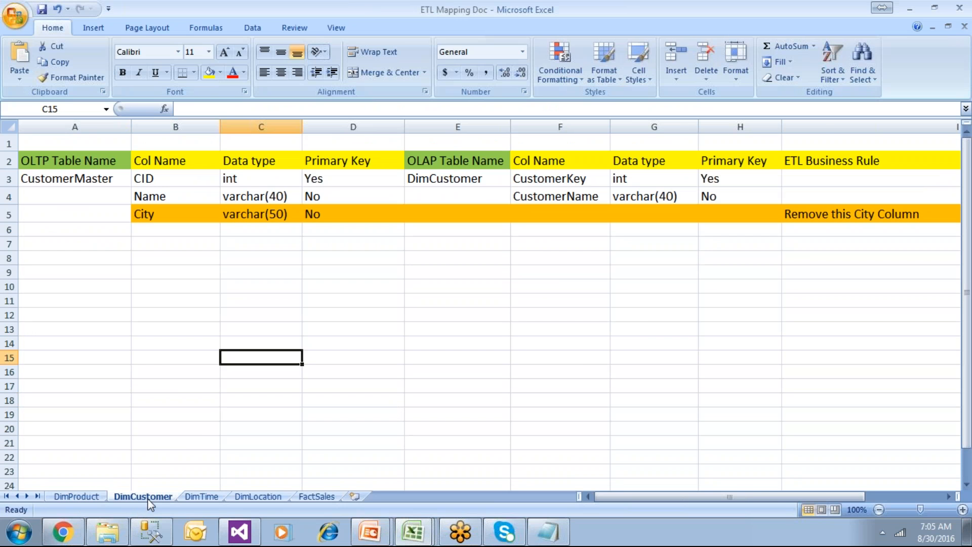
{"action": "left_click", "coordinate": [200, 497]}
{"action": "left_click", "coordinate": [263, 497]}
{"action": "left_click", "coordinate": [317, 496]}
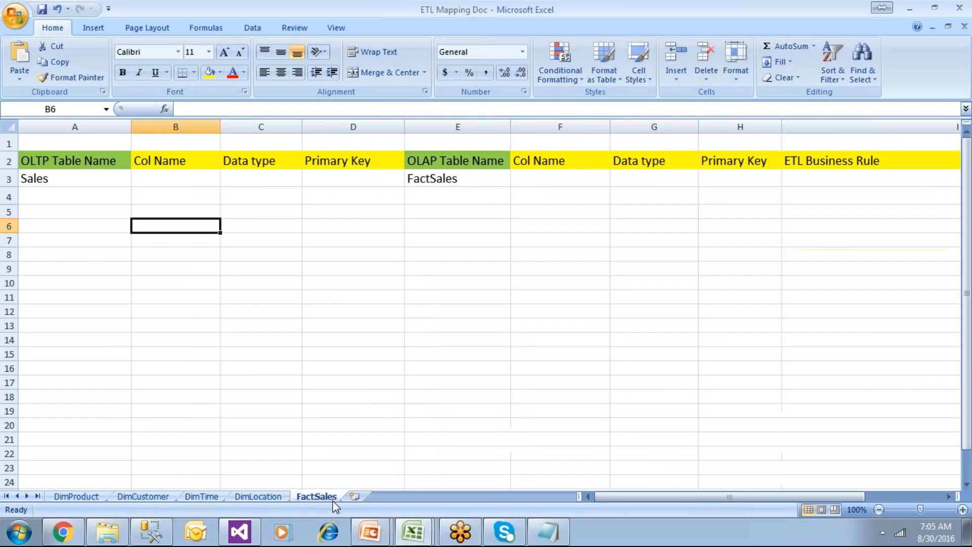
Examine on the DimProduct sheet how ProductMaster's PID, Name and Price map to ProductKey, ProductName and ProductPrice
{"action": "left_click", "coordinate": [82, 496]}
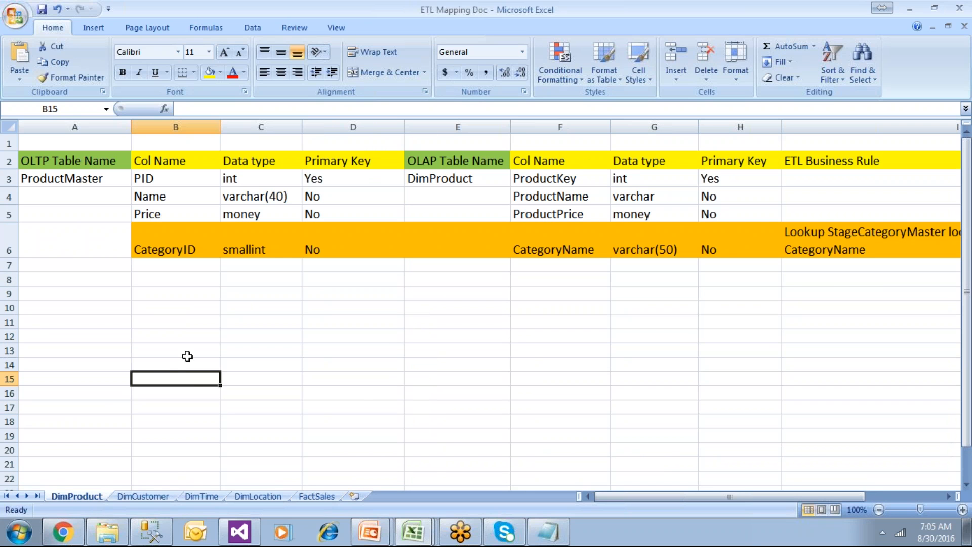
{"action": "left_click_drag", "start_coordinate": [67, 163], "coordinate": [71, 179]}
{"action": "left_click", "coordinate": [72, 212]}
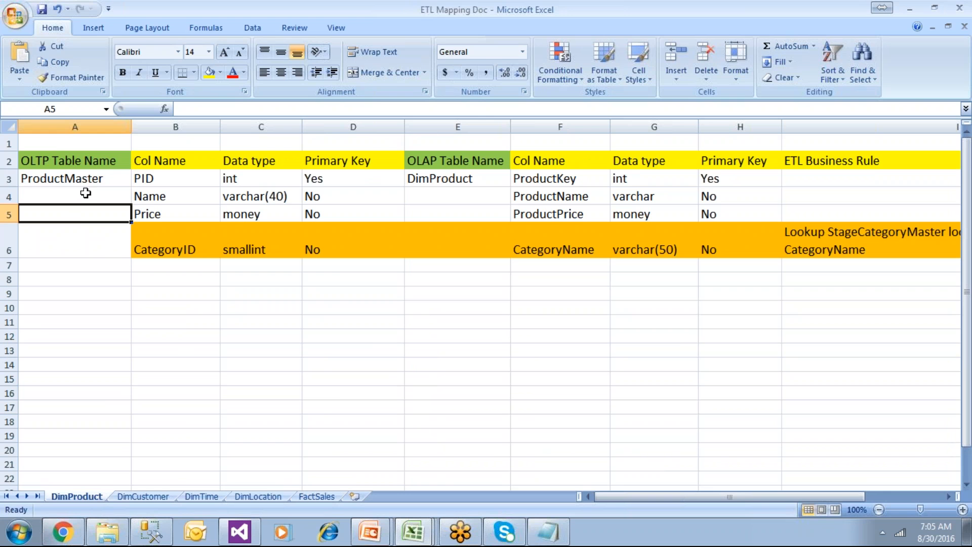
{"action": "left_click", "coordinate": [95, 176]}
{"action": "left_click_drag", "start_coordinate": [167, 183], "coordinate": [332, 212]}
{"action": "left_click", "coordinate": [476, 179]}
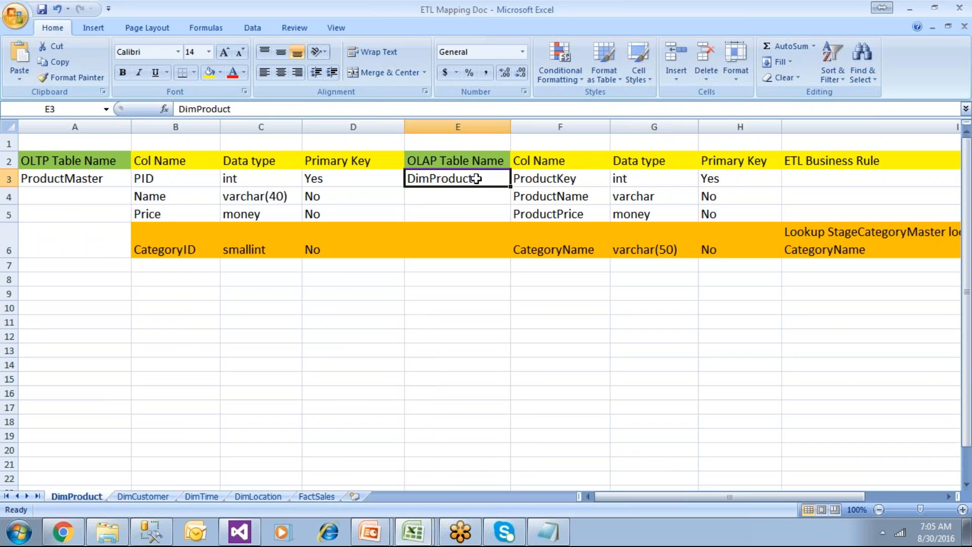
{"action": "left_click_drag", "start_coordinate": [575, 173], "coordinate": [631, 219]}
{"action": "left_click", "coordinate": [725, 217]}
Compare the CategoryID source column with the CategoryName target column and their data types in row 6
{"action": "left_click", "coordinate": [171, 243]}
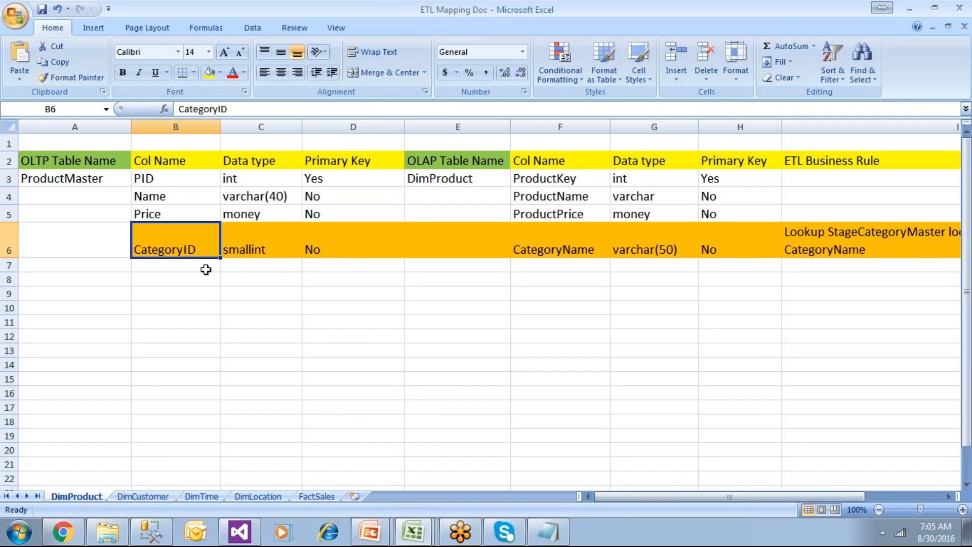
{"action": "left_click", "coordinate": [198, 274]}
{"action": "left_click_drag", "start_coordinate": [191, 240], "coordinate": [311, 248]}
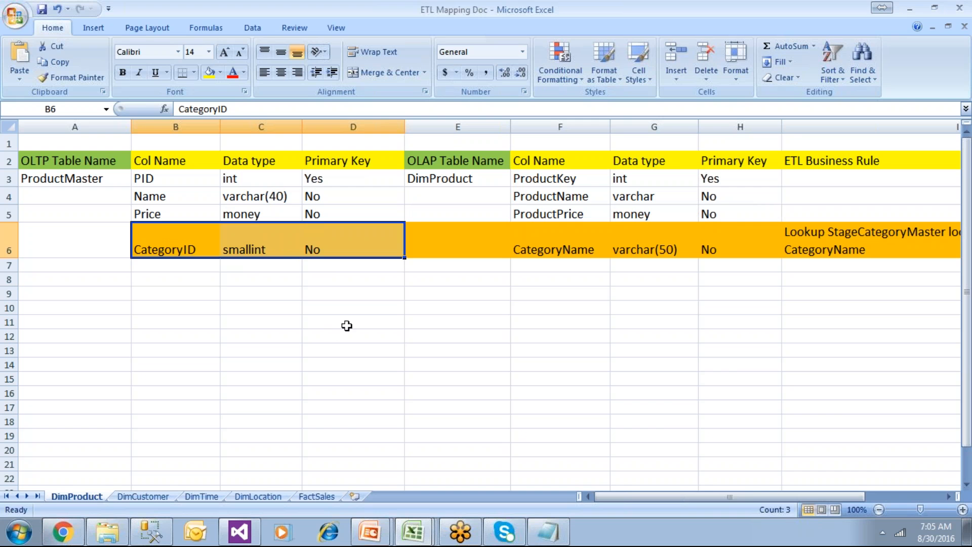
{"action": "left_click", "coordinate": [535, 252]}
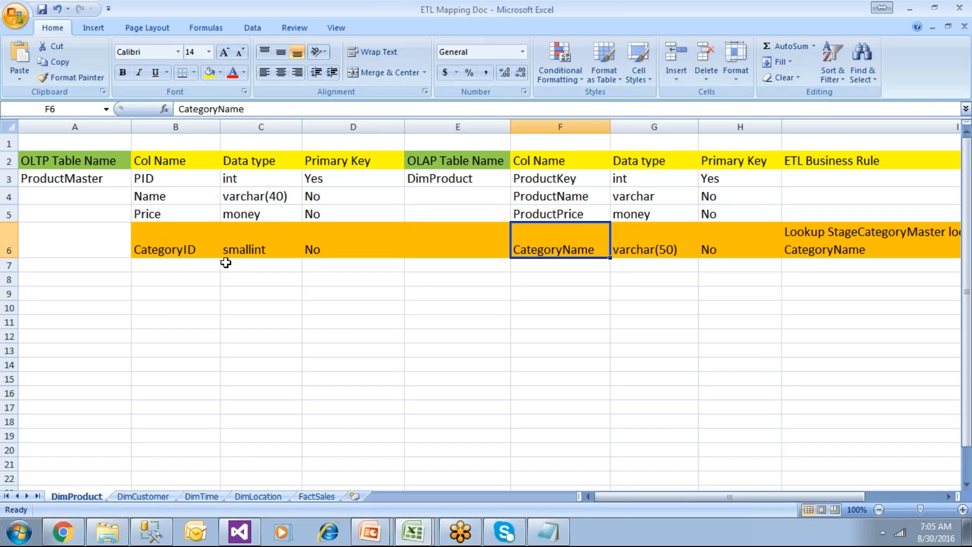
{"action": "left_click", "coordinate": [196, 248]}
{"action": "left_click", "coordinate": [562, 245]}
{"action": "left_click", "coordinate": [658, 254]}
{"action": "left_click", "coordinate": [240, 255]}
{"action": "key", "text": "Left"}
{"action": "key", "text": "Right"}
{"action": "left_click", "coordinate": [560, 255]}
{"action": "left_click", "coordinate": [650, 255]}
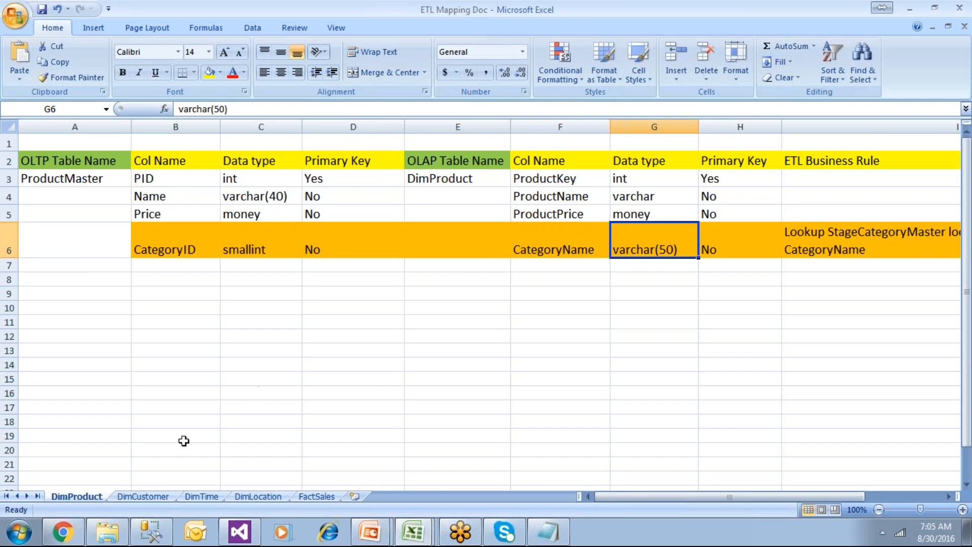
Switch to SQL Server Management Studio, query StageCategoryMaster in the stage script and examine the CategoryName values
{"action": "left_click", "coordinate": [151, 531]}
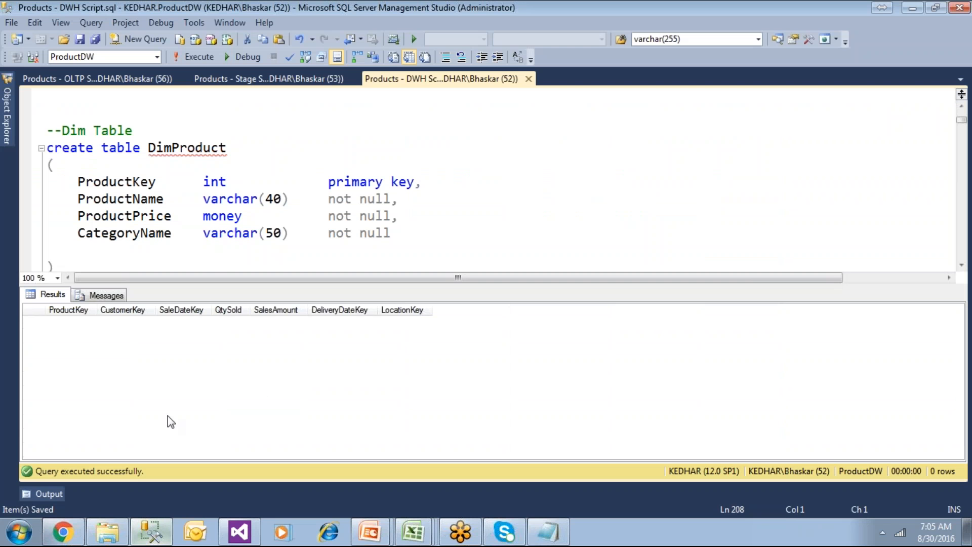
{"action": "left_click", "coordinate": [217, 81]}
{"action": "left_click_drag", "start_coordinate": [304, 177], "coordinate": [46, 178]}
{"action": "left_click", "coordinate": [199, 57]}
{"action": "left_click", "coordinate": [130, 324]}
{"action": "left_click", "coordinate": [134, 337]}
{"action": "left_click", "coordinate": [136, 364]}
{"action": "left_click", "coordinate": [135, 378]}
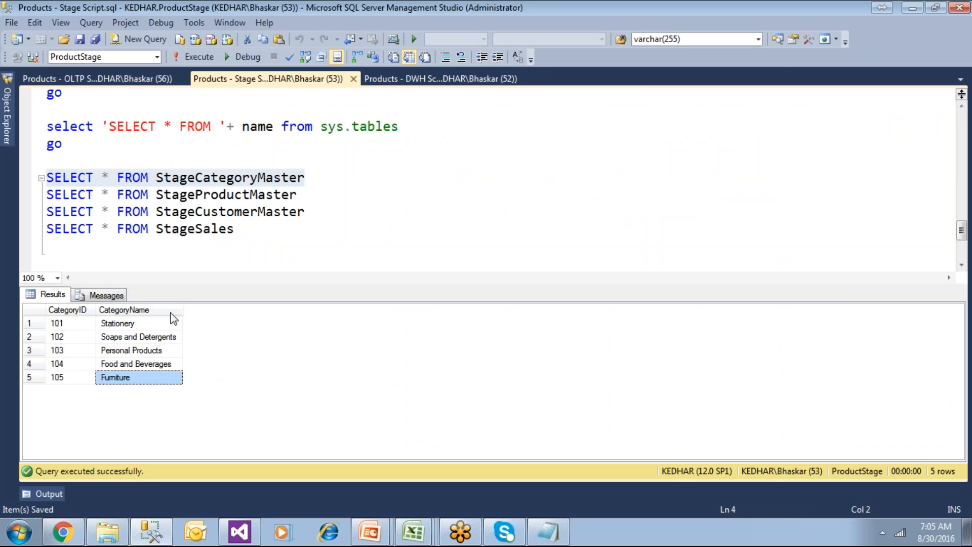
Query StageProductMaster and examine the CategoryID column of the products
{"action": "left_click_drag", "start_coordinate": [300, 195], "coordinate": [47, 194]}
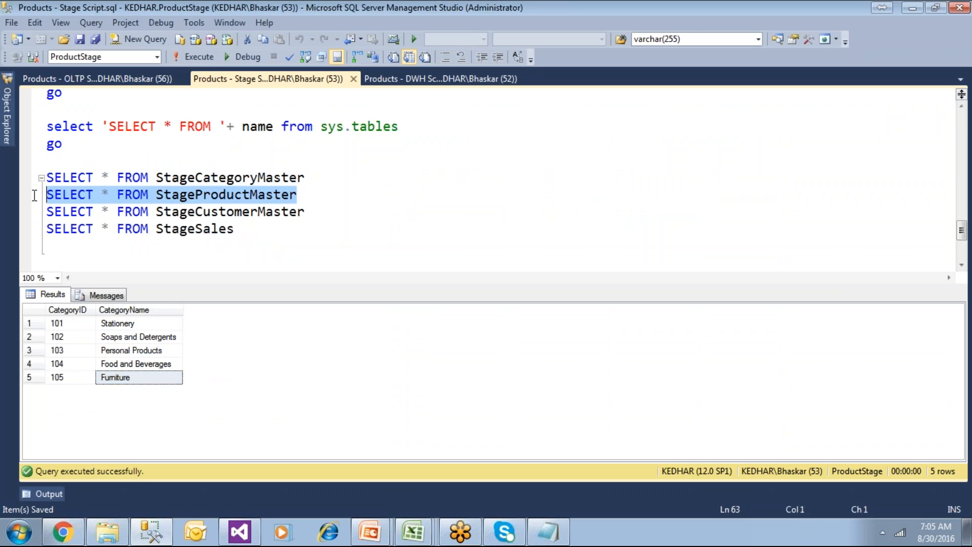
{"action": "left_click", "coordinate": [198, 57]}
{"action": "left_click", "coordinate": [200, 336]}
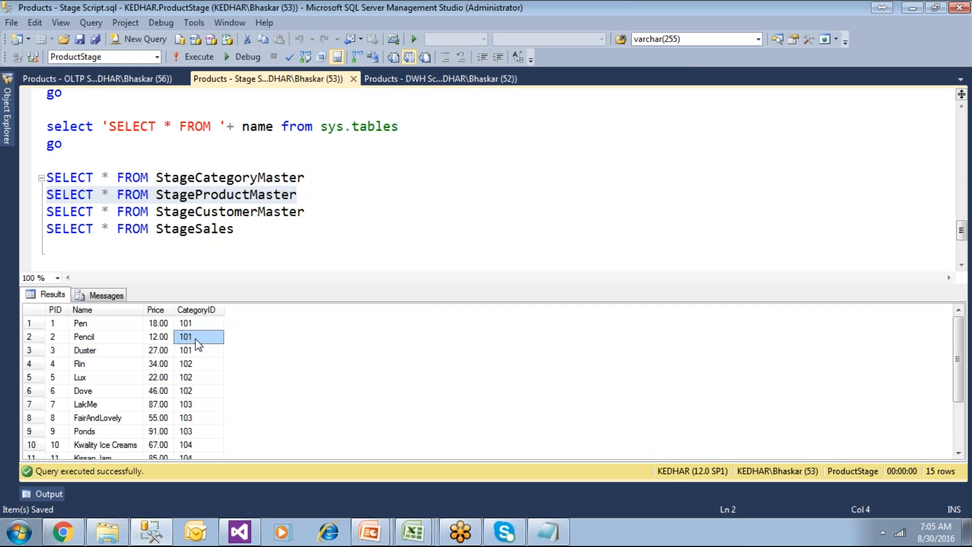
Run the DimProduct select statement in the Products - DWH Script and check for its CategoryName column
{"action": "left_click", "coordinate": [387, 80]}
{"action": "scroll", "coordinate": [187, 166], "scroll_direction": "down", "scroll_amount": 2}
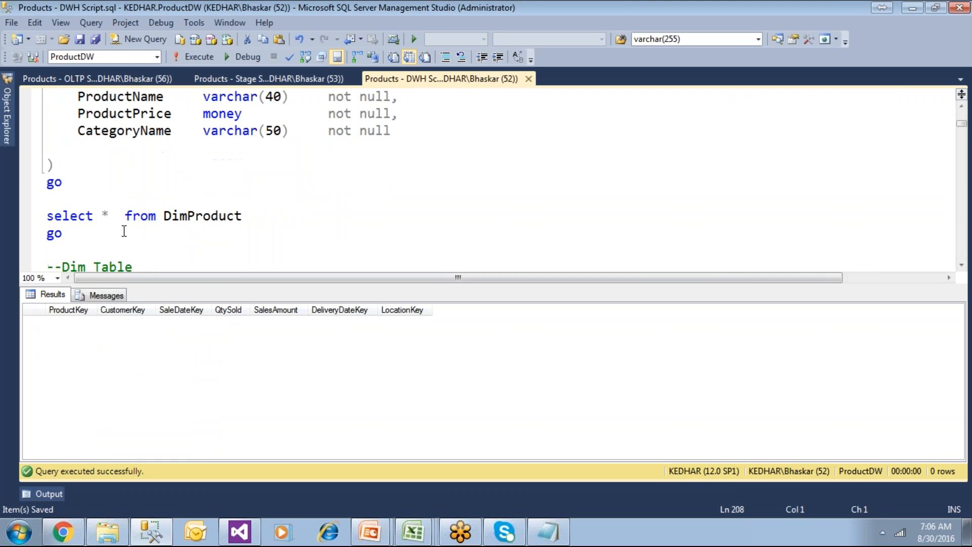
{"action": "left_click_drag", "start_coordinate": [62, 233], "coordinate": [29, 219]}
{"action": "left_click", "coordinate": [187, 57]}
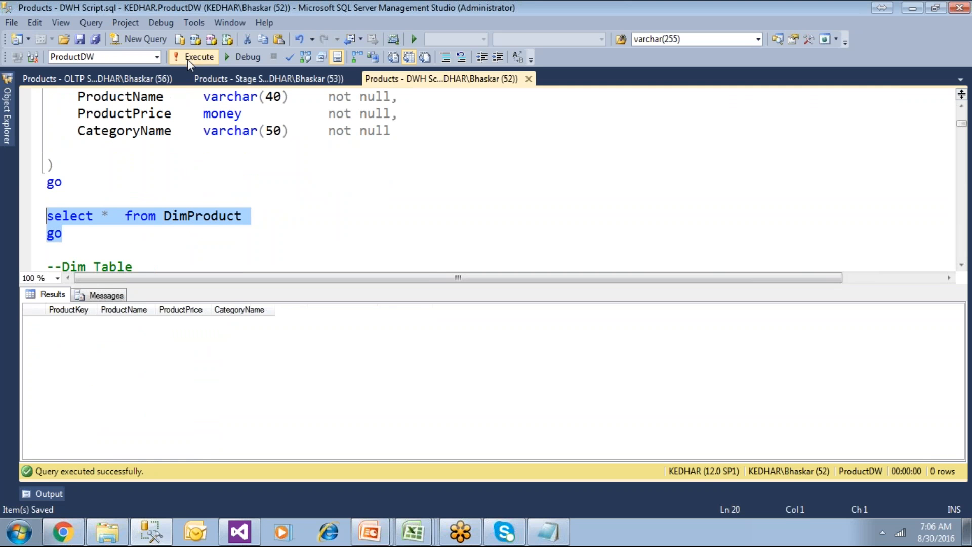
{"action": "left_click", "coordinate": [239, 311]}
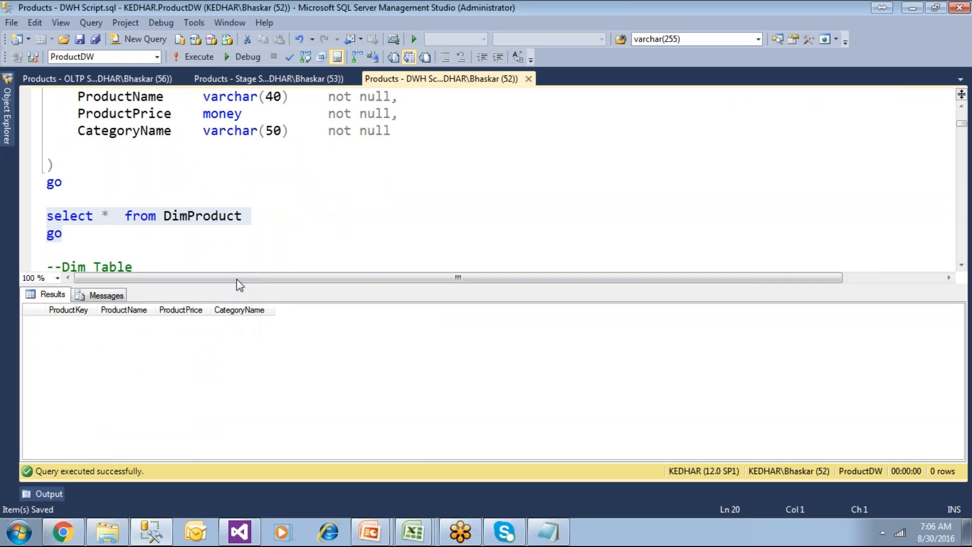
In the stage script, query StageProductMaster and StageCategoryMaster and examine their CategoryID columns
{"action": "left_click", "coordinate": [271, 79]}
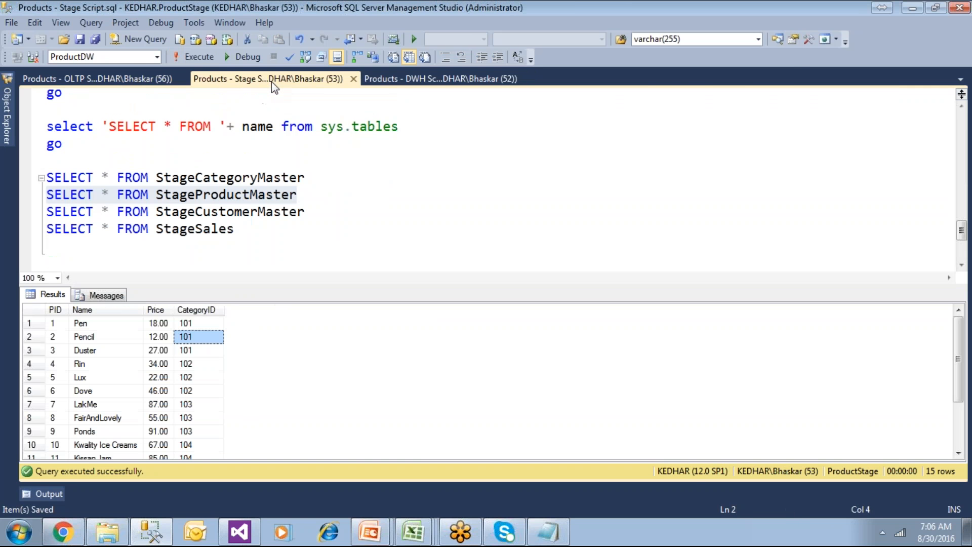
{"action": "left_click", "coordinate": [263, 245]}
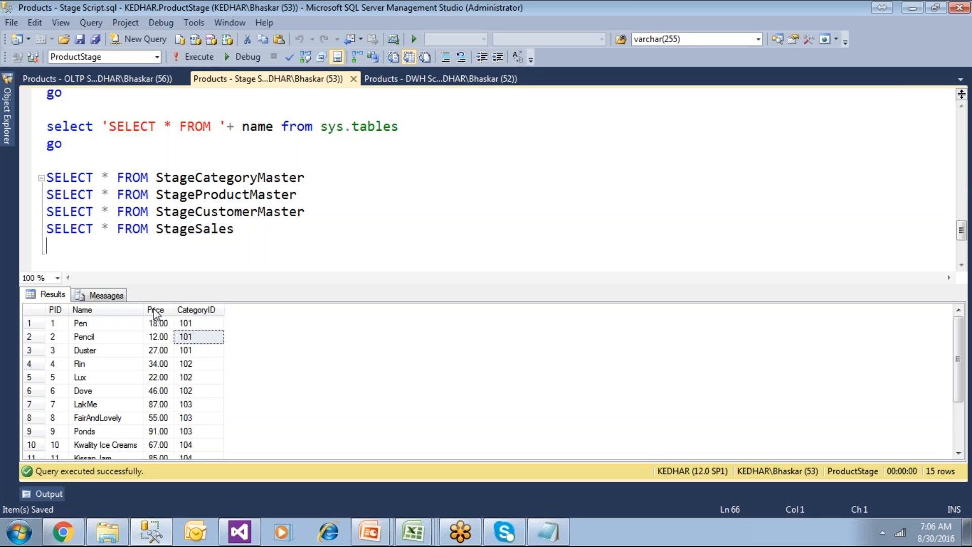
{"action": "left_click_drag", "start_coordinate": [298, 194], "coordinate": [46, 194]}
{"action": "left_click", "coordinate": [195, 323]}
{"action": "left_click_drag", "start_coordinate": [309, 176], "coordinate": [46, 177]}
{"action": "left_click", "coordinate": [195, 58]}
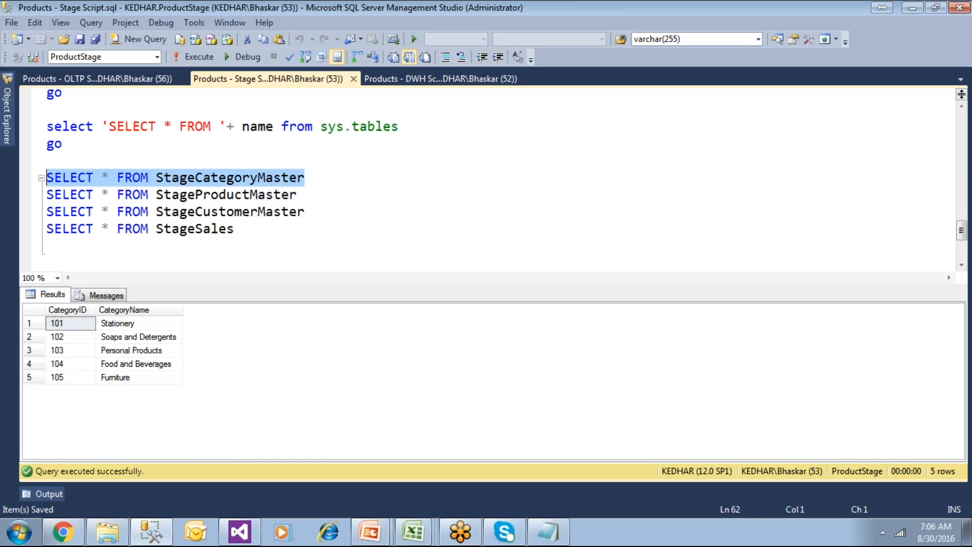
{"action": "left_click", "coordinate": [58, 324]}
Query both stage tables again to match the first product's CategoryID to its CategoryName, and check DimProduct's CategoryName column in the DWH script
{"action": "left_click_drag", "start_coordinate": [302, 196], "coordinate": [46, 196]}
{"action": "key", "text": "F5"}
{"action": "left_click", "coordinate": [189, 323]}
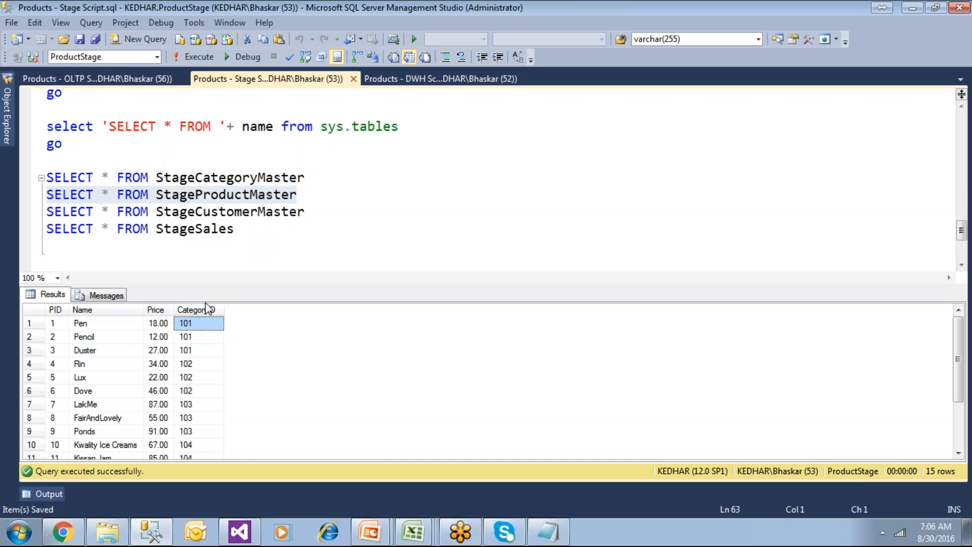
{"action": "left_click_drag", "start_coordinate": [318, 178], "coordinate": [46, 178]}
{"action": "key", "text": "F5"}
{"action": "left_click", "coordinate": [145, 327]}
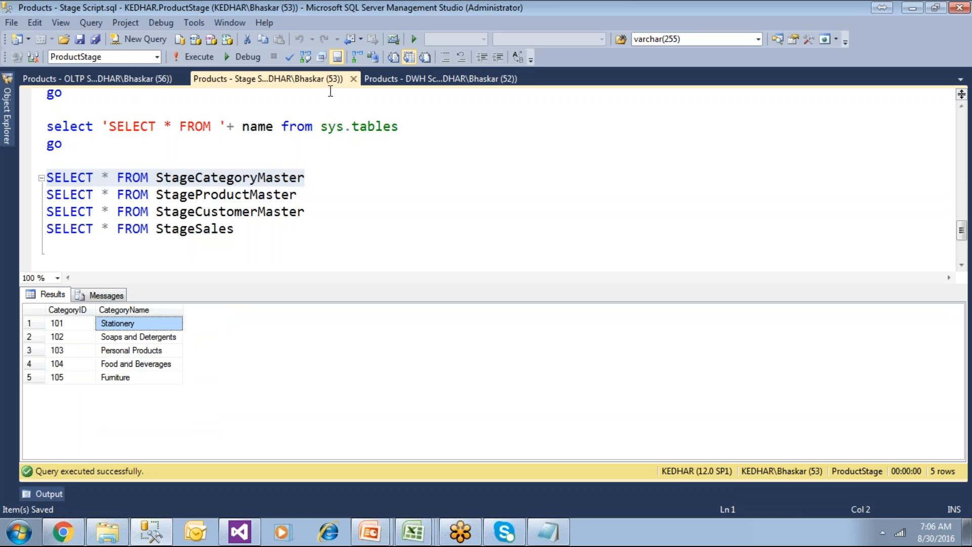
{"action": "left_click", "coordinate": [386, 80]}
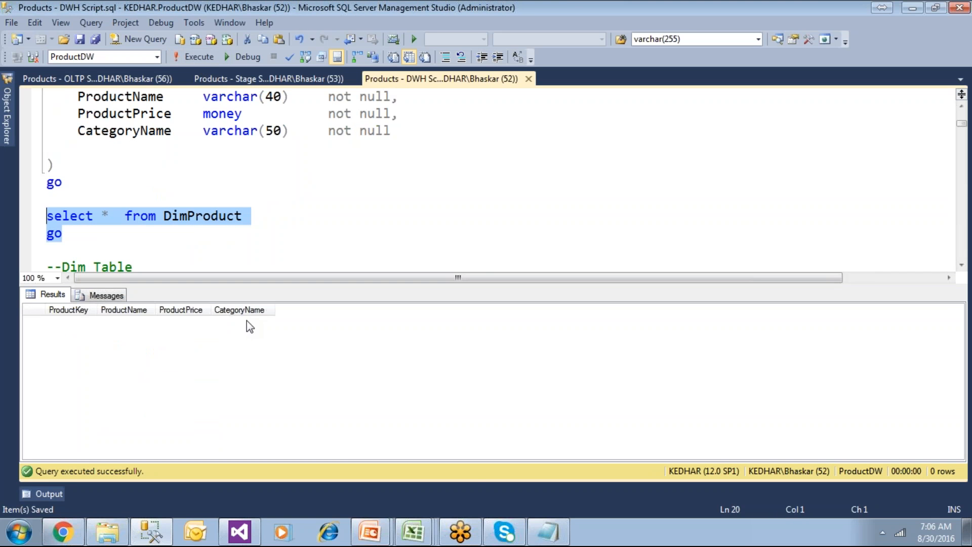
Switch to the ETL Mapping Doc in Excel and replace "lookpup" with "based" in the CategoryName business rule in cell I6
{"action": "left_click", "coordinate": [413, 529]}
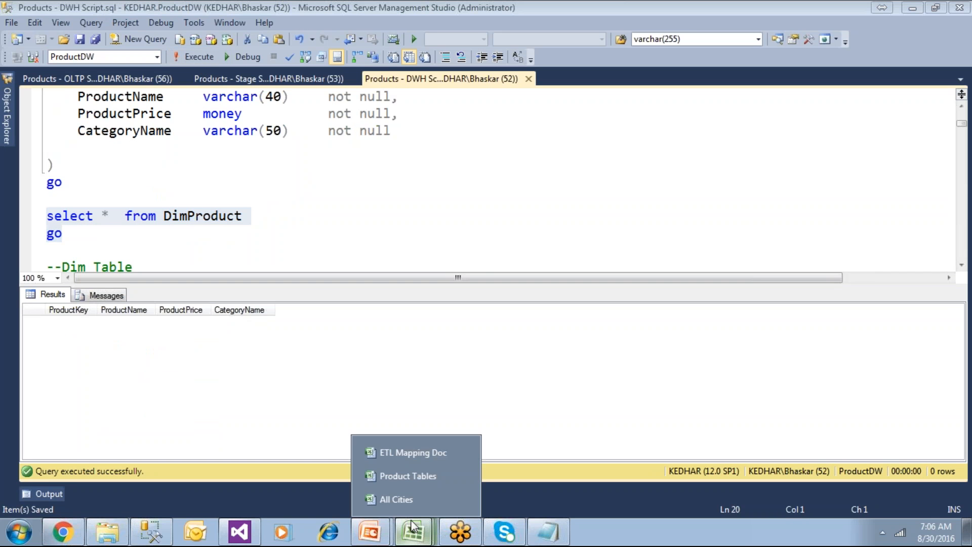
{"action": "left_click", "coordinate": [408, 452]}
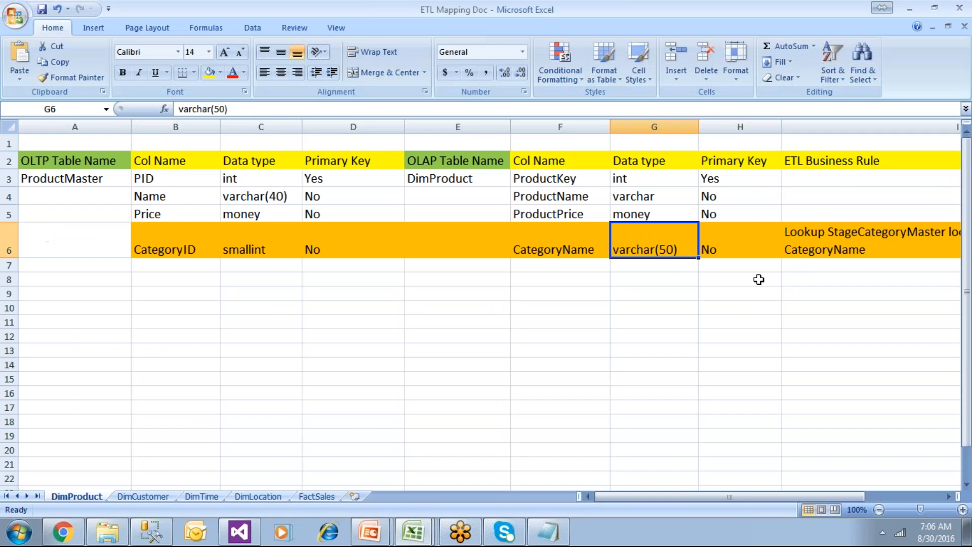
{"action": "left_click", "coordinate": [825, 244]}
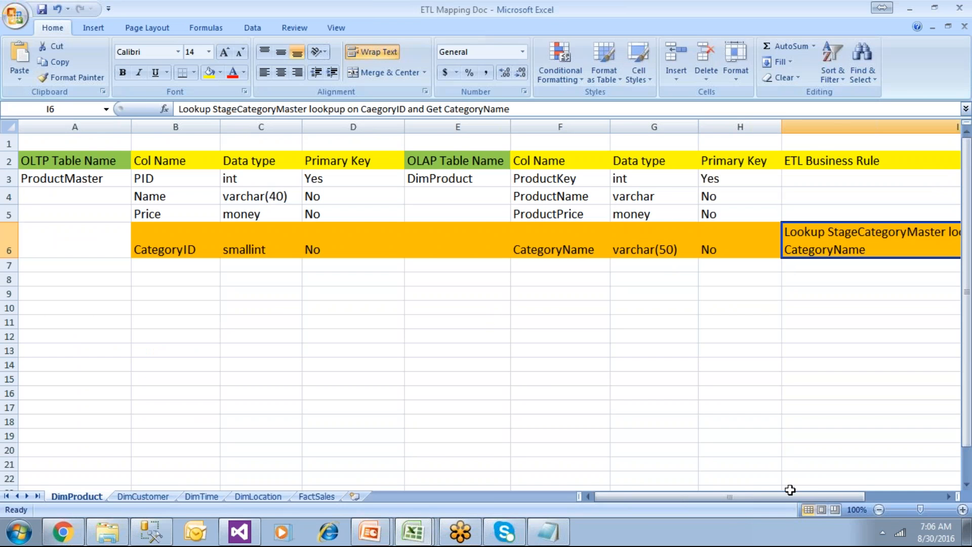
{"action": "left_click_drag", "start_coordinate": [777, 496], "coordinate": [816, 494]}
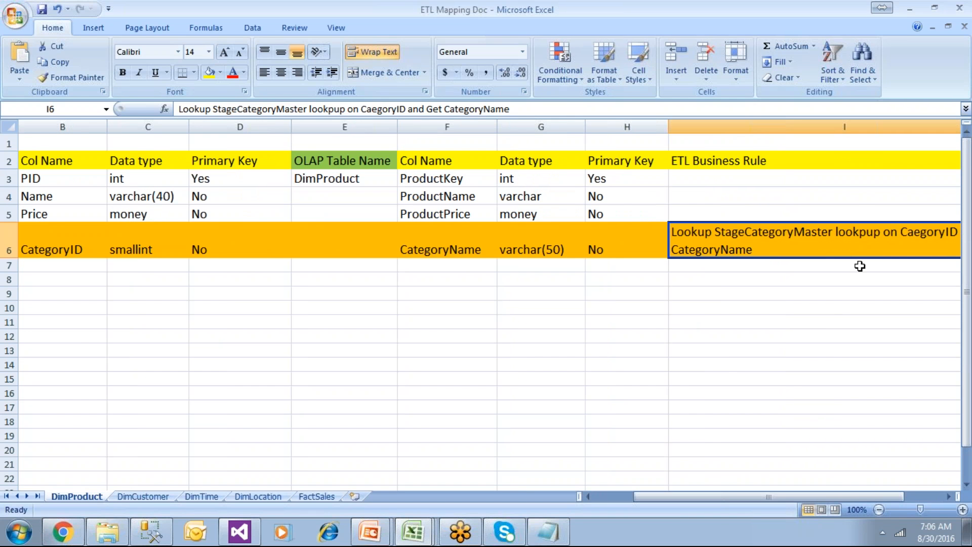
{"action": "double_click", "coordinate": [887, 231]}
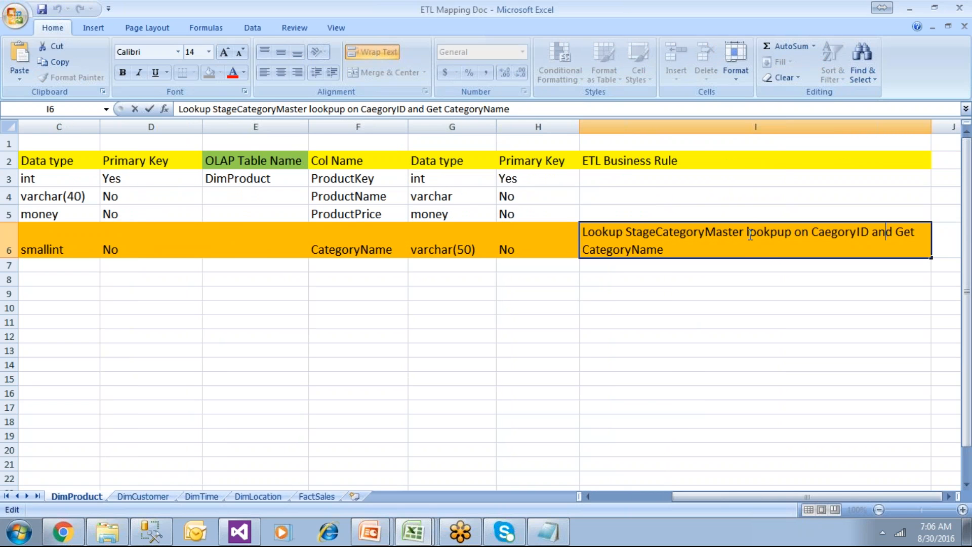
{"action": "left_click_drag", "start_coordinate": [750, 234], "coordinate": [792, 234]}
{"action": "key", "text": "BackSpace"}
{"action": "key", "text": "BackSpace"}
{"action": "type", "text": "based on"}
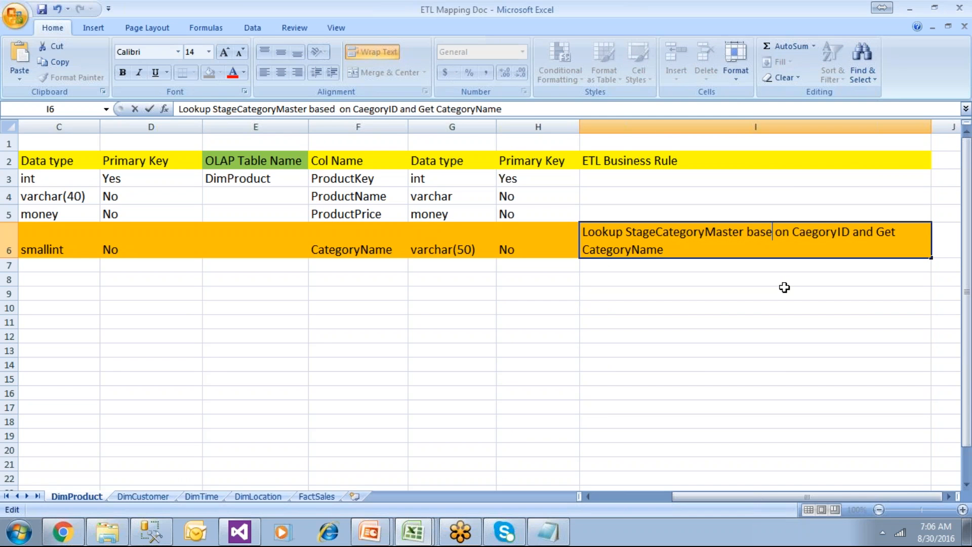
{"action": "key", "text": "Delete"}
{"action": "key", "text": "Delete"}
{"action": "key", "text": "Delete"}
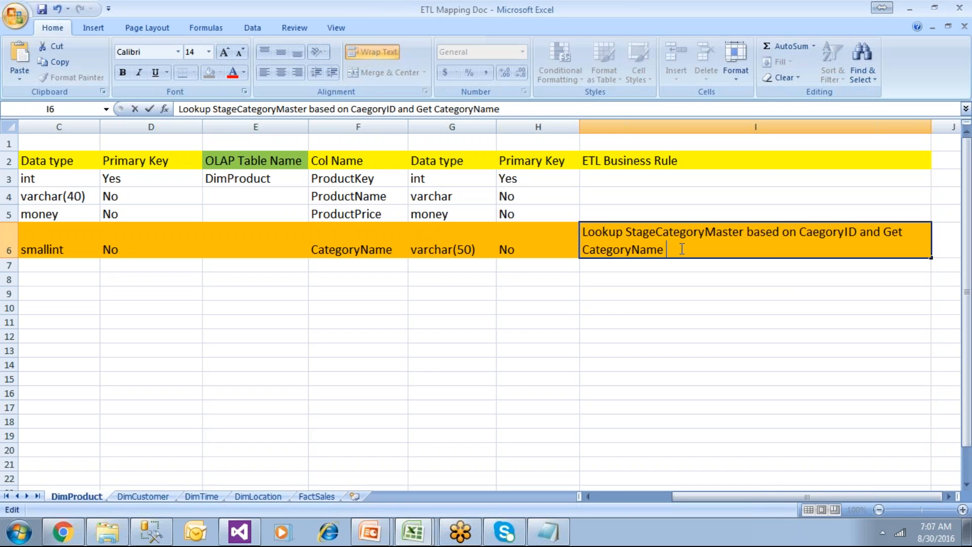
Append "insert into DimProduct" to the end of the business rule in I6
{"action": "type", "text": "sert itno"}
{"action": "key", "text": "BackSpace"}
{"action": "key", "text": "BackSpace"}
{"action": "key", "text": "BackSpace"}
{"action": "type", "text": "nto DimProduct"}
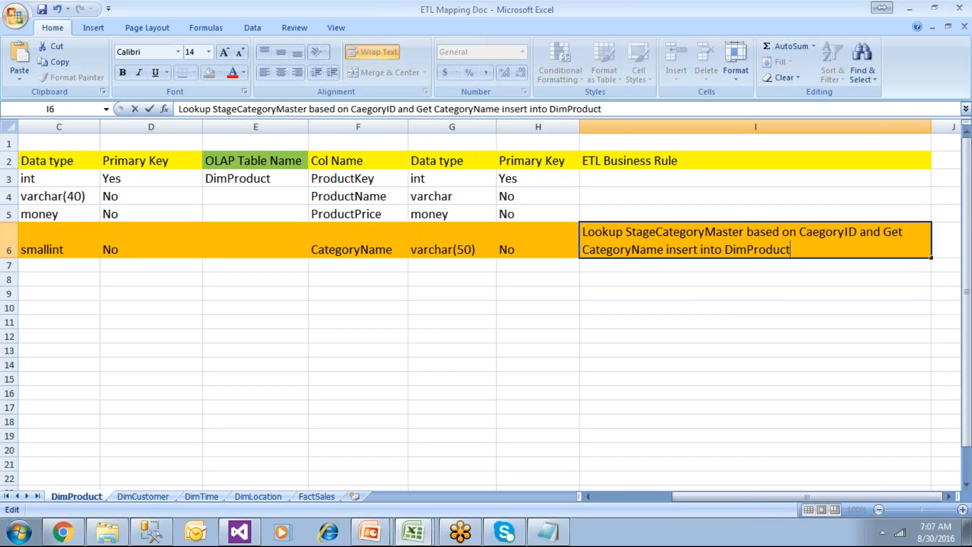
{"action": "left_click", "coordinate": [713, 351]}
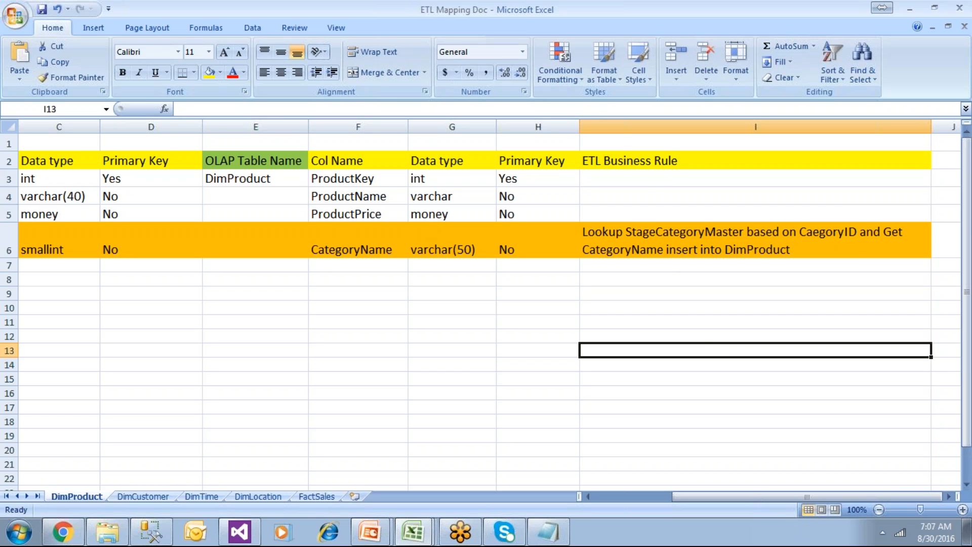
Review the ETL Business Rule column, the DimProduct table name and its target columns with their data types
{"action": "left_click", "coordinate": [658, 163]}
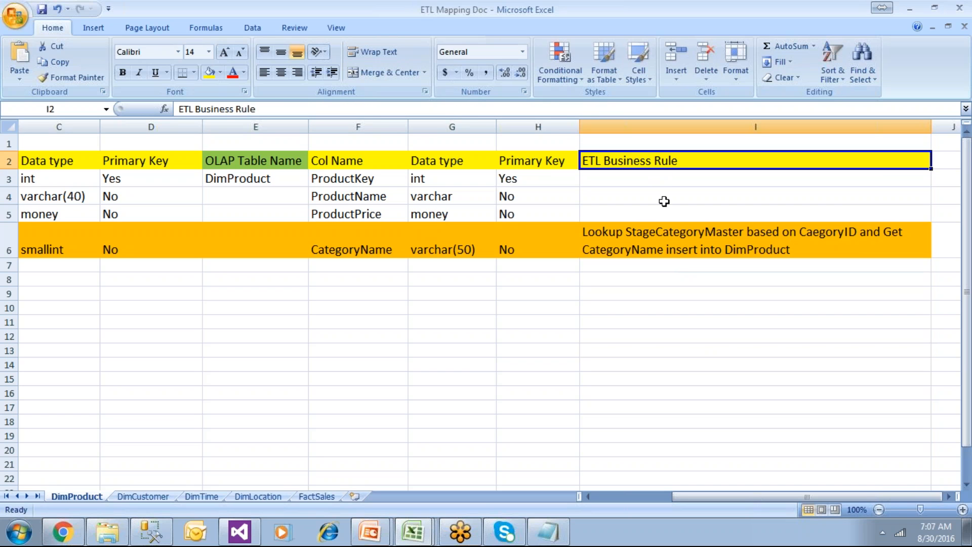
{"action": "left_click", "coordinate": [640, 247]}
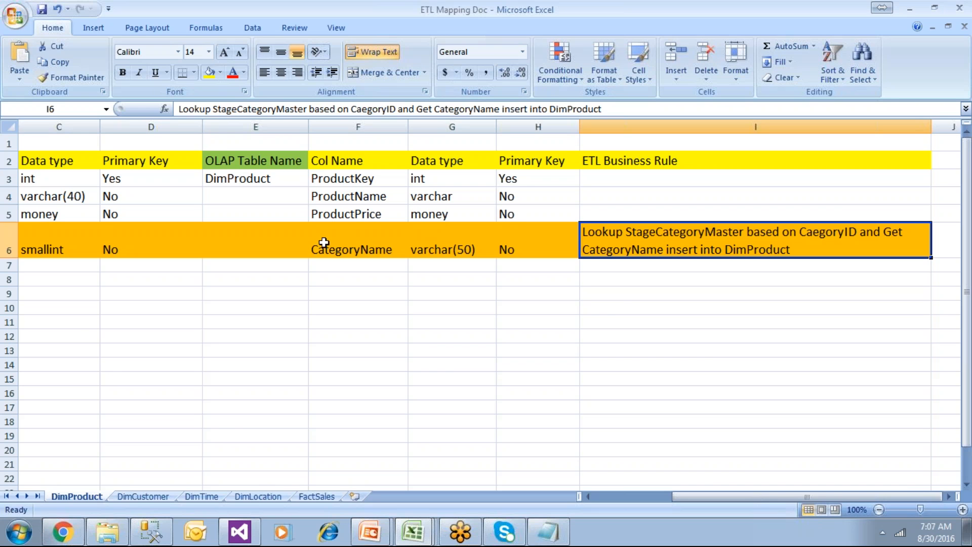
{"action": "left_click_drag", "start_coordinate": [257, 179], "coordinate": [269, 230]}
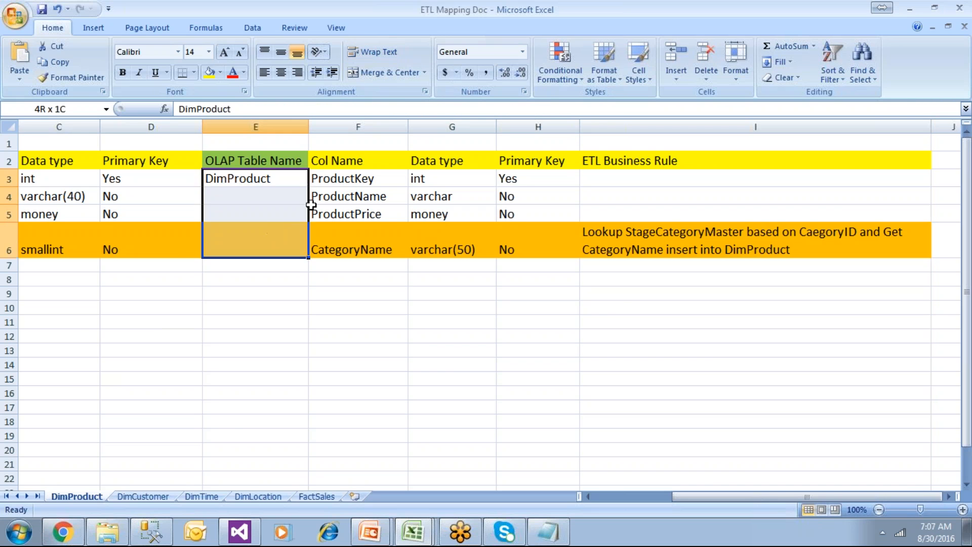
{"action": "left_click_drag", "start_coordinate": [319, 178], "coordinate": [425, 249]}
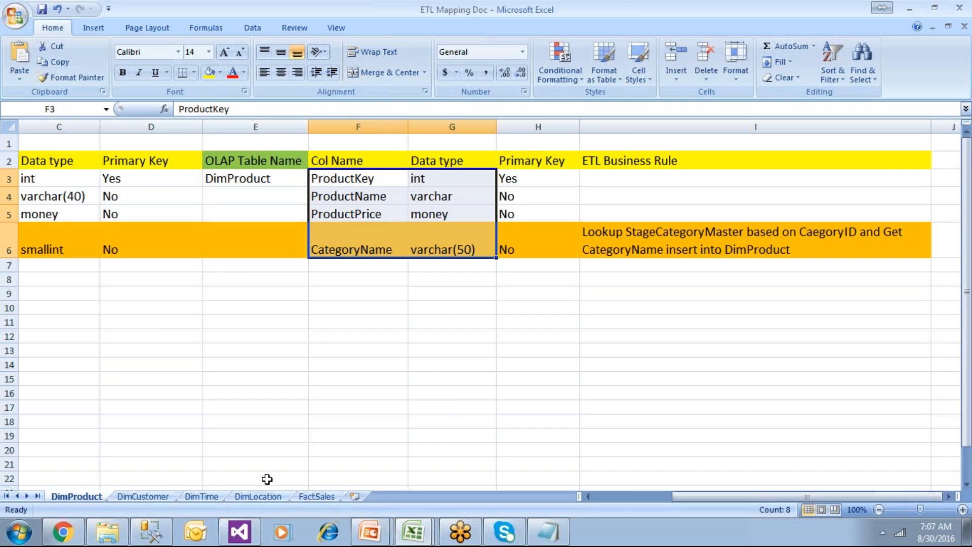
Switch to the Product Project folder in Windows Explorer, locate the Products - DWH Script file and return to the mapping document
{"action": "left_click", "coordinate": [109, 526]}
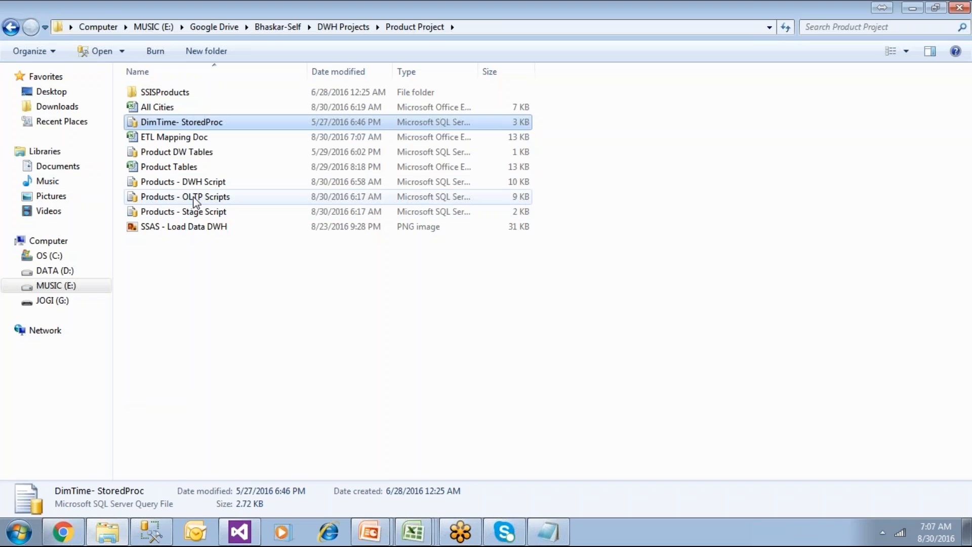
{"action": "left_click", "coordinate": [194, 197]}
{"action": "left_click", "coordinate": [196, 187]}
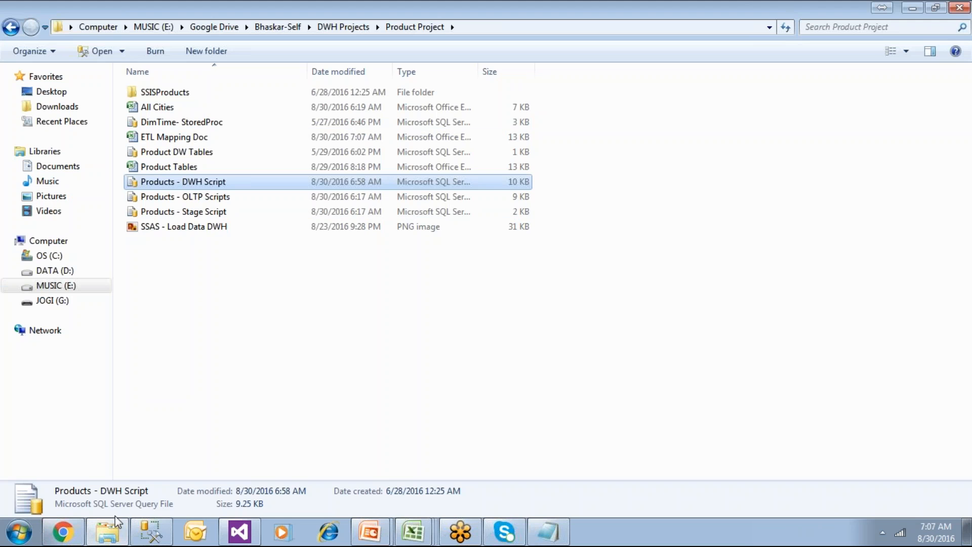
{"action": "left_click", "coordinate": [112, 530]}
{"action": "left_click", "coordinate": [471, 383]}
Compare the CategoryID source column with the CategoryName target column and its lookup rule in row 6
{"action": "left_click", "coordinate": [633, 237]}
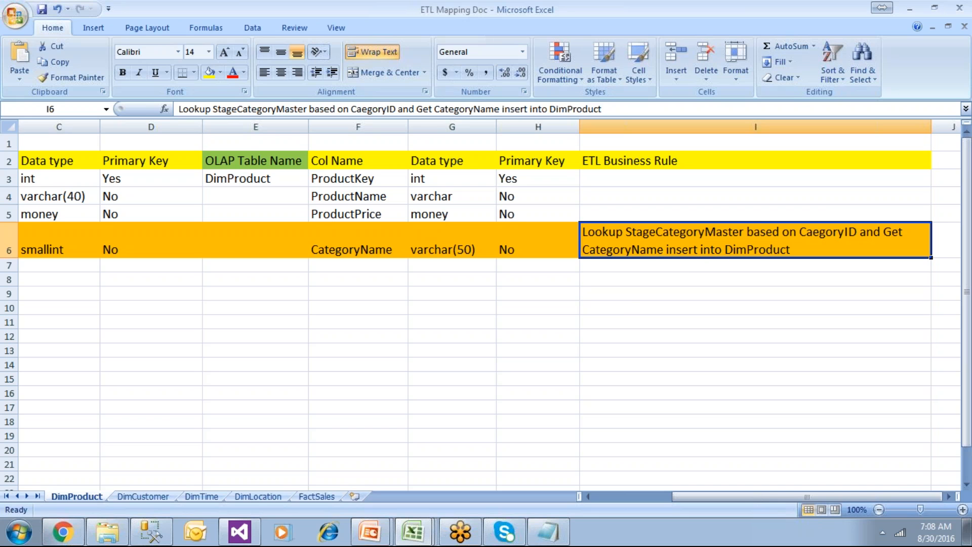
{"action": "left_click", "coordinate": [152, 407]}
{"action": "left_click", "coordinate": [338, 214]}
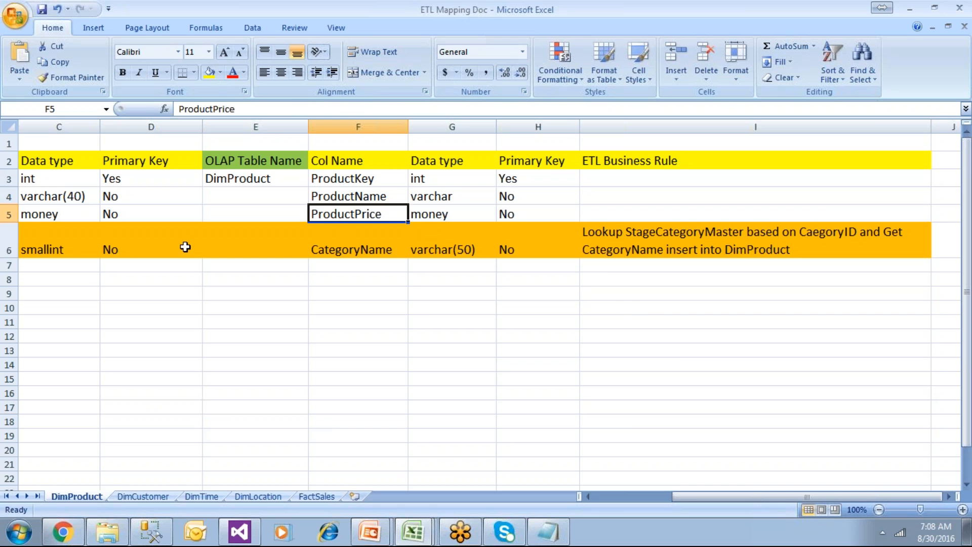
{"action": "left_click", "coordinate": [587, 496]}
{"action": "left_click", "coordinate": [587, 496]}
{"action": "left_click", "coordinate": [186, 249]}
{"action": "left_click", "coordinate": [572, 253]}
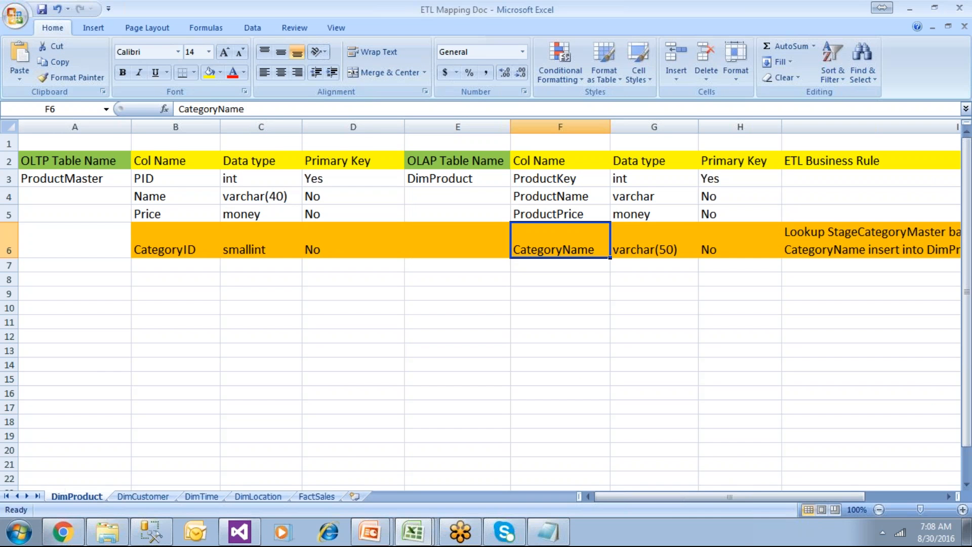
Switch to Visual Studio and add a new SSIS package to the SSISProducts project
{"action": "left_click", "coordinate": [151, 532]}
{"action": "left_click", "coordinate": [399, 201]}
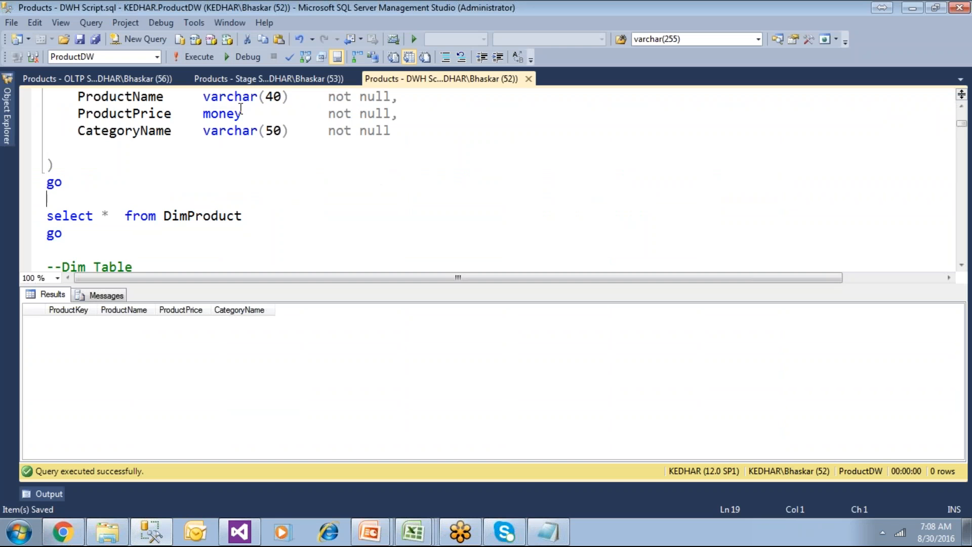
{"action": "left_click", "coordinate": [240, 532]}
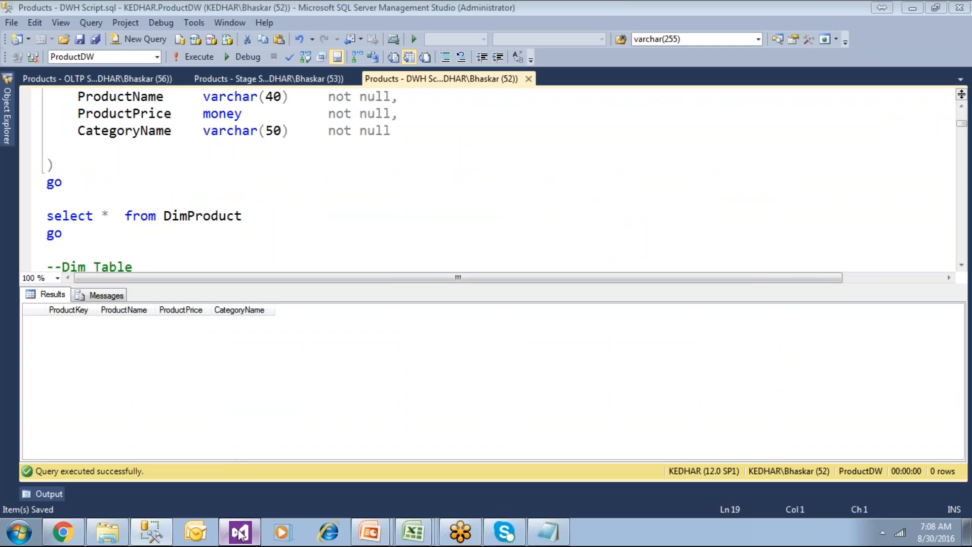
{"action": "right_click", "coordinate": [804, 170]}
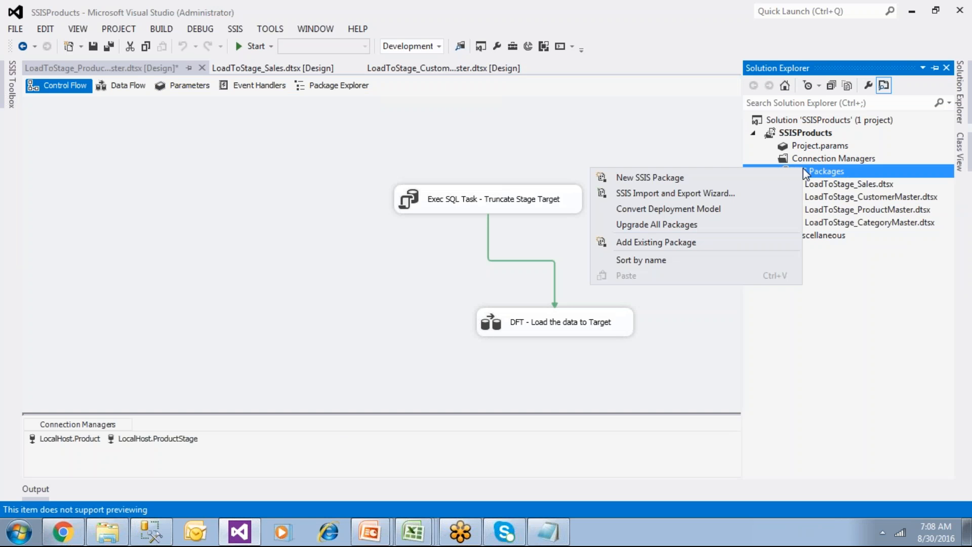
{"action": "left_click", "coordinate": [730, 182]}
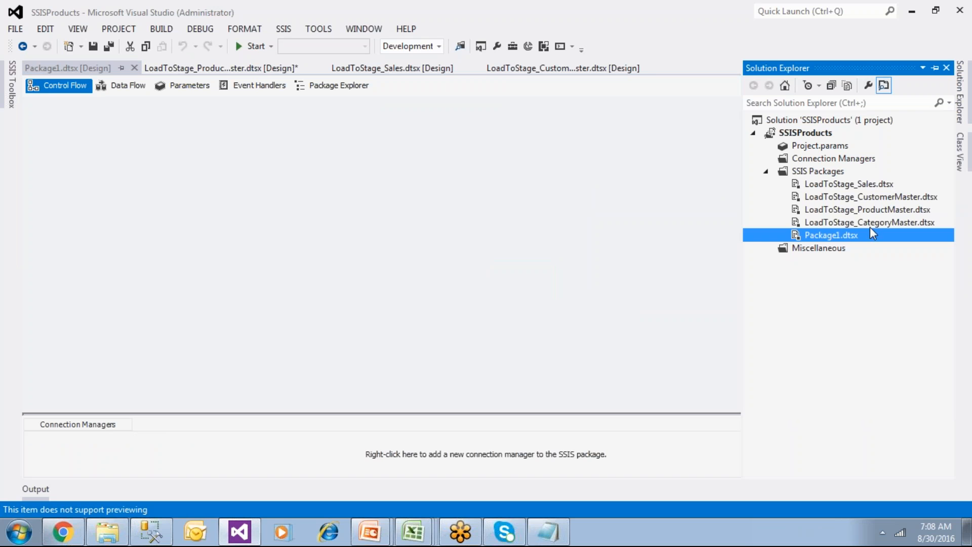
Copy the LoadToStage_CategoryMaster package's name and paste it as the name of Package1.dtsx
{"action": "left_click", "coordinate": [870, 225]}
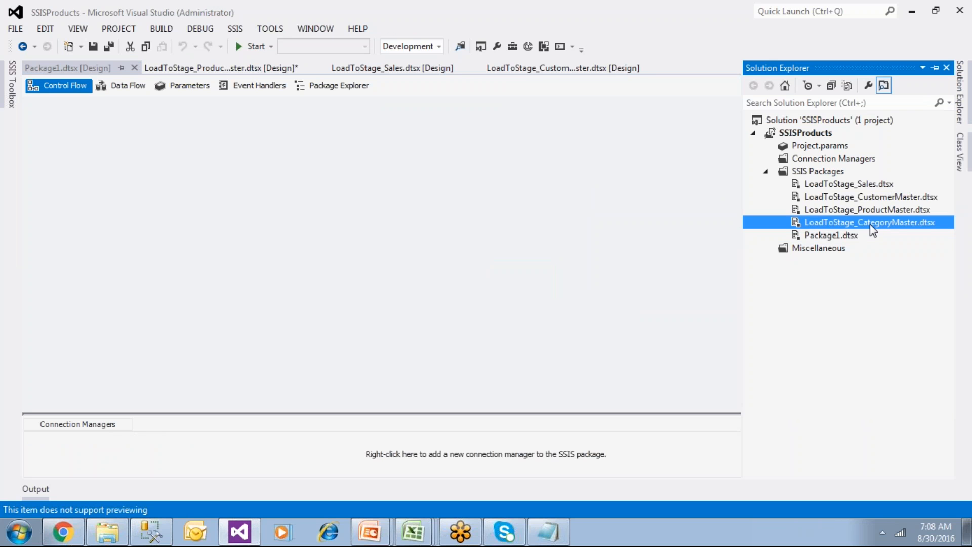
{"action": "left_click", "coordinate": [426, 15]}
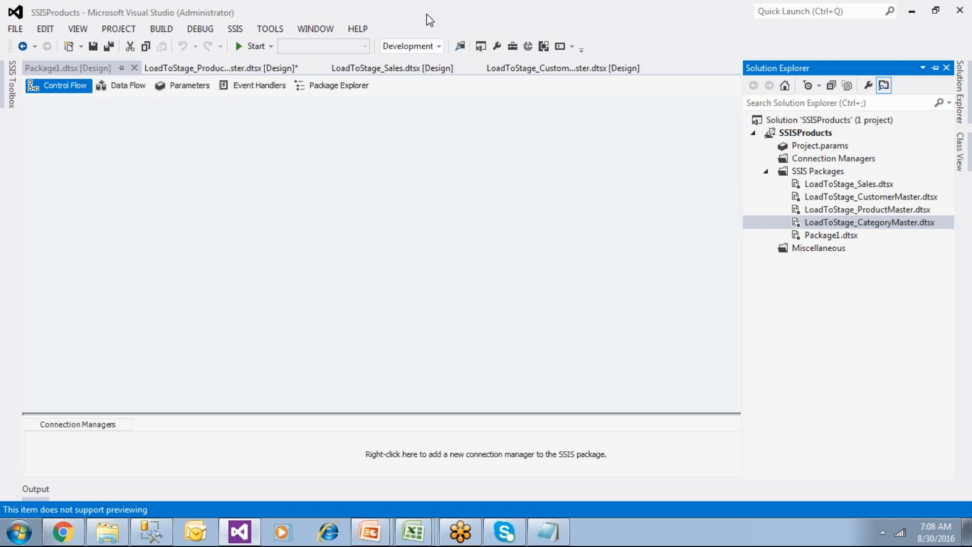
{"action": "left_click", "coordinate": [832, 247]}
{"action": "left_click", "coordinate": [837, 228]}
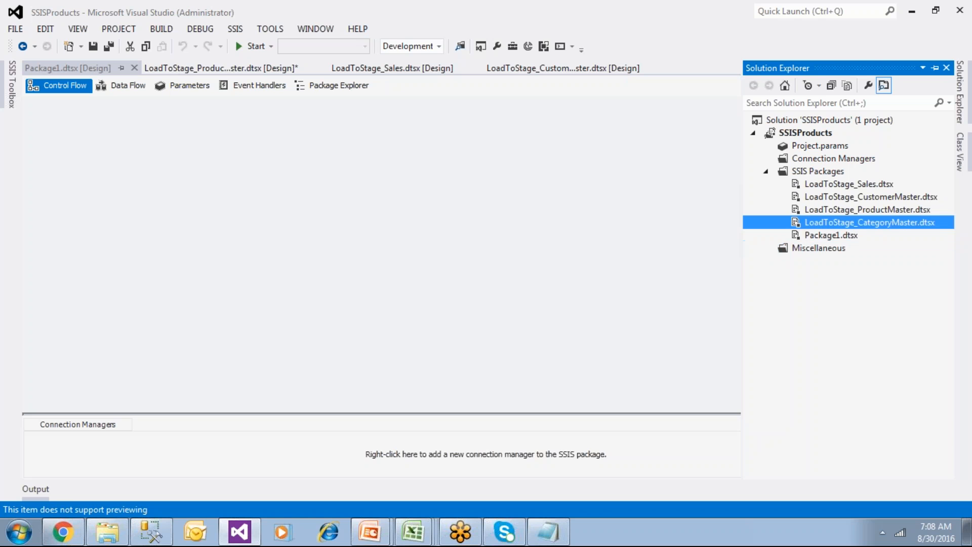
{"action": "key", "text": "F2"}
{"action": "key", "text": "ctrl+c"}
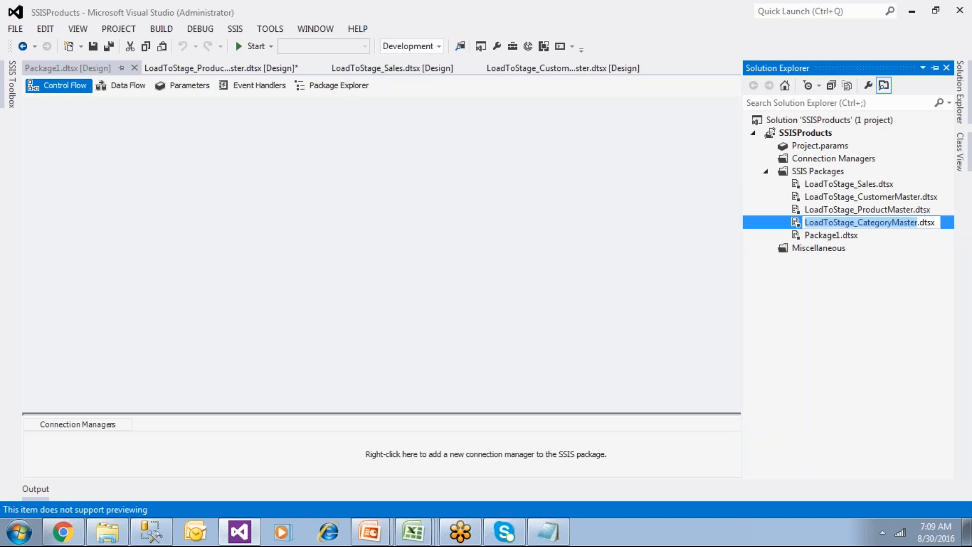
{"action": "left_click", "coordinate": [840, 234]}
{"action": "key", "text": "F2"}
{"action": "key", "text": "ctrl+v"}
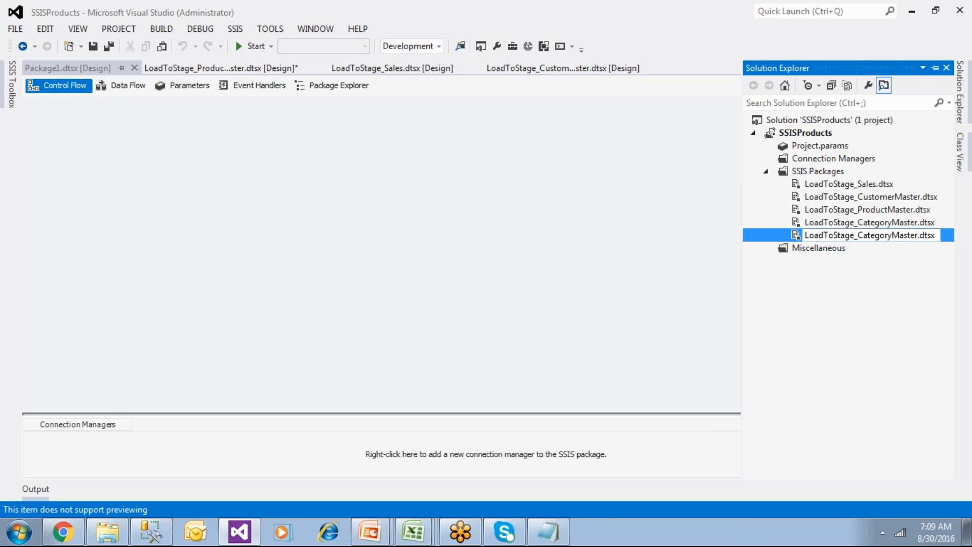
Rewrite the pasted package name as LoadToDWH_, keeping the .dtsx extension
{"action": "key", "text": "BackSpace"}
{"action": "key", "text": "BackSpace"}
{"action": "key", "text": "BackSpace"}
{"action": "key", "text": "BackSpace"}
{"action": "key", "text": "BackSpace"}
{"action": "key", "text": "BackSpace"}
{"action": "key", "text": "BackSpace"}
{"action": "key", "text": "BackSpace"}
{"action": "key", "text": "BackSpace"}
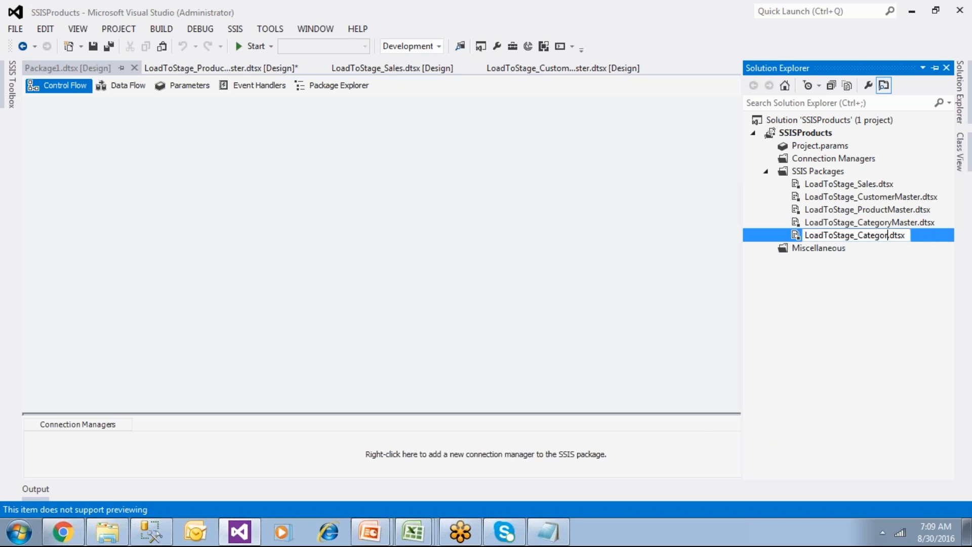
{"action": "key", "text": "BackSpace"}
{"action": "key", "text": "BackSpace"}
{"action": "key", "text": "BackSpace"}
{"action": "key", "text": "BackSpace"}
{"action": "key", "text": "BackSpace"}
{"action": "key", "text": "BackSpace"}
{"action": "key", "text": "BackSpace"}
{"action": "key", "text": "BackSpace"}
{"action": "key", "text": "BackSpace"}
{"action": "key", "text": "BackSpace"}
{"action": "key", "text": "BackSpace"}
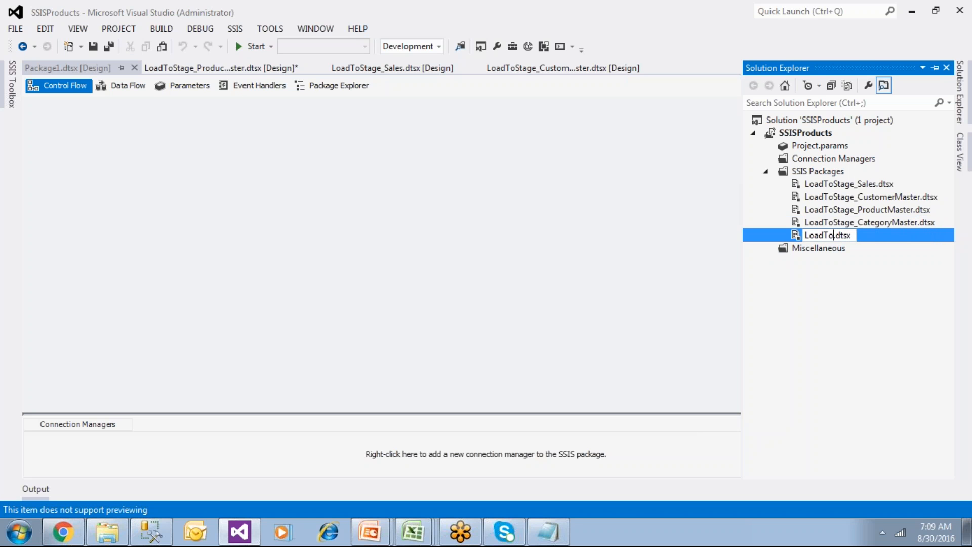
{"action": "type", "text": "DWH"}
{"action": "type", "text": "_"}
Check the OLAP target table name in the ETL Mapping Doc workbook and return to Visual Studio
{"action": "left_click", "coordinate": [420, 529]}
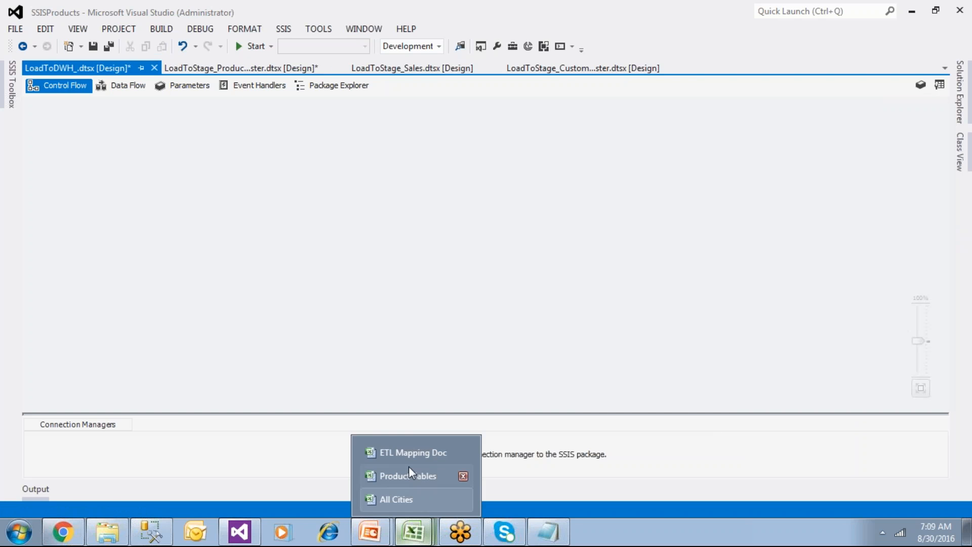
{"action": "left_click", "coordinate": [413, 454]}
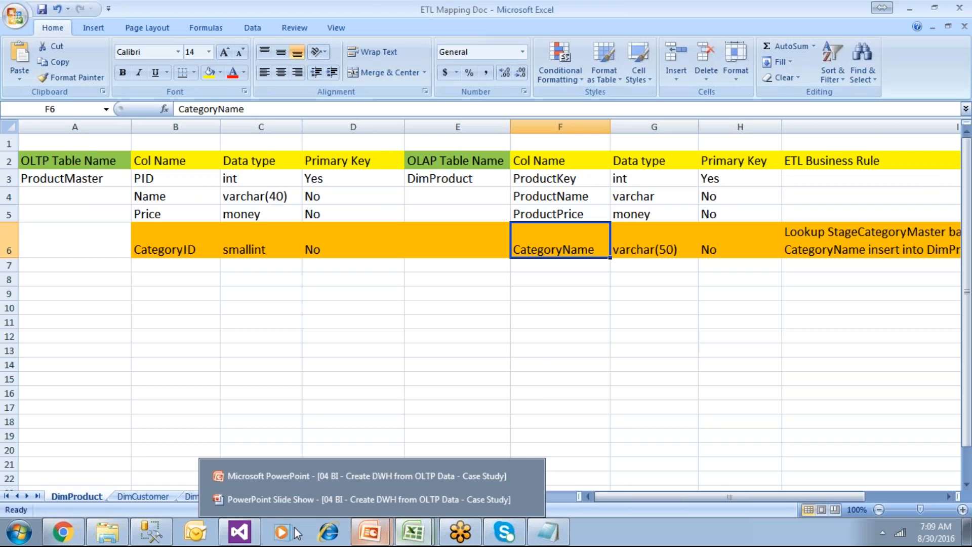
{"action": "left_click", "coordinate": [242, 532]}
Complete the new package's name as LoadToDWH_DimProduct.dtsx and save the package
{"action": "left_click", "coordinate": [959, 93]}
{"action": "key", "text": "F2"}
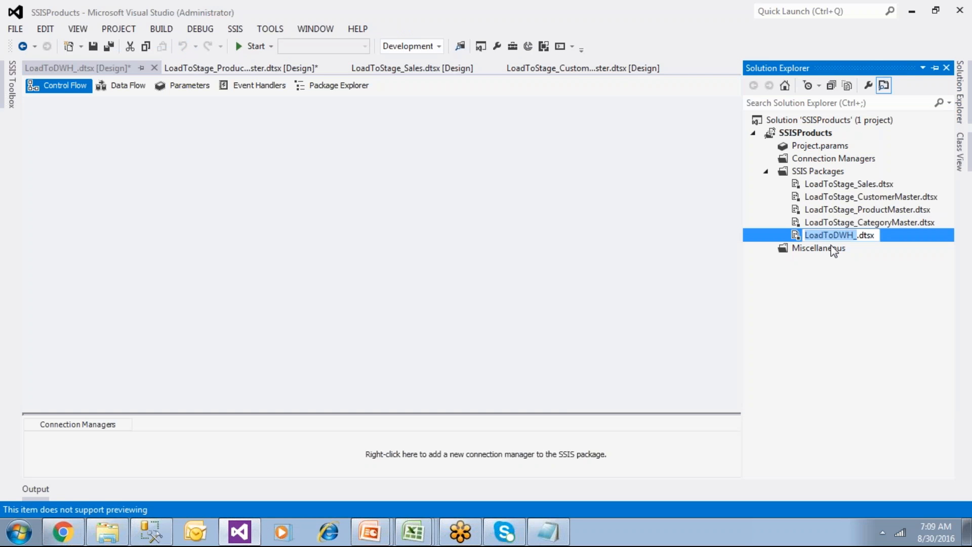
{"action": "key", "text": "Right"}
{"action": "type", "text": "Product"}
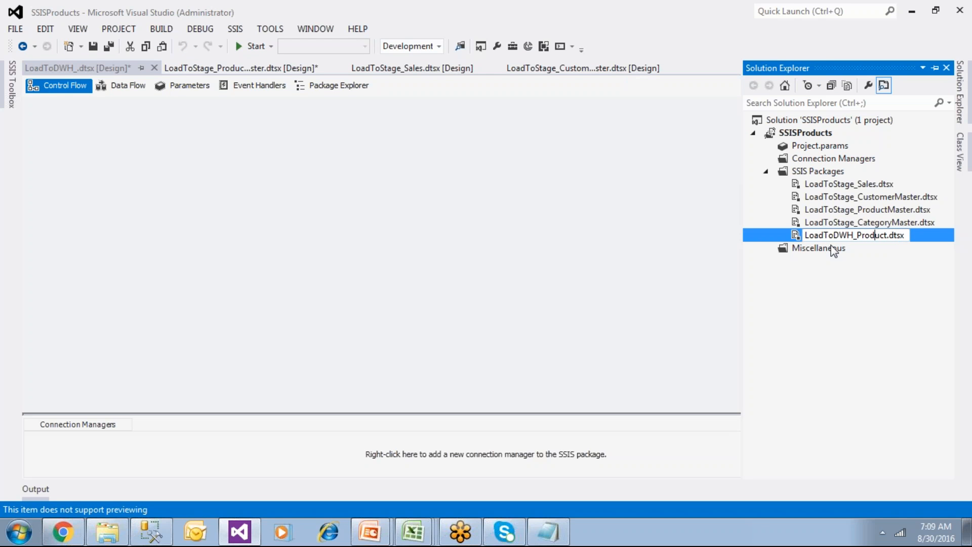
{"action": "key", "text": "Left"}
{"action": "key", "text": "Left"}
{"action": "key", "text": "Left"}
{"action": "key", "text": "Left"}
{"action": "key", "text": "Left"}
{"action": "key", "text": "Left"}
{"action": "key", "text": "Left"}
{"action": "type", "text": "Dim"}
{"action": "left_click", "coordinate": [627, 287]}
{"action": "left_click", "coordinate": [93, 48]}
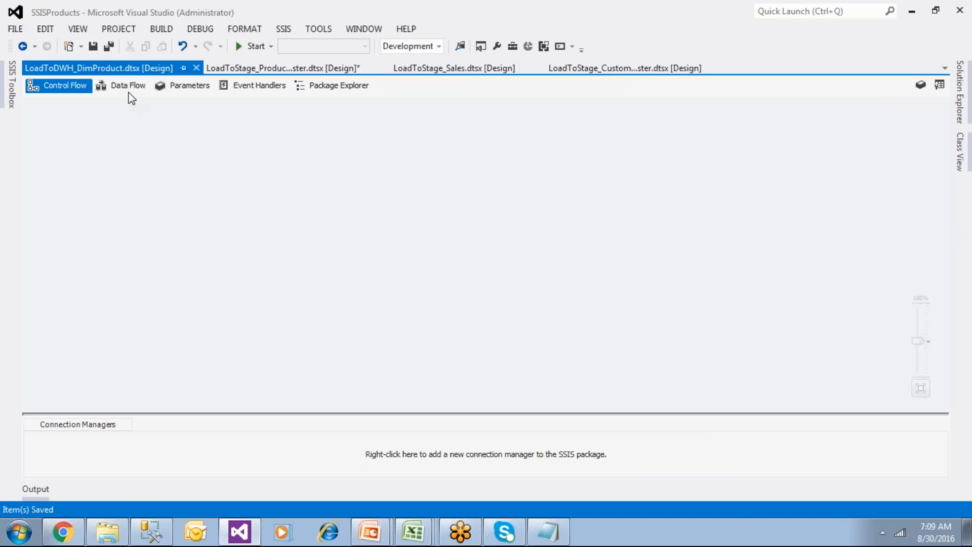
Add a Data Flow Task to the LoadToDWH_DimProduct package and place an OLE DB Source in it
{"action": "left_click", "coordinate": [128, 85]}
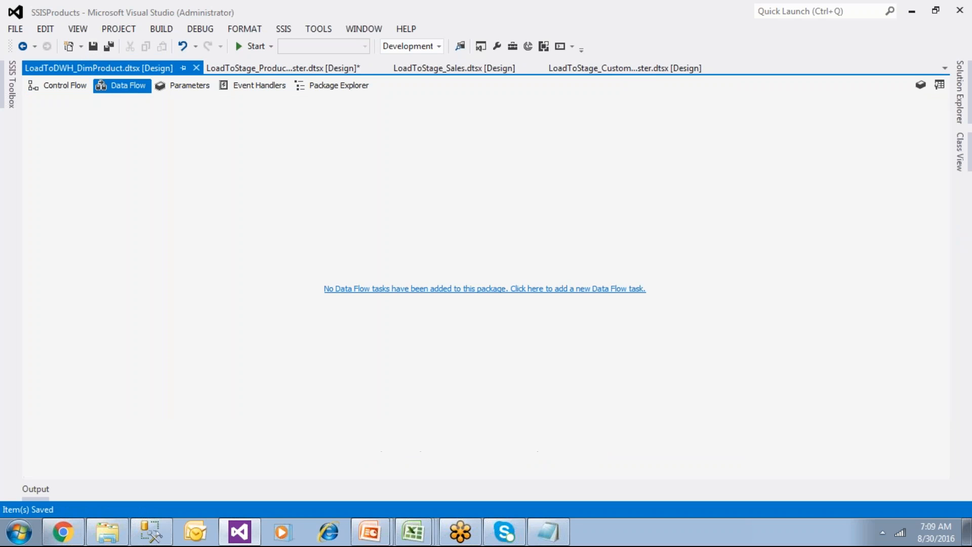
{"action": "left_click", "coordinate": [62, 82]}
{"action": "left_click", "coordinate": [112, 89]}
{"action": "left_click", "coordinate": [344, 287]}
{"action": "left_click", "coordinate": [12, 96]}
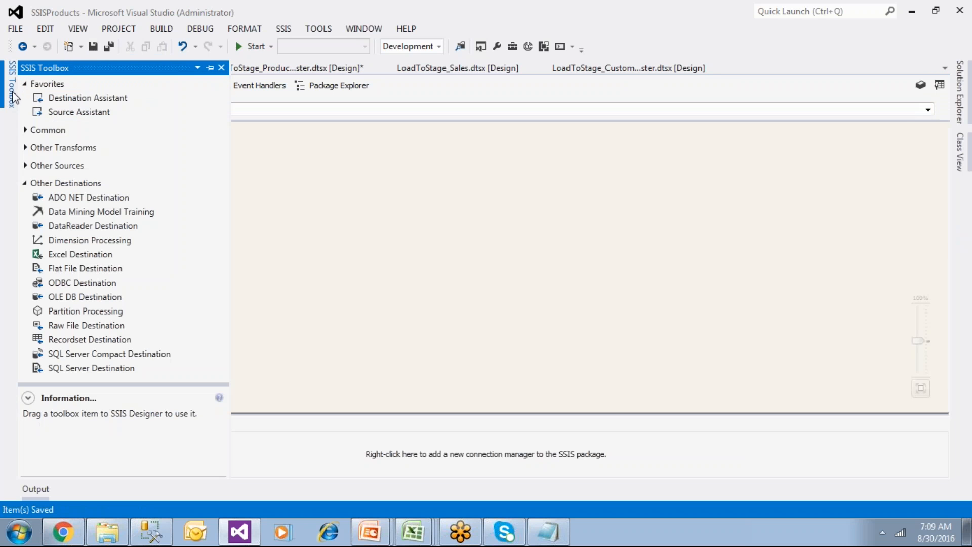
{"action": "left_click", "coordinate": [26, 183]}
{"action": "left_click", "coordinate": [26, 166]}
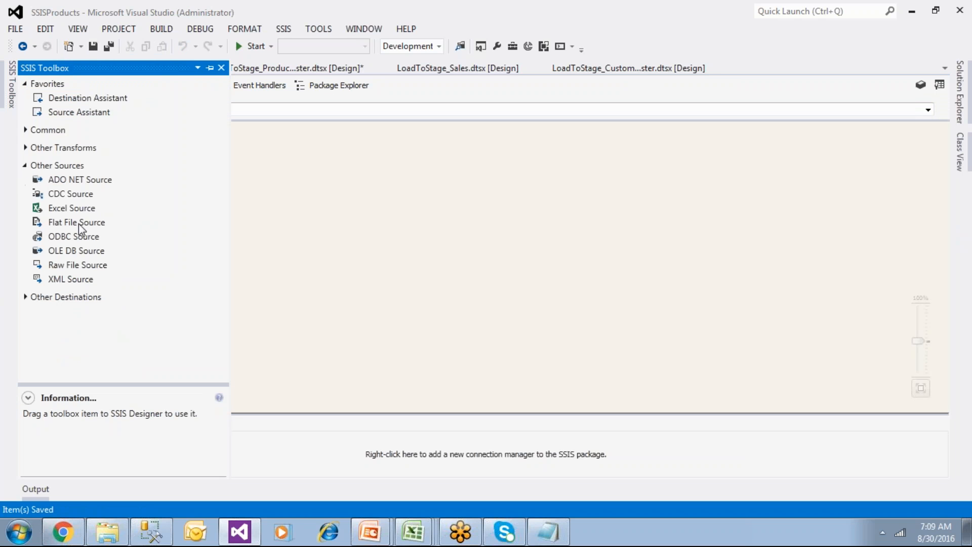
{"action": "left_click_drag", "start_coordinate": [83, 252], "coordinate": [288, 193]}
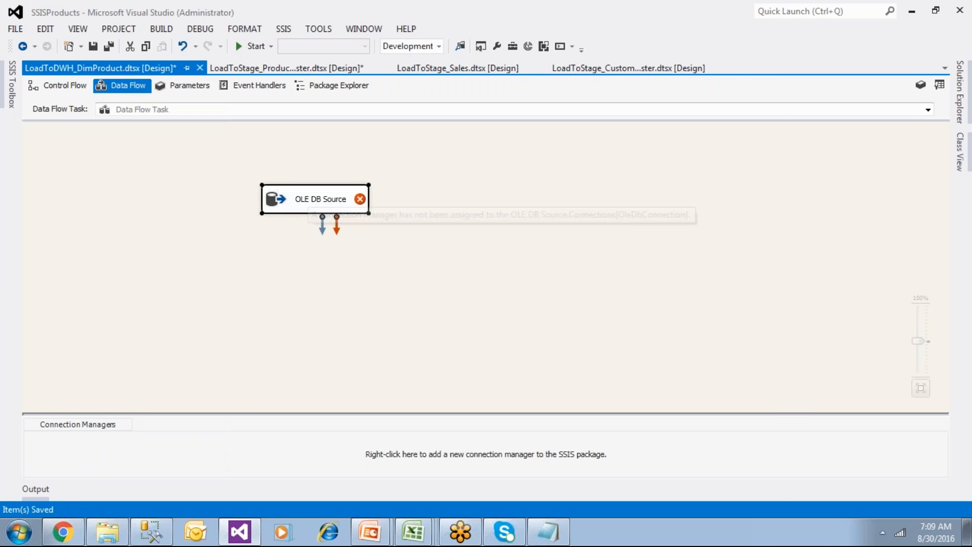
Delete the LocalHost.Product data connection and assign LocalHost.ProductStage as the OLE DB Source's connection manager
{"action": "double_click", "coordinate": [307, 200]}
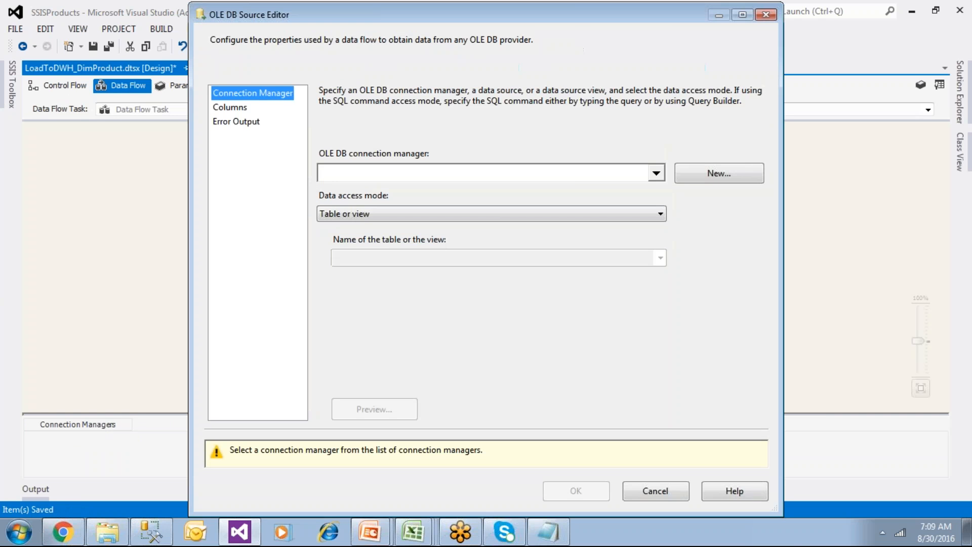
{"action": "left_click", "coordinate": [681, 178]}
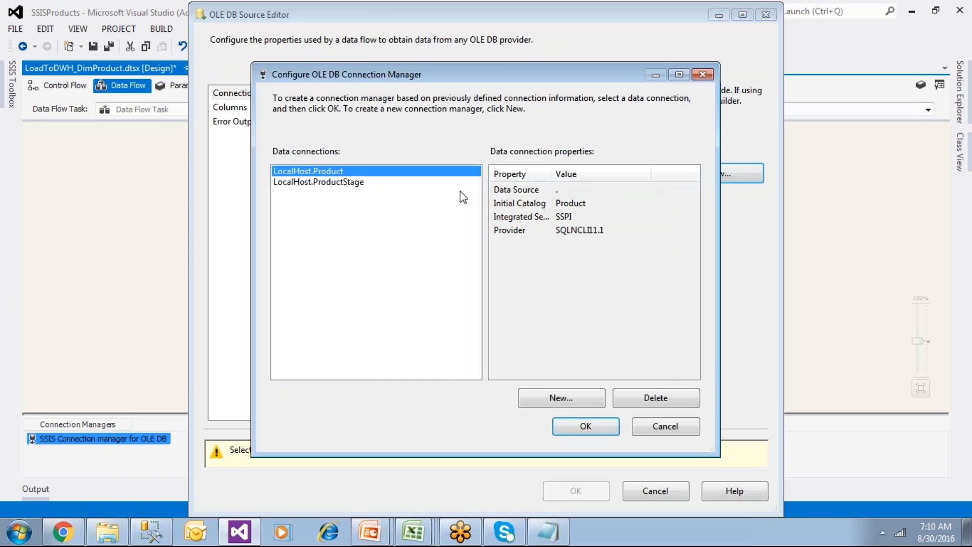
{"action": "left_click", "coordinate": [350, 184]}
{"action": "left_click", "coordinate": [338, 172]}
{"action": "left_click", "coordinate": [656, 397]}
{"action": "left_click", "coordinate": [357, 174]}
{"action": "left_click", "coordinate": [585, 425]}
Set the OLE DB Source's table to [dbo].[StageCustomerMaster] and review its columns
{"action": "left_click", "coordinate": [659, 258]}
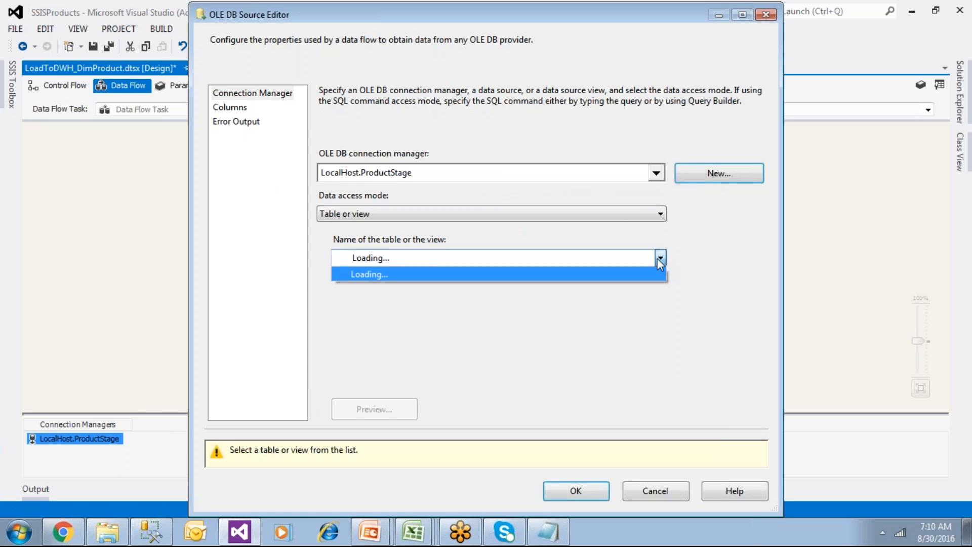
{"action": "left_click", "coordinate": [441, 287]}
{"action": "left_click", "coordinate": [235, 108]}
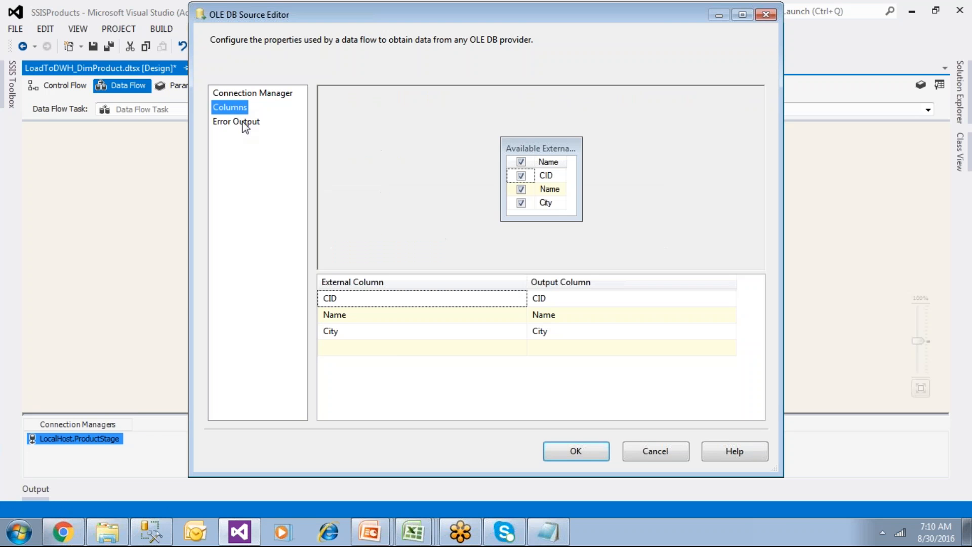
{"action": "left_click", "coordinate": [575, 451]}
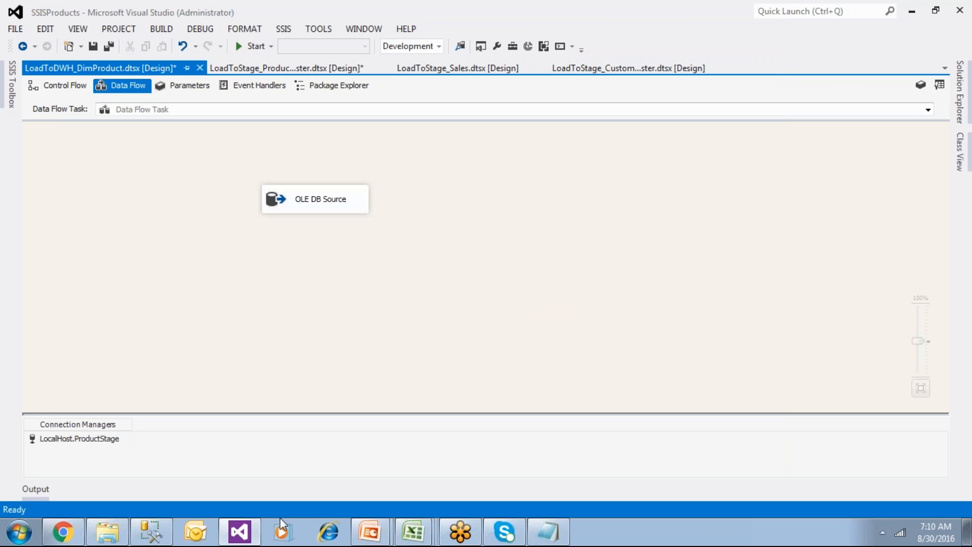
Look up the source table and columns of the DimProduct mapping in ETL Mapping Doc, returning to Visual Studio
{"action": "mouse_move", "coordinate": [419, 524]}
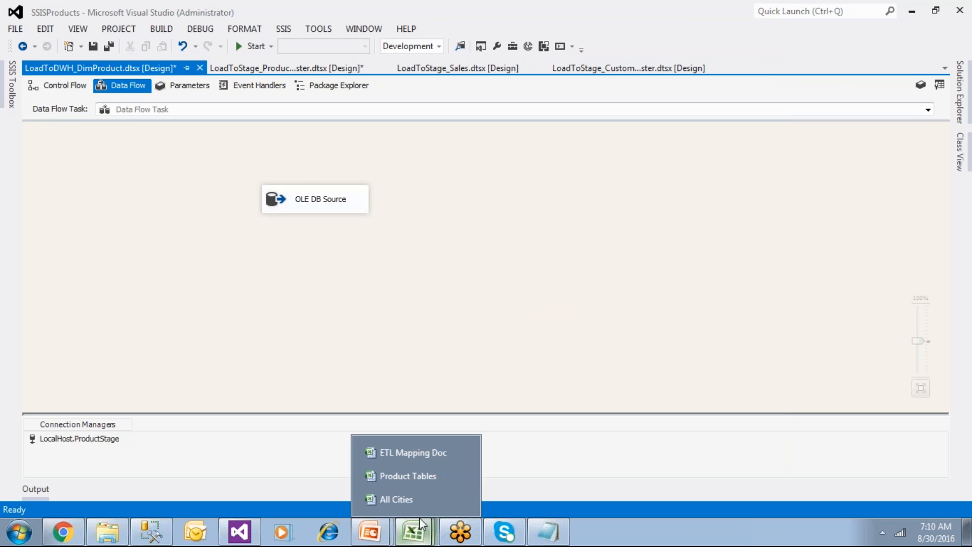
{"action": "left_click", "coordinate": [419, 456]}
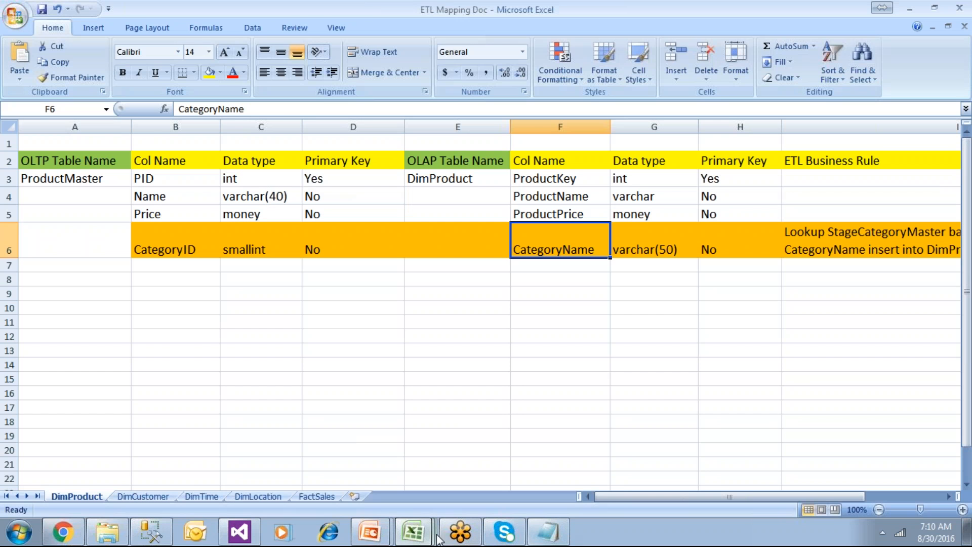
{"action": "left_click", "coordinate": [239, 532]}
Set the OLE DB Source's table to [dbo].[StageProductMaster], include all its columns and save the package
{"action": "double_click", "coordinate": [328, 211]}
{"action": "left_click", "coordinate": [395, 261]}
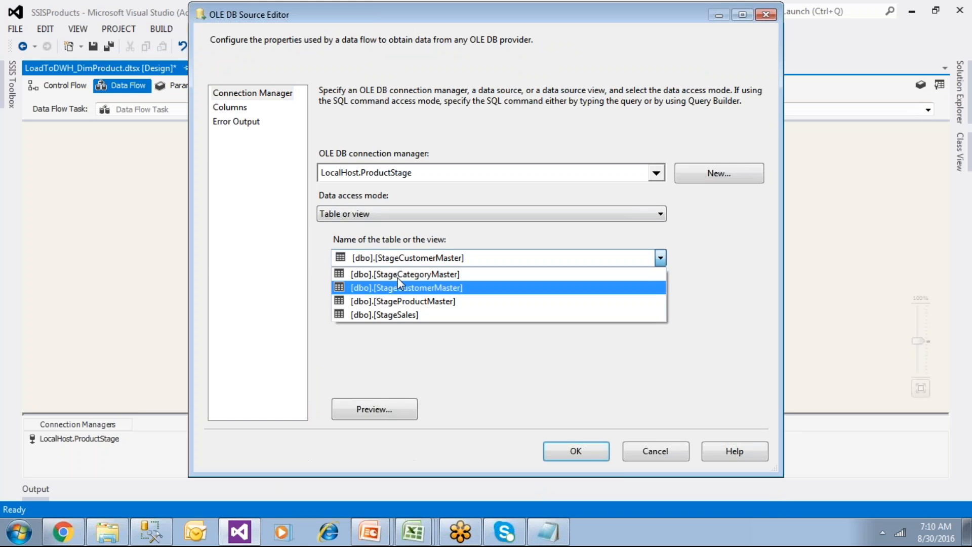
{"action": "left_click", "coordinate": [405, 302]}
{"action": "left_click", "coordinate": [236, 108]}
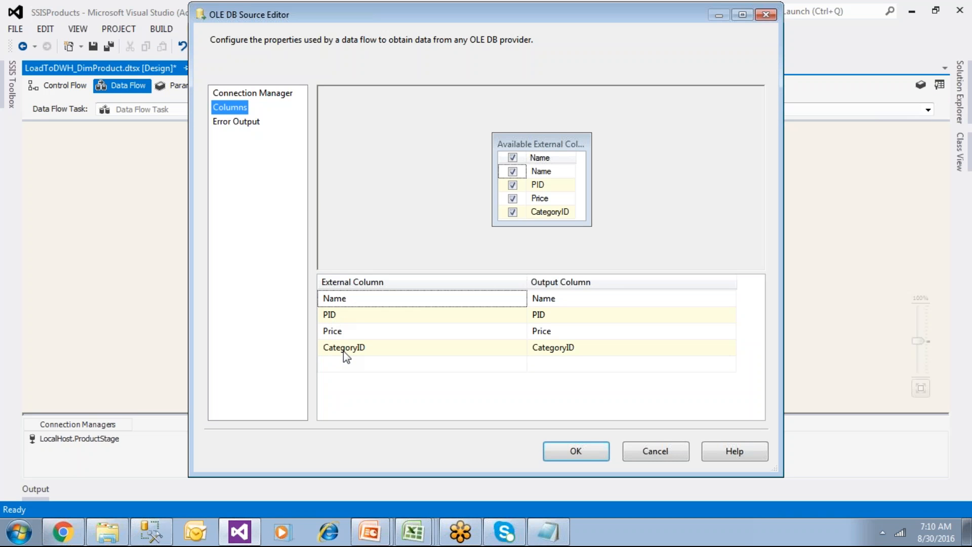
{"action": "left_click", "coordinate": [577, 449]}
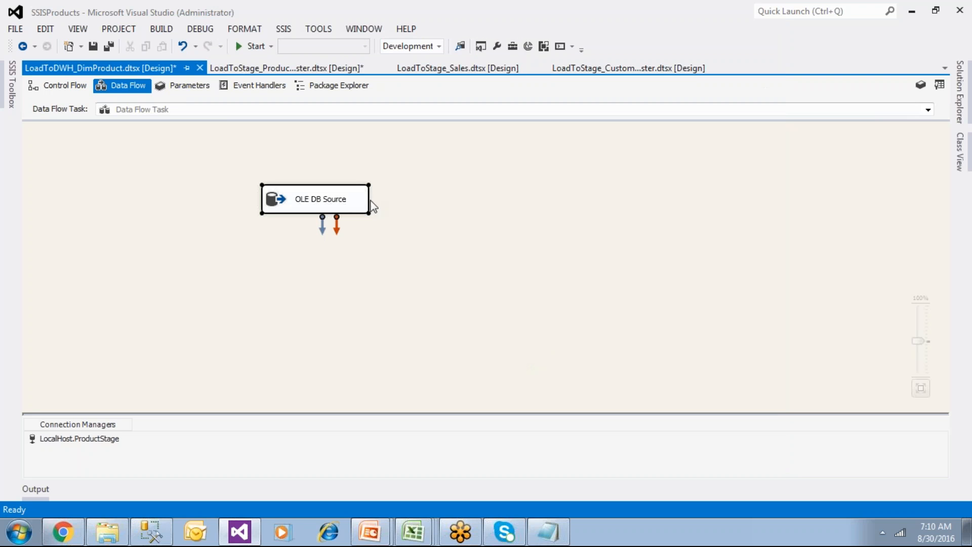
{"action": "left_click", "coordinate": [93, 46]}
Add an OLE DB Destination below the OLE DB Source and connect the source's data output to it
{"action": "left_click", "coordinate": [11, 94]}
{"action": "left_click", "coordinate": [25, 166]}
{"action": "left_click", "coordinate": [25, 183]}
{"action": "left_click_drag", "start_coordinate": [81, 297], "coordinate": [314, 305]}
{"action": "left_click", "coordinate": [319, 210]}
{"action": "left_click_drag", "start_coordinate": [322, 228], "coordinate": [377, 318]}
{"action": "left_click", "coordinate": [511, 323]}
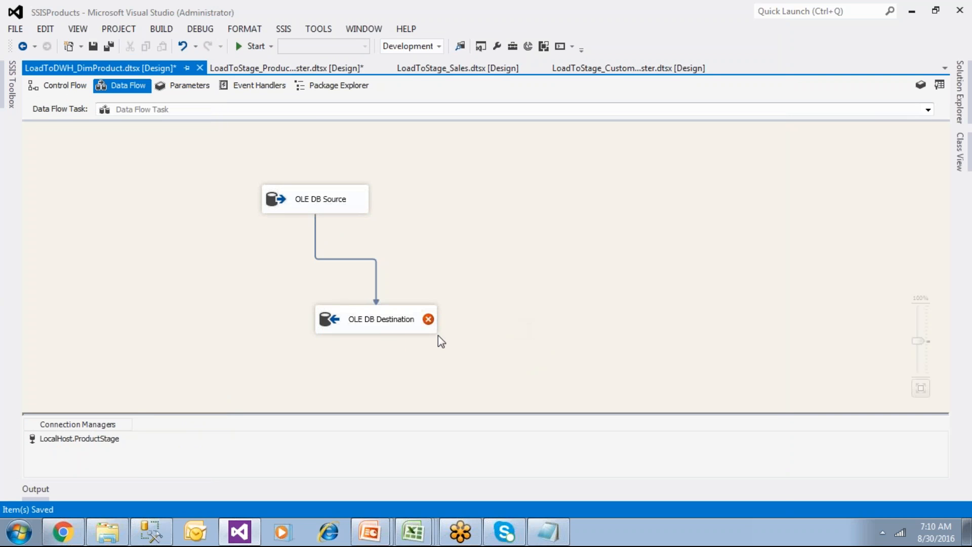
Create a connection to the ProductDW database on server "." with Windows Authentication and assign it to the OLE DB Destination
{"action": "double_click", "coordinate": [395, 320]}
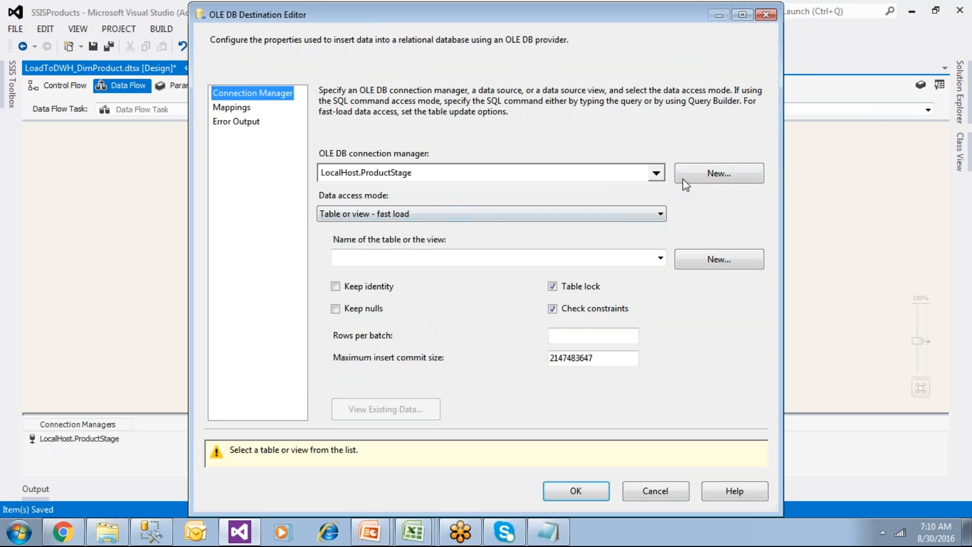
{"action": "left_click", "coordinate": [575, 175]}
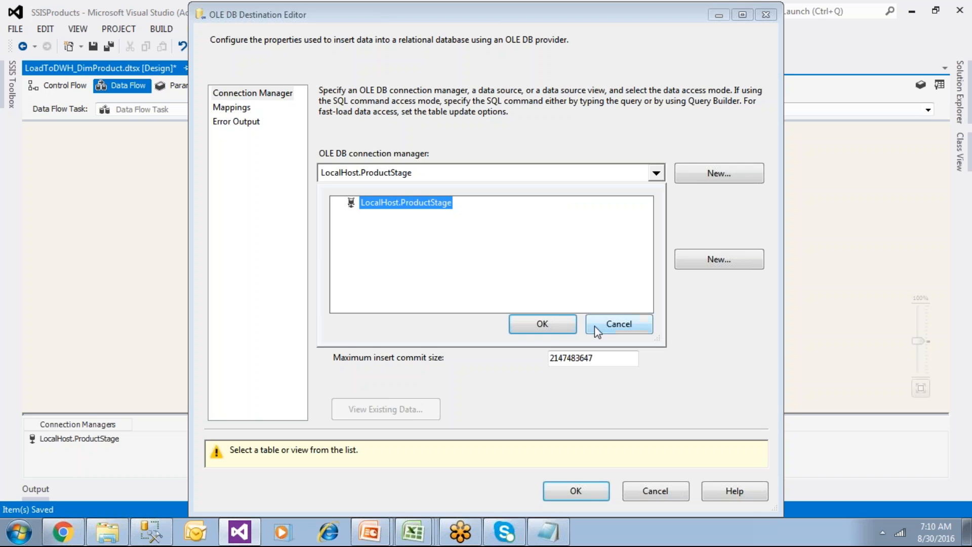
{"action": "left_click", "coordinate": [595, 325]}
{"action": "left_click", "coordinate": [690, 176]}
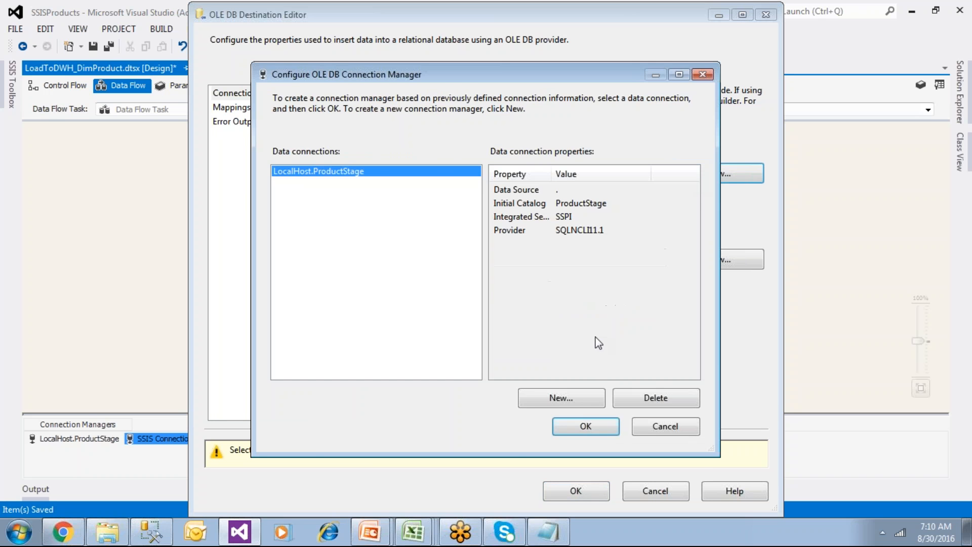
{"action": "left_click", "coordinate": [582, 397]}
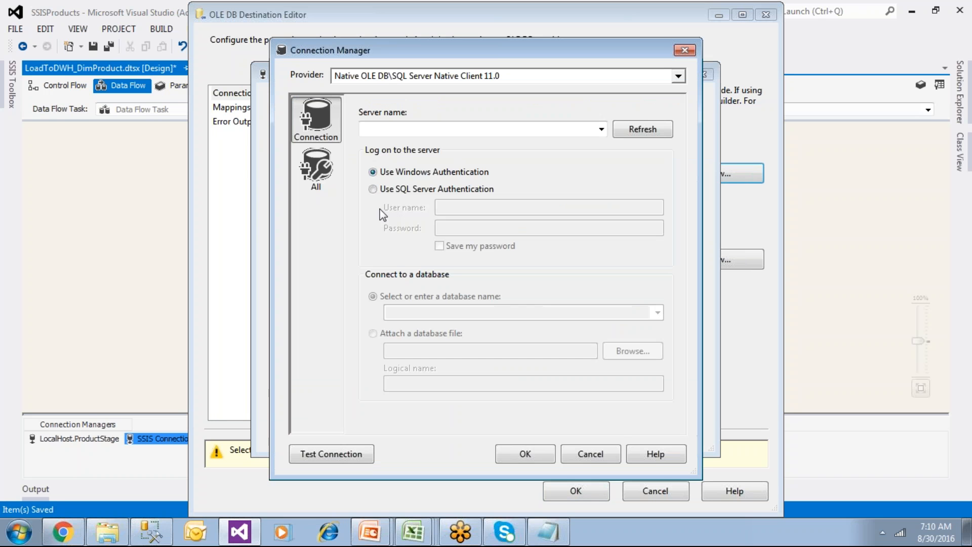
{"action": "left_click", "coordinate": [399, 131]}
{"action": "type", "text": "."}
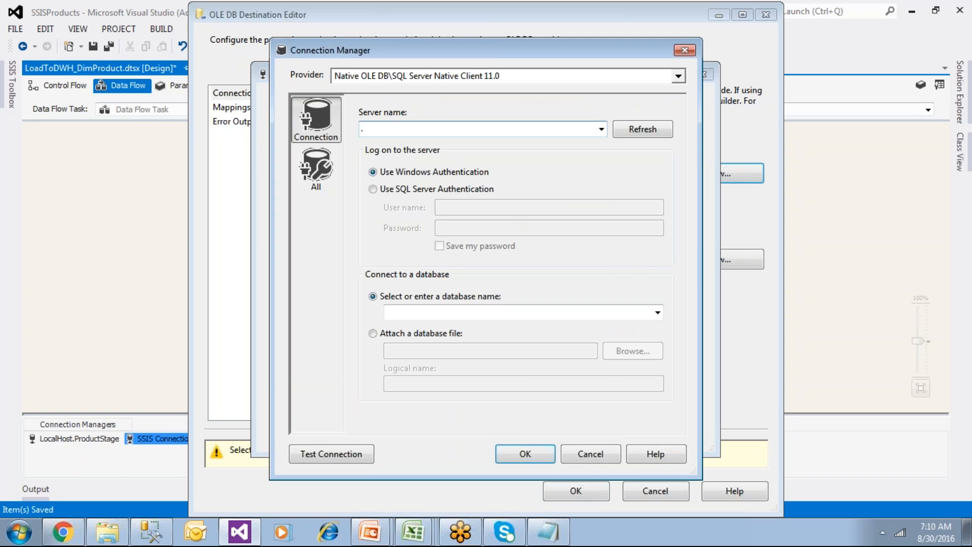
{"action": "left_click", "coordinate": [658, 314]}
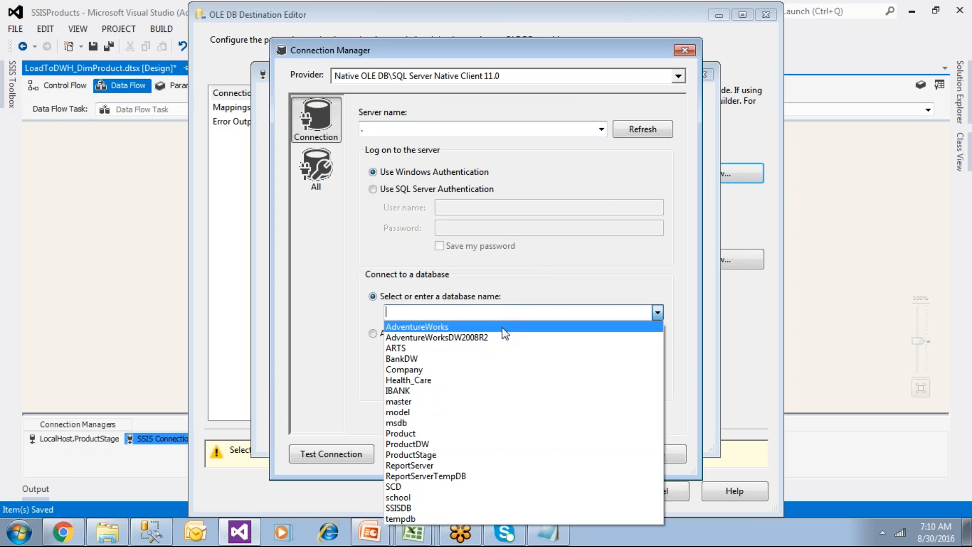
{"action": "left_click", "coordinate": [426, 444]}
{"action": "left_click", "coordinate": [513, 450]}
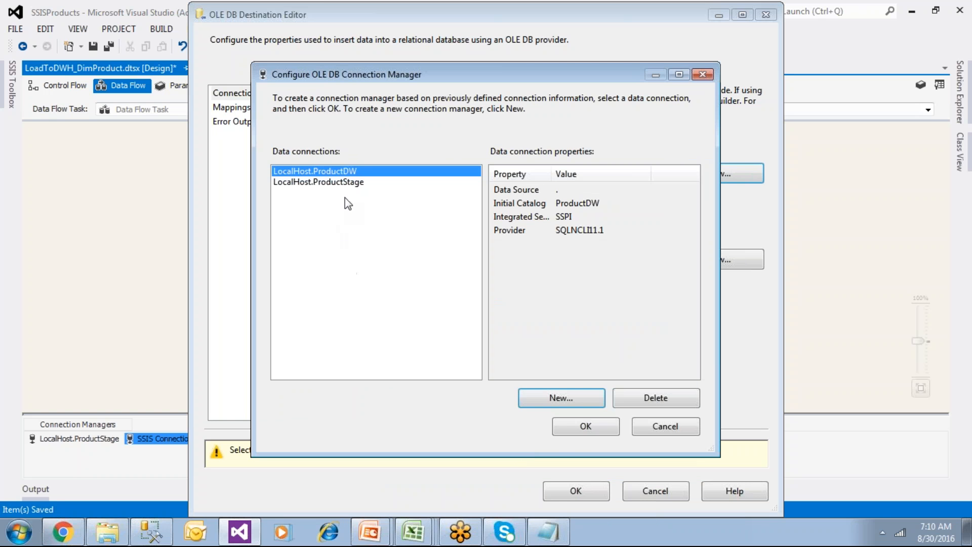
{"action": "left_click", "coordinate": [577, 424]}
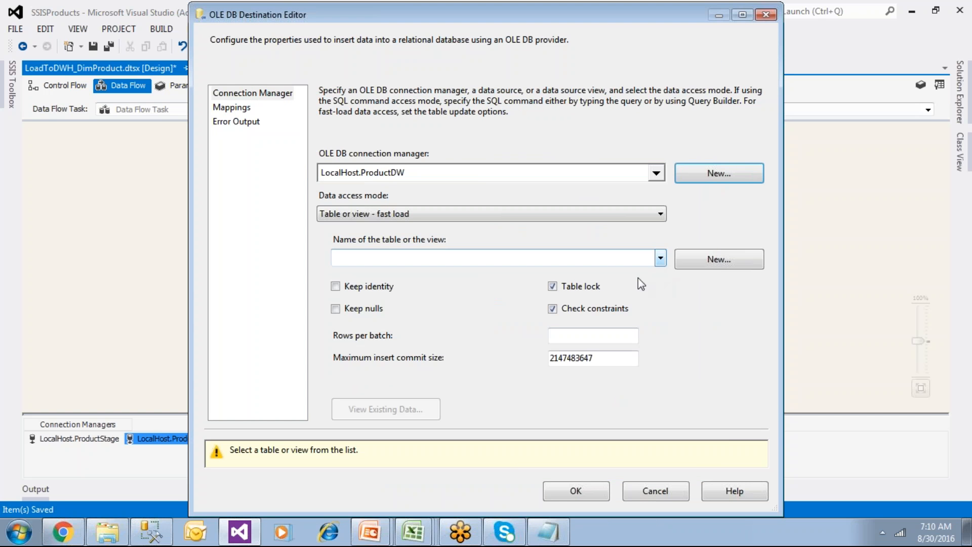
Switch to SQL Server Management Studio and execute SELECT * FROM DimProduct from the Products - DWH Script
{"action": "left_click", "coordinate": [150, 531]}
{"action": "left_click", "coordinate": [250, 251]}
{"action": "scroll", "coordinate": [250, 250], "scroll_direction": "down", "scroll_amount": 20}
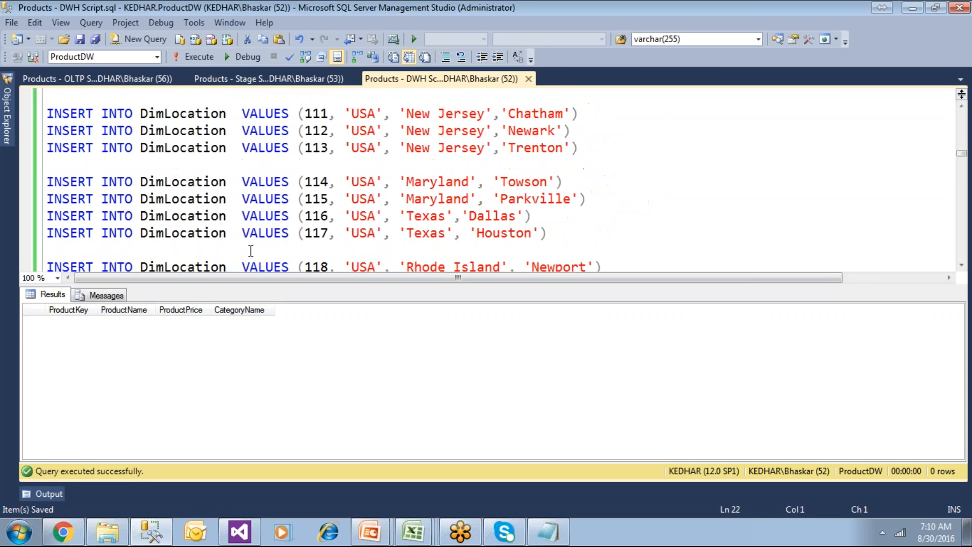
{"action": "scroll", "coordinate": [252, 251], "scroll_direction": "down", "scroll_amount": 20}
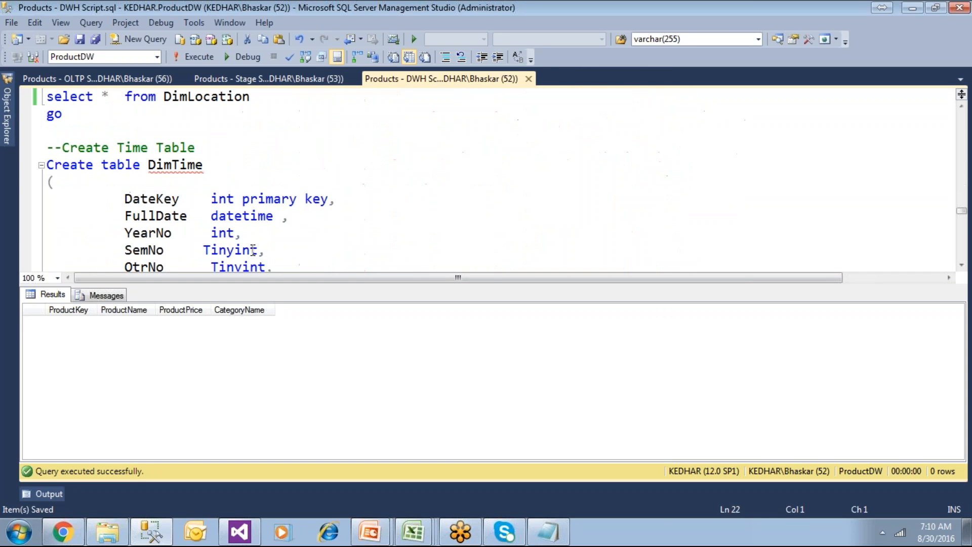
{"action": "scroll", "coordinate": [252, 251], "scroll_direction": "down", "scroll_amount": 10}
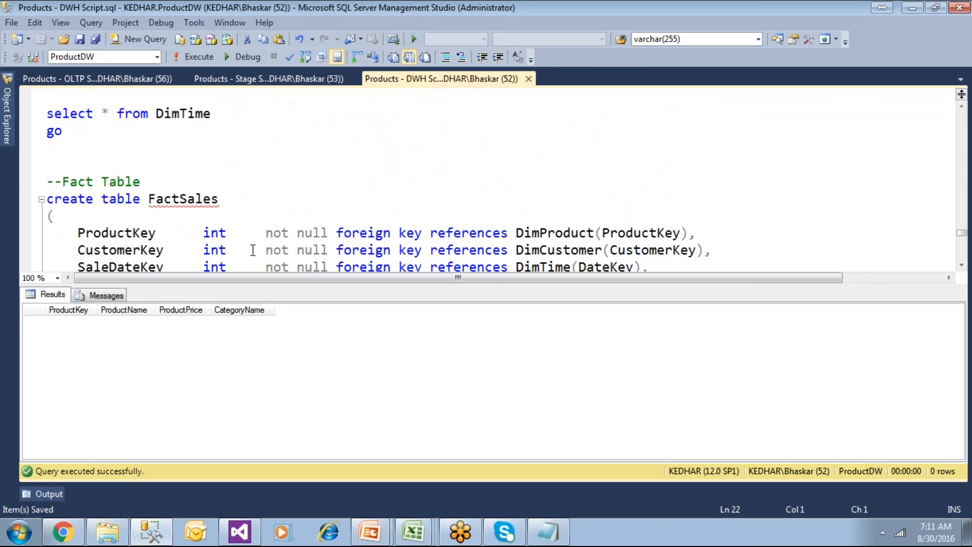
{"action": "scroll", "coordinate": [252, 251], "scroll_direction": "down", "scroll_amount": 7}
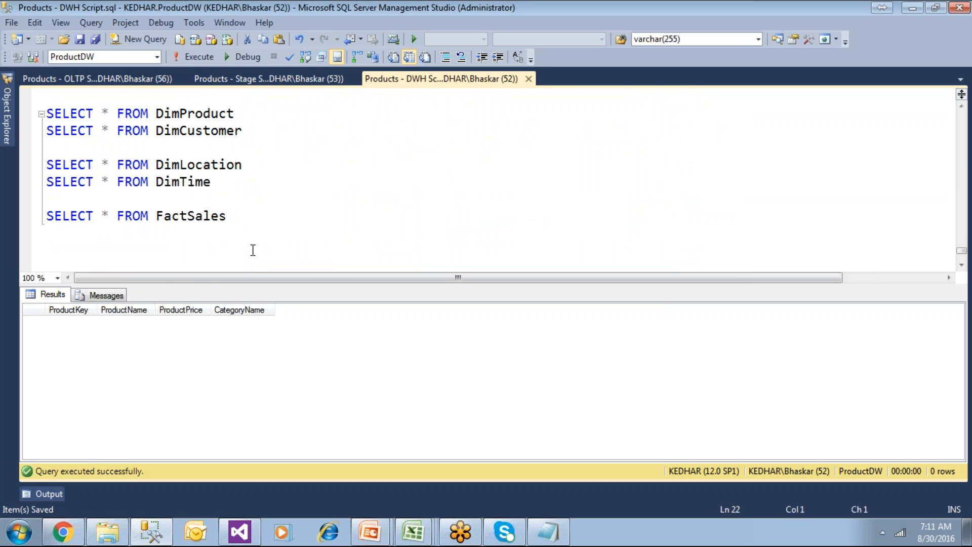
{"action": "left_click_drag", "start_coordinate": [242, 114], "coordinate": [44, 113]}
{"action": "left_click", "coordinate": [193, 58]}
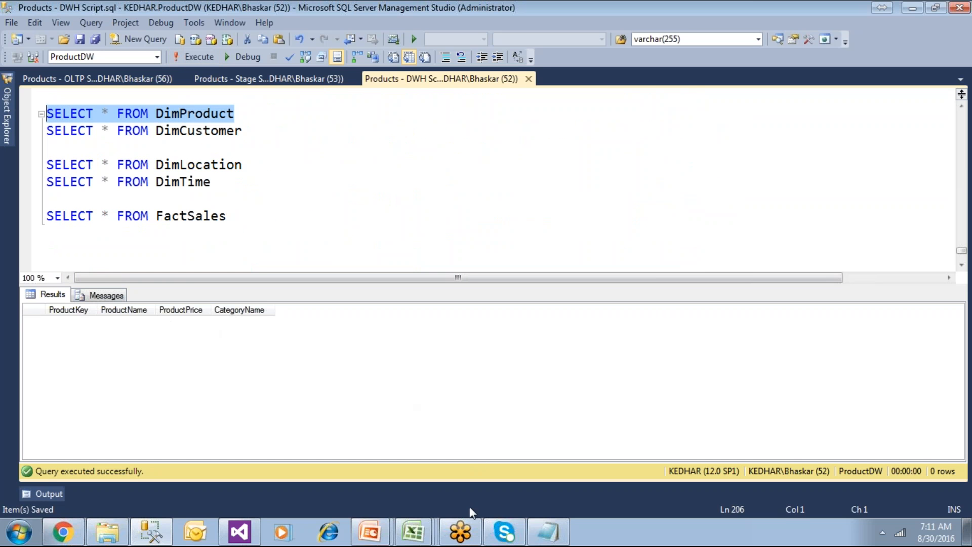
Switch to Visual Studio, try [dbo].[DimCustomer] as the OLE DB Destination's table, inspect its column mappings and cancel the editor
{"action": "left_click", "coordinate": [240, 531]}
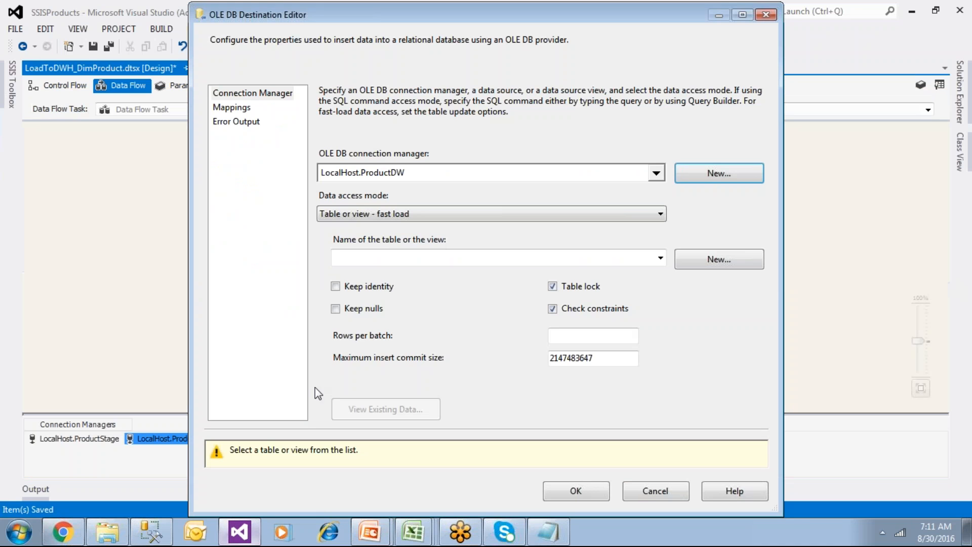
{"action": "left_click", "coordinate": [660, 259]}
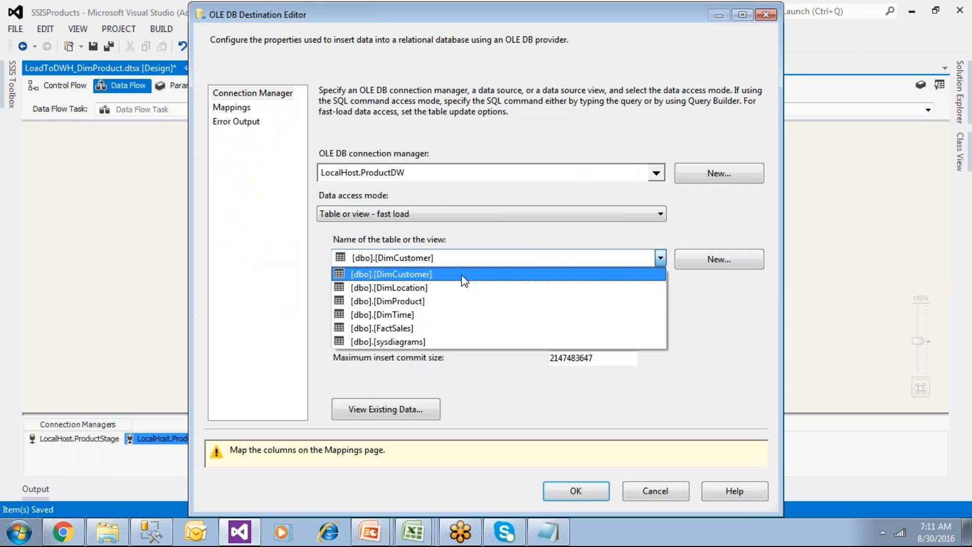
{"action": "left_click", "coordinate": [415, 277]}
{"action": "left_click", "coordinate": [233, 110]}
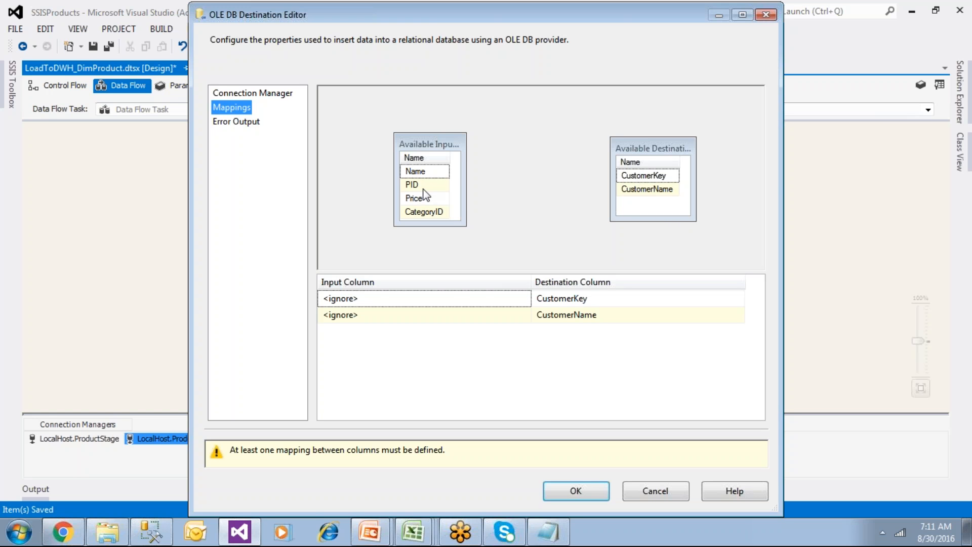
{"action": "mouse_move", "coordinate": [422, 198]}
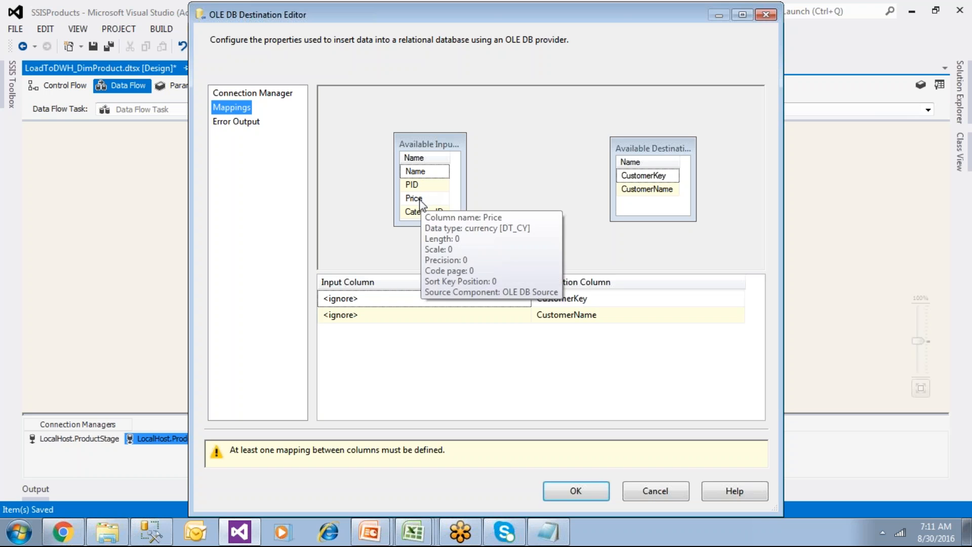
{"action": "left_click", "coordinate": [655, 490]}
Set the OLE DB Destination's table to [dbo].[DimProduct] and map PID to ProductKey, Name to ProductName and Price to ProductPrice
{"action": "double_click", "coordinate": [410, 325]}
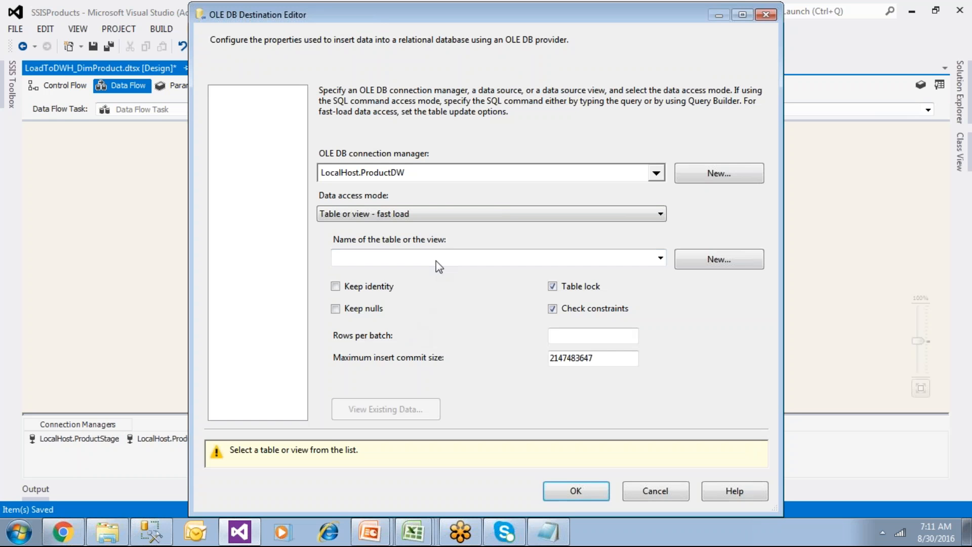
{"action": "left_click", "coordinate": [434, 260]}
{"action": "left_click", "coordinate": [415, 300]}
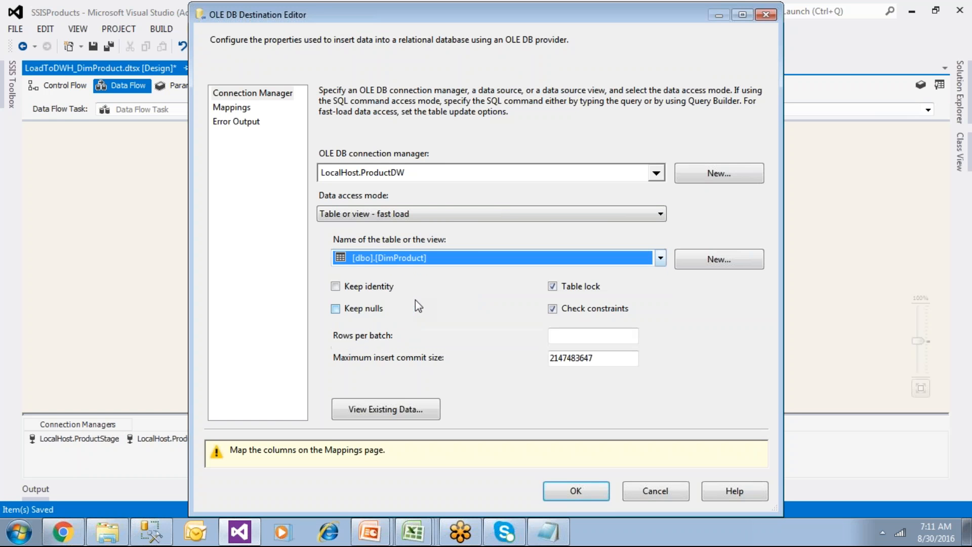
{"action": "left_click", "coordinate": [244, 110]}
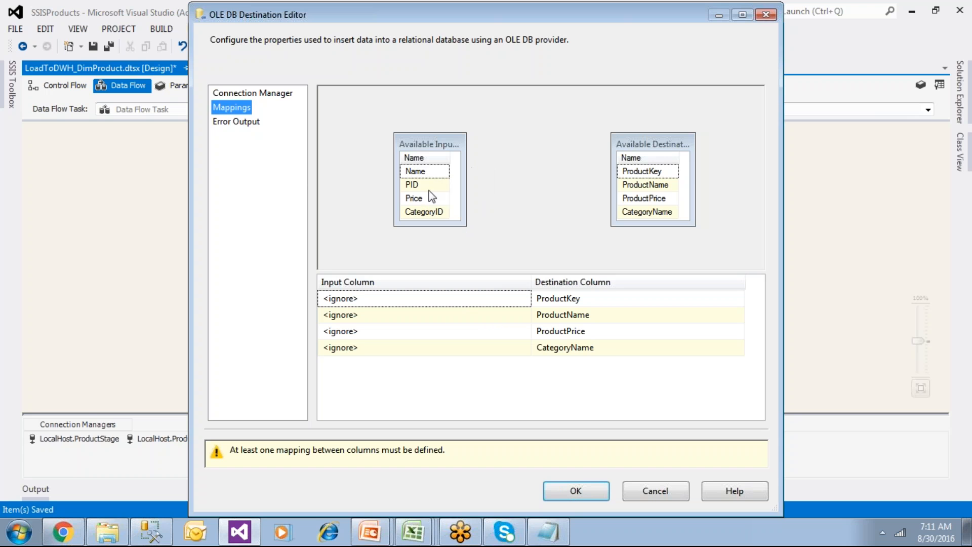
{"action": "left_click_drag", "start_coordinate": [427, 185], "coordinate": [633, 173]}
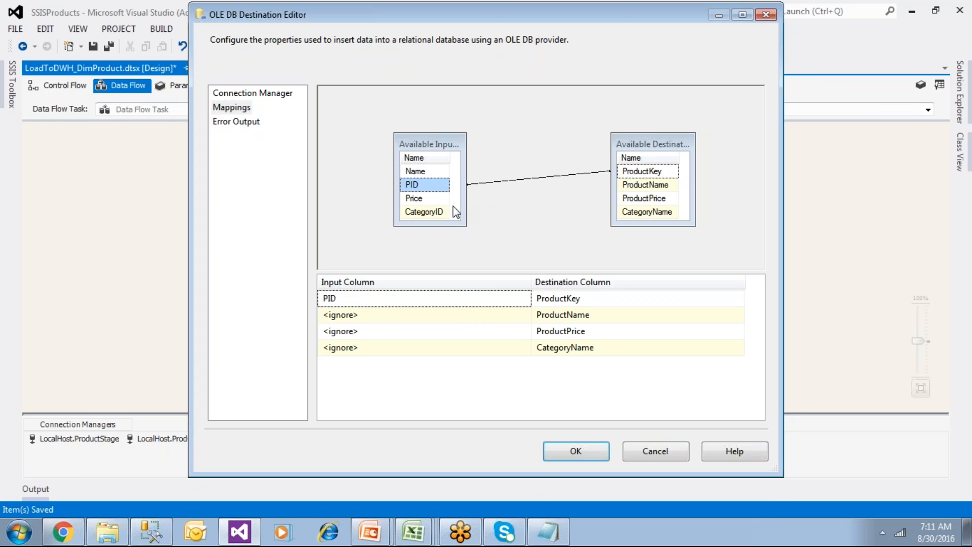
{"action": "left_click_drag", "start_coordinate": [429, 172], "coordinate": [630, 187]}
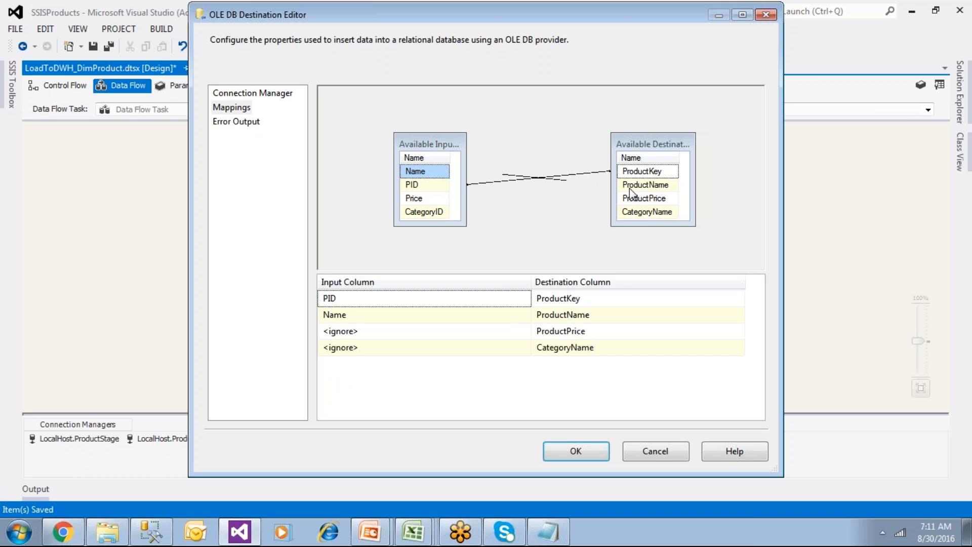
{"action": "left_click_drag", "start_coordinate": [431, 199], "coordinate": [642, 198]}
Try to map CategoryID to CategoryName, reset that input column to <ignore> and cancel the destination editor
{"action": "left_click", "coordinate": [431, 216]}
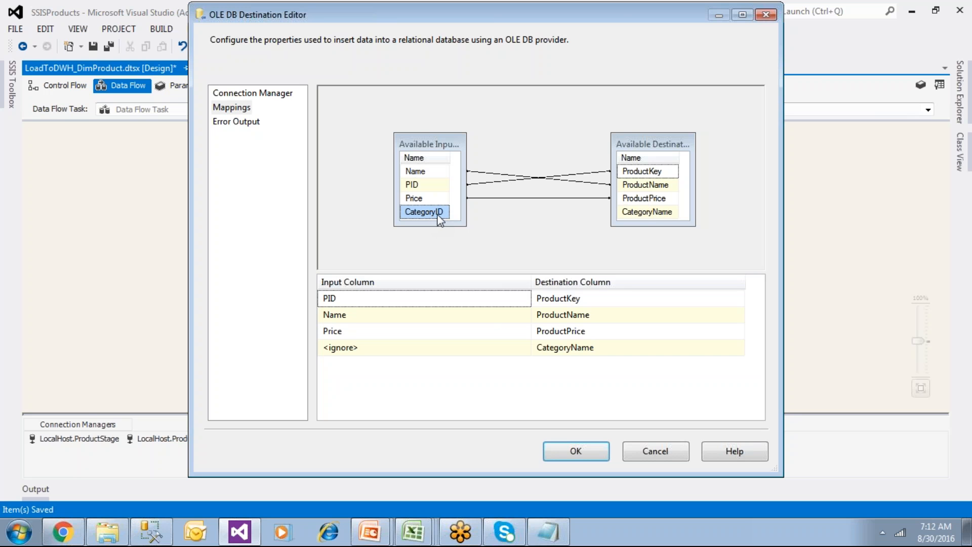
{"action": "left_click", "coordinate": [652, 213]}
{"action": "left_click", "coordinate": [429, 213]}
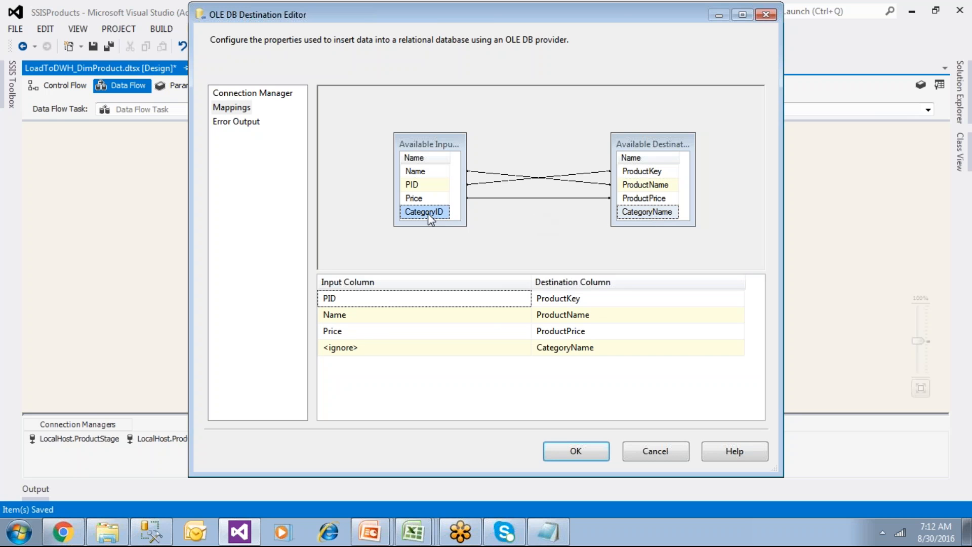
{"action": "left_click", "coordinate": [365, 349]}
{"action": "left_click", "coordinate": [364, 348]}
{"action": "left_click", "coordinate": [361, 376]}
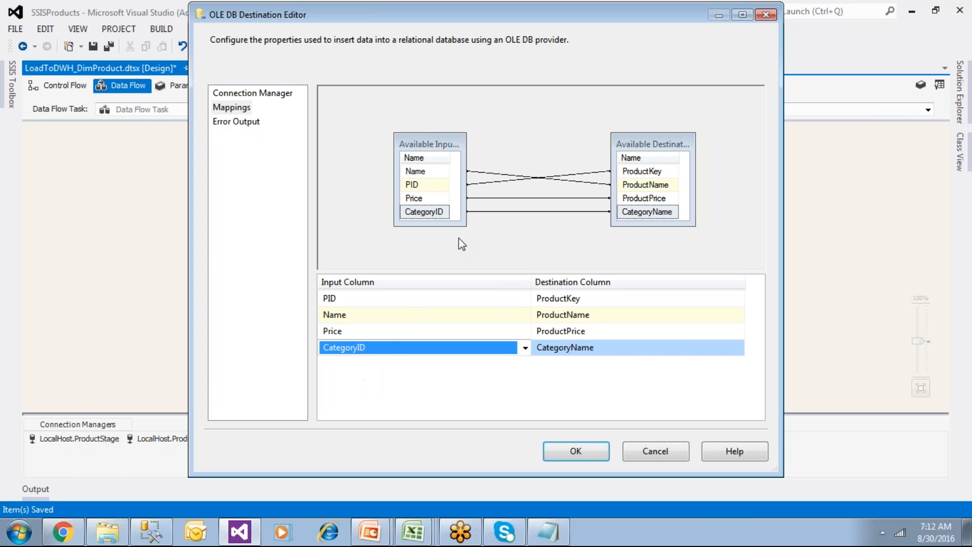
{"action": "left_click", "coordinate": [387, 347]}
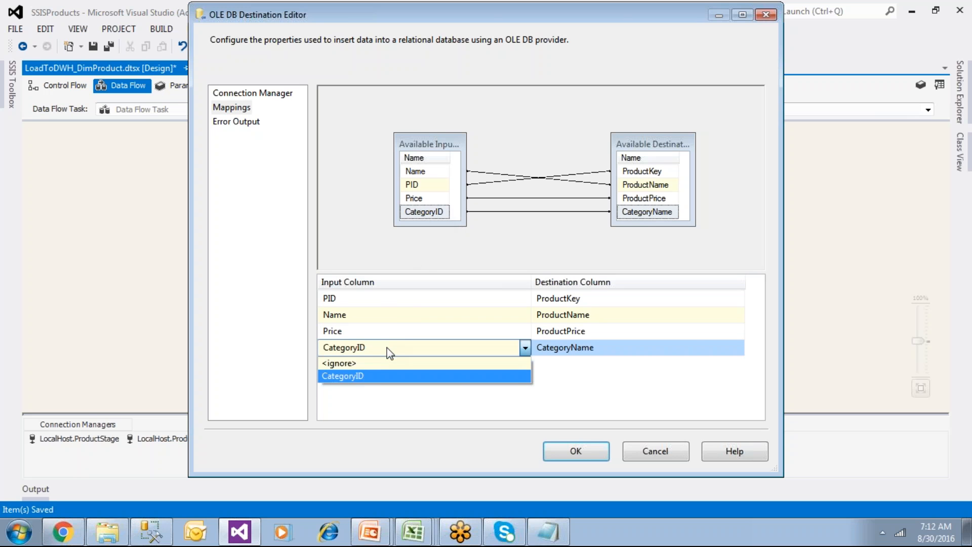
{"action": "left_click", "coordinate": [379, 362]}
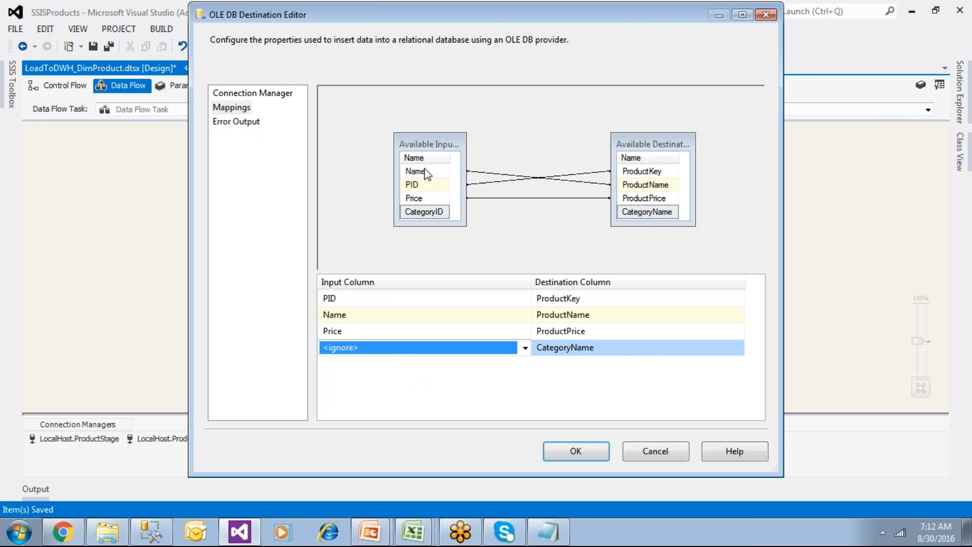
{"action": "left_click", "coordinate": [438, 214]}
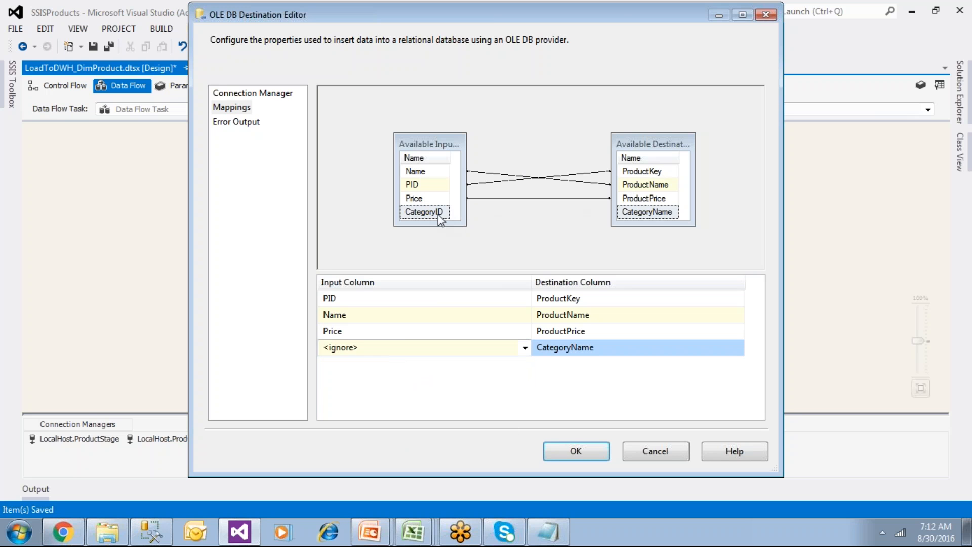
{"action": "left_click", "coordinate": [655, 212]}
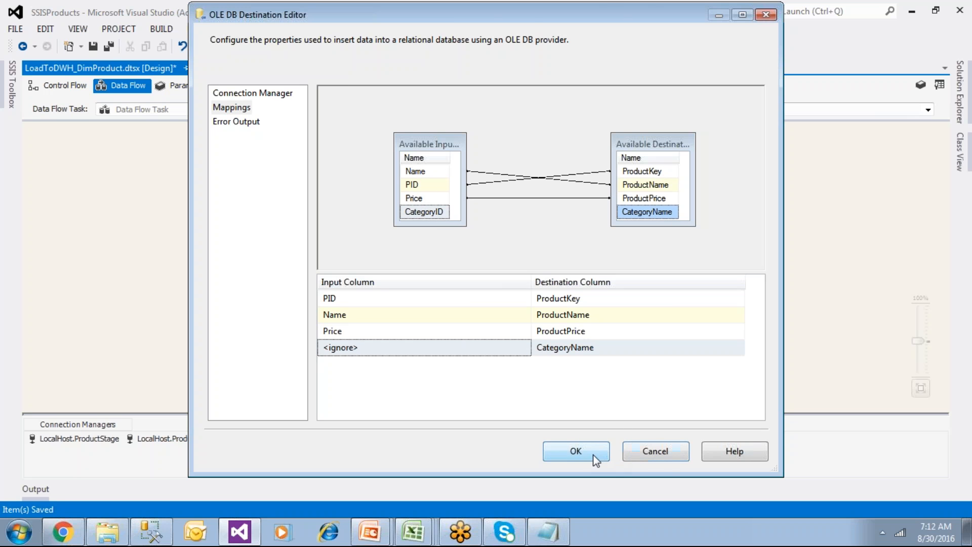
{"action": "left_click", "coordinate": [653, 457]}
{"action": "double_click", "coordinate": [406, 330]}
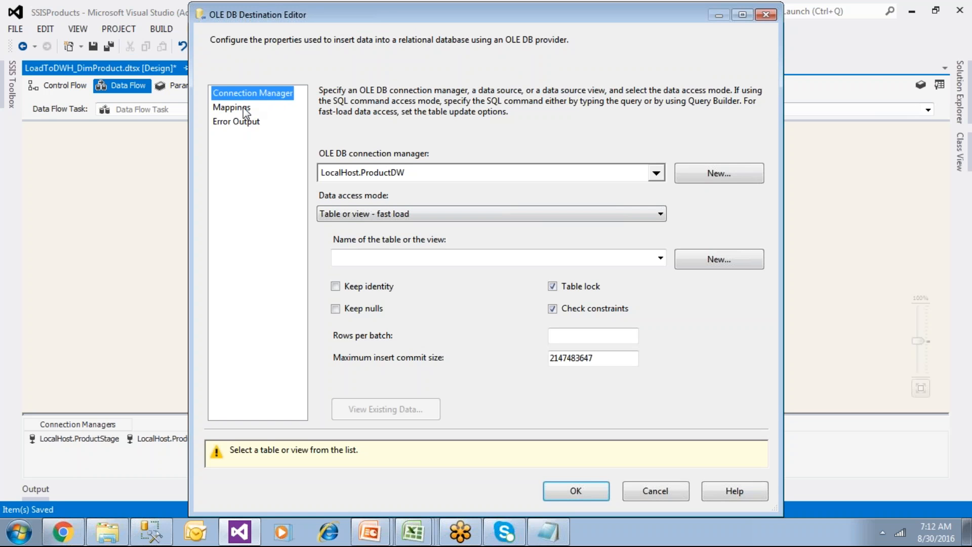
{"action": "left_click", "coordinate": [656, 259]}
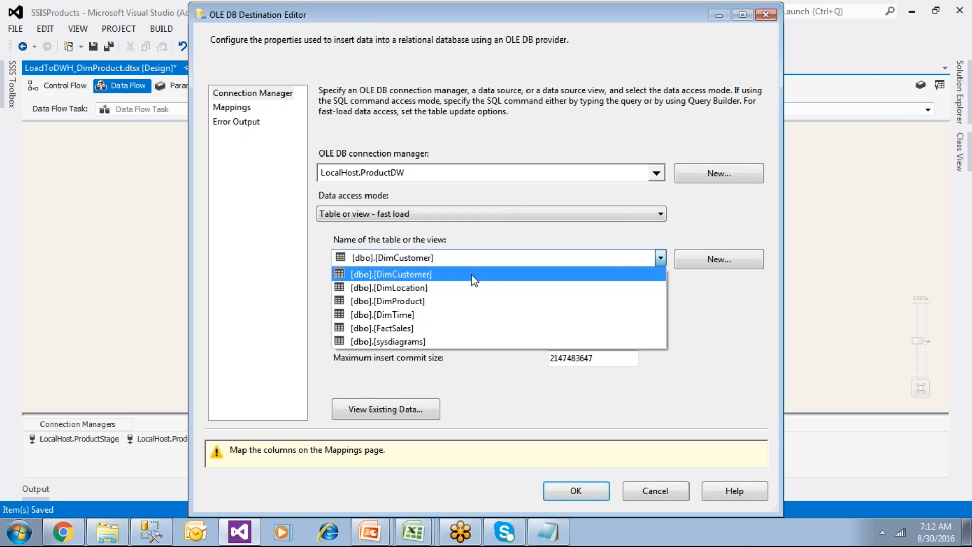
{"action": "left_click", "coordinate": [432, 274]}
{"action": "left_click", "coordinate": [236, 107]}
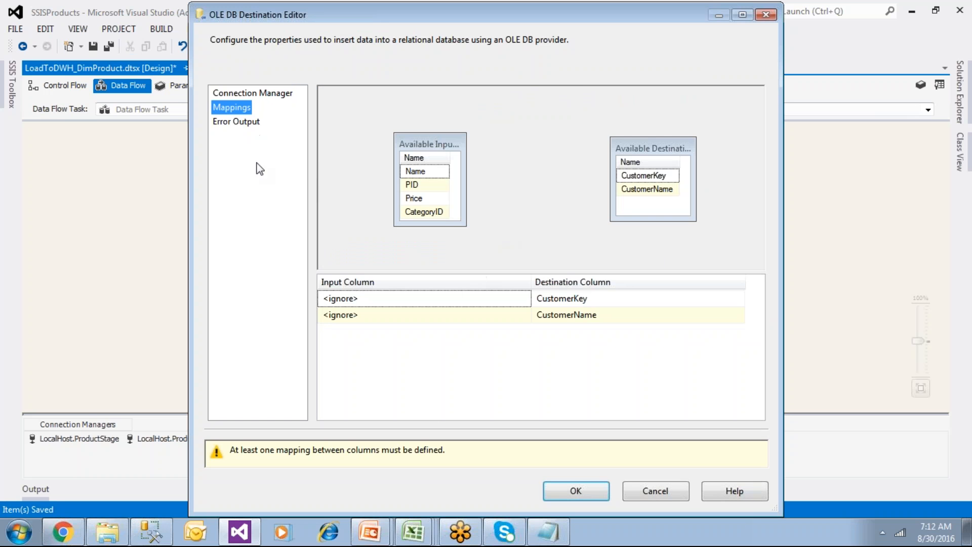
{"action": "left_click", "coordinate": [274, 94]}
{"action": "left_click", "coordinate": [389, 262]}
{"action": "left_click", "coordinate": [393, 297]}
{"action": "left_click", "coordinate": [235, 109]}
{"action": "left_click", "coordinate": [644, 492]}
Delete the data path between the OLE DB Source and the OLE DB Destination
{"action": "left_click", "coordinate": [385, 279]}
{"action": "left_click", "coordinate": [375, 281]}
{"action": "key", "text": "Delete"}
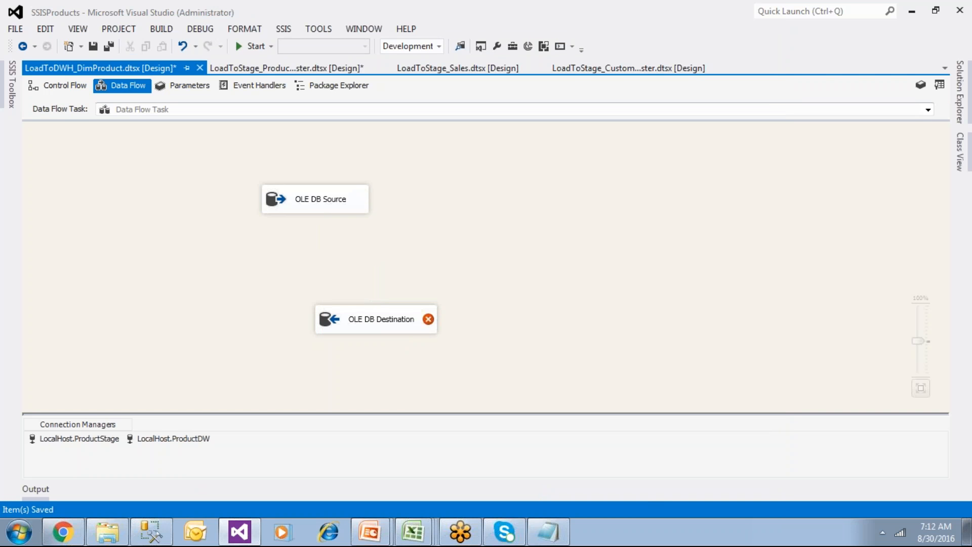
Add a Lookup transformation beside the OLE DB components and connect the OLE DB Source's data output to it
{"action": "left_click", "coordinate": [12, 84]}
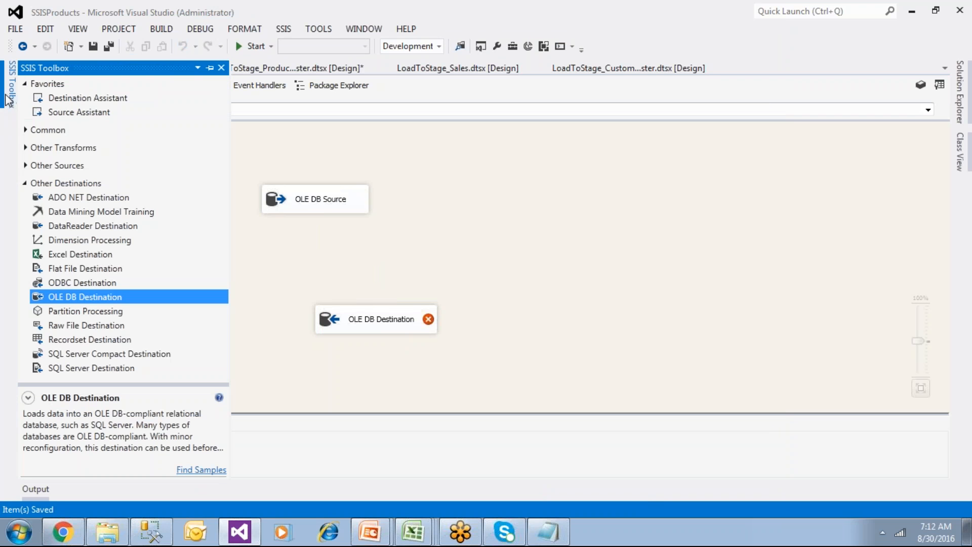
{"action": "left_click", "coordinate": [24, 182]}
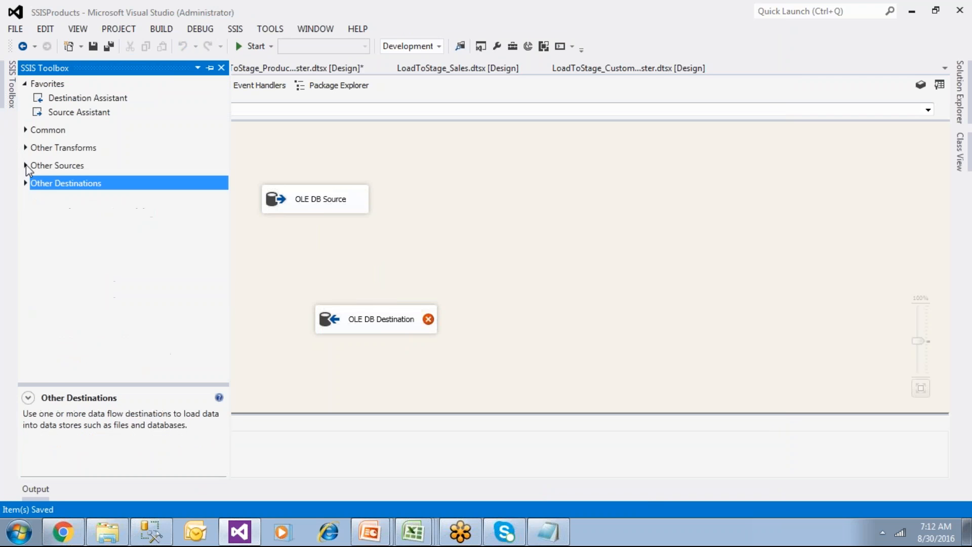
{"action": "left_click", "coordinate": [25, 130]}
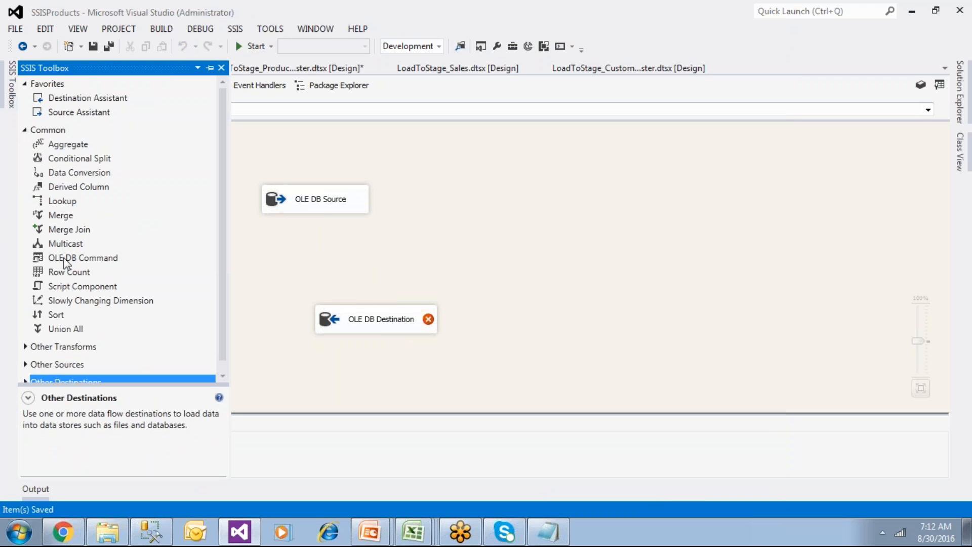
{"action": "left_click_drag", "start_coordinate": [67, 201], "coordinate": [475, 248]}
{"action": "left_click", "coordinate": [355, 205]}
{"action": "left_click_drag", "start_coordinate": [321, 232], "coordinate": [505, 264]}
Rename the Lookup transformation as "Lookup on CategoryID and Get CategoryName"
{"action": "left_click", "coordinate": [528, 258]}
{"action": "left_click_drag", "start_coordinate": [564, 265], "coordinate": [616, 274]}
{"action": "left_click", "coordinate": [566, 257]}
{"action": "key", "text": "End"}
{"action": "type", "text": "on Category"}
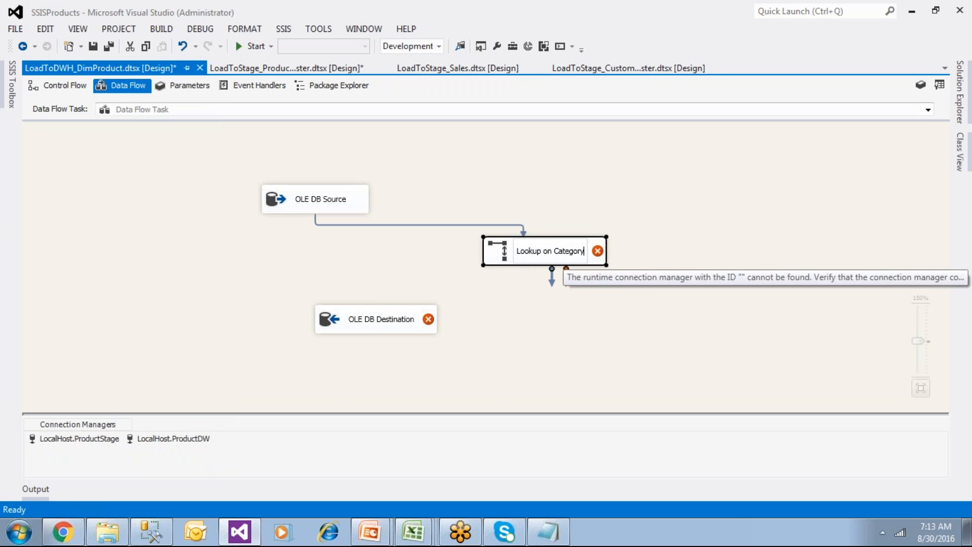
{"action": "type", "text": "ID and G"}
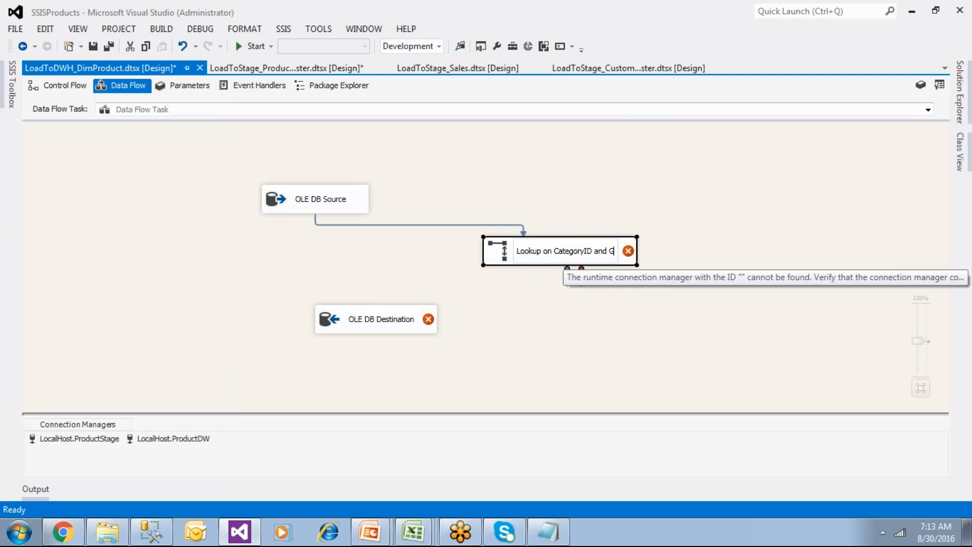
{"action": "type", "text": "et Cate"}
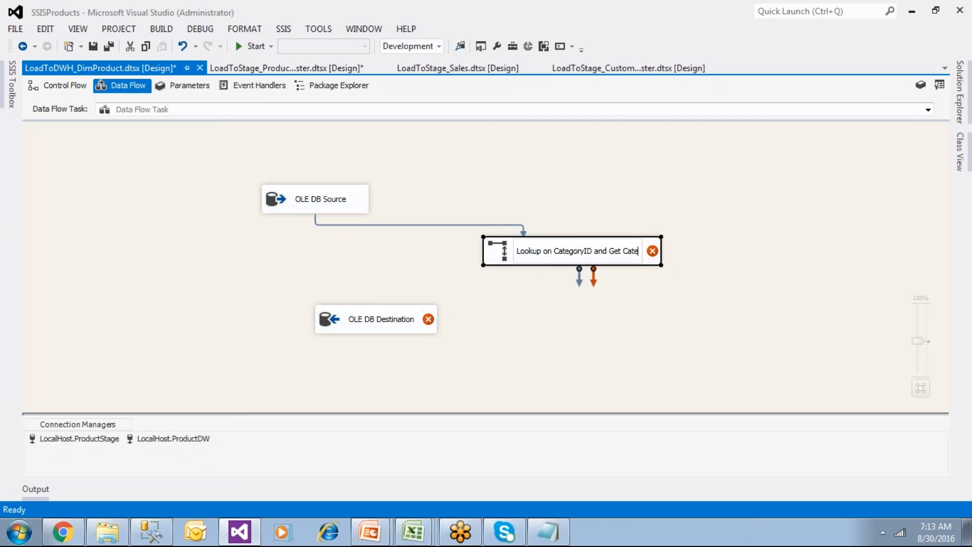
{"action": "type", "text": "gor"}
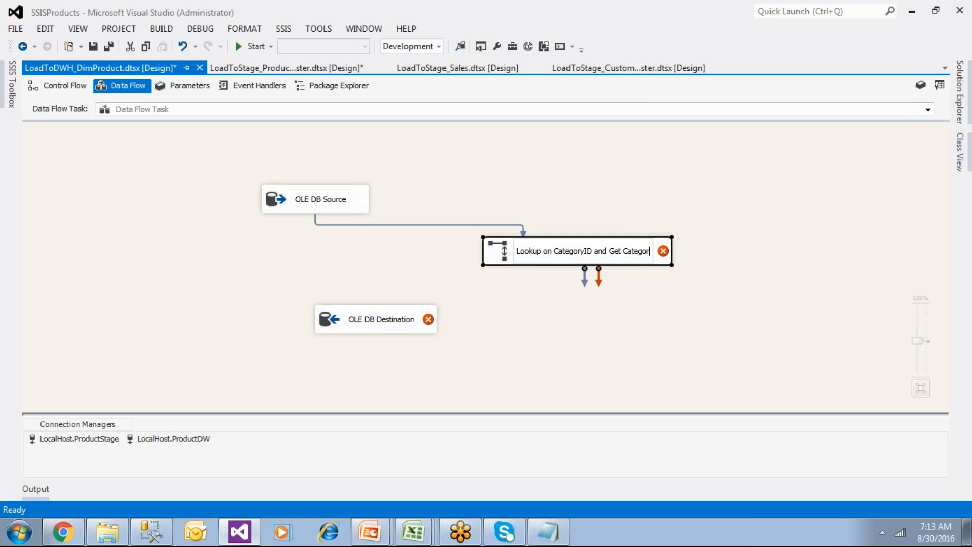
{"action": "type", "text": "yName"}
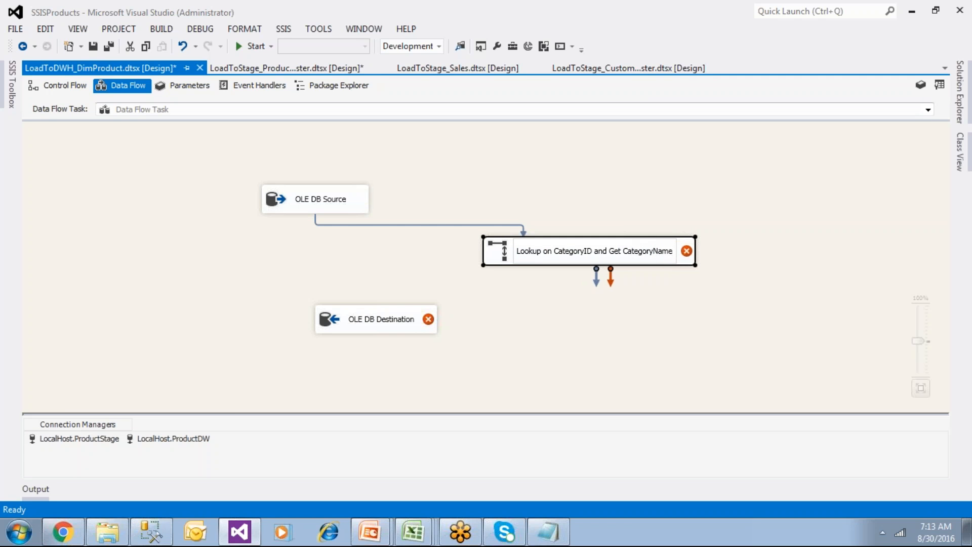
{"action": "left_click", "coordinate": [643, 315]}
Set the Lookup transformation to redirect rows with no matching entries to the no match output
{"action": "double_click", "coordinate": [612, 252]}
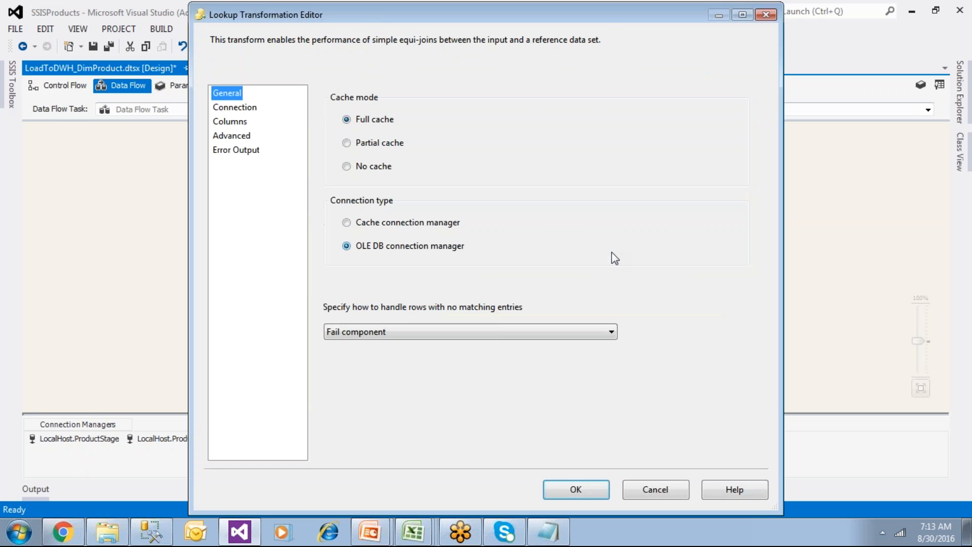
{"action": "left_click", "coordinate": [388, 333]}
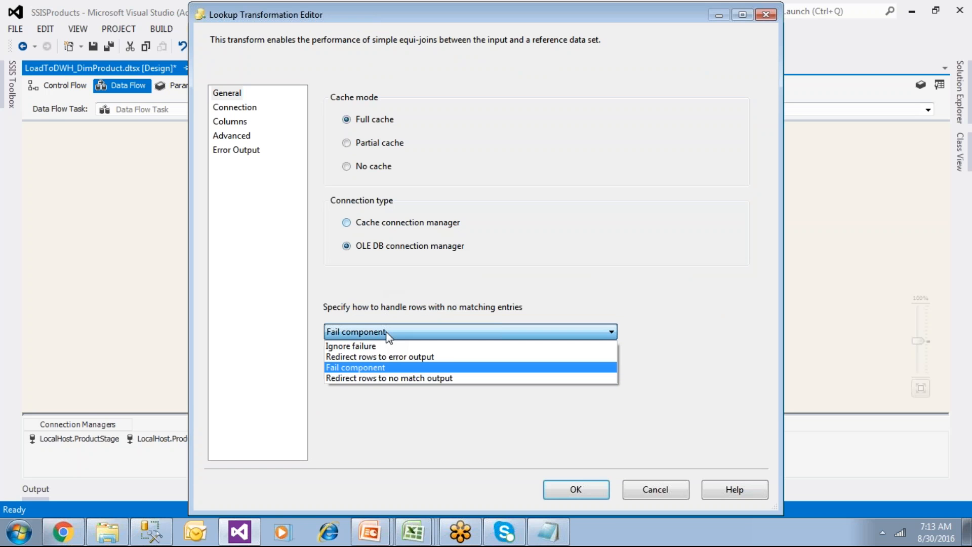
{"action": "left_click", "coordinate": [372, 379]}
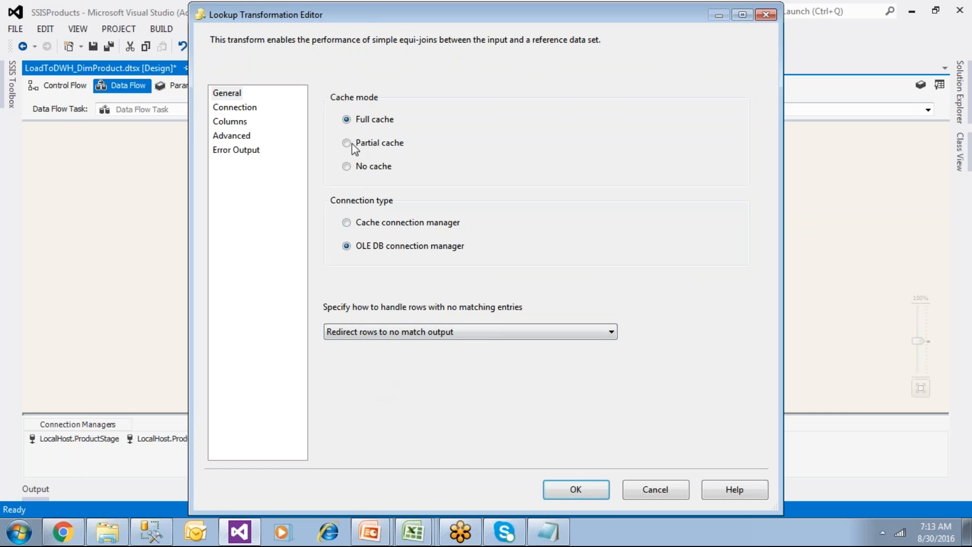
Set the lookup reference data to the LocalHost.ProductStage connection and the [dbo].[StageCategoryMaster] table
{"action": "left_click", "coordinate": [244, 108]}
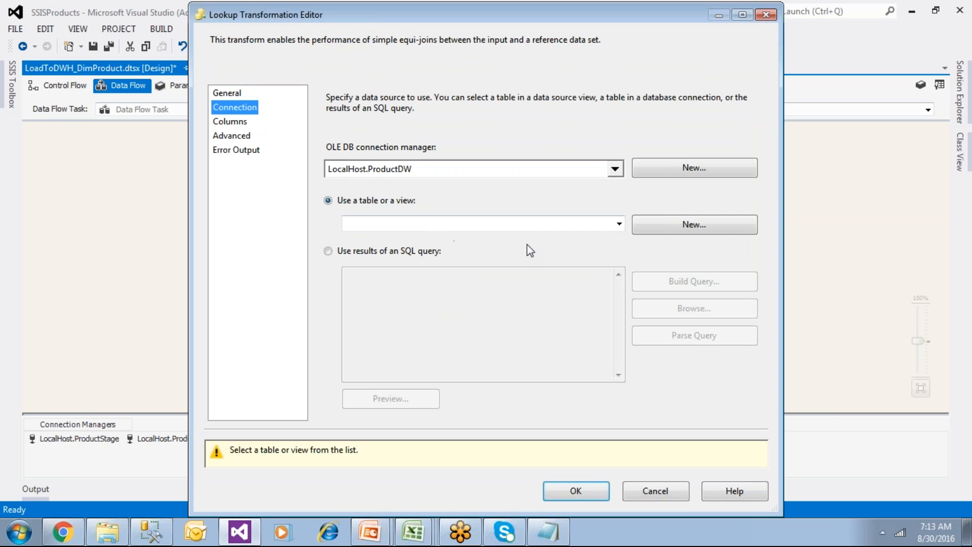
{"action": "left_click", "coordinate": [585, 172]}
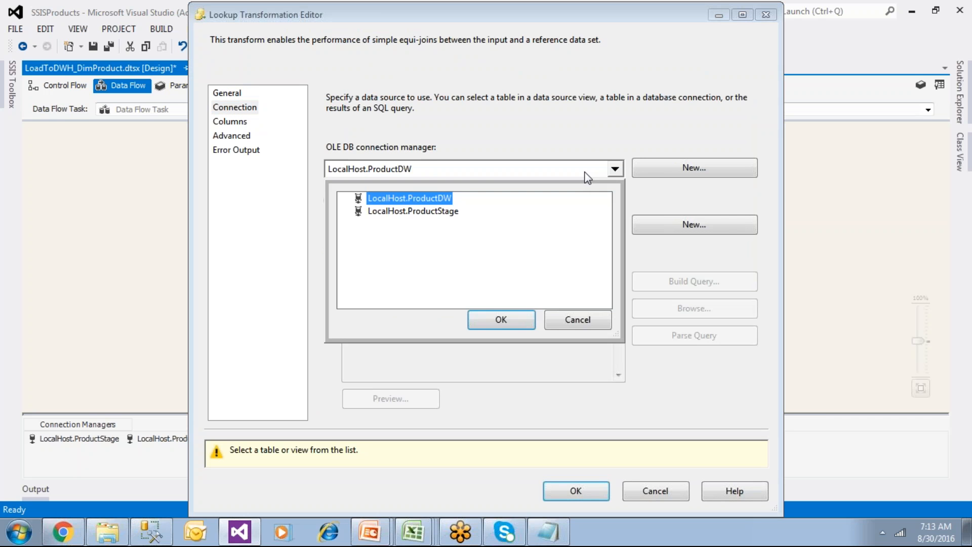
{"action": "left_click", "coordinate": [437, 212]}
{"action": "left_click", "coordinate": [501, 319]}
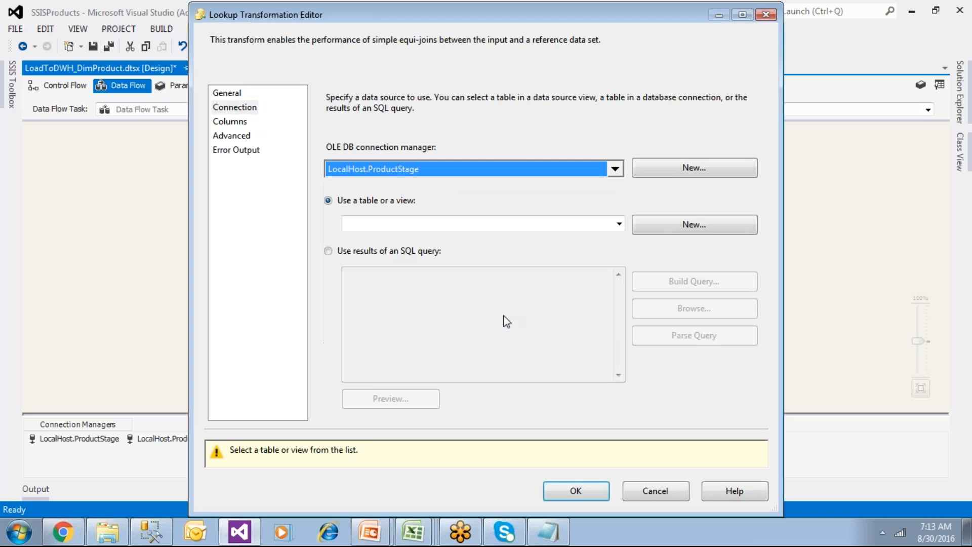
{"action": "left_click", "coordinate": [618, 224]}
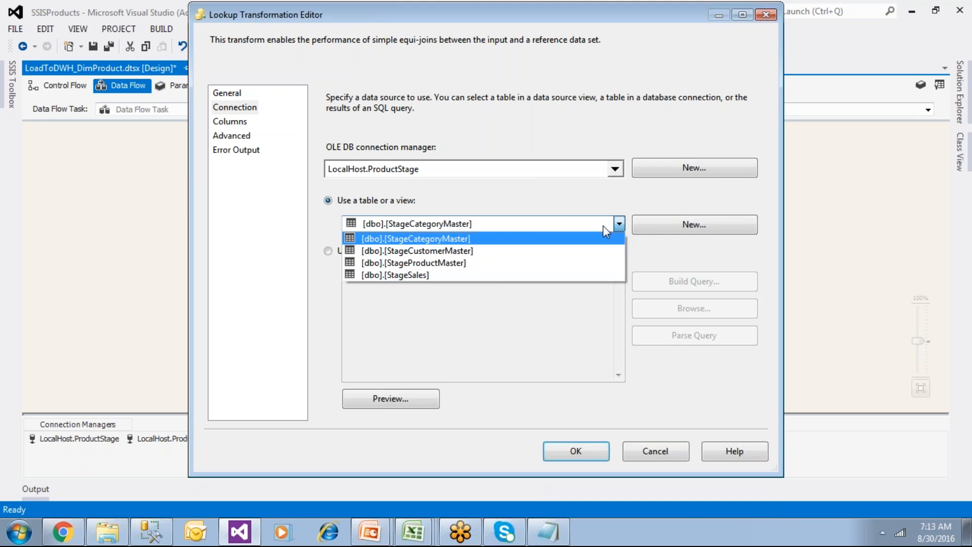
{"action": "left_click", "coordinate": [445, 239]}
Preview the StageCategoryMaster rows and widen the CategoryName column to read the category names
{"action": "left_click", "coordinate": [403, 396]}
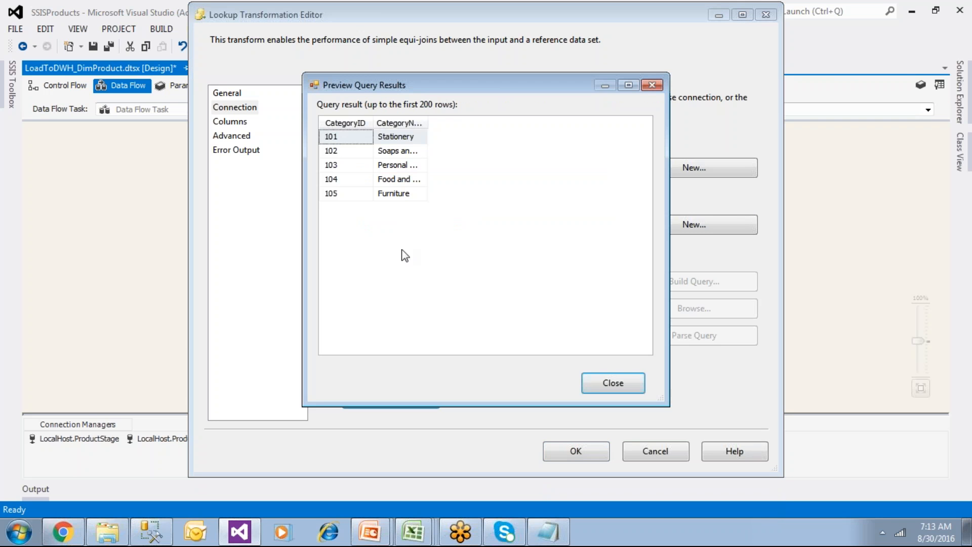
{"action": "left_click", "coordinate": [410, 161]}
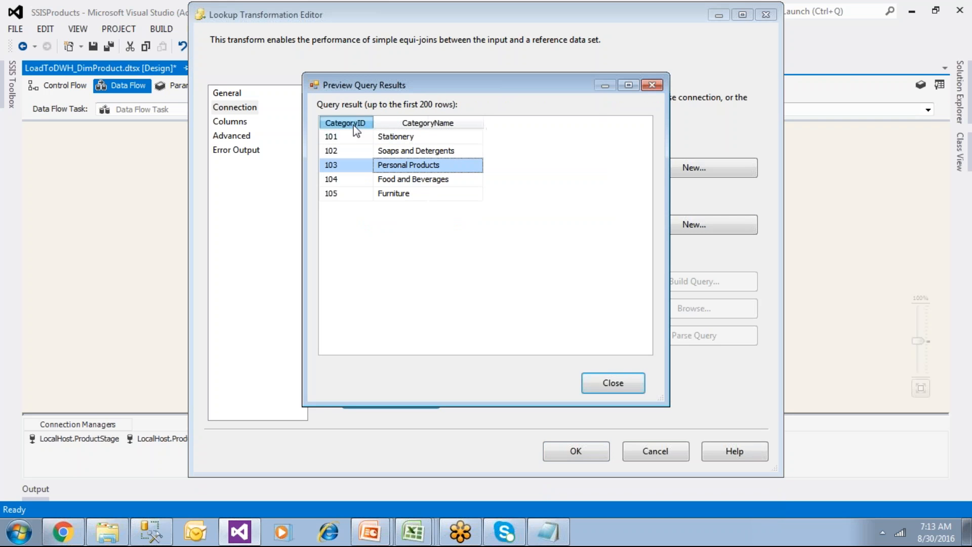
{"action": "left_click", "coordinate": [591, 380]}
Match the input CategoryID to the lookup CategoryID, add CategoryName as a new output column, and apply the lookup settings
{"action": "left_click", "coordinate": [239, 123]}
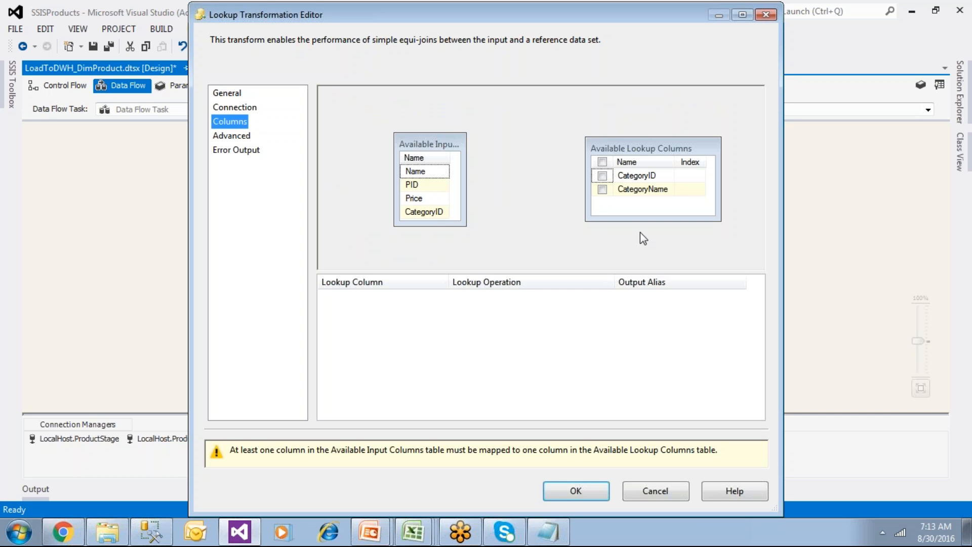
{"action": "left_click_drag", "start_coordinate": [430, 212], "coordinate": [630, 174]}
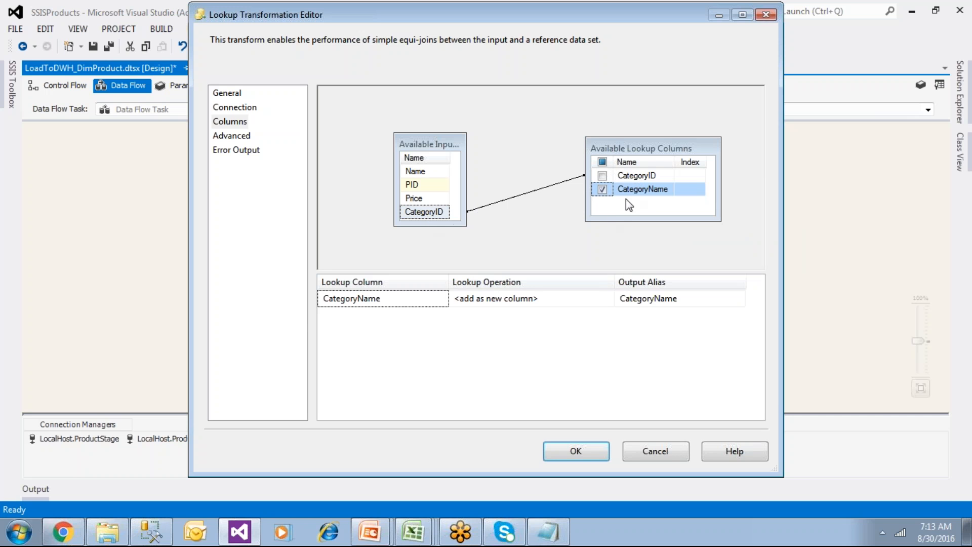
{"action": "left_click", "coordinate": [577, 452]}
Connect the Lookup Match Output of the Lookup transformation to the OLE DB Destination input
{"action": "left_click", "coordinate": [598, 255]}
{"action": "left_click_drag", "start_coordinate": [403, 323], "coordinate": [633, 357]}
{"action": "left_click", "coordinate": [629, 261]}
{"action": "left_click_drag", "start_coordinate": [596, 278], "coordinate": [593, 357]}
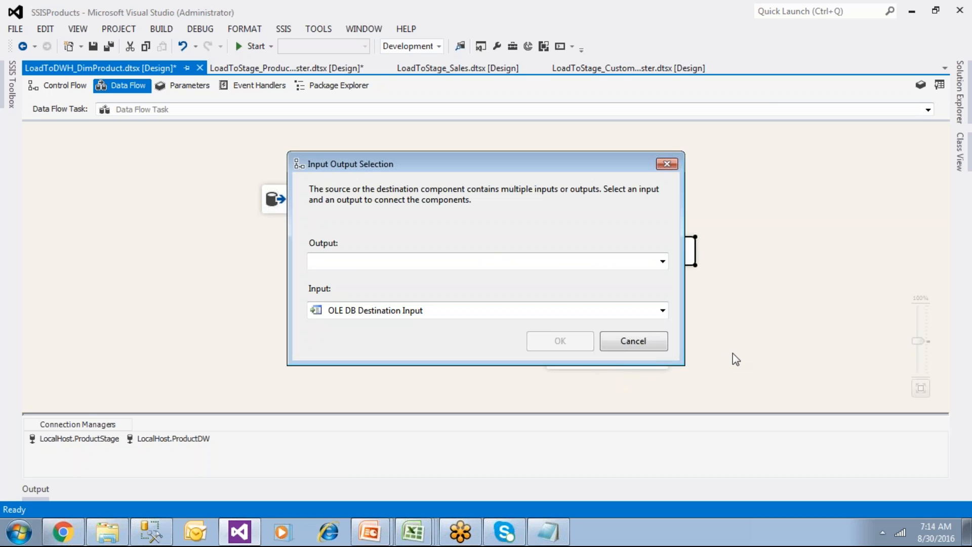
{"action": "left_click", "coordinate": [454, 269]}
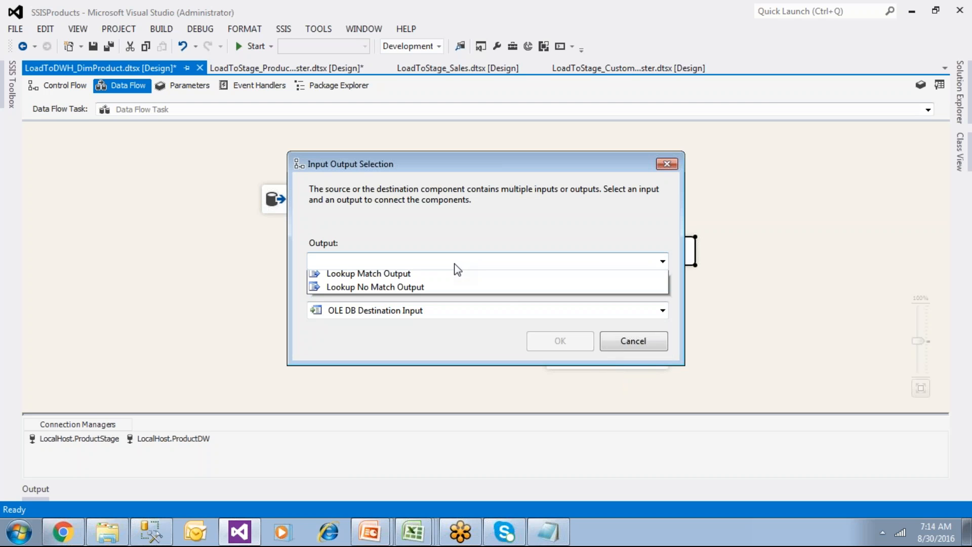
{"action": "left_click", "coordinate": [412, 278]}
{"action": "left_click", "coordinate": [560, 344]}
Move the Lookup transformation to sit between the source and destination, and widen the OLE DB Destination box
{"action": "left_click_drag", "start_coordinate": [521, 258], "coordinate": [389, 281]}
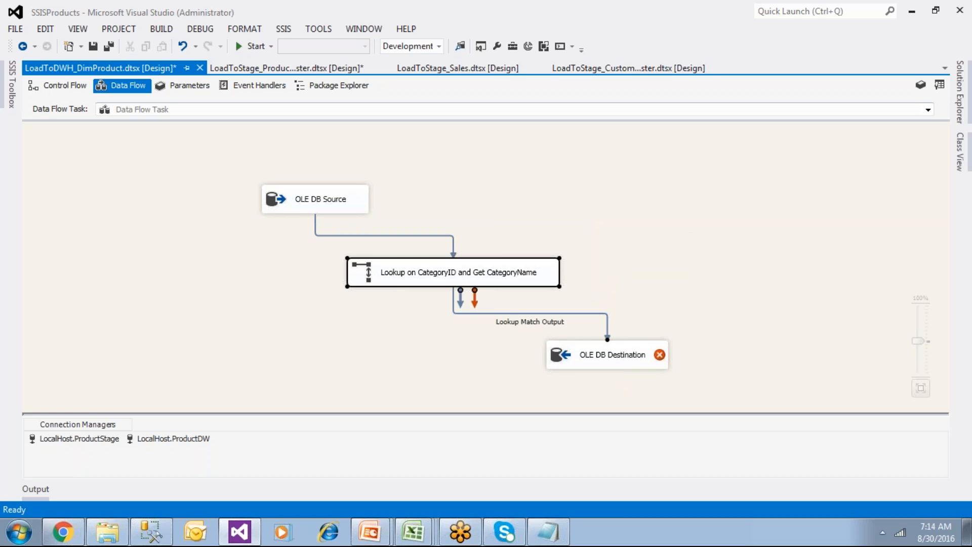
{"action": "left_click", "coordinate": [583, 360]}
{"action": "left_click_drag", "start_coordinate": [668, 369], "coordinate": [736, 370]}
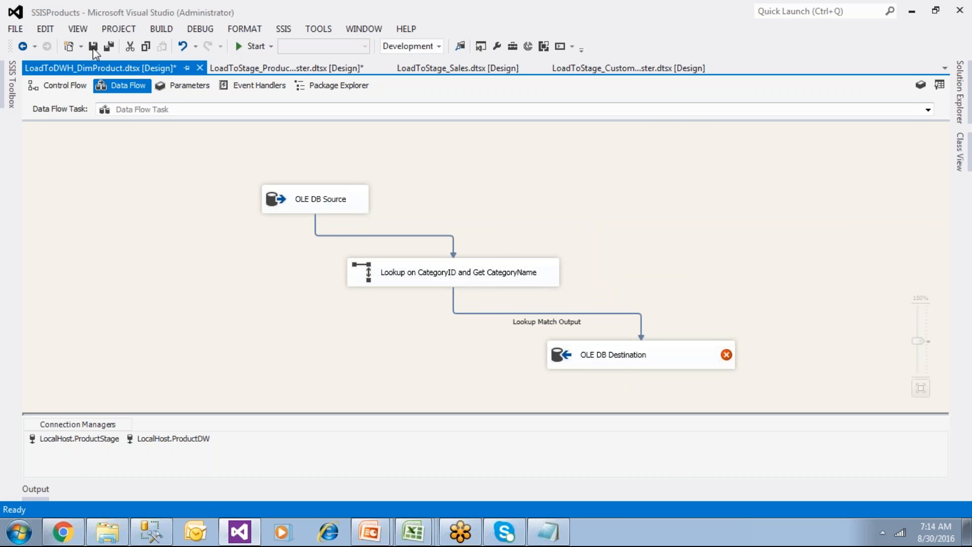
Set the OLE DB Destination's target table to [dbo].[DimProduct]
{"action": "double_click", "coordinate": [599, 364]}
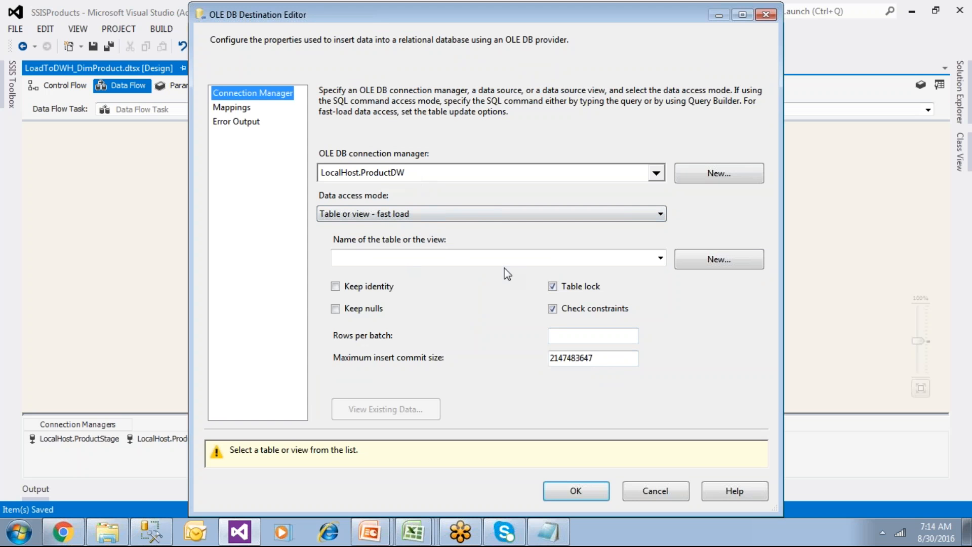
{"action": "left_click", "coordinate": [660, 259]}
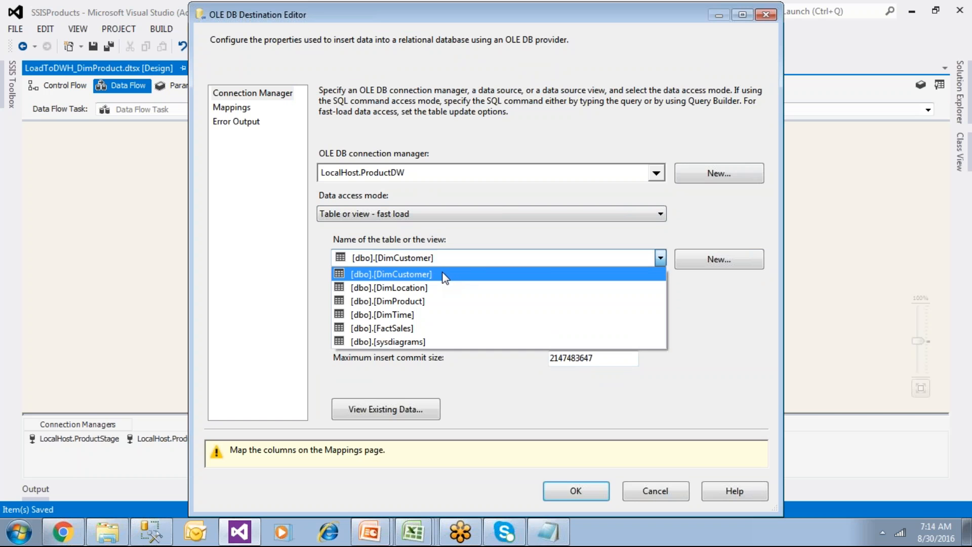
{"action": "left_click", "coordinate": [429, 299]}
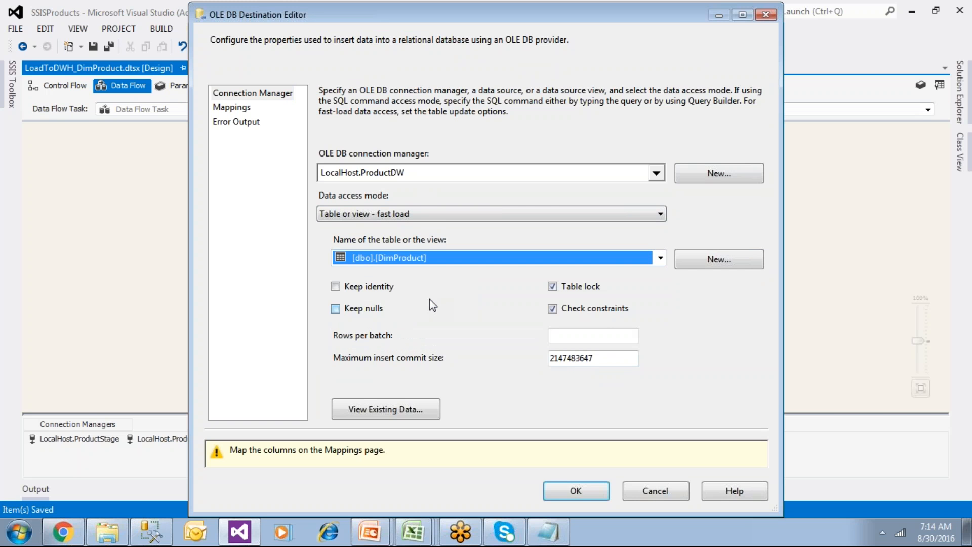
Map the input column PID to ProductKey and Name to ProductName in the destination mappings
{"action": "left_click", "coordinate": [238, 109]}
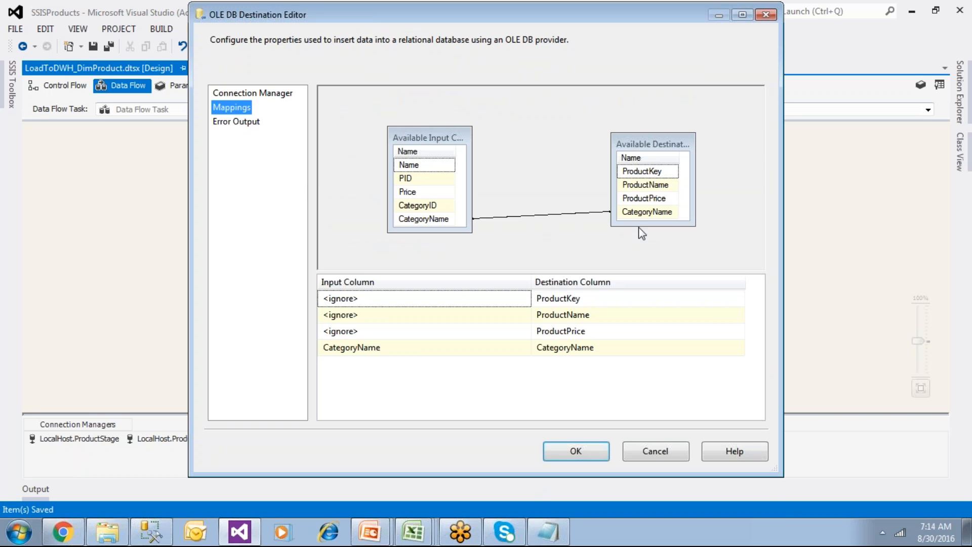
{"action": "left_click", "coordinate": [450, 303]}
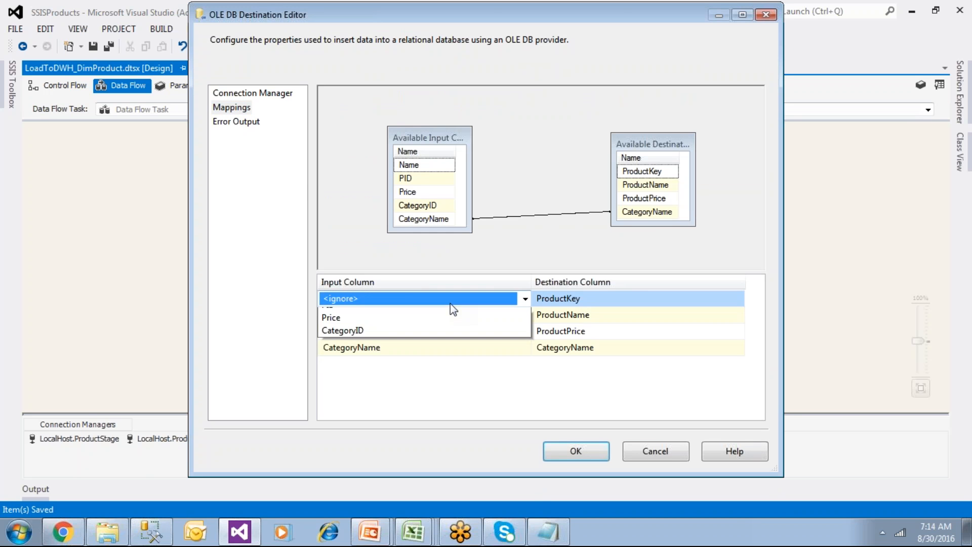
{"action": "left_click", "coordinate": [363, 339]}
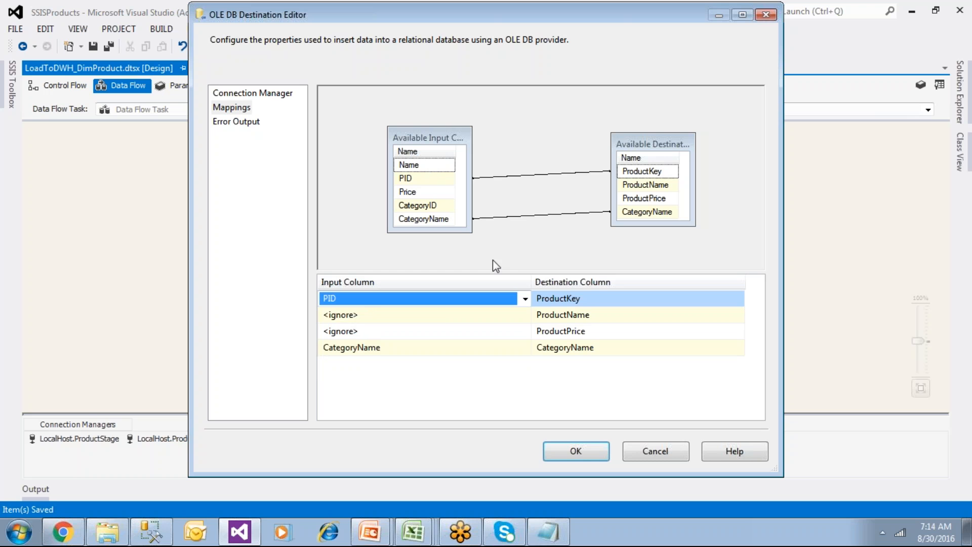
{"action": "left_click", "coordinate": [430, 315]}
{"action": "left_click", "coordinate": [431, 314]}
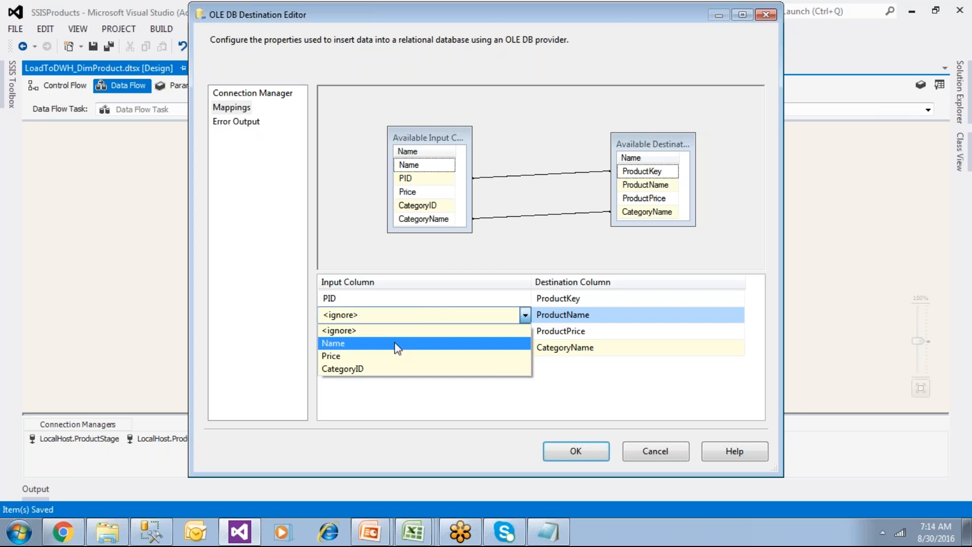
{"action": "left_click", "coordinate": [397, 348]}
Map Price to ProductPrice, keep CategoryName mapped to CategoryName, and apply the OLE DB Destination settings
{"action": "left_click", "coordinate": [434, 331]}
{"action": "left_click", "coordinate": [423, 331]}
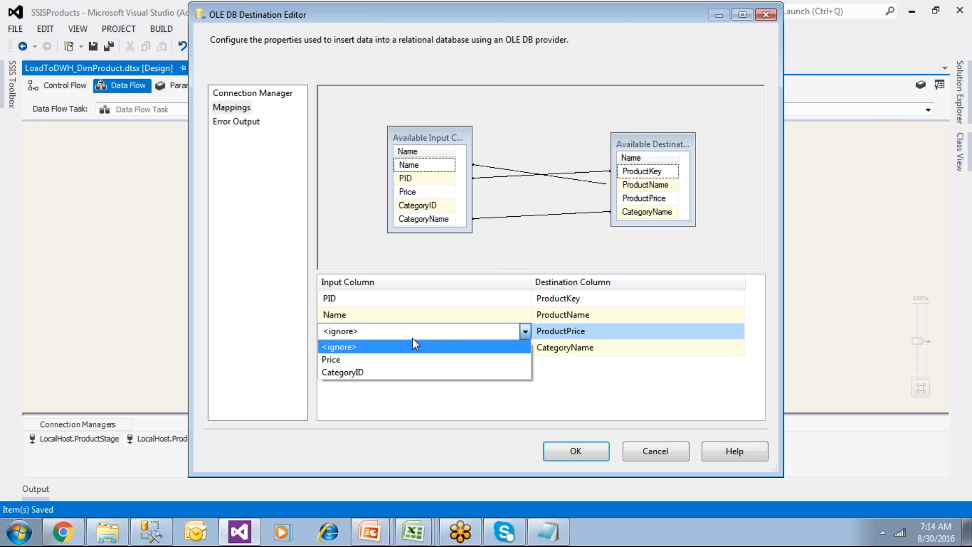
{"action": "left_click", "coordinate": [397, 359]}
{"action": "left_click", "coordinate": [393, 348]}
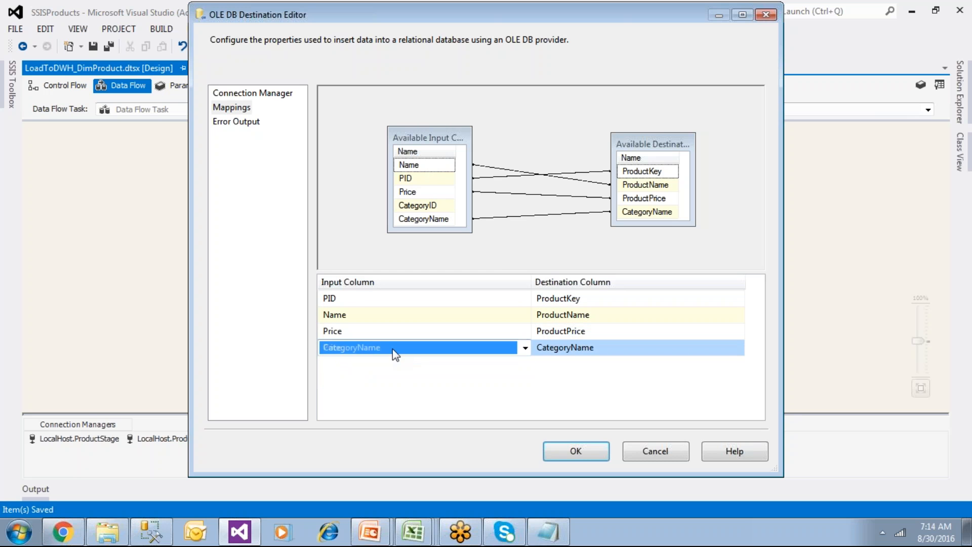
{"action": "left_click", "coordinate": [392, 349]}
{"action": "left_click", "coordinate": [377, 387]}
{"action": "left_click", "coordinate": [433, 208]}
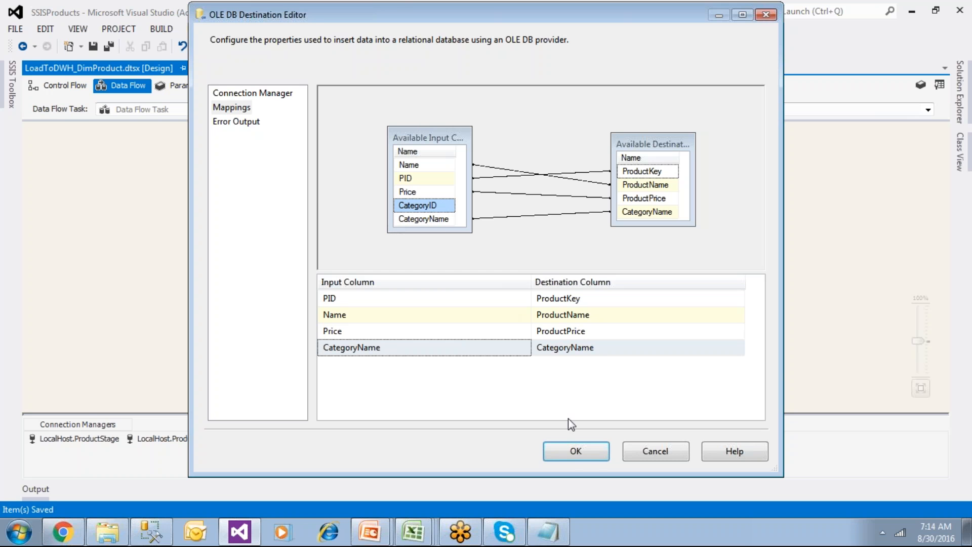
{"action": "left_click", "coordinate": [575, 451]}
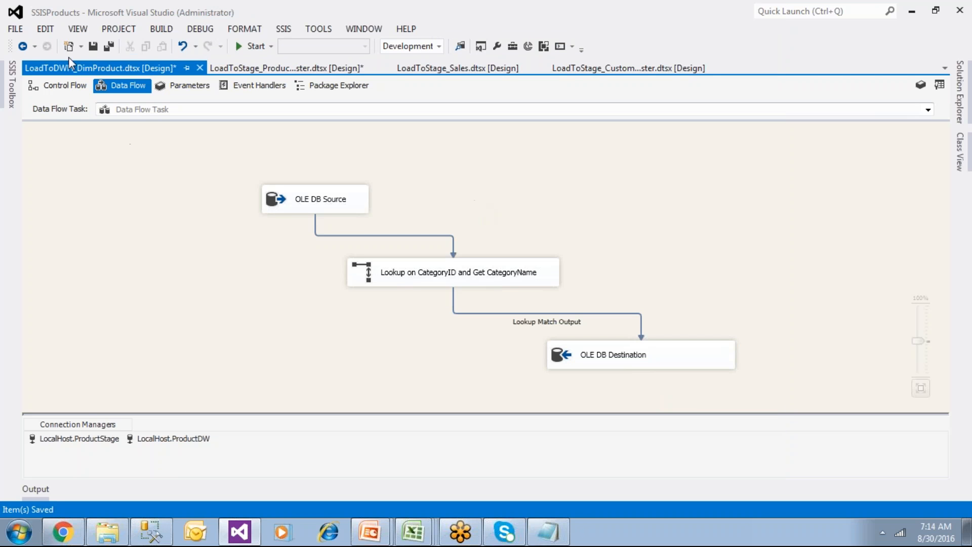
Save the LoadToDWH_DimProduct package and run it
{"action": "left_click", "coordinate": [92, 46]}
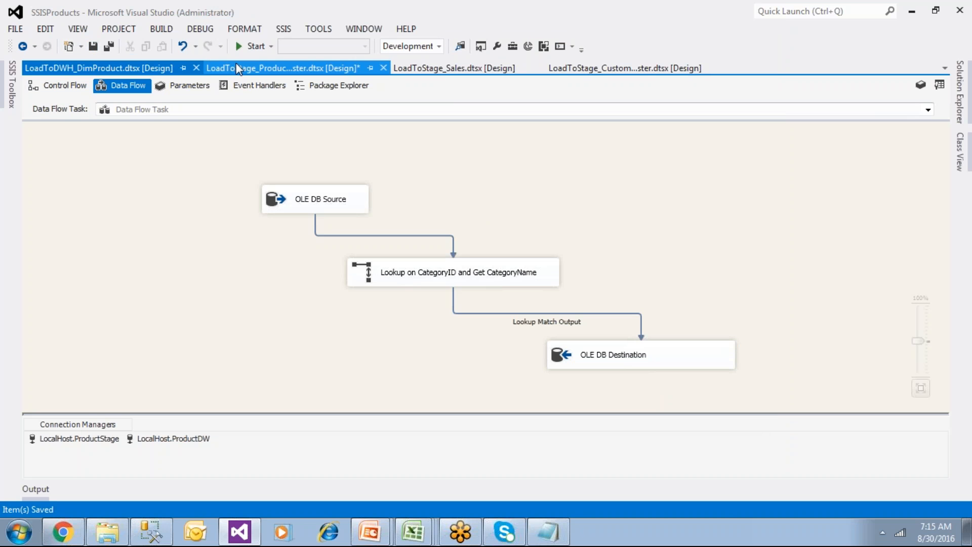
{"action": "left_click", "coordinate": [248, 51]}
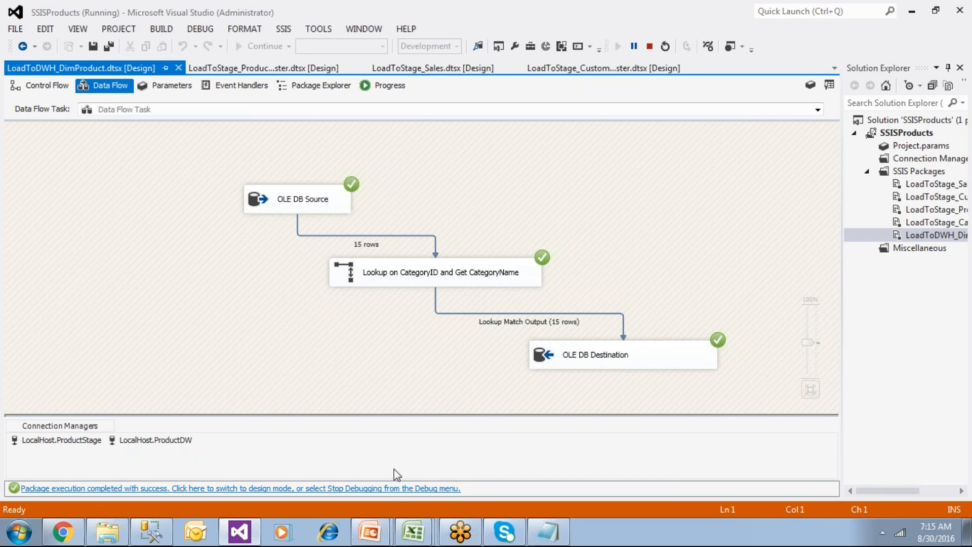
Switch to SQL Server Management Studio and run SELECT * FROM DimProduct to check the loaded product rows
{"action": "left_click", "coordinate": [141, 532]}
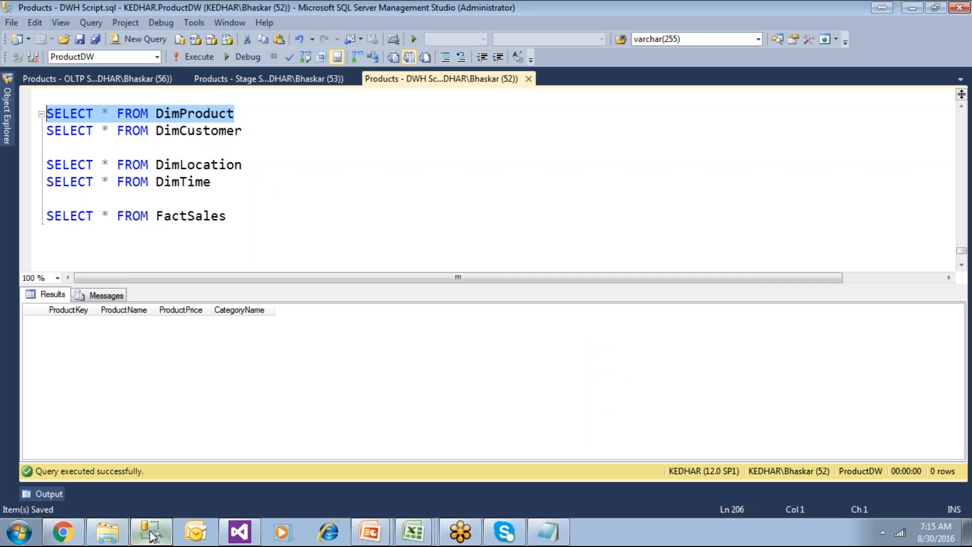
{"action": "left_click_drag", "start_coordinate": [236, 114], "coordinate": [41, 114]}
{"action": "left_click", "coordinate": [186, 58]}
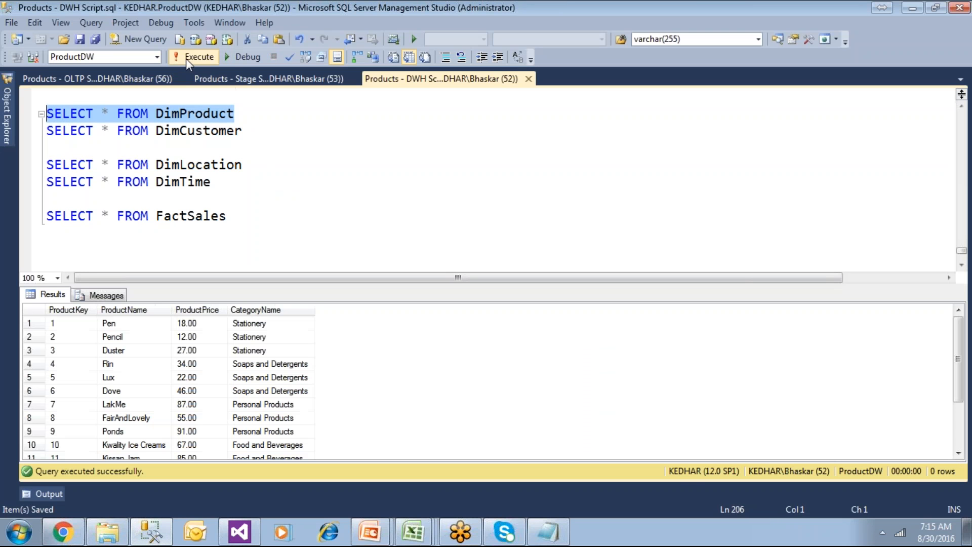
{"action": "left_click", "coordinate": [162, 382]}
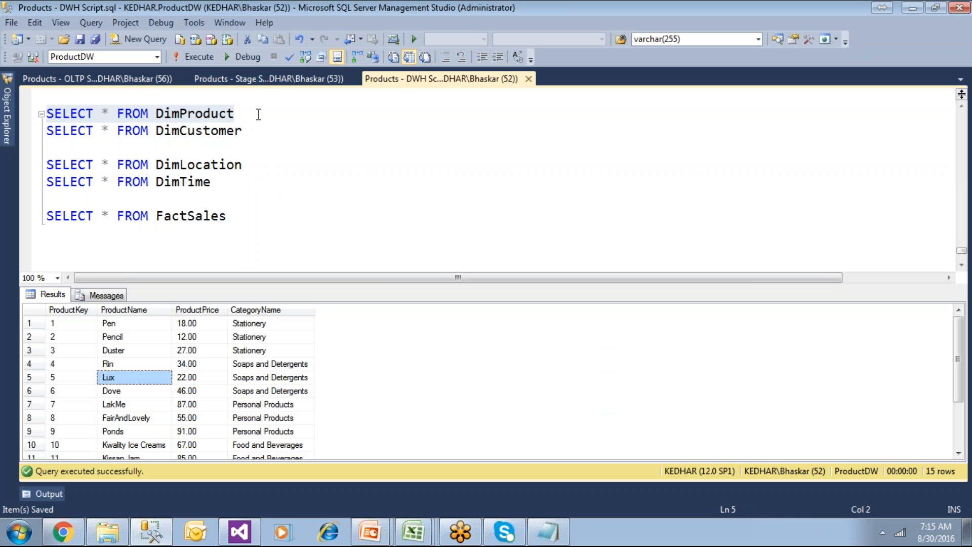
Run SELECT * FROM StageProductMaster in the Stage script and examine the products' CategoryID values
{"action": "left_click", "coordinate": [231, 82]}
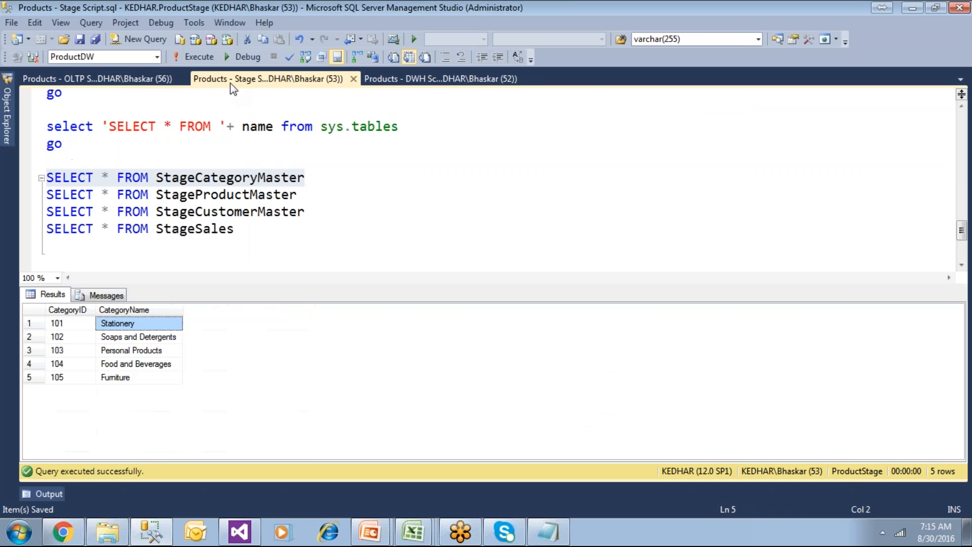
{"action": "left_click_drag", "start_coordinate": [305, 194], "coordinate": [41, 195]}
{"action": "left_click", "coordinate": [195, 57]}
{"action": "left_click", "coordinate": [204, 348]}
{"action": "left_click", "coordinate": [199, 365]}
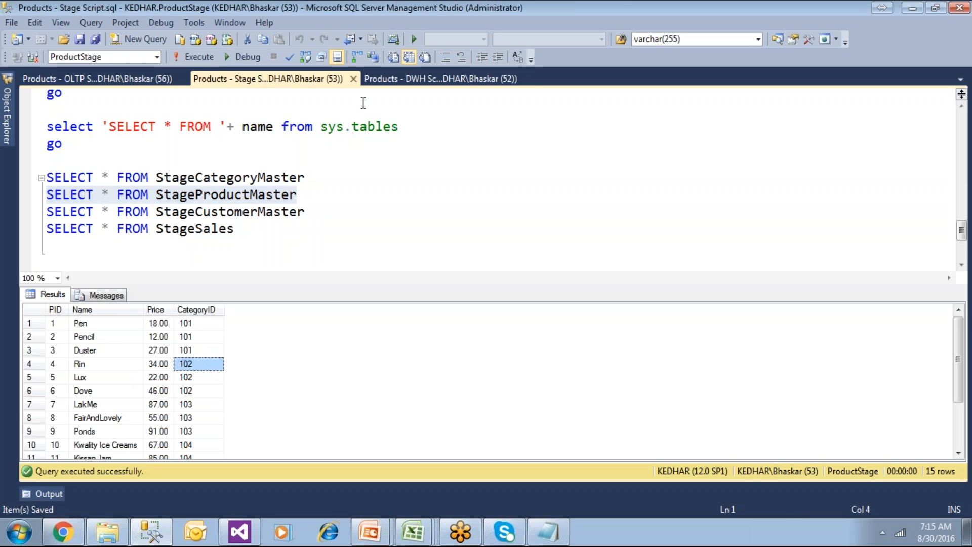
Rerun SELECT * FROM DimProduct in the DWH script and review the CategoryName values down to the last row
{"action": "left_click", "coordinate": [400, 81]}
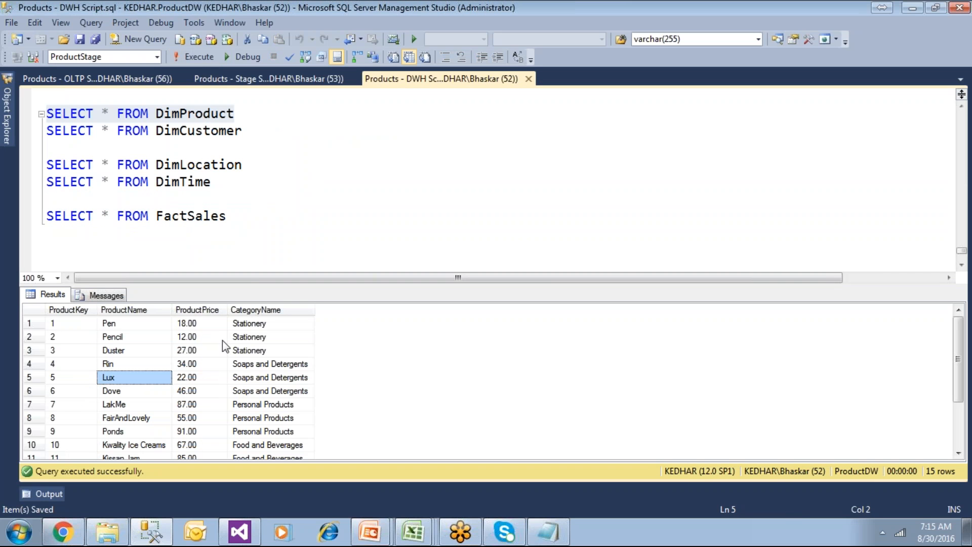
{"action": "left_click", "coordinate": [248, 164]}
{"action": "left_click_drag", "start_coordinate": [244, 112], "coordinate": [46, 114]}
{"action": "left_click", "coordinate": [196, 58]}
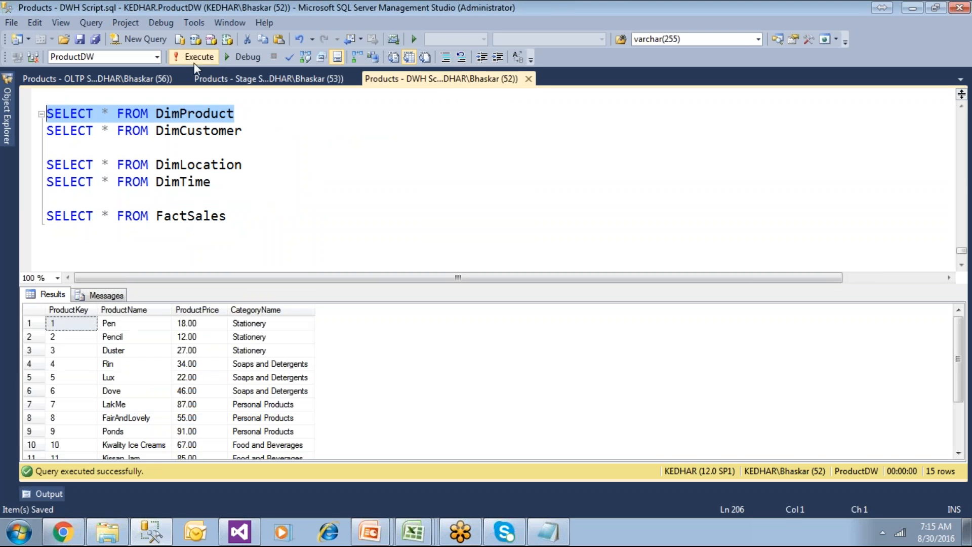
{"action": "left_click", "coordinate": [297, 390]}
{"action": "scroll", "coordinate": [298, 392], "scroll_direction": "down", "scroll_amount": 2}
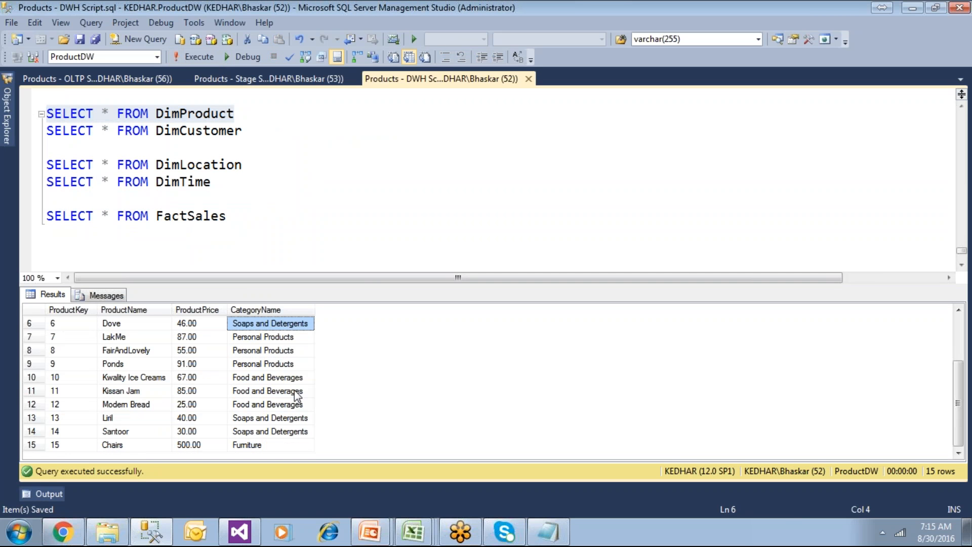
{"action": "left_click", "coordinate": [87, 78]}
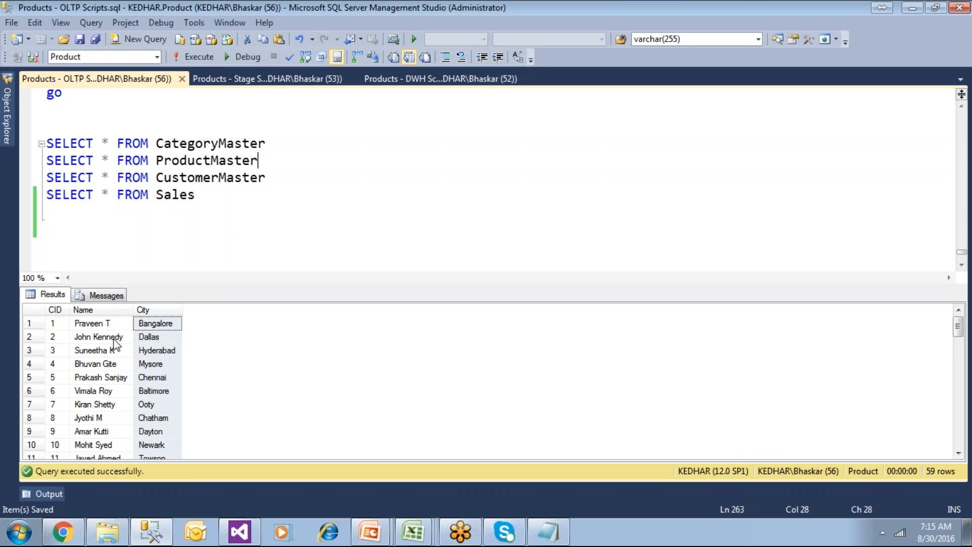
{"action": "left_click", "coordinate": [439, 79]}
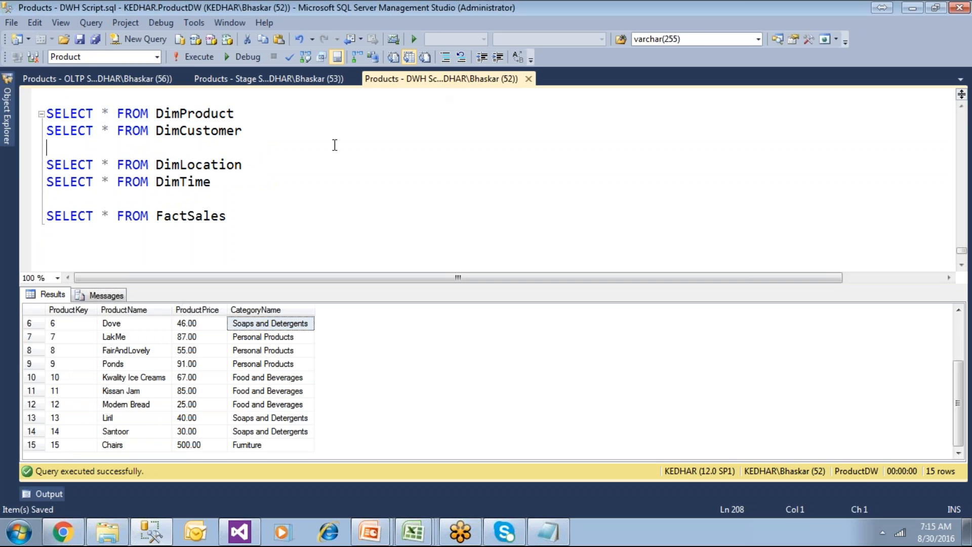
Run SELECT * FROM ProductMaster in the OLTP script to view the source product rows
{"action": "key", "text": "shift+Home"}
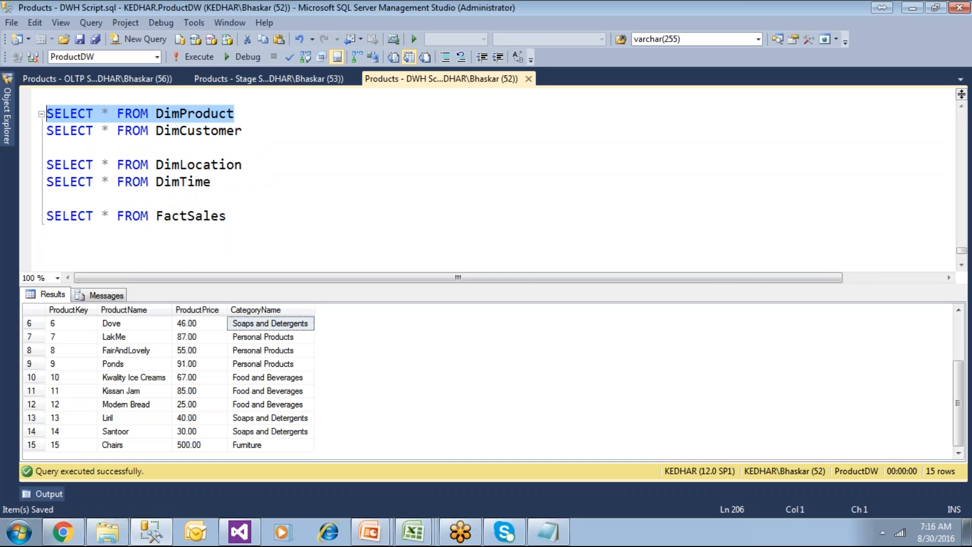
{"action": "left_click", "coordinate": [76, 79]}
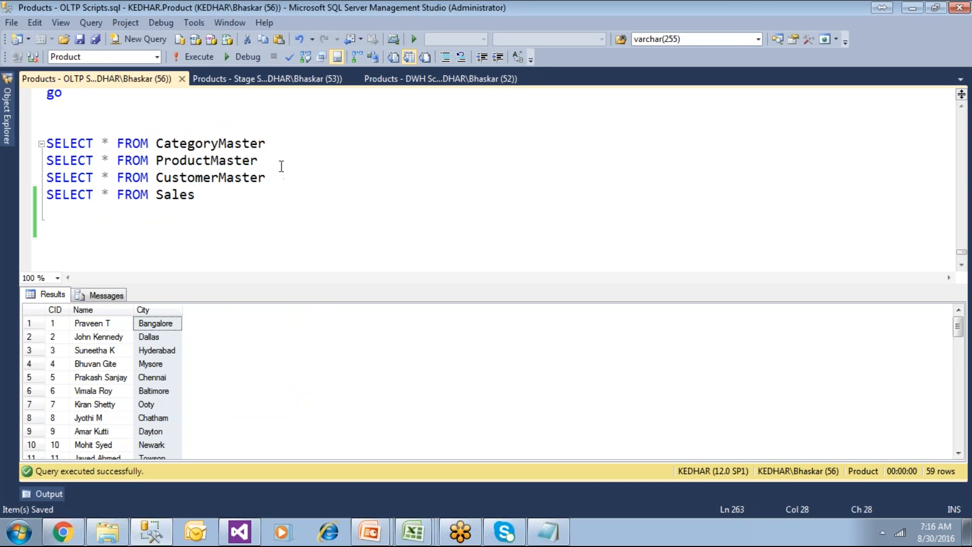
{"action": "left_click_drag", "start_coordinate": [258, 160], "coordinate": [46, 160]}
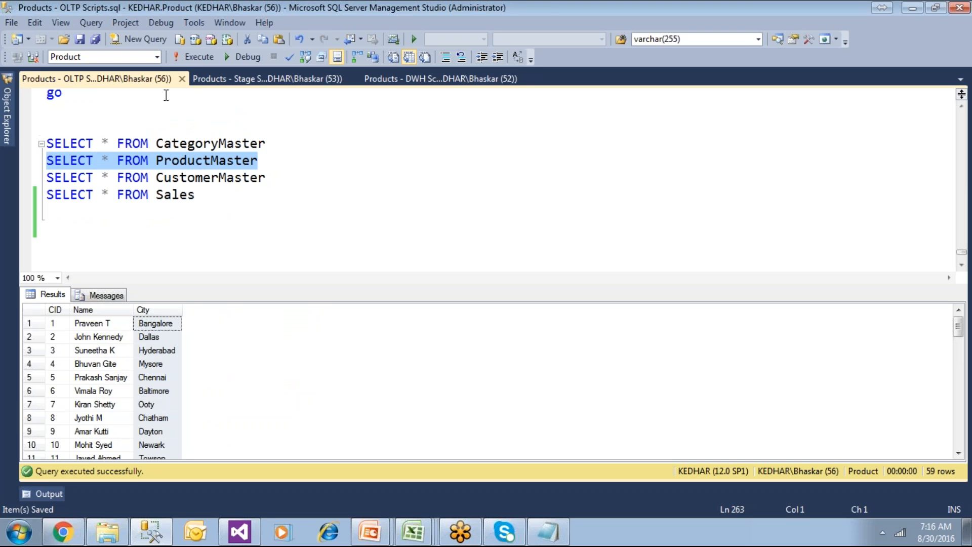
{"action": "left_click", "coordinate": [199, 61]}
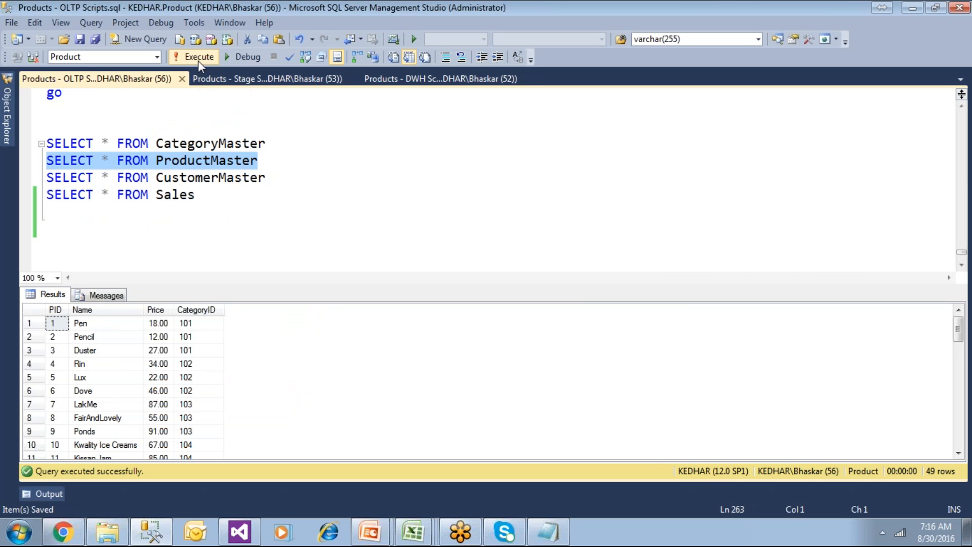
Compare the OLTP ProductMaster rows with the StageProductMaster results and the DimProduct rows in the DWH script
{"action": "left_click", "coordinate": [204, 80]}
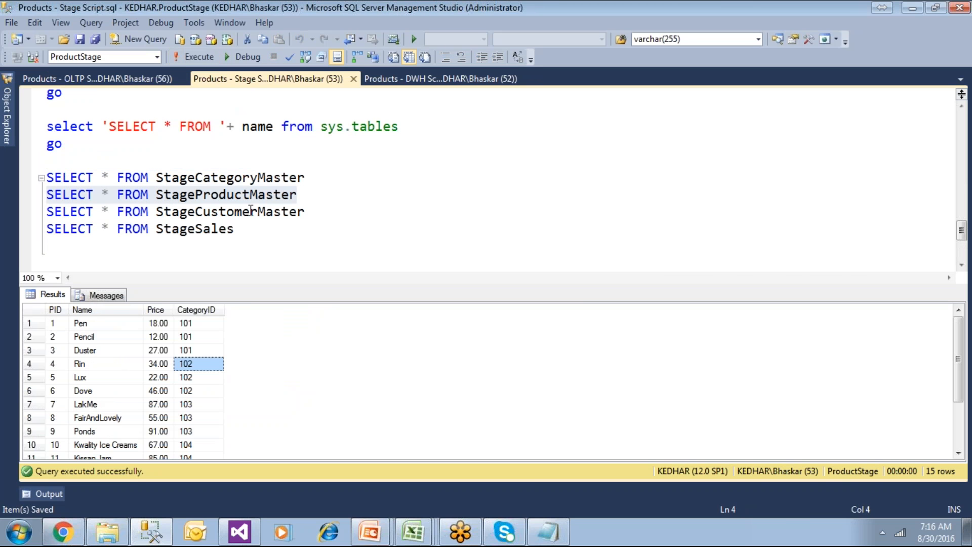
{"action": "left_click", "coordinate": [399, 81]}
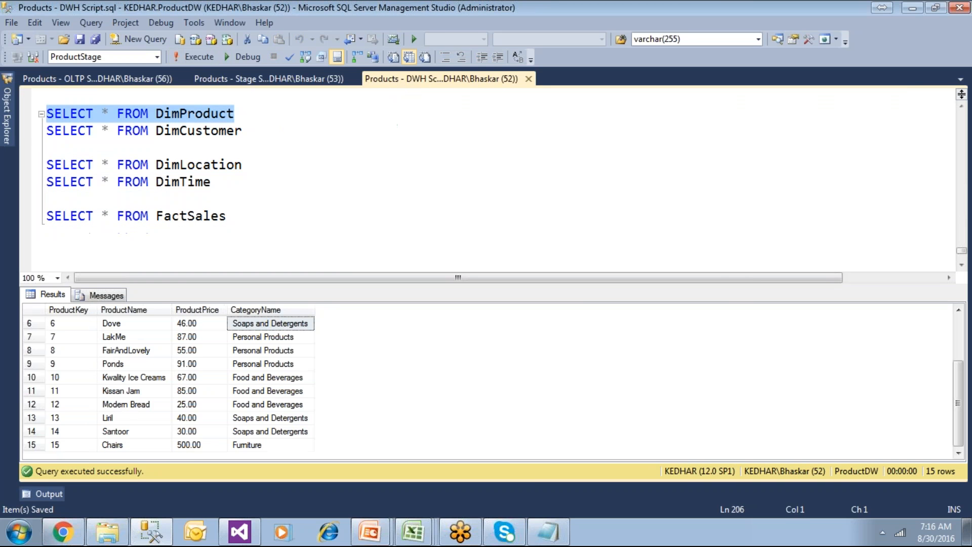
{"action": "left_click", "coordinate": [260, 114]}
{"action": "key", "text": "shift+Home"}
{"action": "left_click", "coordinate": [143, 78]}
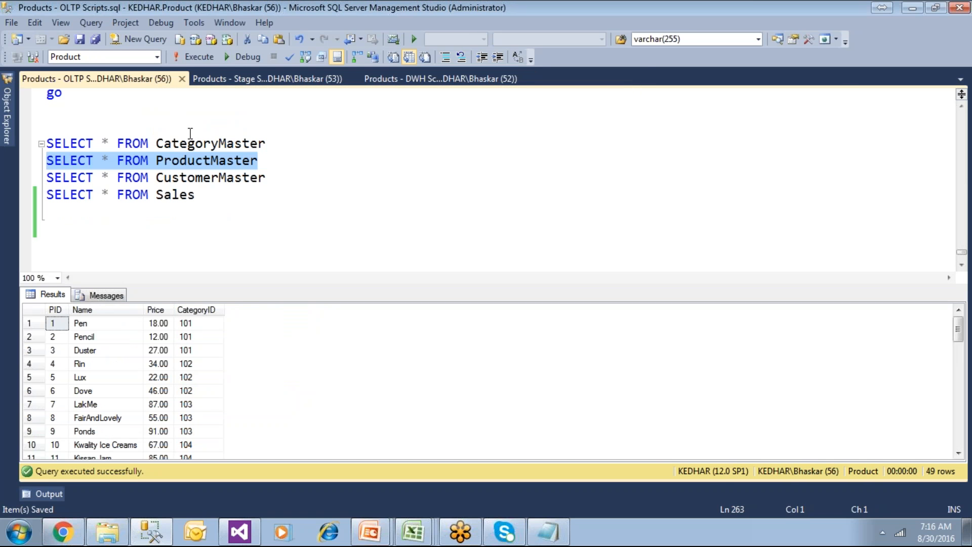
{"action": "left_click", "coordinate": [413, 82]}
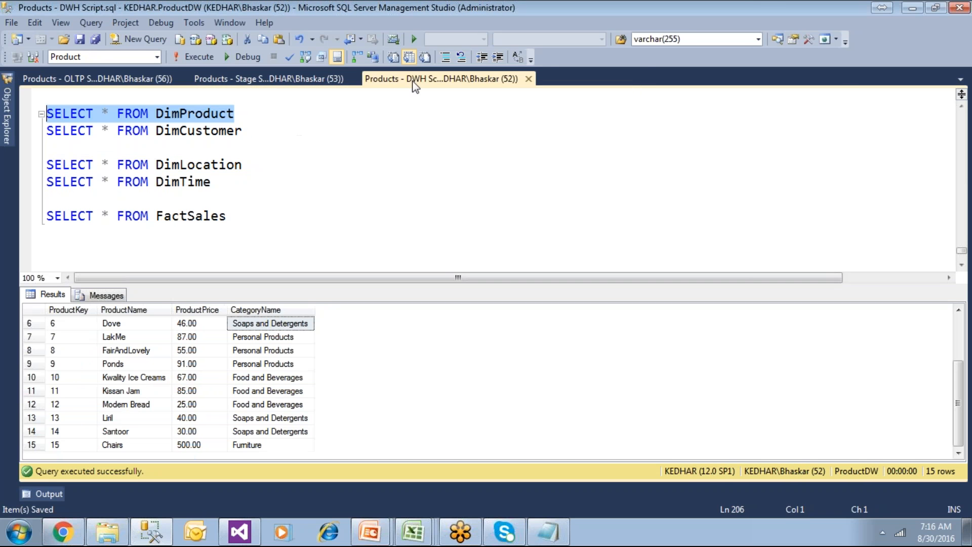
{"action": "left_click", "coordinate": [407, 127]}
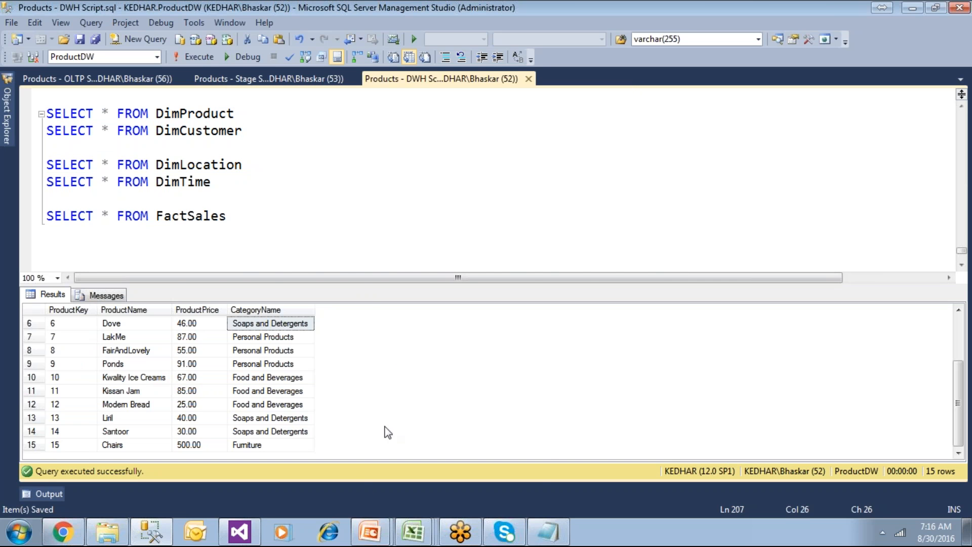
Switch to Visual Studio and run the LoadToDWH_DimProduct package again
{"action": "mouse_move", "coordinate": [369, 531]}
{"action": "left_click", "coordinate": [357, 499]}
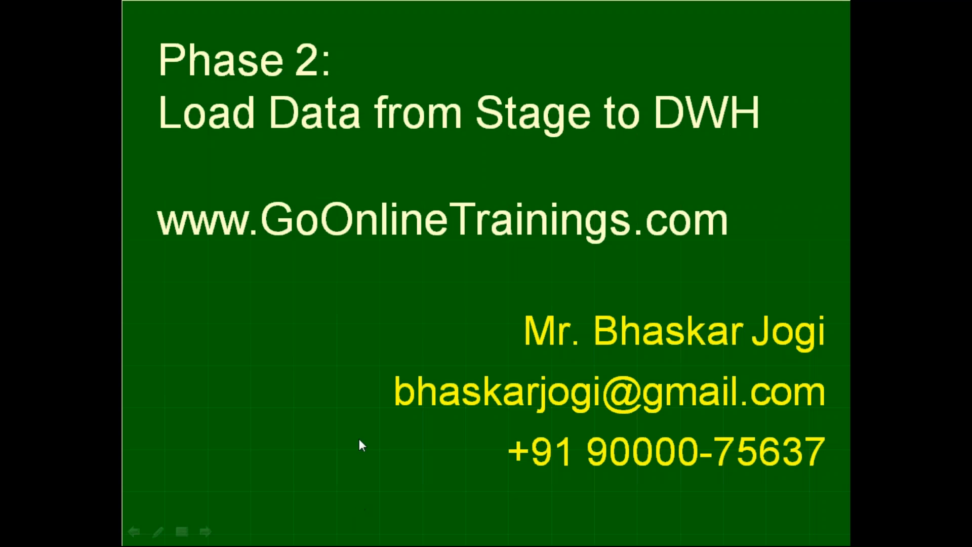
{"action": "key", "text": "super"}
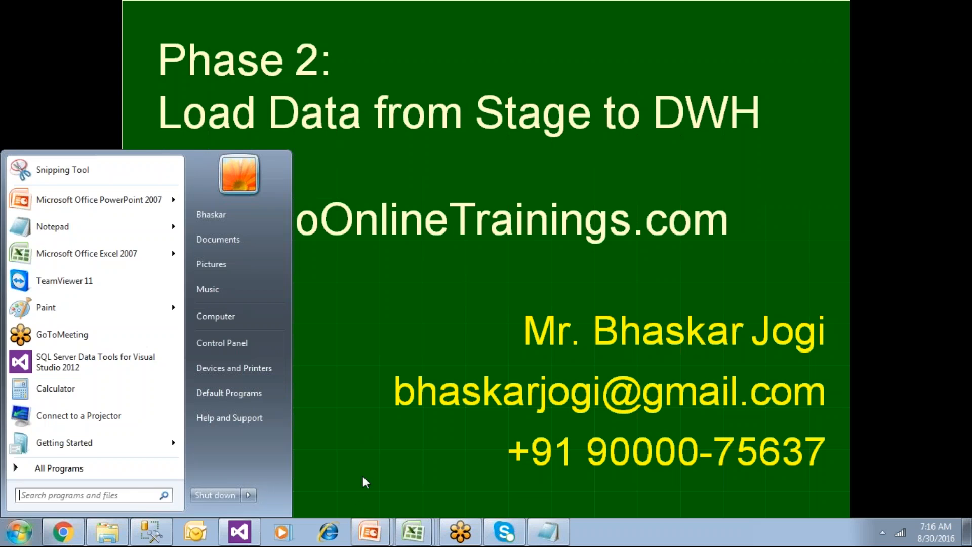
{"action": "left_click", "coordinate": [252, 541]}
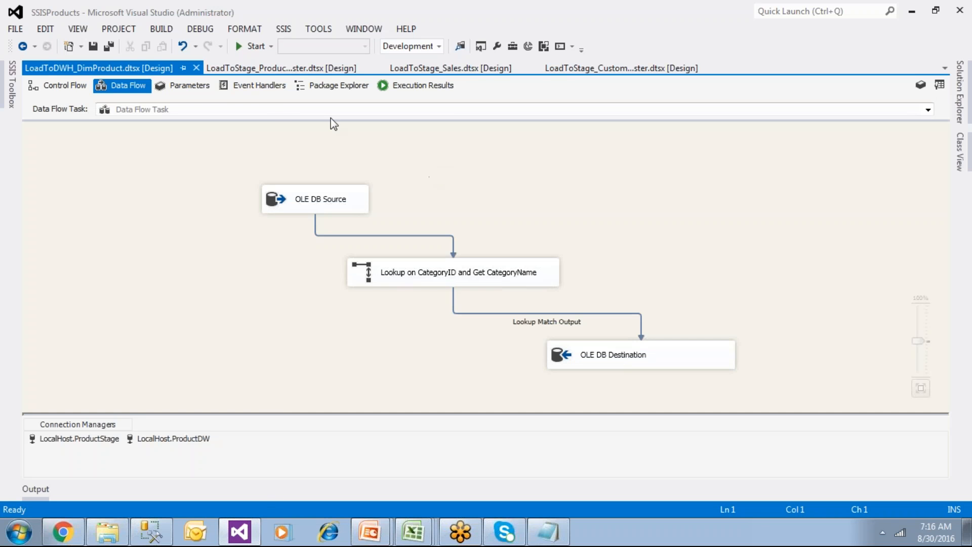
{"action": "left_click", "coordinate": [253, 46]}
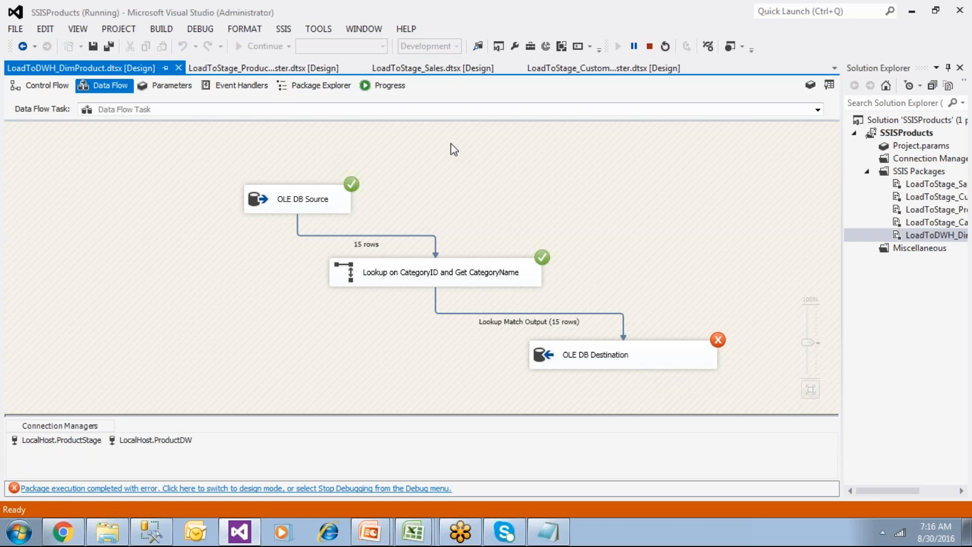
Examine the package's execution log and the Data Flow Task status, and return the package to design mode
{"action": "left_click", "coordinate": [381, 87]}
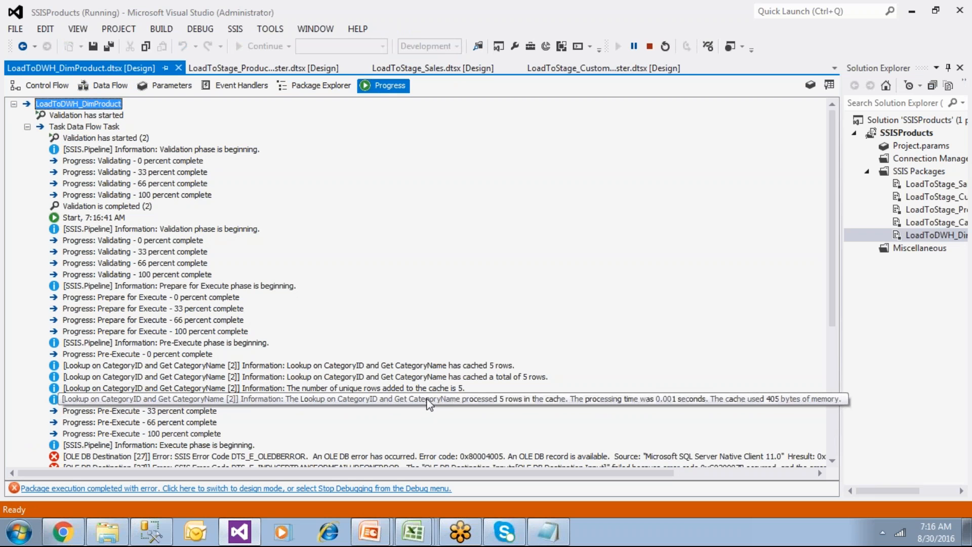
{"action": "scroll", "coordinate": [448, 420], "scroll_direction": "down", "scroll_amount": 3}
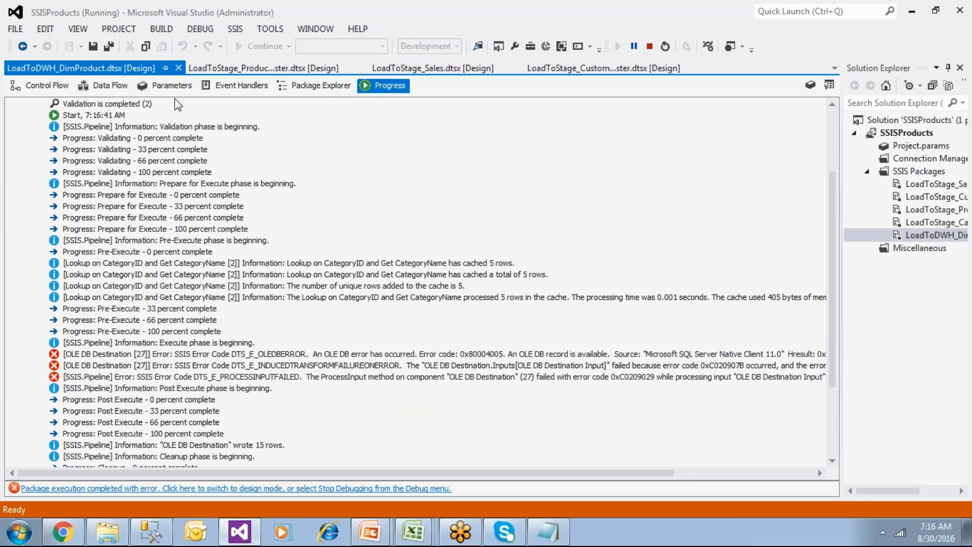
{"action": "left_click", "coordinate": [44, 90]}
{"action": "left_click", "coordinate": [104, 85]}
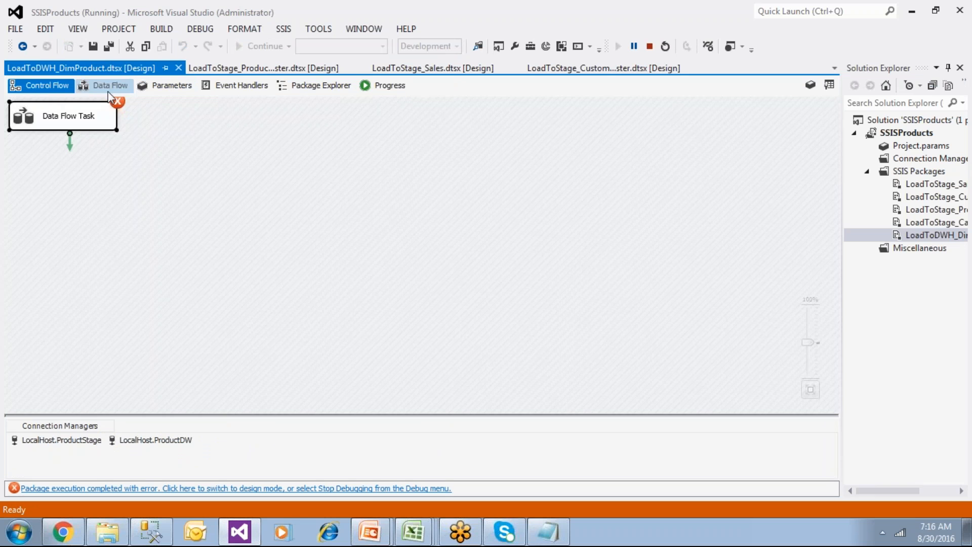
{"action": "left_click", "coordinate": [365, 488]}
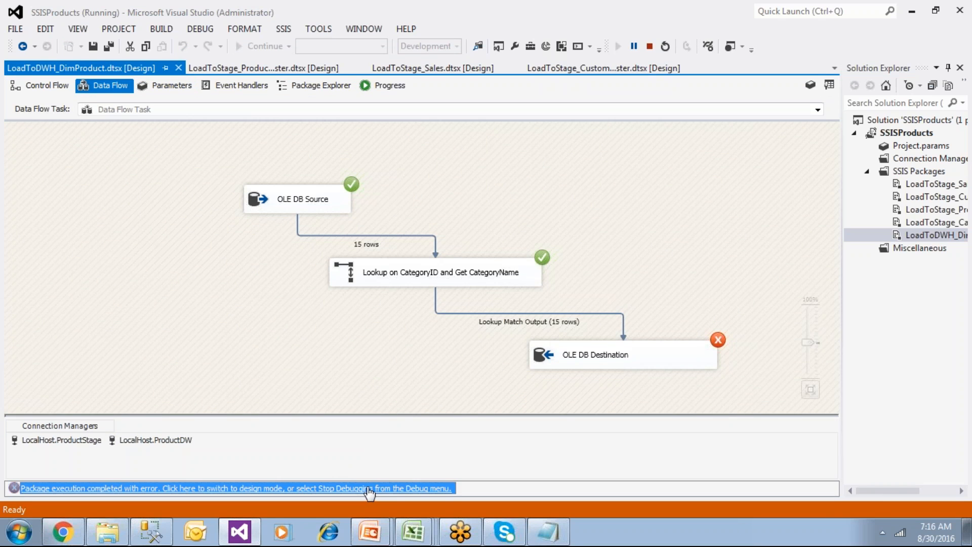
Delete the Lookup Match Output path between the CategoryID lookup and the OLE DB Destination
{"action": "left_click", "coordinate": [596, 314]}
{"action": "left_click", "coordinate": [610, 363]}
{"action": "left_click", "coordinate": [615, 312]}
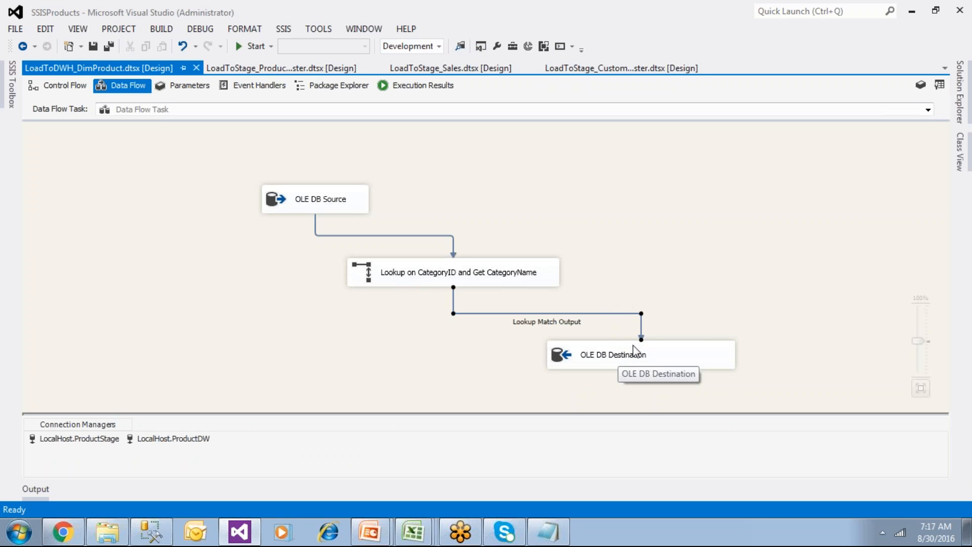
{"action": "left_click", "coordinate": [679, 311]}
{"action": "left_click", "coordinate": [668, 351]}
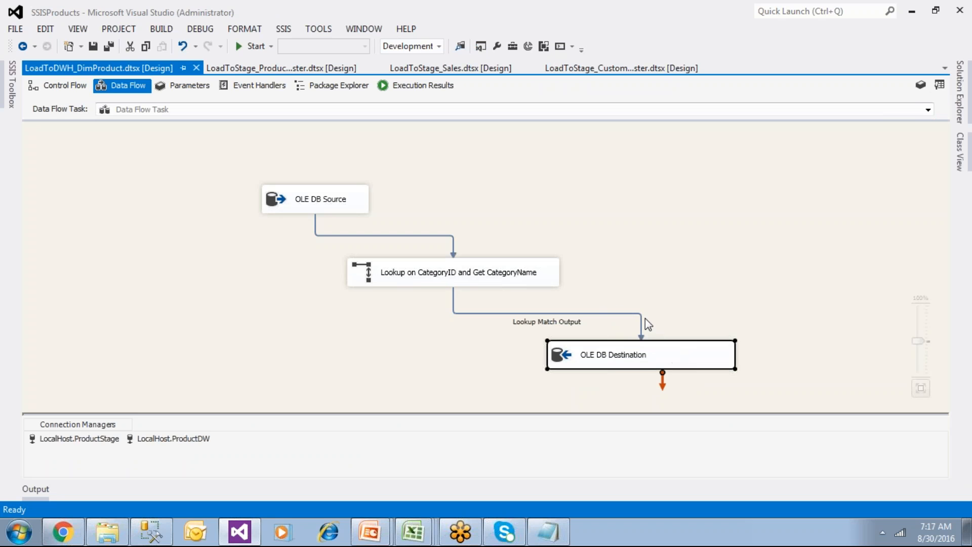
{"action": "left_click", "coordinate": [629, 314]}
{"action": "key", "text": "Delete"}
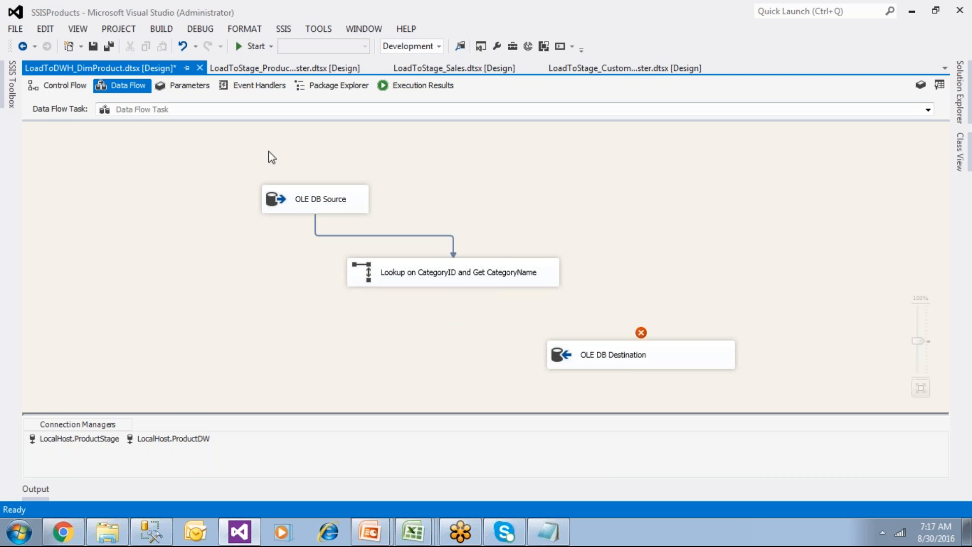
Add a Slowly Changing Dimension transformation to the data flow beside the CategoryID lookup
{"action": "left_click", "coordinate": [12, 95]}
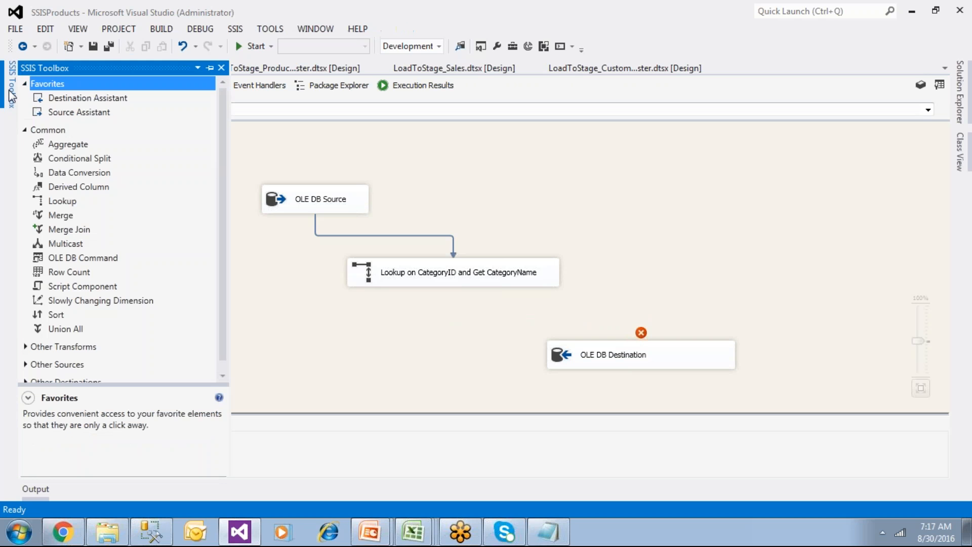
{"action": "left_click", "coordinate": [26, 131]}
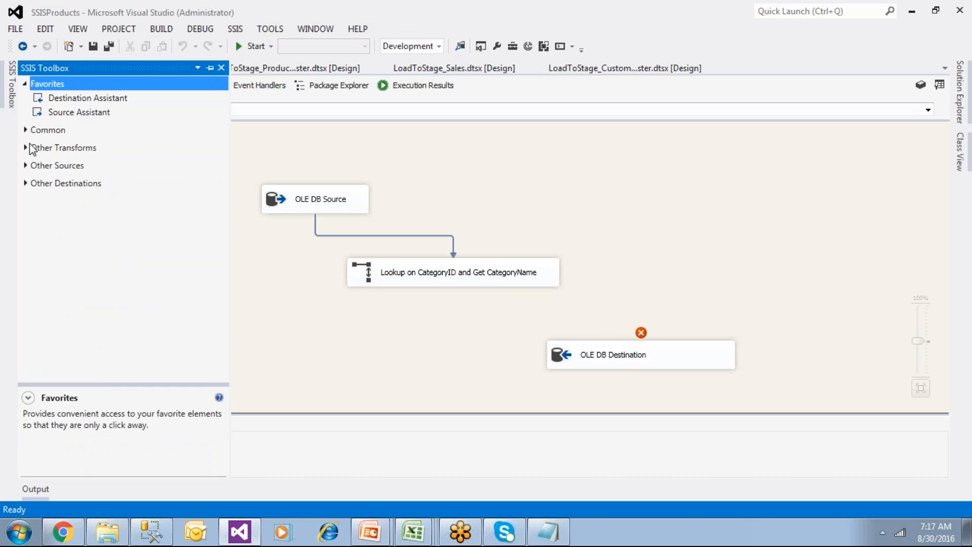
{"action": "left_click", "coordinate": [27, 131]}
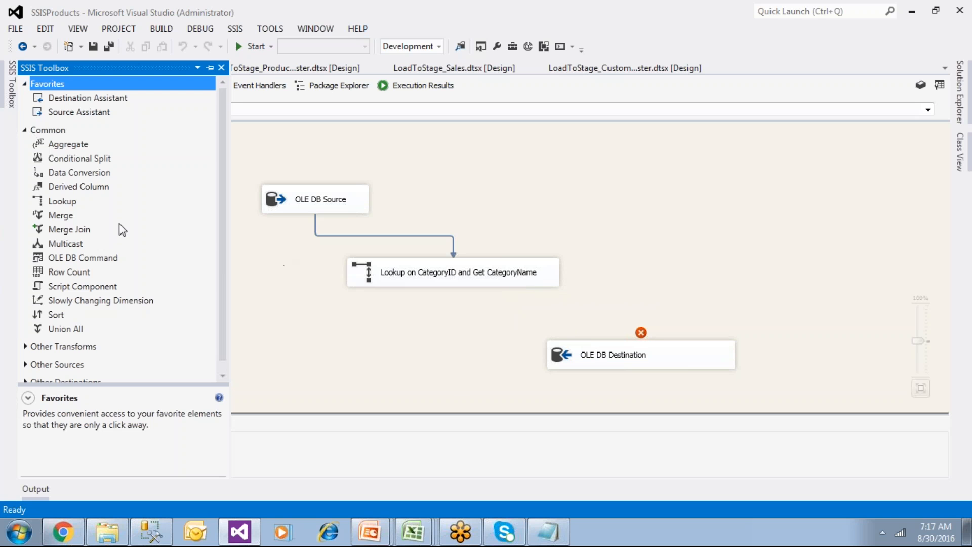
{"action": "left_click", "coordinate": [70, 202]}
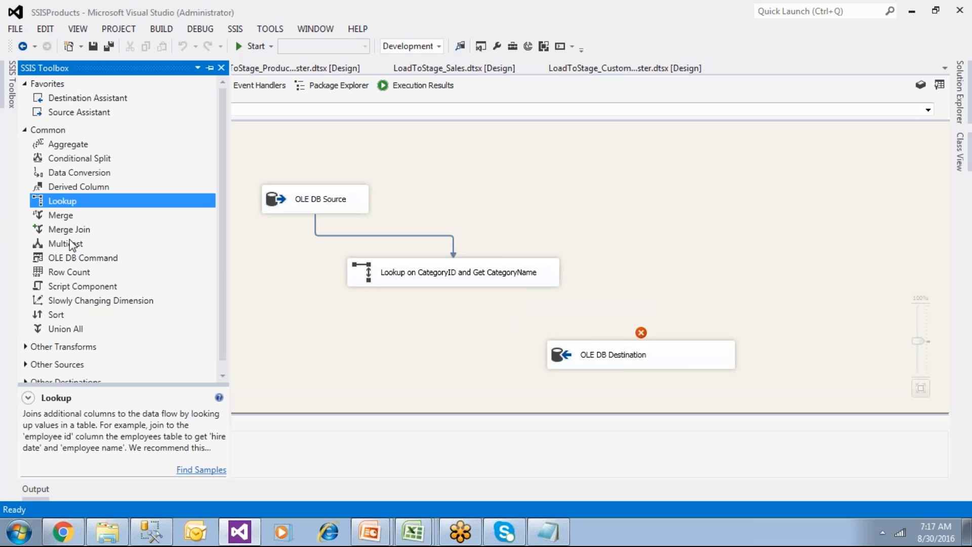
{"action": "left_click", "coordinate": [86, 304]}
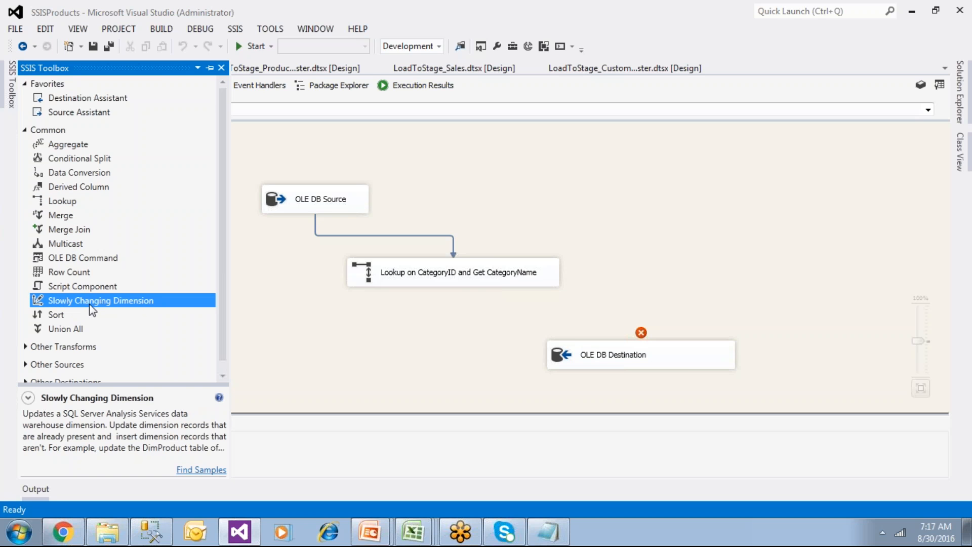
{"action": "left_click_drag", "start_coordinate": [95, 306], "coordinate": [653, 259]}
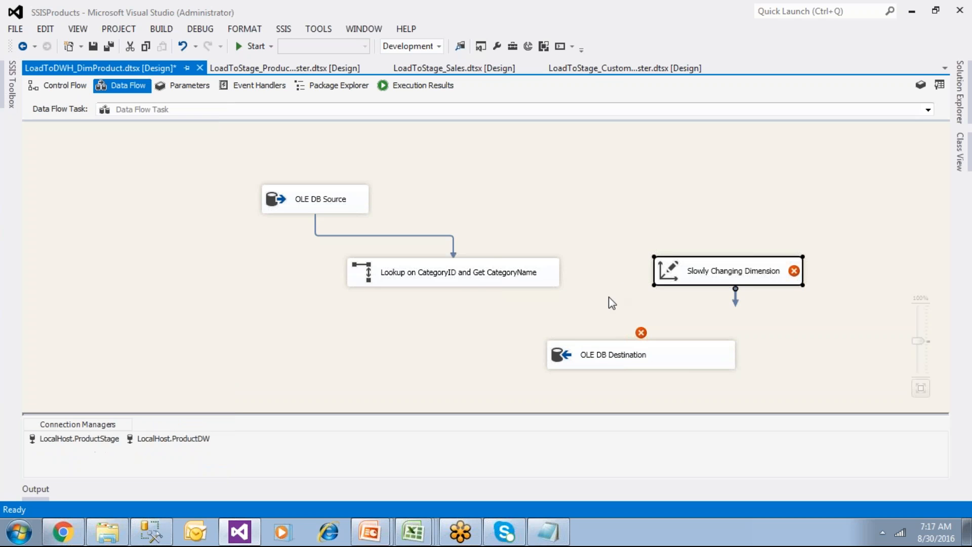
Connect the lookup's Lookup Match Output to the Slowly Changing Dimension Input
{"action": "left_click", "coordinate": [532, 283]}
{"action": "left_click_drag", "start_coordinate": [460, 301], "coordinate": [675, 276]}
{"action": "left_click", "coordinate": [453, 265]}
{"action": "left_click", "coordinate": [405, 276]}
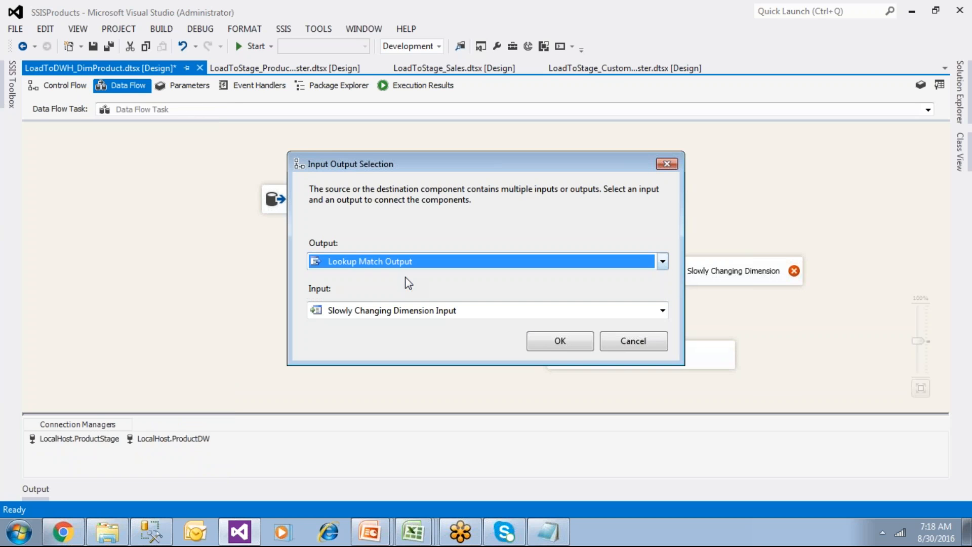
{"action": "left_click", "coordinate": [548, 343]}
{"action": "left_click", "coordinate": [699, 278]}
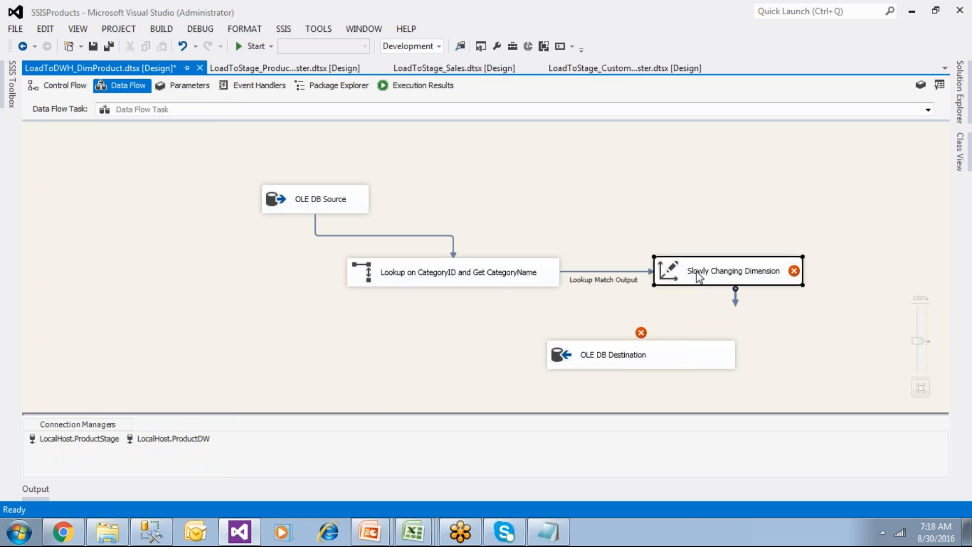
Delete the disconnected OLE DB Destination from the data flow and save the package
{"action": "left_click", "coordinate": [652, 355]}
{"action": "key", "text": "Delete"}
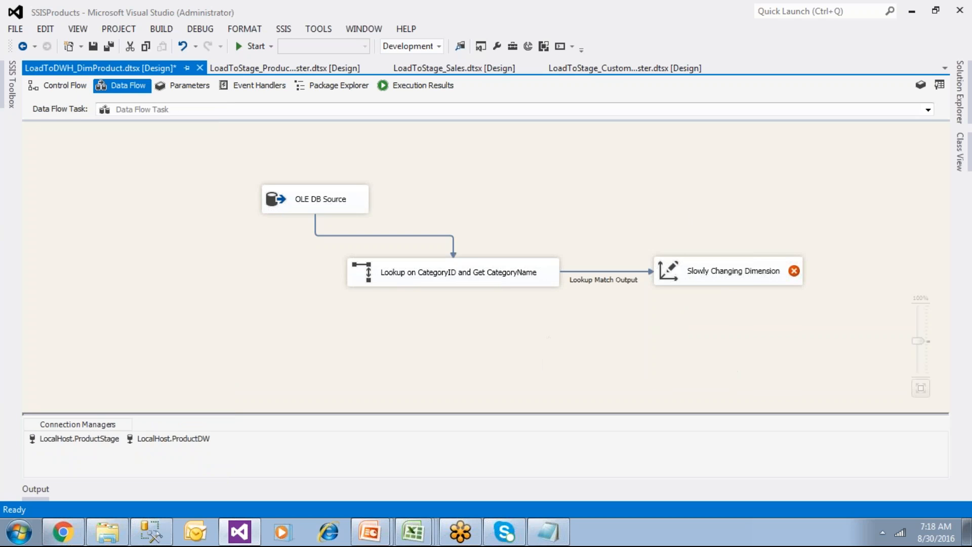
{"action": "left_click", "coordinate": [714, 276]}
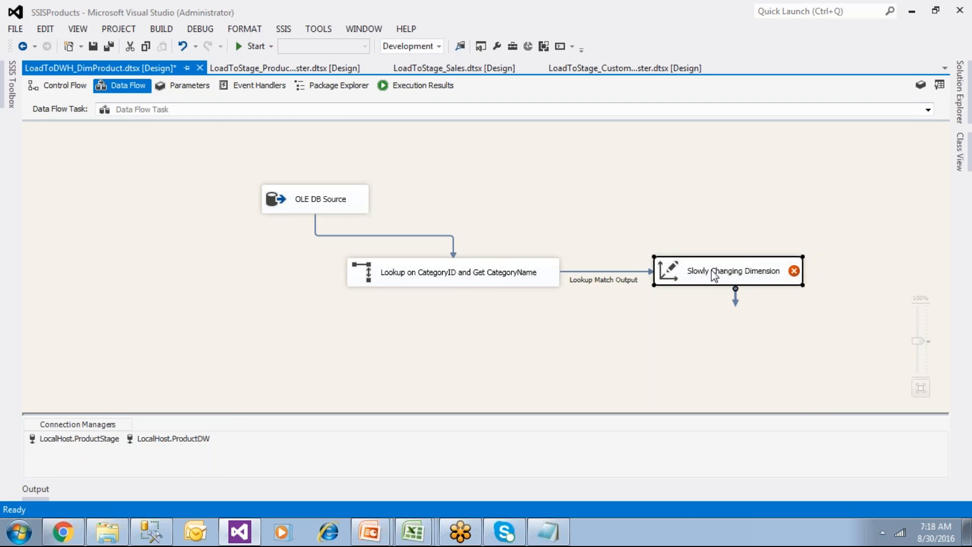
{"action": "left_click", "coordinate": [92, 48]}
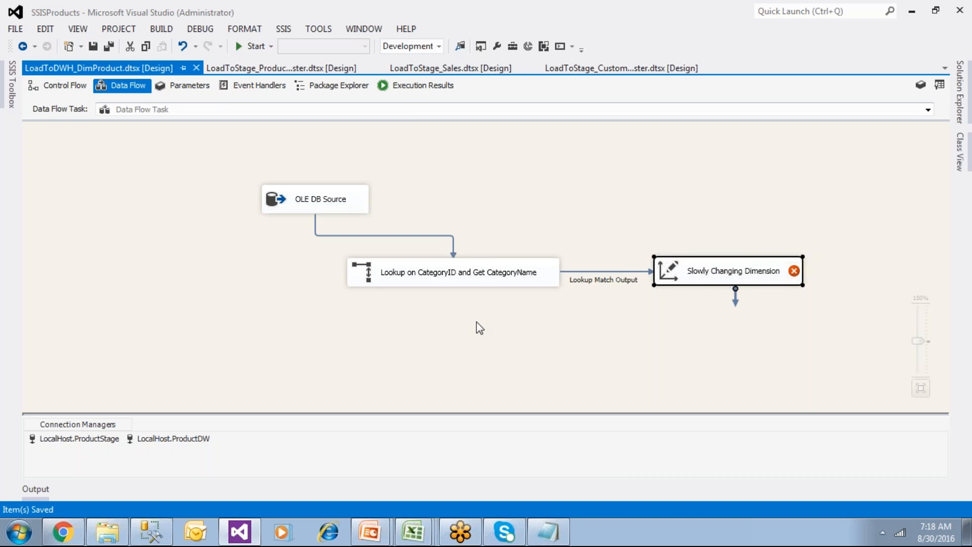
Start configuring the Slowly Changing Dimension with [dbo].[DimProduct] on LocalHost.ProductDW as the dimension table
{"action": "double_click", "coordinate": [694, 269]}
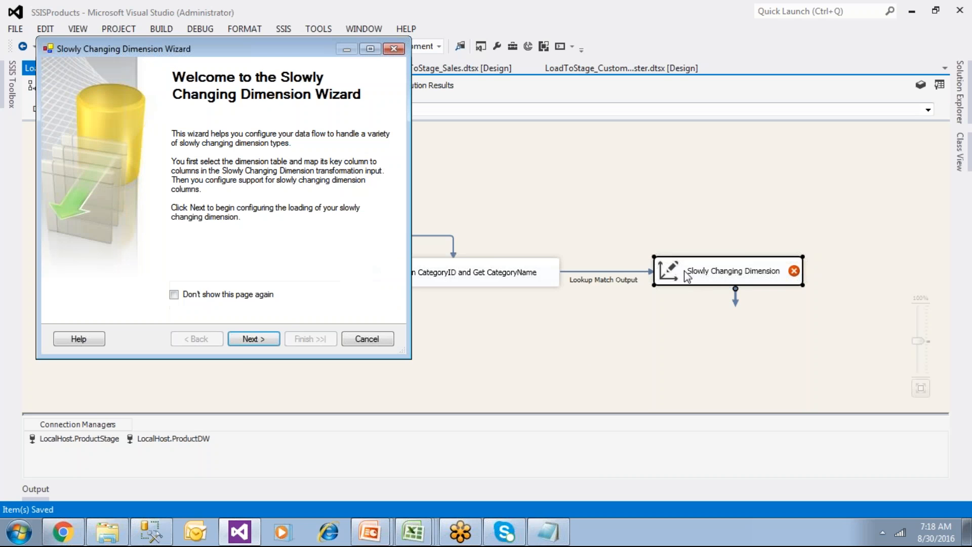
{"action": "left_click", "coordinate": [253, 338]}
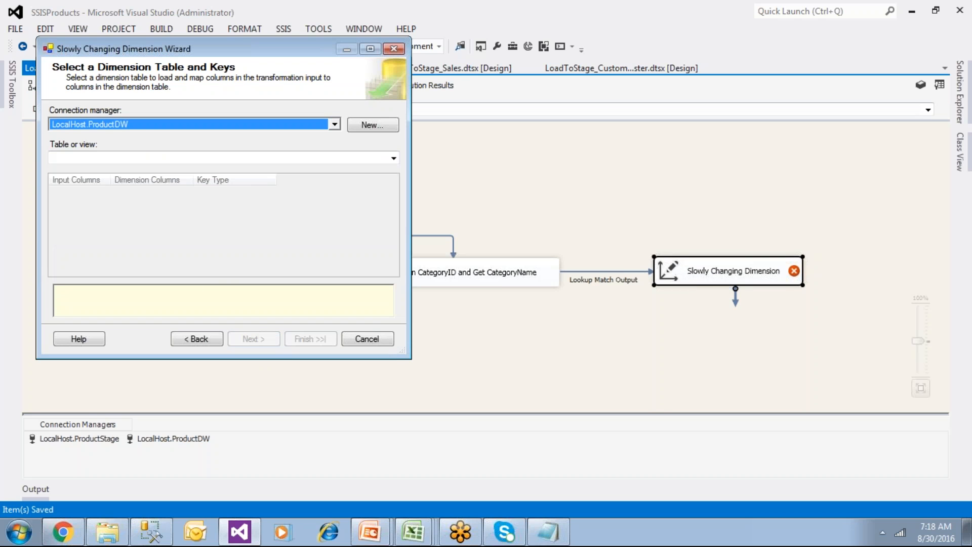
{"action": "left_click", "coordinate": [118, 160]}
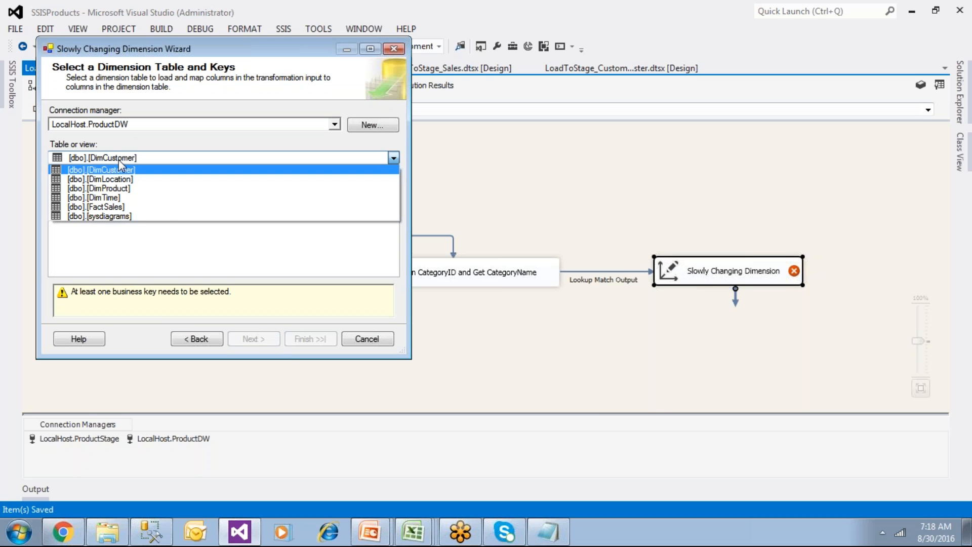
{"action": "left_click", "coordinate": [122, 188]}
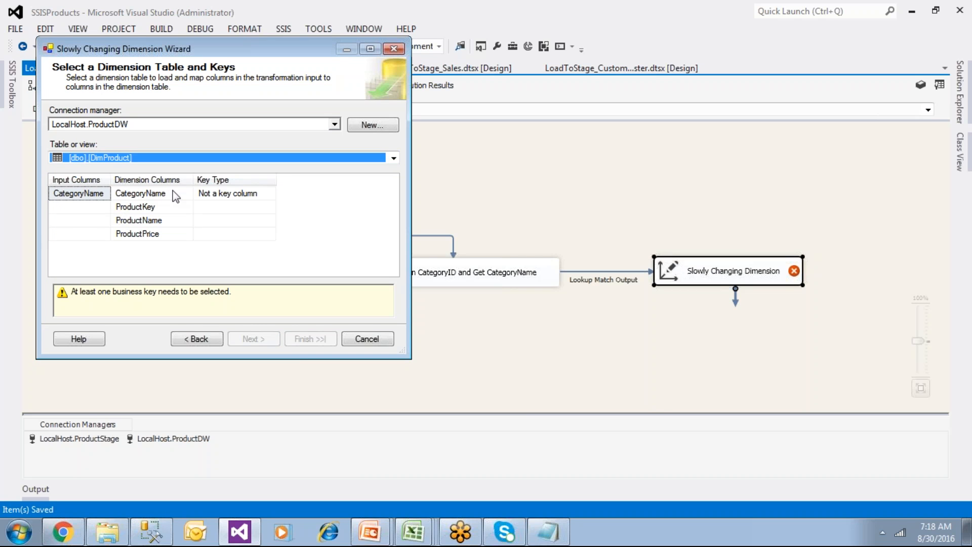
Map the input columns PID, Name and Price to the dimension columns ProductKey, ProductName and ProductPrice
{"action": "left_click", "coordinate": [90, 207]}
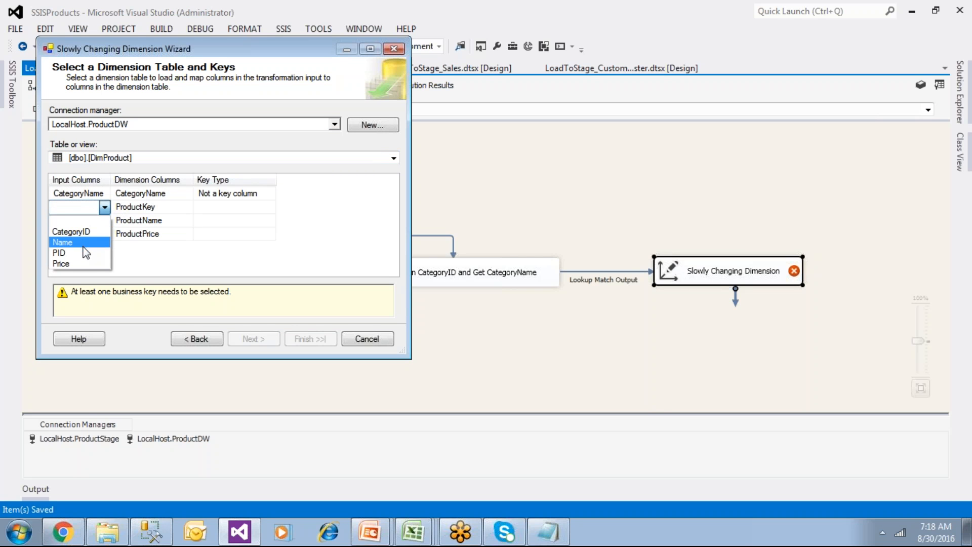
{"action": "left_click", "coordinate": [85, 252]}
{"action": "left_click", "coordinate": [90, 220]}
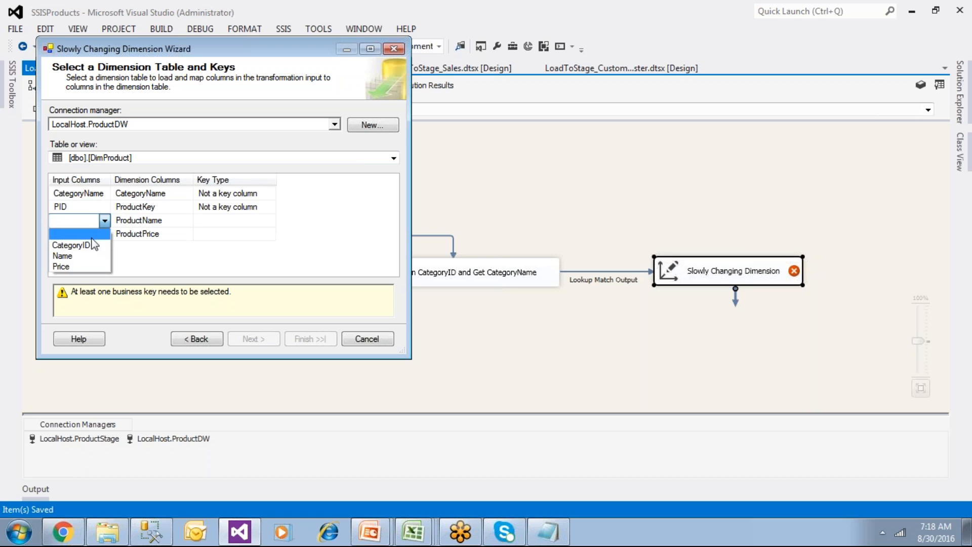
{"action": "left_click", "coordinate": [62, 255]}
{"action": "left_click", "coordinate": [107, 236]}
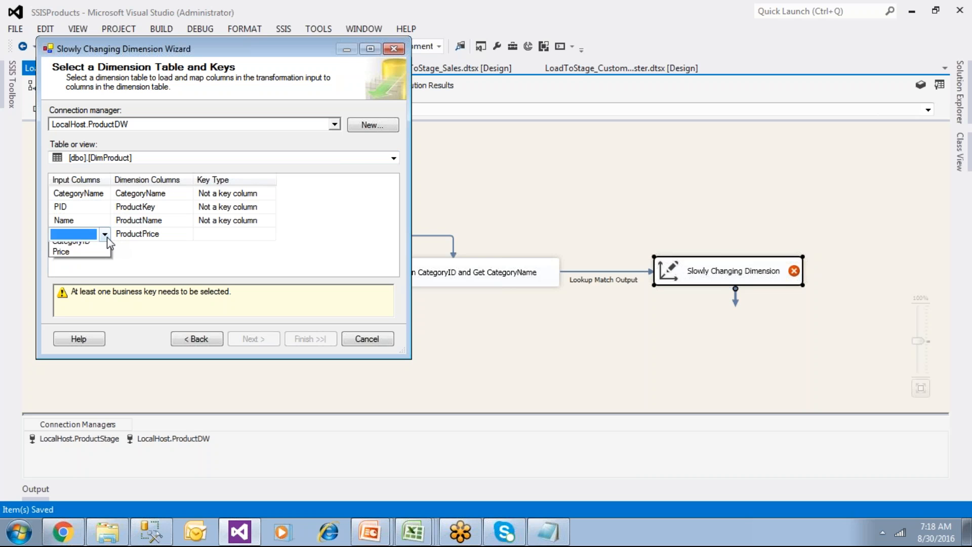
{"action": "left_click", "coordinate": [92, 265]}
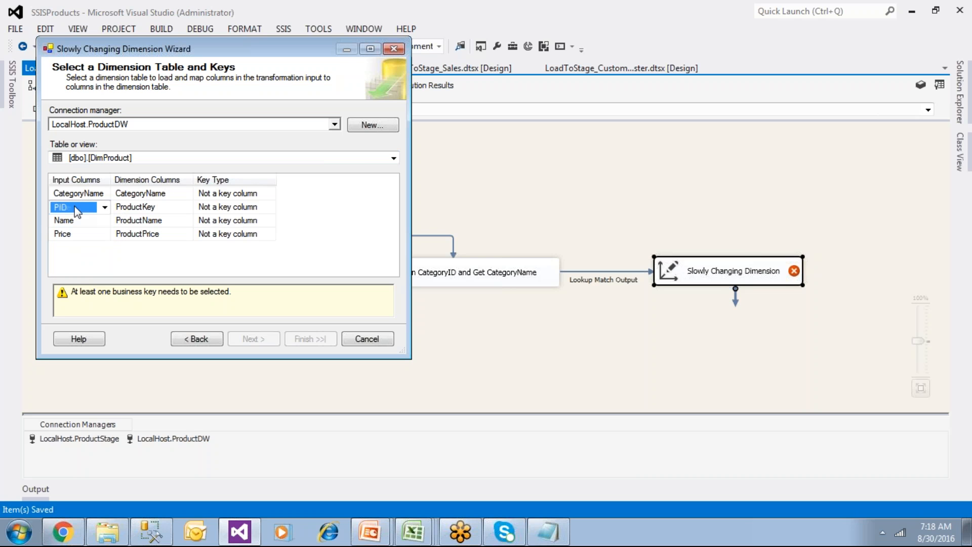
Make ProductKey the business key and continue to the change type settings
{"action": "left_click", "coordinate": [207, 208]}
{"action": "left_click", "coordinate": [219, 229]}
{"action": "left_click", "coordinate": [337, 229]}
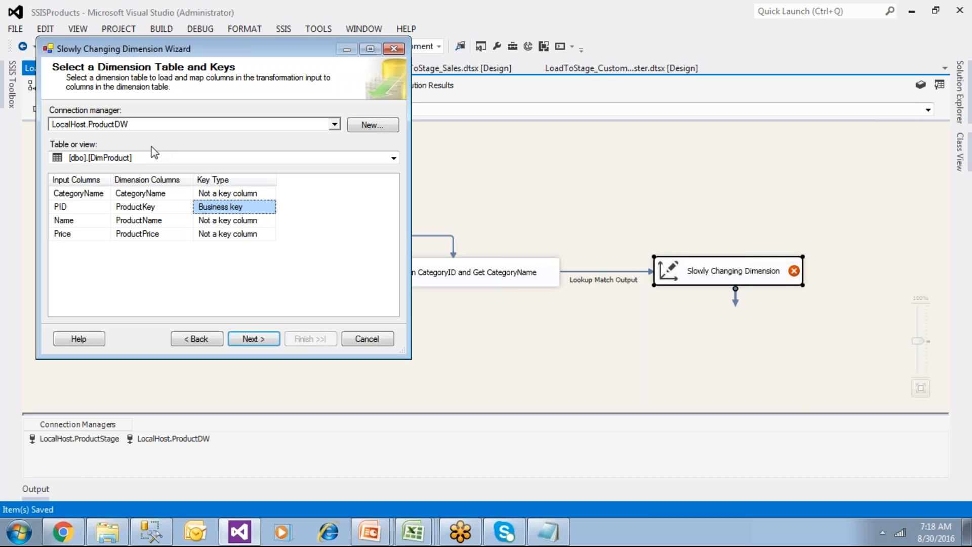
{"action": "left_click", "coordinate": [256, 339]}
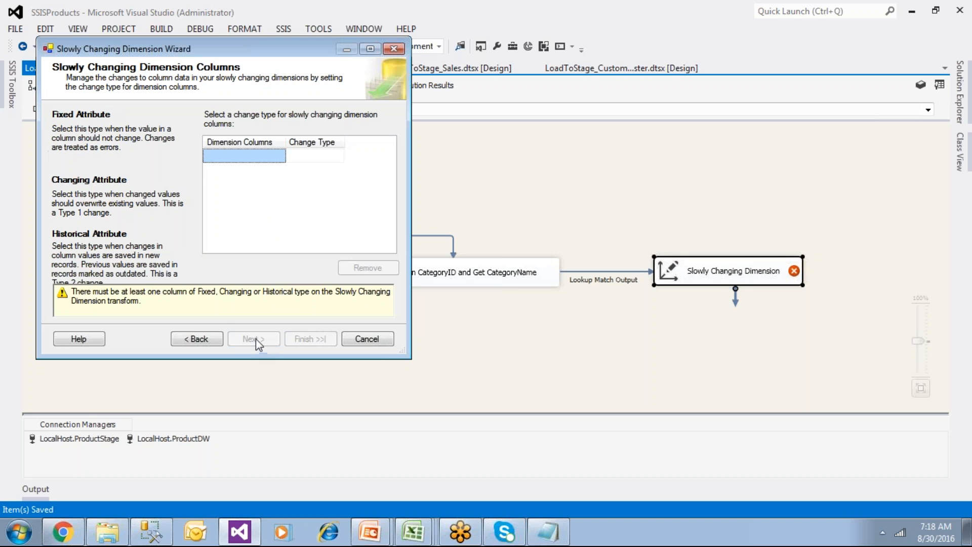
Add CategoryName as a slowly changing column with the Changing attribute type and widen the Change Type column
{"action": "left_click", "coordinate": [278, 156]}
{"action": "left_click", "coordinate": [279, 156]}
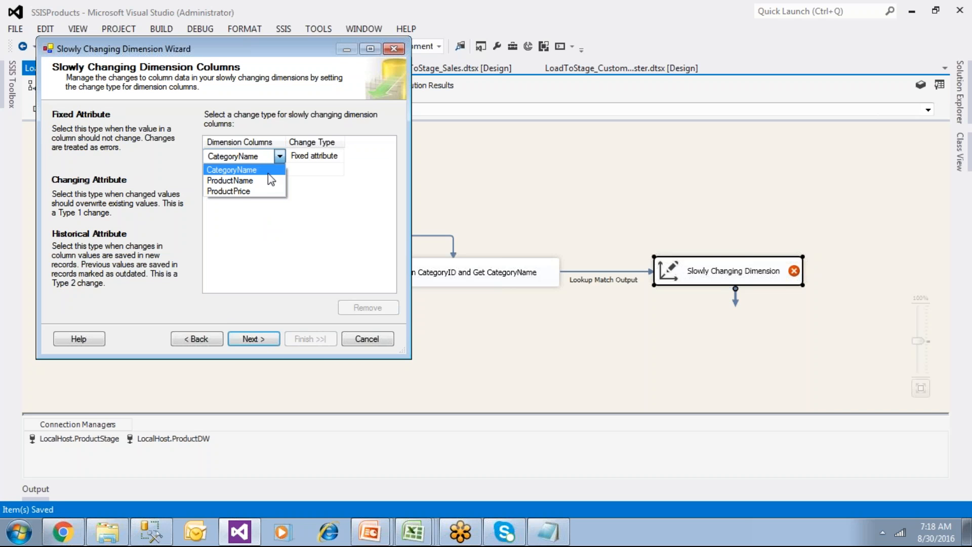
{"action": "left_click", "coordinate": [268, 172]}
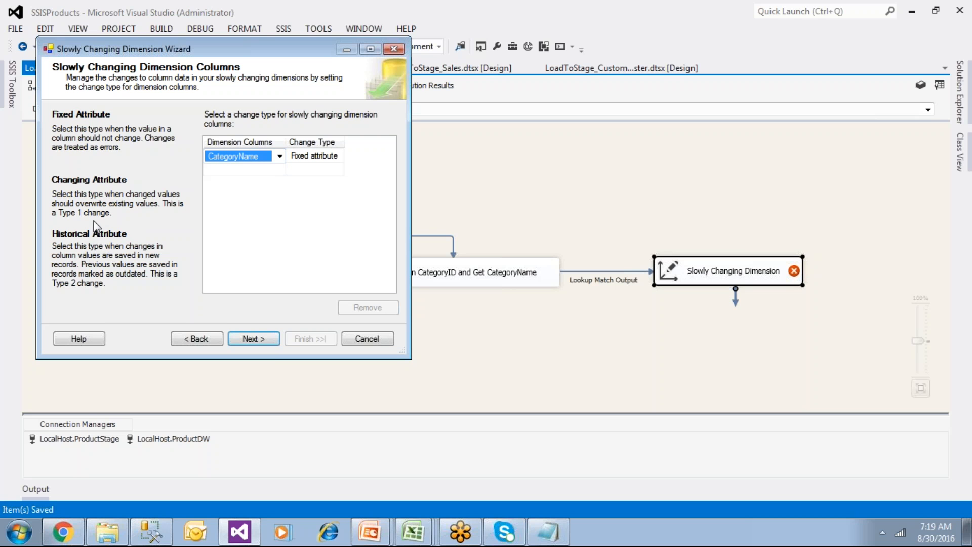
{"action": "left_click", "coordinate": [319, 157]}
{"action": "left_click", "coordinate": [318, 176]}
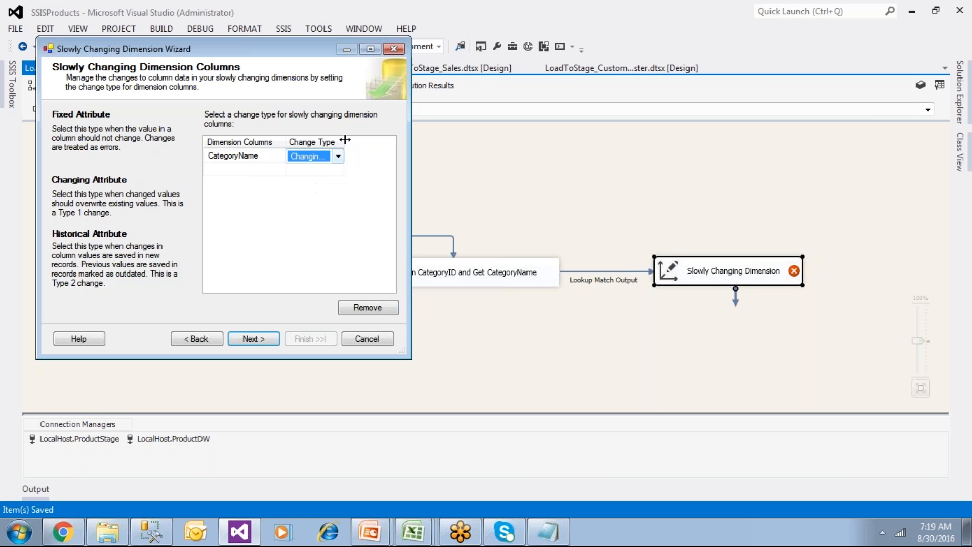
{"action": "left_click_drag", "start_coordinate": [344, 138], "coordinate": [386, 139]}
Add ProductName and ProductPrice as slowly changing columns, both with the Changing attribute type
{"action": "left_click", "coordinate": [250, 167]}
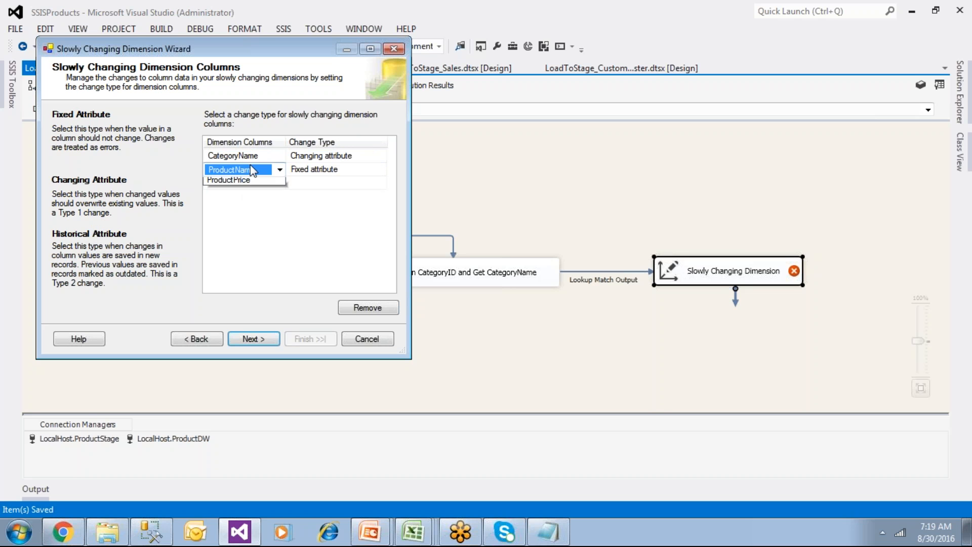
{"action": "left_click", "coordinate": [250, 167]}
{"action": "left_click", "coordinate": [247, 184]}
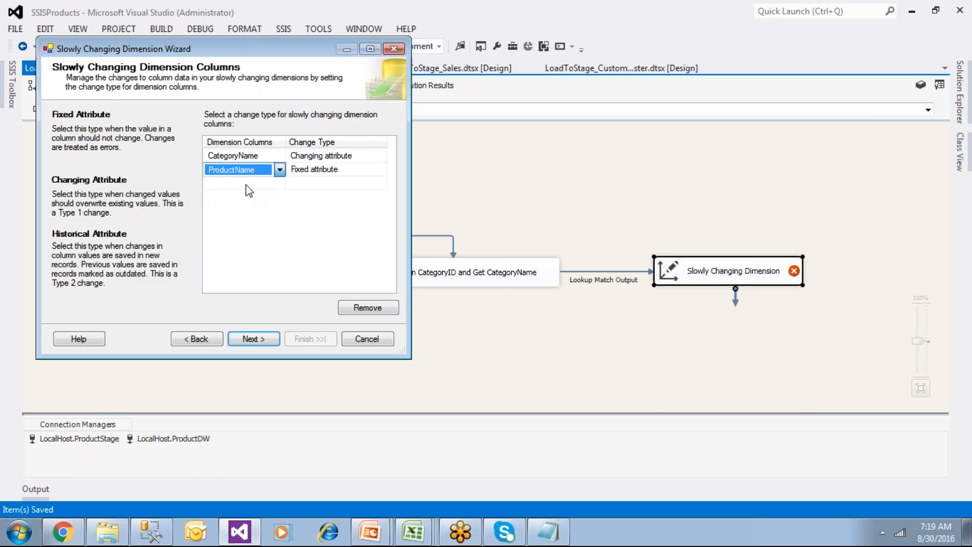
{"action": "left_click", "coordinate": [312, 169]}
{"action": "left_click", "coordinate": [314, 195]}
{"action": "left_click", "coordinate": [250, 183]}
{"action": "left_click", "coordinate": [250, 183]}
{"action": "left_click", "coordinate": [243, 197]}
{"action": "left_click", "coordinate": [311, 184]}
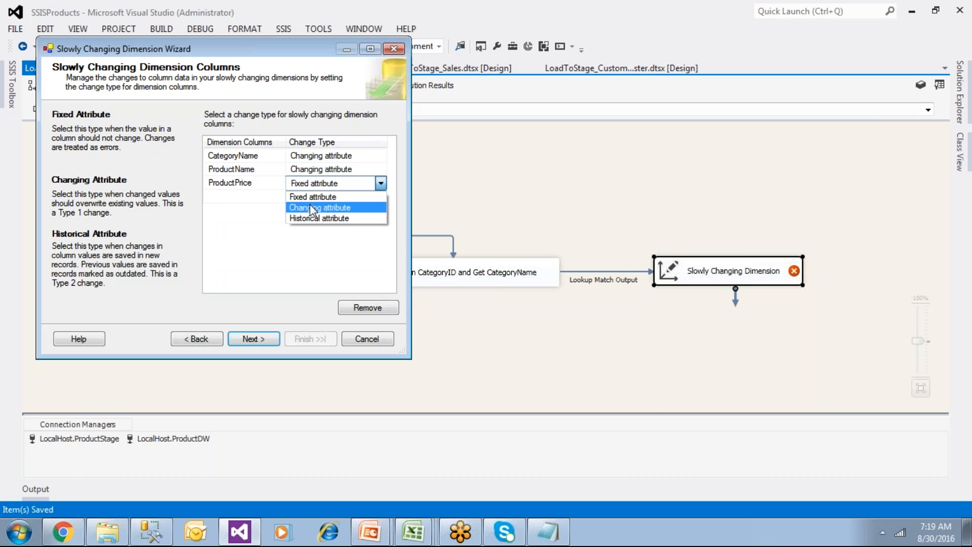
{"action": "left_click", "coordinate": [310, 204]}
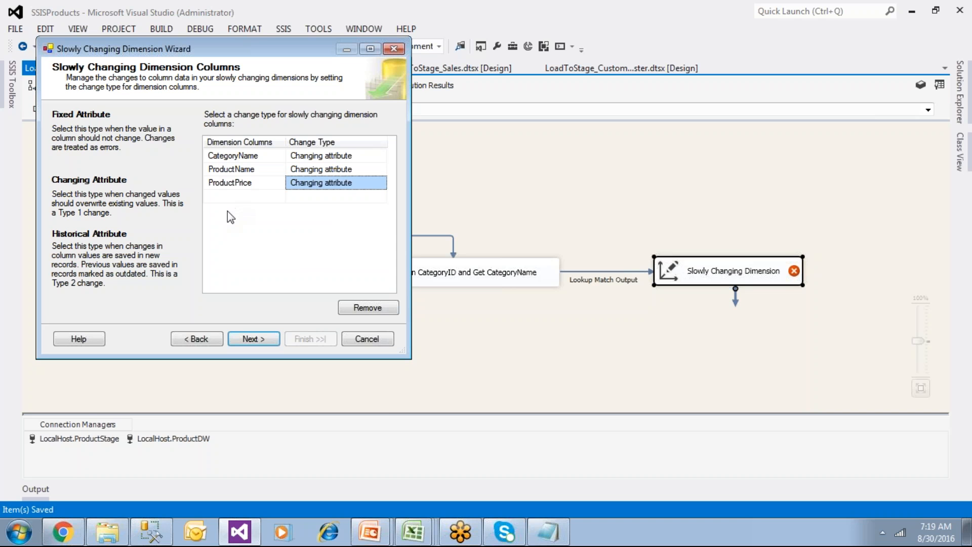
{"action": "left_click", "coordinate": [256, 156]}
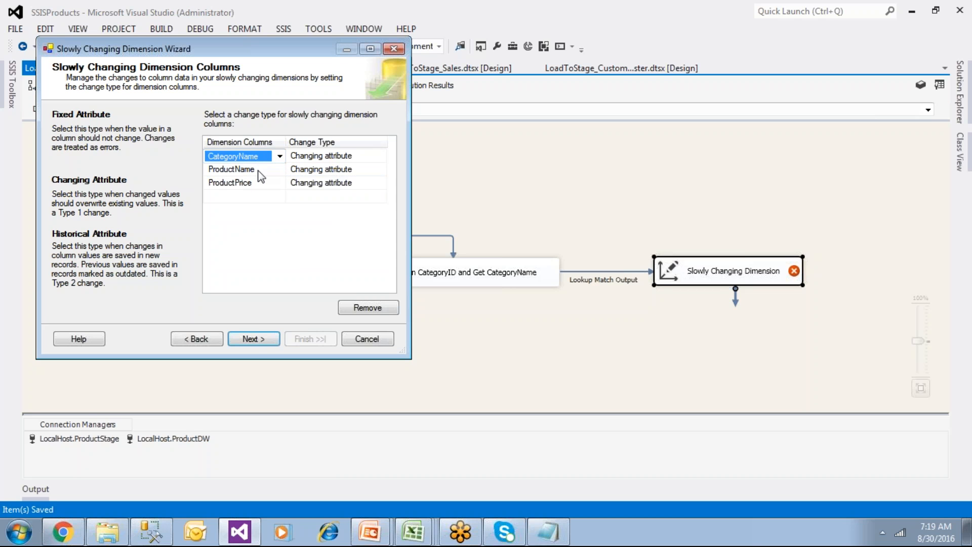
Finish the Slowly Changing Dimension setup with the default attribute options and save the package
{"action": "left_click", "coordinate": [251, 339]}
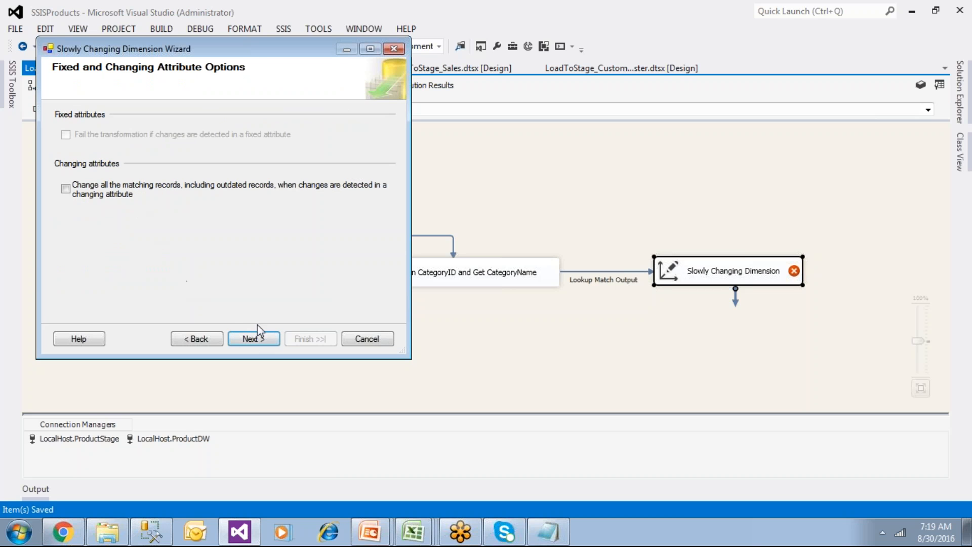
{"action": "left_click", "coordinate": [251, 339]}
{"action": "left_click", "coordinate": [253, 338]}
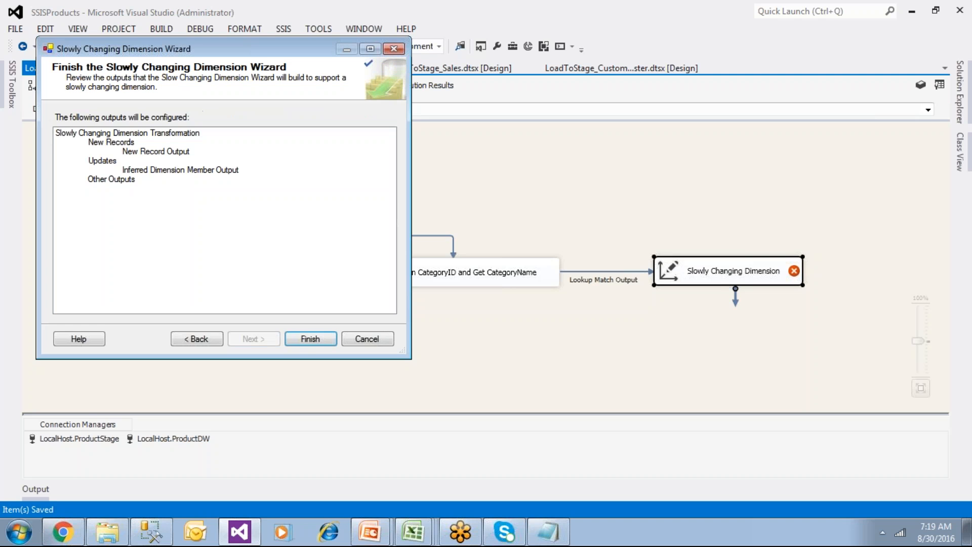
{"action": "left_click", "coordinate": [310, 340]}
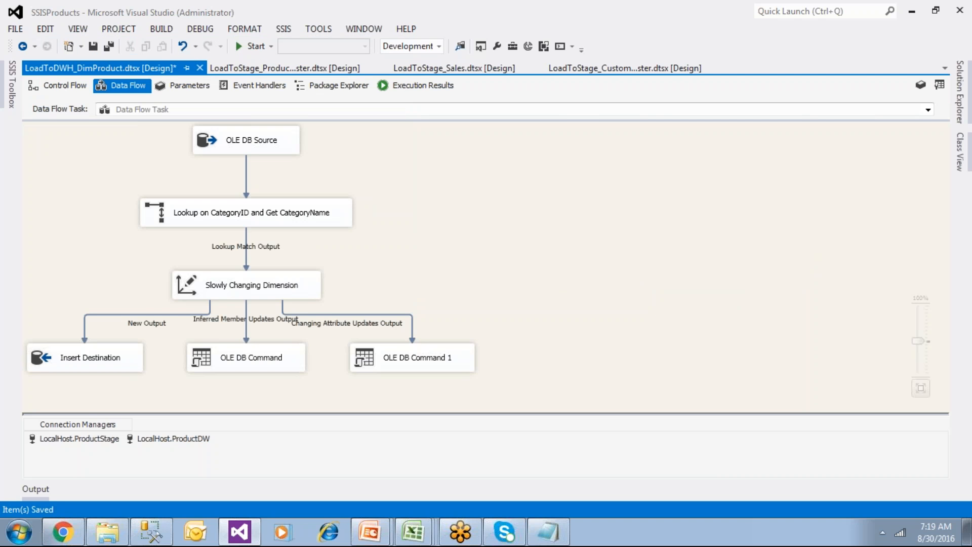
{"action": "left_click", "coordinate": [91, 47]}
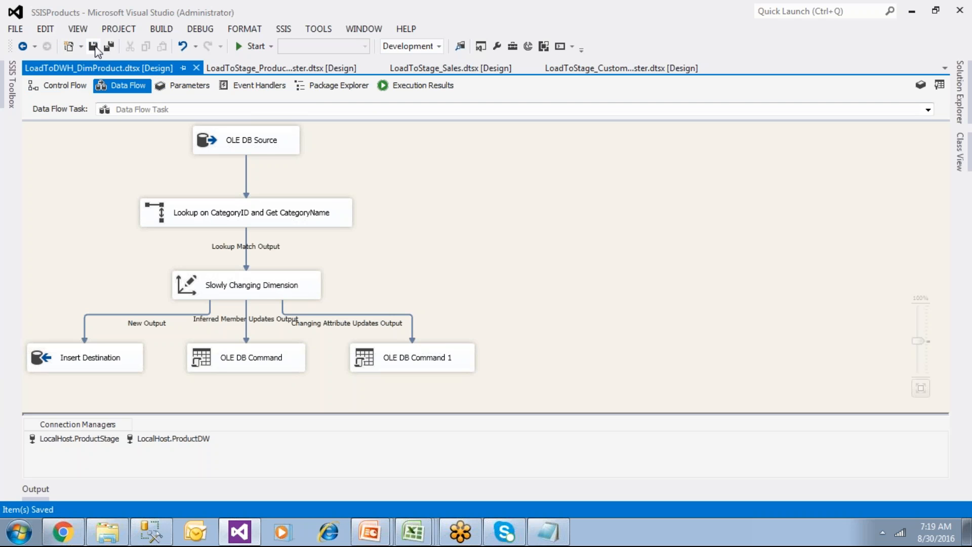
Check the OLE DB Source's connection settings and run the LoadToDWH_DimProduct package, returning to design mode once it completes
{"action": "double_click", "coordinate": [219, 143]}
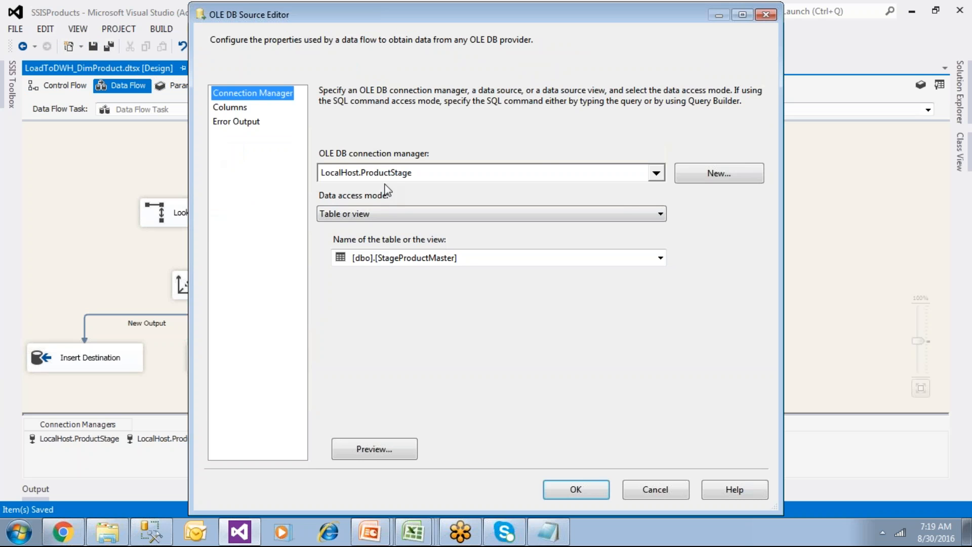
{"action": "left_click", "coordinate": [590, 488]}
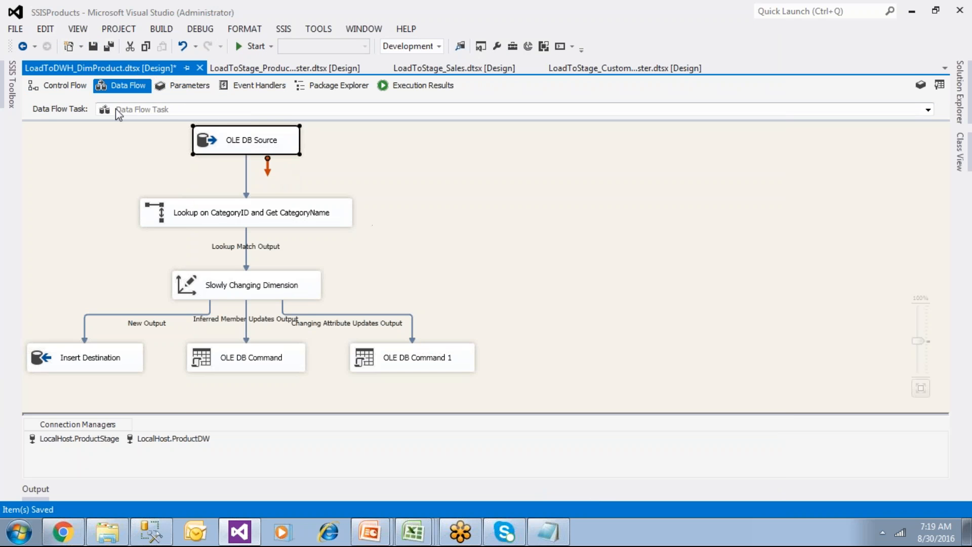
{"action": "left_click", "coordinate": [251, 46]}
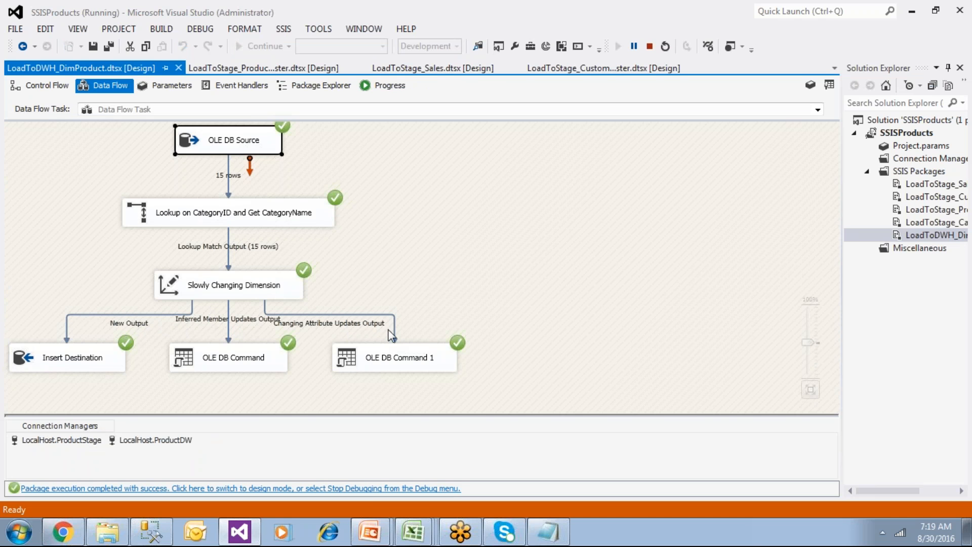
{"action": "left_click", "coordinate": [375, 491]}
In SQL Server Management Studio, run the DimProduct SELECT query in the DWH script and examine the loaded products
{"action": "left_click", "coordinate": [151, 530]}
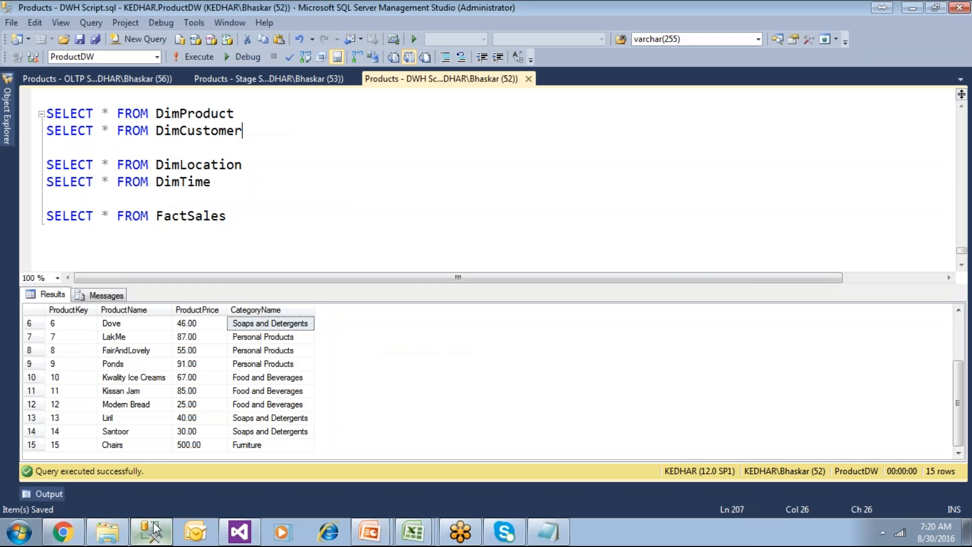
{"action": "left_click", "coordinate": [66, 448]}
{"action": "left_click", "coordinate": [208, 255]}
{"action": "left_click_drag", "start_coordinate": [240, 112], "coordinate": [44, 113]}
{"action": "left_click", "coordinate": [196, 55]}
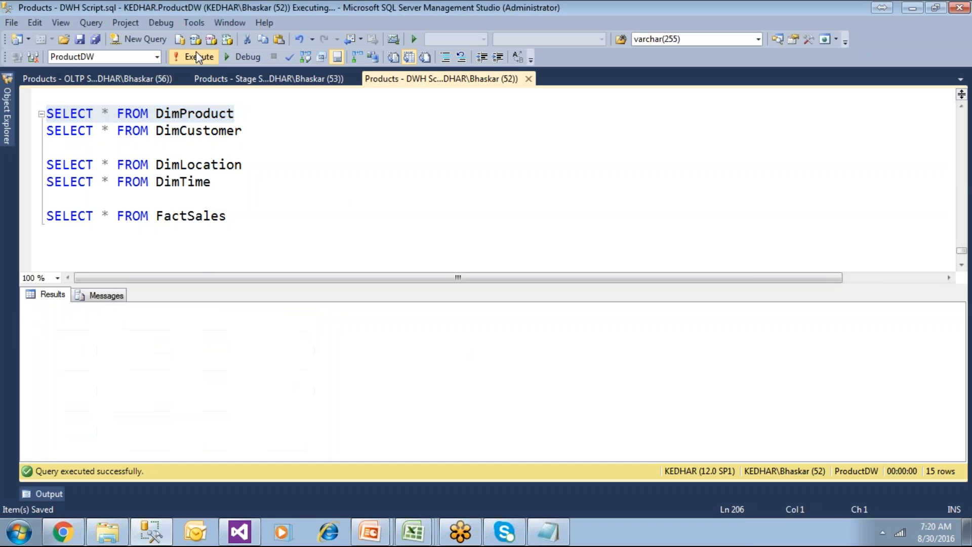
{"action": "left_click", "coordinate": [241, 399]}
{"action": "scroll", "coordinate": [249, 399], "scroll_direction": "down", "scroll_amount": 2}
{"action": "left_click", "coordinate": [261, 217]}
Run the ProductMaster SELECT query in the OLTP script, examine its last rows and widen the Price column
{"action": "left_click", "coordinate": [106, 80]}
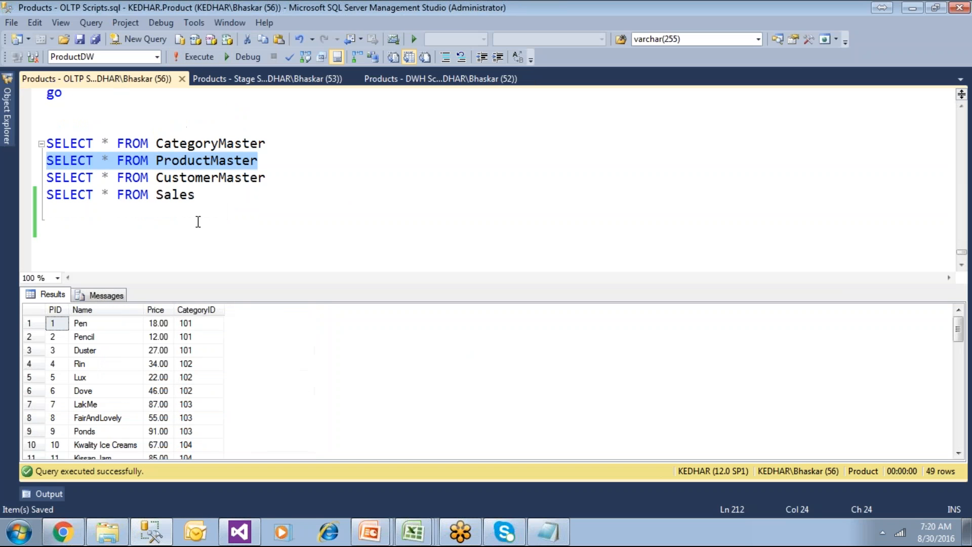
{"action": "left_click_drag", "start_coordinate": [268, 163], "coordinate": [46, 161]}
{"action": "left_click", "coordinate": [192, 58]}
{"action": "left_click", "coordinate": [134, 378]}
{"action": "scroll", "coordinate": [127, 390], "scroll_direction": "down", "scroll_amount": 13}
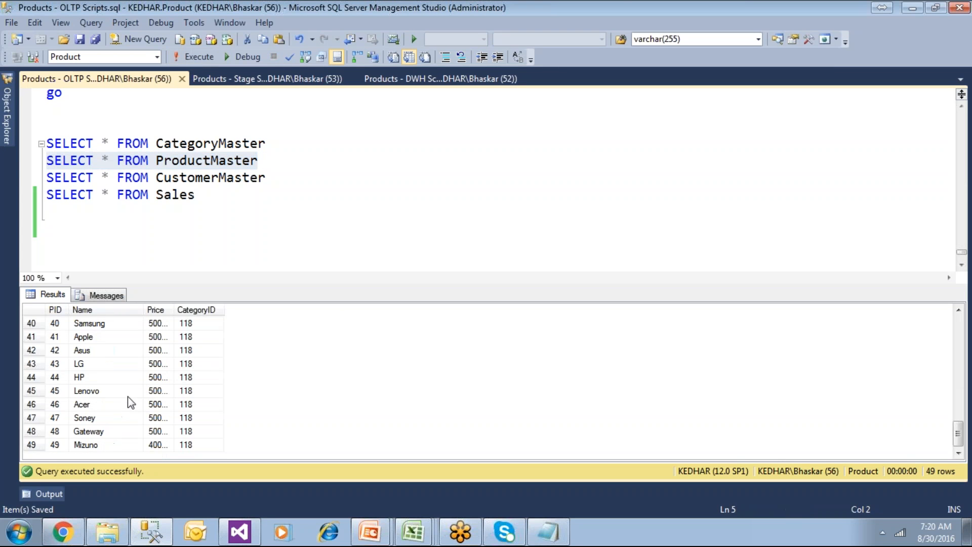
{"action": "left_click", "coordinate": [57, 445]}
{"action": "left_click", "coordinate": [197, 445]}
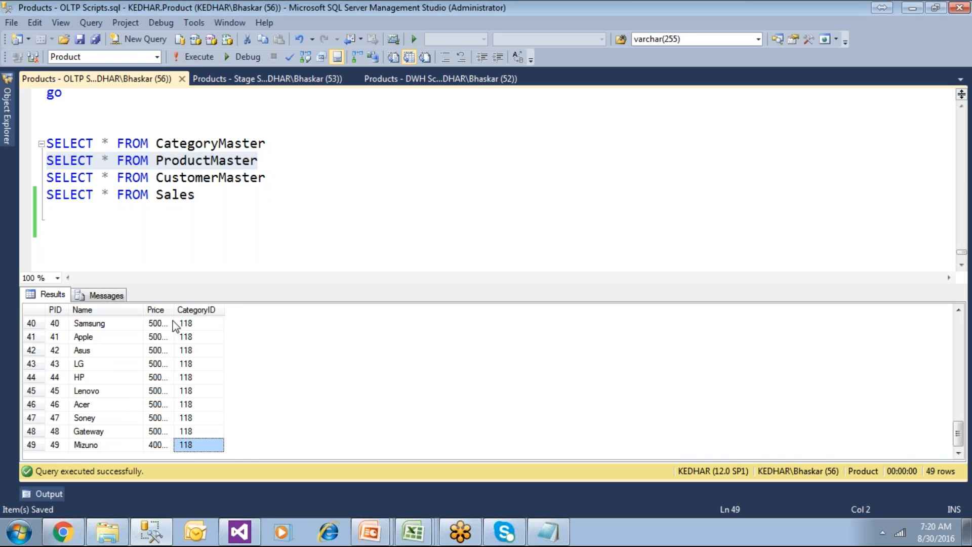
{"action": "double_click", "coordinate": [174, 310]}
{"action": "left_click", "coordinate": [223, 233]}
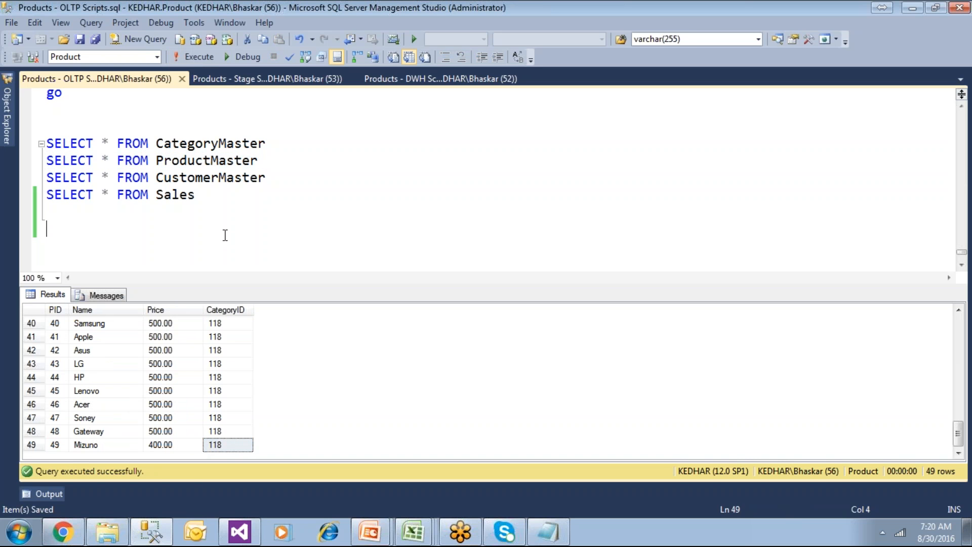
Run the StageProductMaster SELECT query in the Stage script and examine the last staged products
{"action": "left_click", "coordinate": [250, 80]}
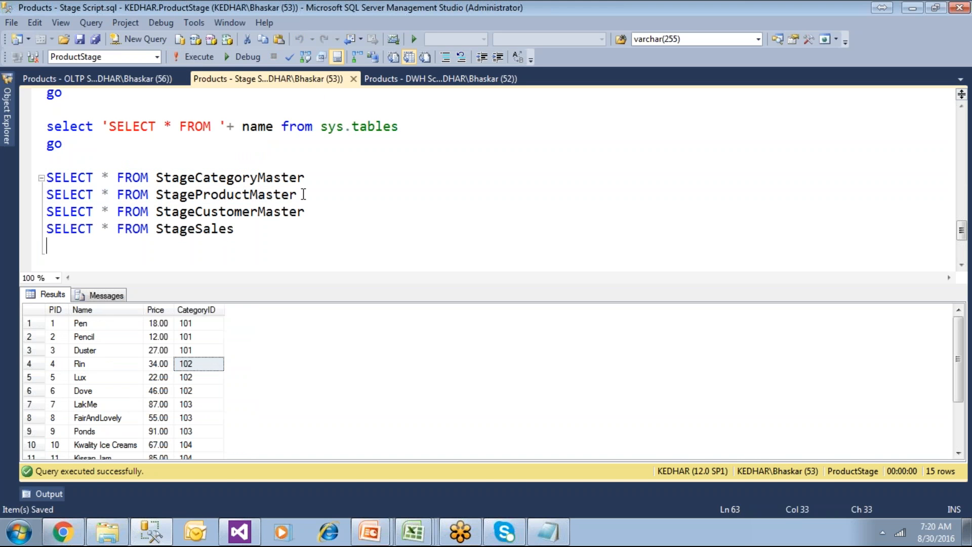
{"action": "left_click_drag", "start_coordinate": [298, 194], "coordinate": [35, 195]}
{"action": "left_click", "coordinate": [195, 56]}
{"action": "scroll", "coordinate": [94, 396], "scroll_direction": "down", "scroll_amount": 2}
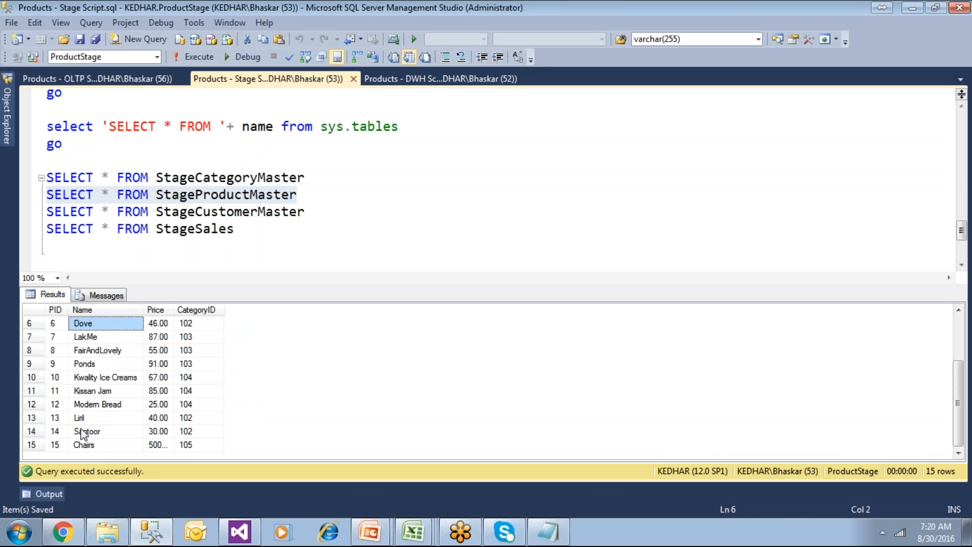
{"action": "left_click", "coordinate": [85, 445]}
{"action": "left_click", "coordinate": [236, 231]}
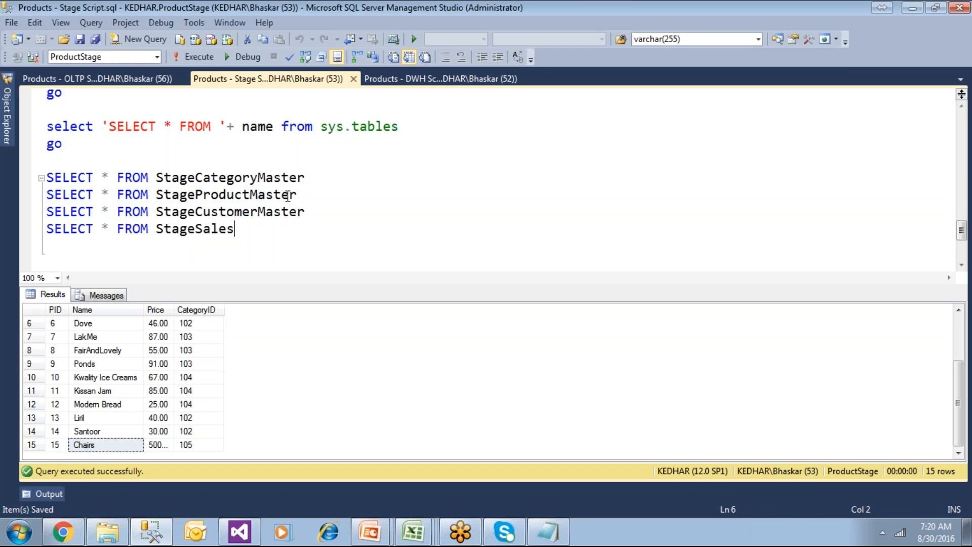
{"action": "left_click_drag", "start_coordinate": [296, 194], "coordinate": [46, 194]}
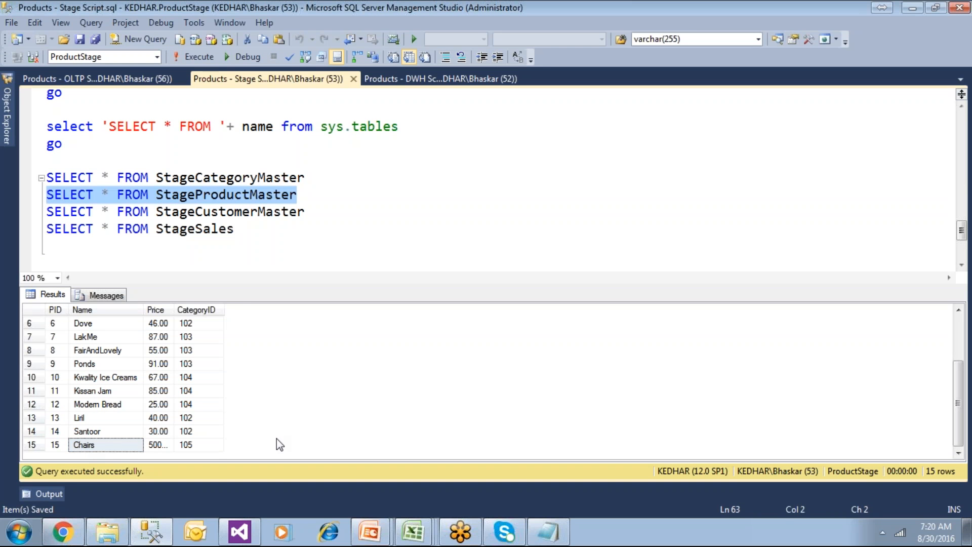
View the data flow of LoadToStage_ProductMaster.dtsx in Visual Studio and return to the Stage script in SQL Server Management Studio
{"action": "left_click", "coordinate": [239, 531]}
{"action": "left_click", "coordinate": [961, 100]}
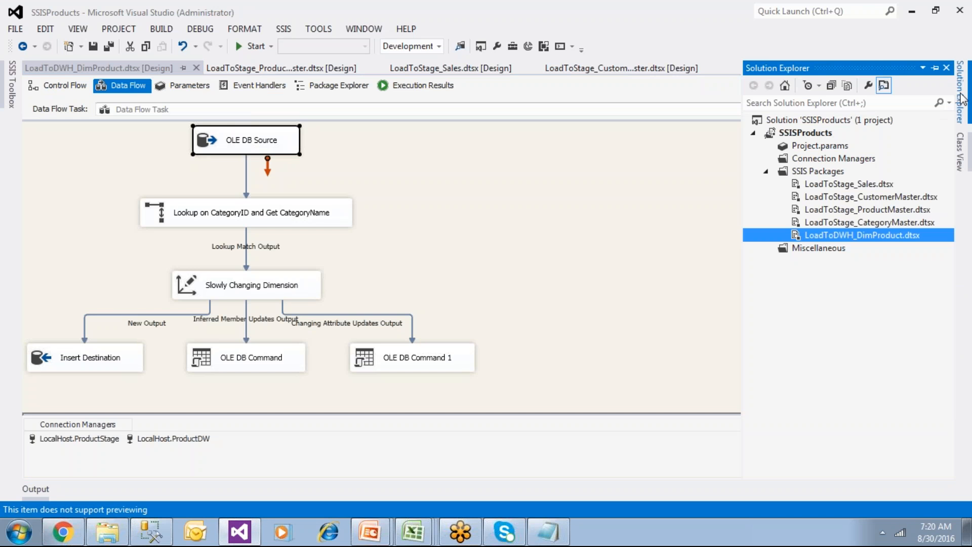
{"action": "double_click", "coordinate": [896, 209]}
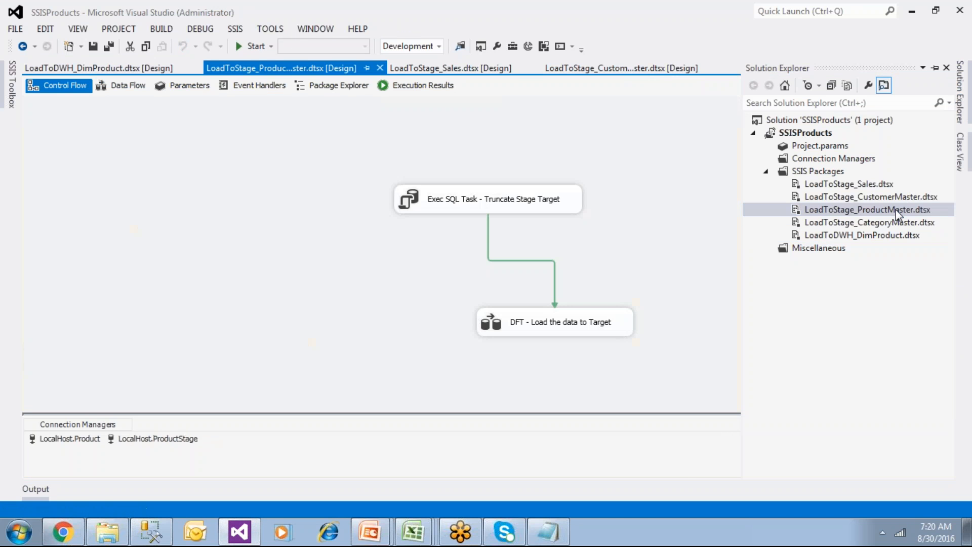
{"action": "left_click", "coordinate": [131, 90]}
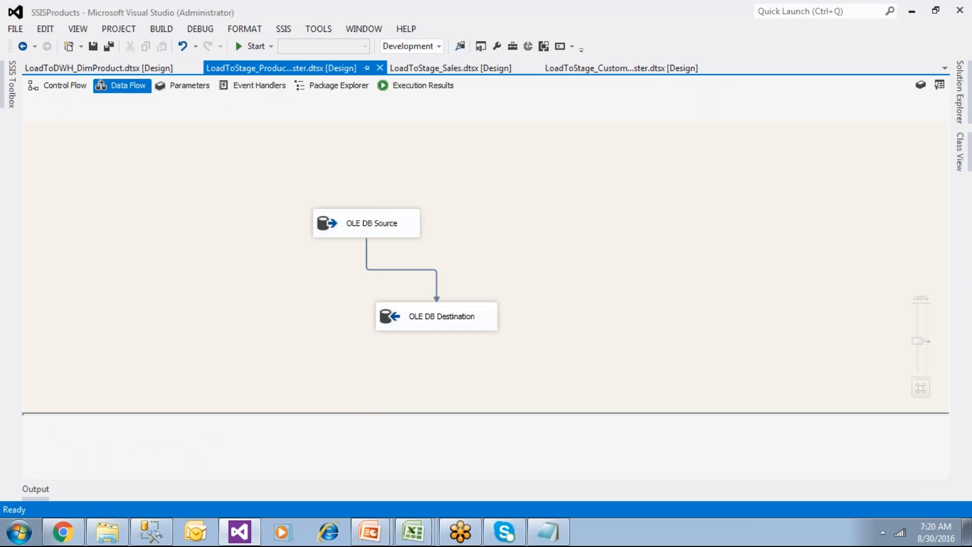
{"action": "left_click", "coordinate": [149, 541]}
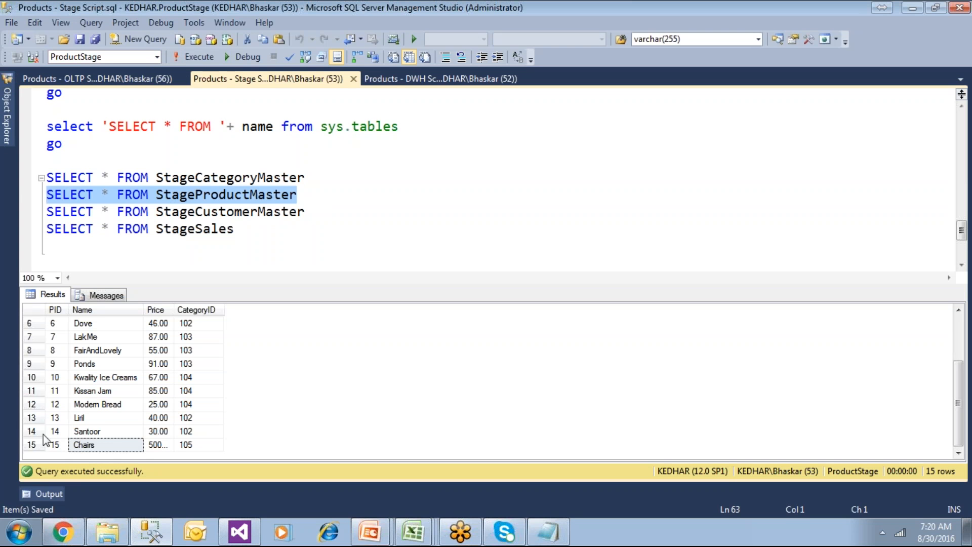
Switch to Visual Studio, run the LoadToStage_ProductMaster.dtsx package and return it to design mode
{"action": "left_click", "coordinate": [240, 532]}
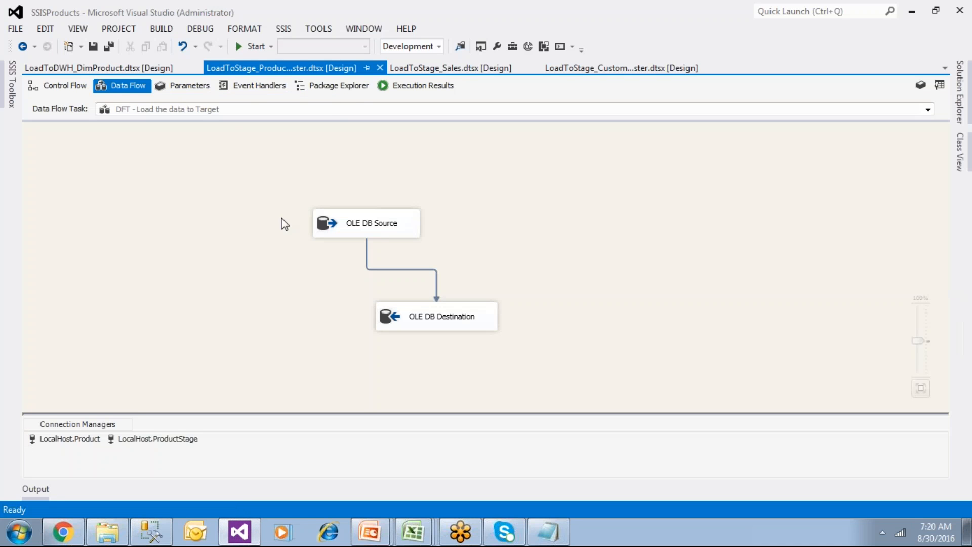
{"action": "left_click", "coordinate": [241, 46]}
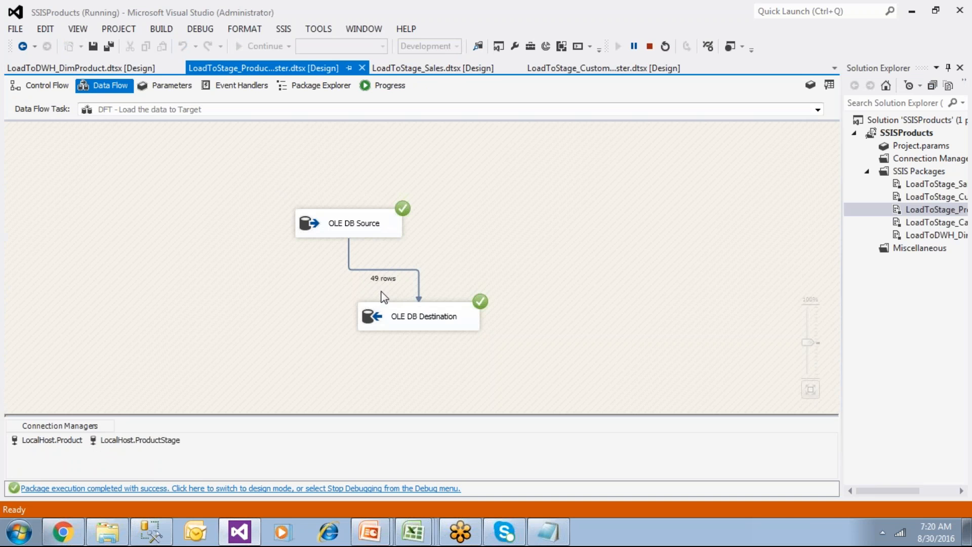
{"action": "left_click", "coordinate": [282, 488]}
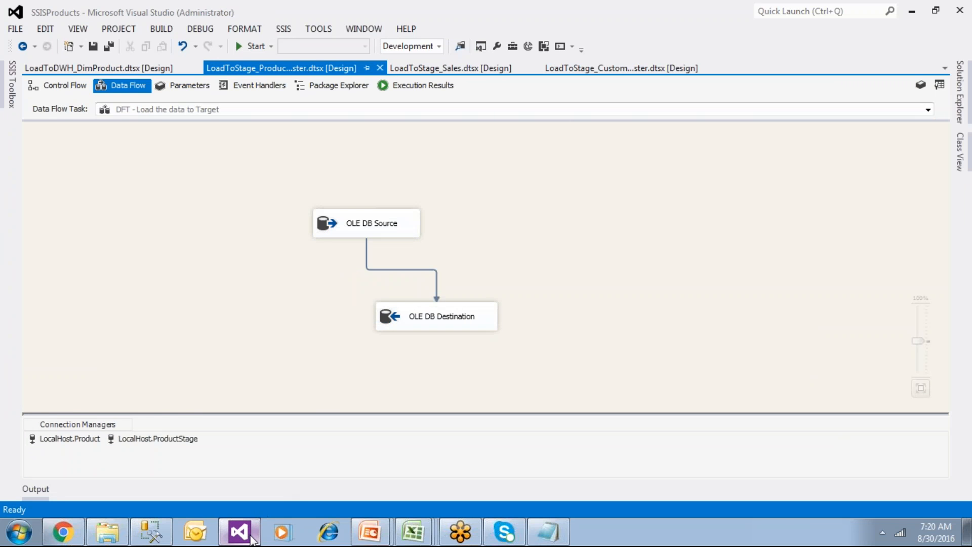
In SQL Server Management Studio, run the DimProduct SELECT query in the DWH script and examine the last product row
{"action": "left_click", "coordinate": [251, 537]}
{"action": "left_click", "coordinate": [428, 79]}
{"action": "left_click_drag", "start_coordinate": [238, 114], "coordinate": [46, 115]}
{"action": "key", "text": "F5"}
{"action": "left_click", "coordinate": [127, 393]}
{"action": "scroll", "coordinate": [127, 392], "scroll_direction": "down", "scroll_amount": 2}
{"action": "left_click", "coordinate": [35, 446]}
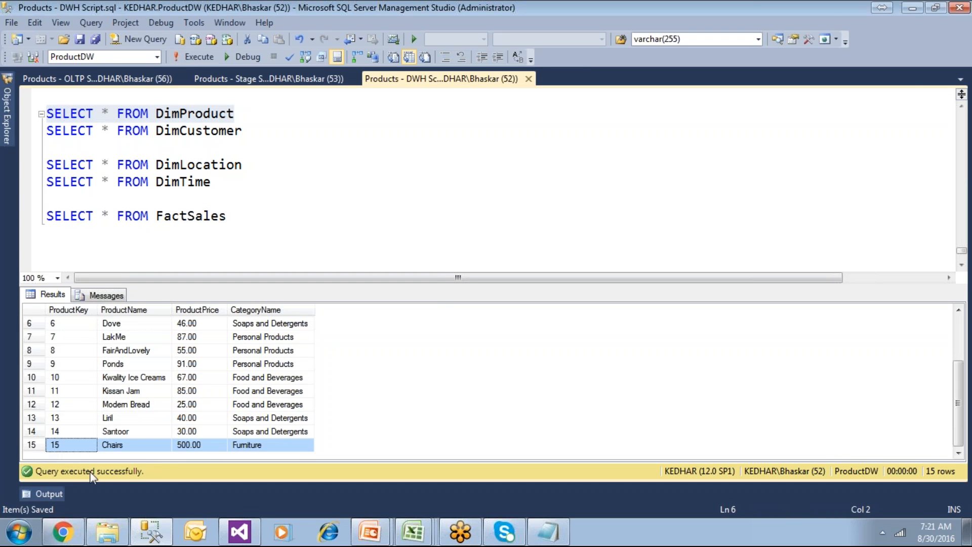
Open LoadToDWH_DimProduct.dtsx in Visual Studio, run the package and return it to design mode
{"action": "left_click", "coordinate": [239, 532]}
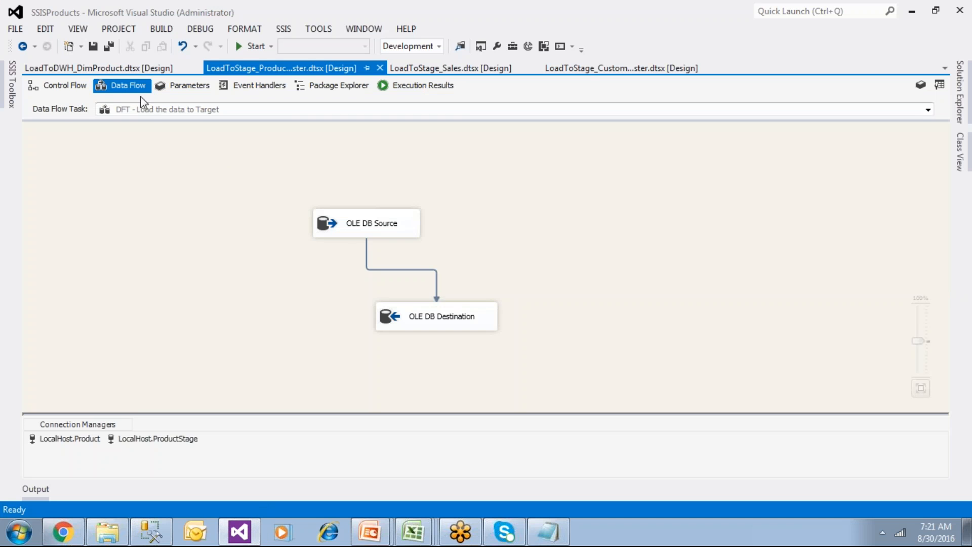
{"action": "left_click", "coordinate": [958, 101]}
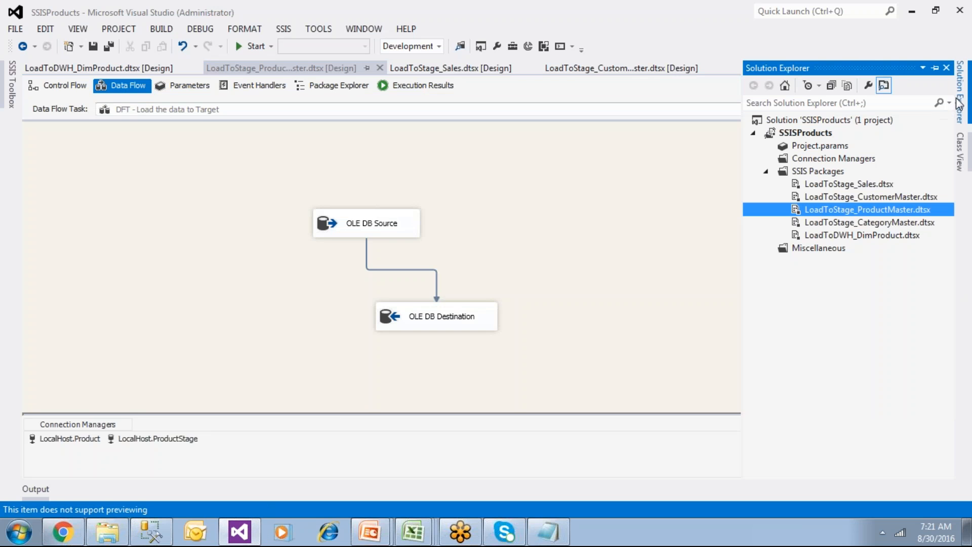
{"action": "double_click", "coordinate": [896, 235]}
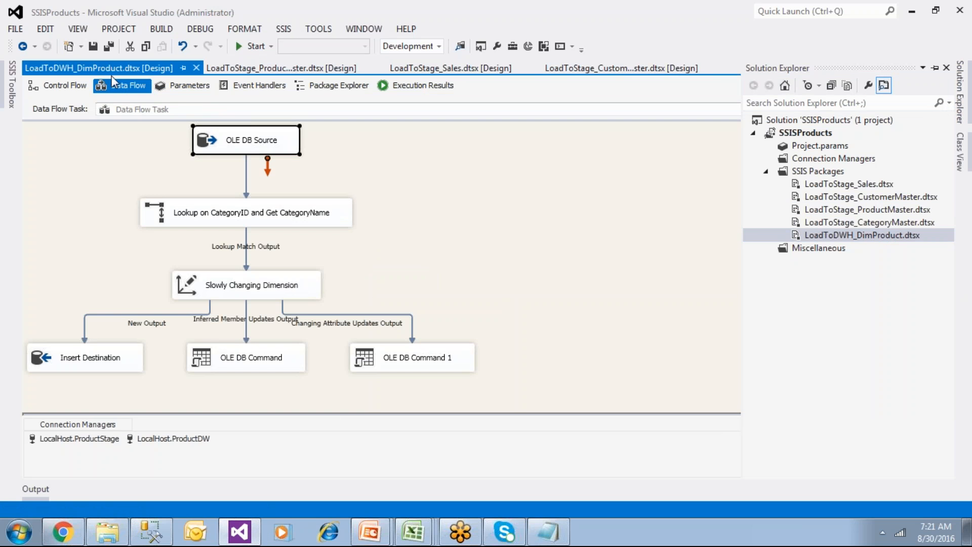
{"action": "left_click", "coordinate": [253, 46]}
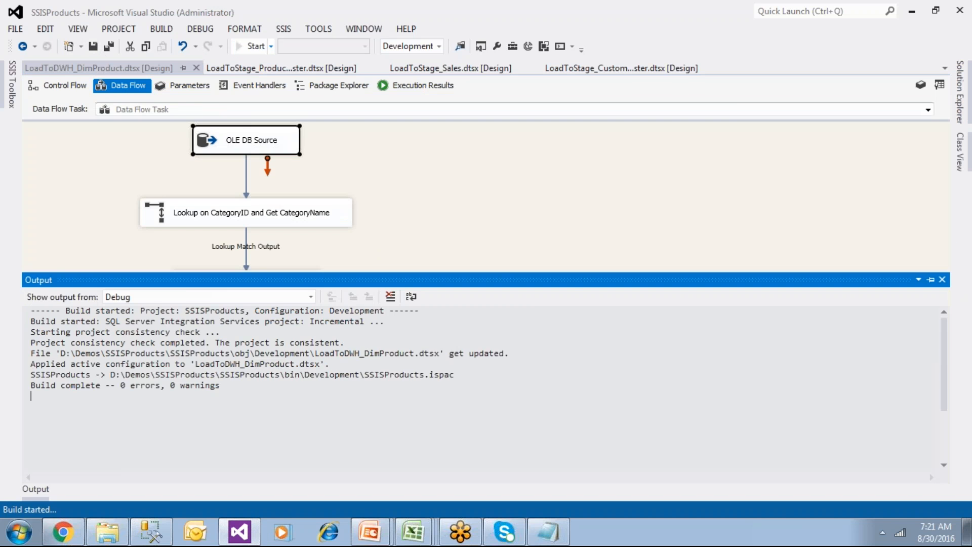
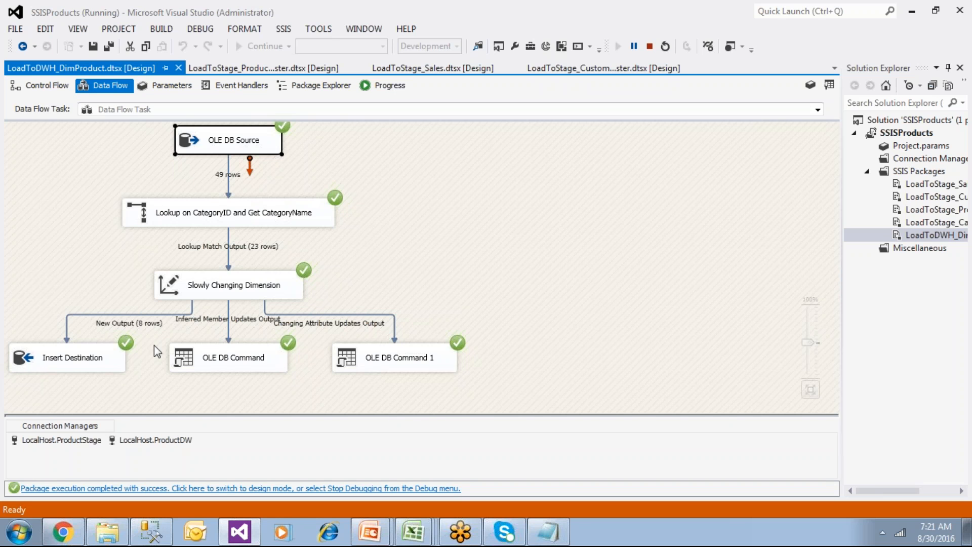
{"action": "left_click", "coordinate": [217, 487]}
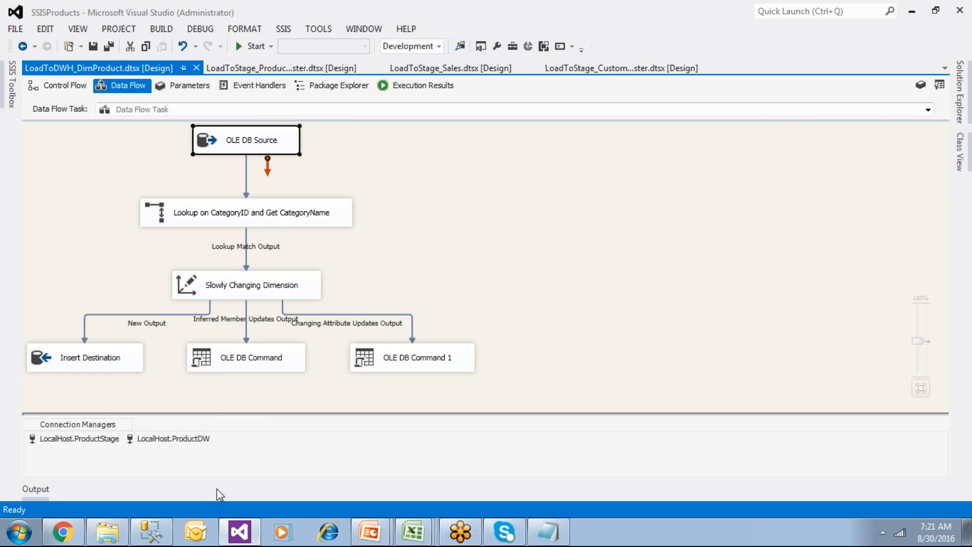
Rerun the DimProduct SELECT query in SQL Server Management Studio, examine the last products' categories and widen the CategoryName column
{"action": "left_click", "coordinate": [152, 532]}
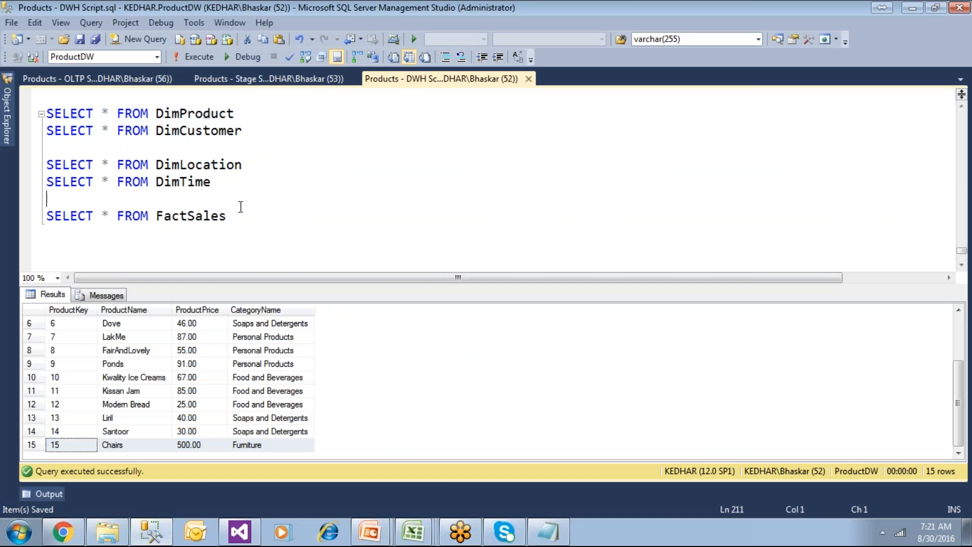
{"action": "left_click_drag", "start_coordinate": [249, 114], "coordinate": [40, 120]}
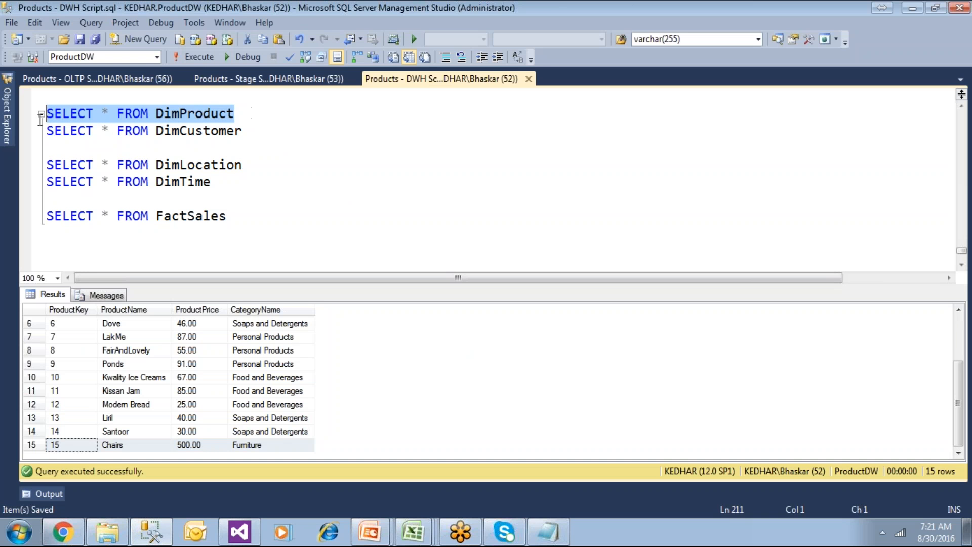
{"action": "left_click", "coordinate": [198, 58]}
{"action": "scroll", "coordinate": [103, 392], "scroll_direction": "down", "scroll_amount": 4}
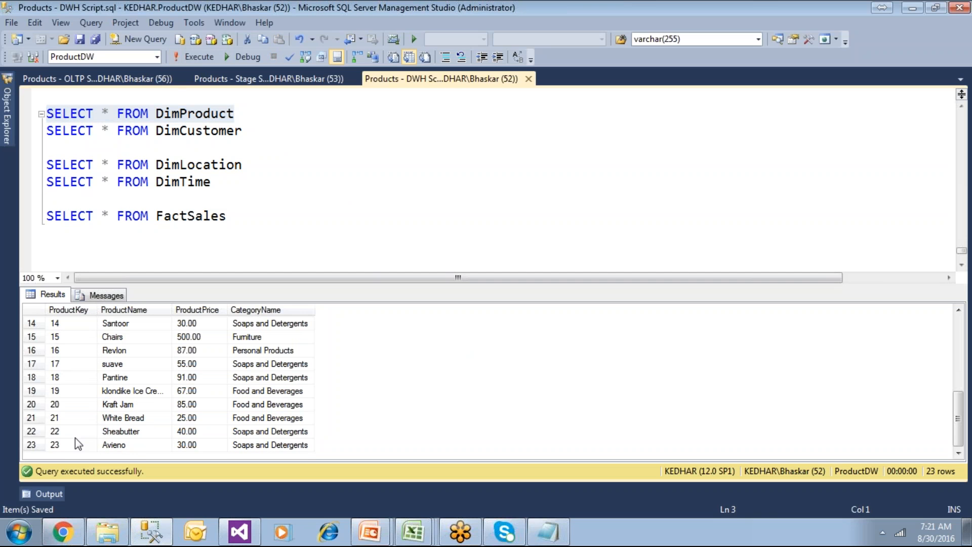
{"action": "left_click", "coordinate": [76, 445]}
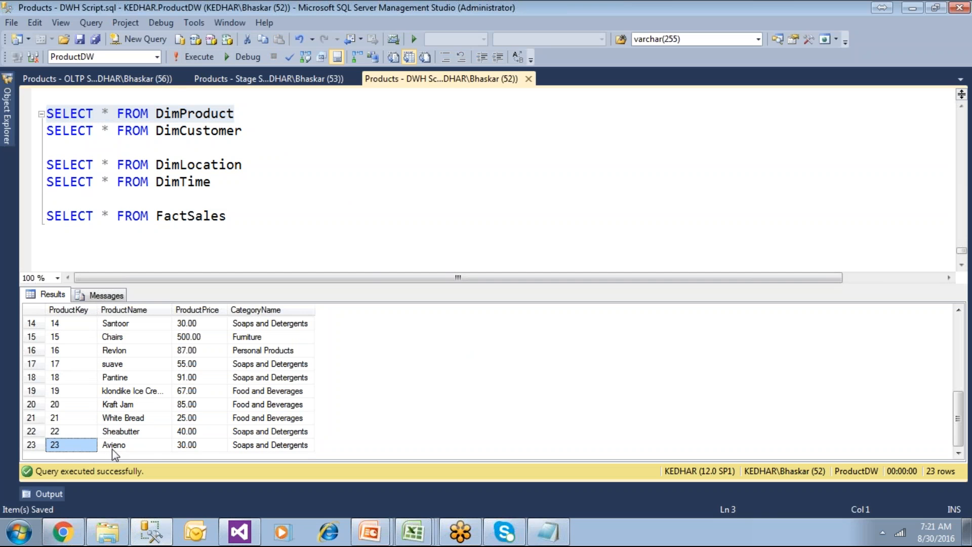
{"action": "left_click", "coordinate": [234, 447]}
{"action": "left_click_drag", "start_coordinate": [315, 311], "coordinate": [343, 315]}
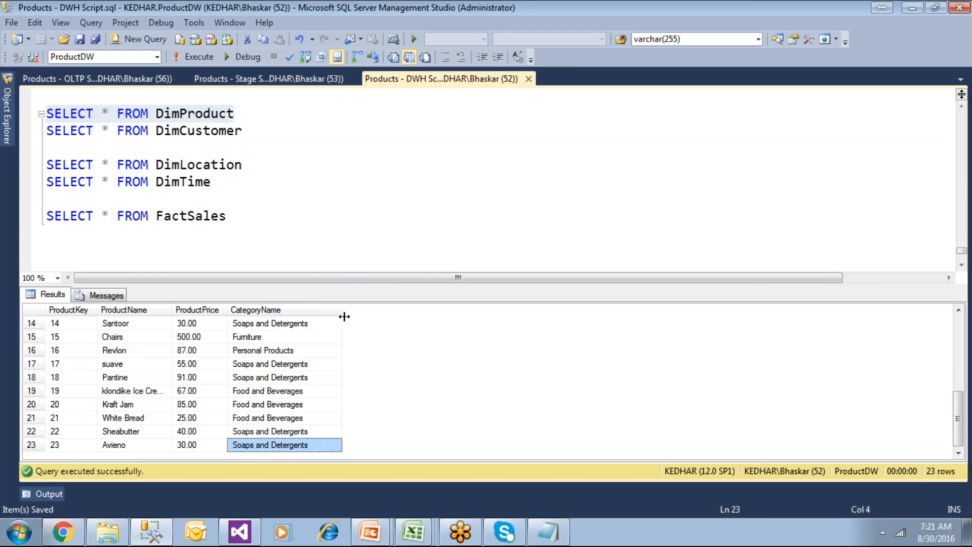
{"action": "left_click", "coordinate": [318, 392]}
{"action": "left_click", "coordinate": [315, 430]}
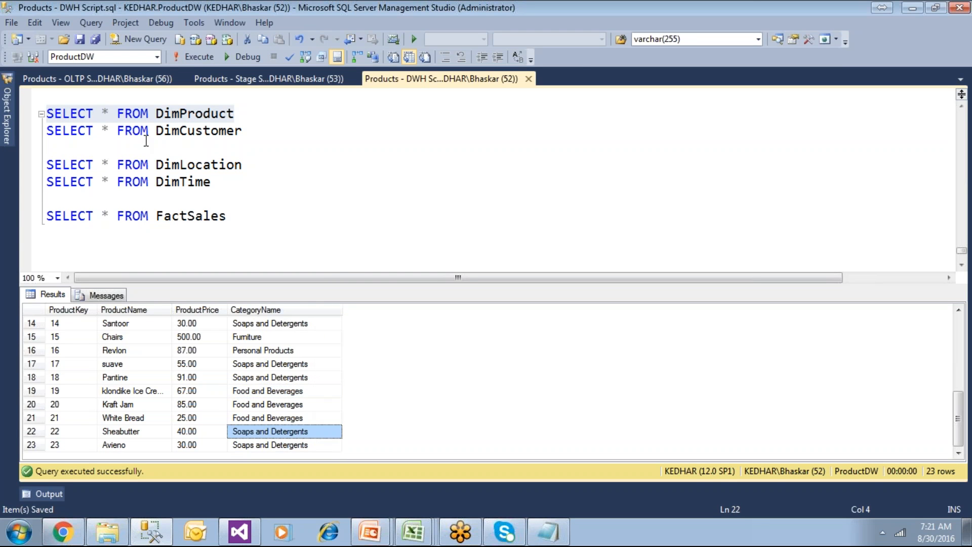
Go to the OLTP script and find the ProductMaster INSERT statements below the table definition
{"action": "left_click", "coordinate": [138, 80]}
{"action": "scroll", "coordinate": [255, 201], "scroll_direction": "up", "scroll_amount": 20}
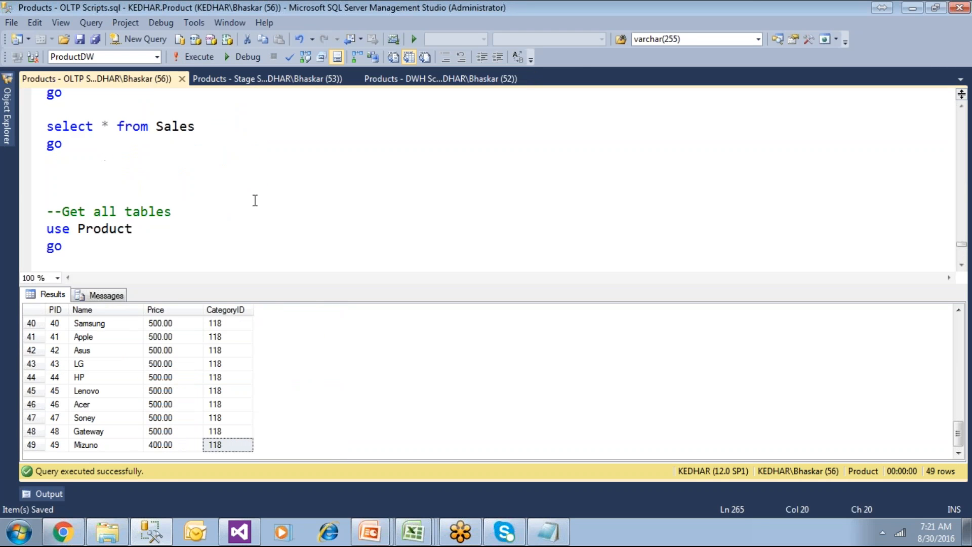
{"action": "scroll", "coordinate": [255, 200], "scroll_direction": "up", "scroll_amount": 20}
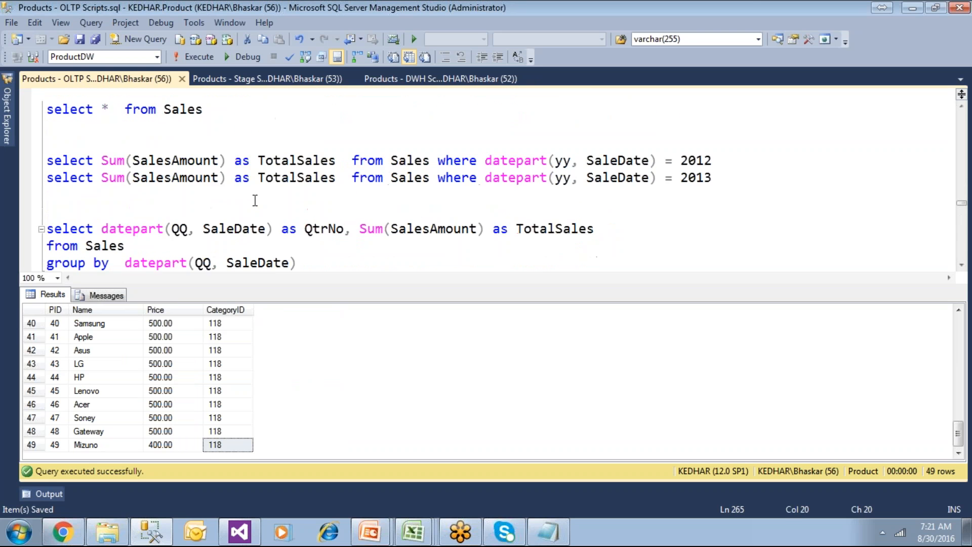
{"action": "scroll", "coordinate": [255, 201], "scroll_direction": "up", "scroll_amount": 20}
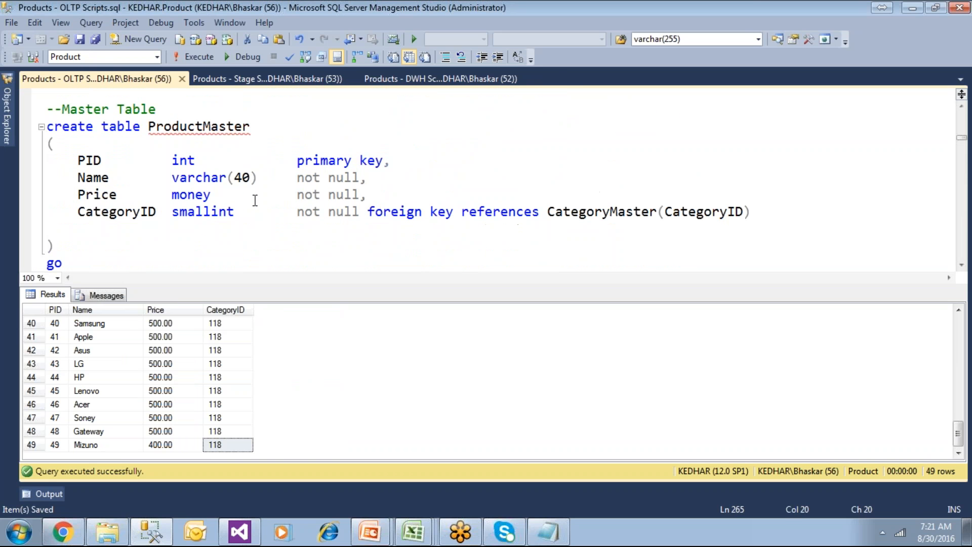
{"action": "scroll", "coordinate": [255, 201], "scroll_direction": "down", "scroll_amount": 3}
{"action": "scroll", "coordinate": [255, 200], "scroll_direction": "down", "scroll_amount": 2}
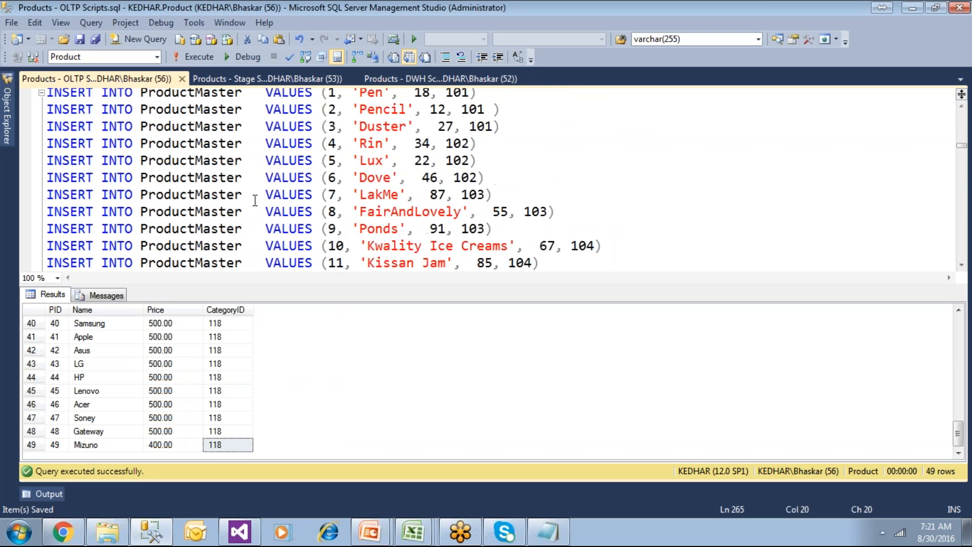
Examine the category IDs in the ProductMaster INSERT statements through to the last product
{"action": "left_click_drag", "start_coordinate": [492, 213], "coordinate": [550, 227]}
{"action": "scroll", "coordinate": [551, 225], "scroll_direction": "down", "scroll_amount": 1}
{"action": "scroll", "coordinate": [551, 225], "scroll_direction": "down", "scroll_amount": 2}
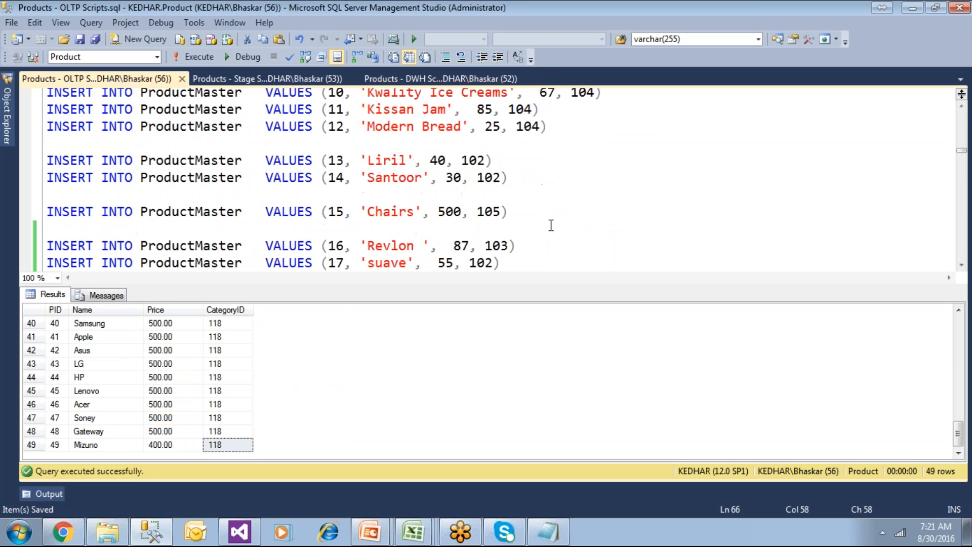
{"action": "double_click", "coordinate": [477, 212]}
{"action": "double_click", "coordinate": [488, 246]}
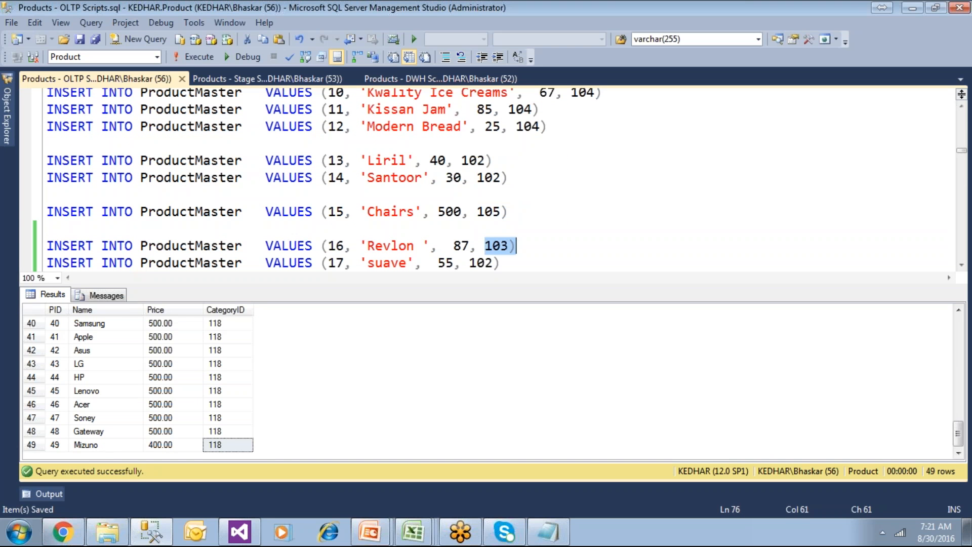
{"action": "double_click", "coordinate": [485, 262]}
{"action": "scroll", "coordinate": [520, 253], "scroll_direction": "down", "scroll_amount": 4}
{"action": "double_click", "coordinate": [506, 246]}
{"action": "scroll", "coordinate": [527, 247], "scroll_direction": "down", "scroll_amount": 8}
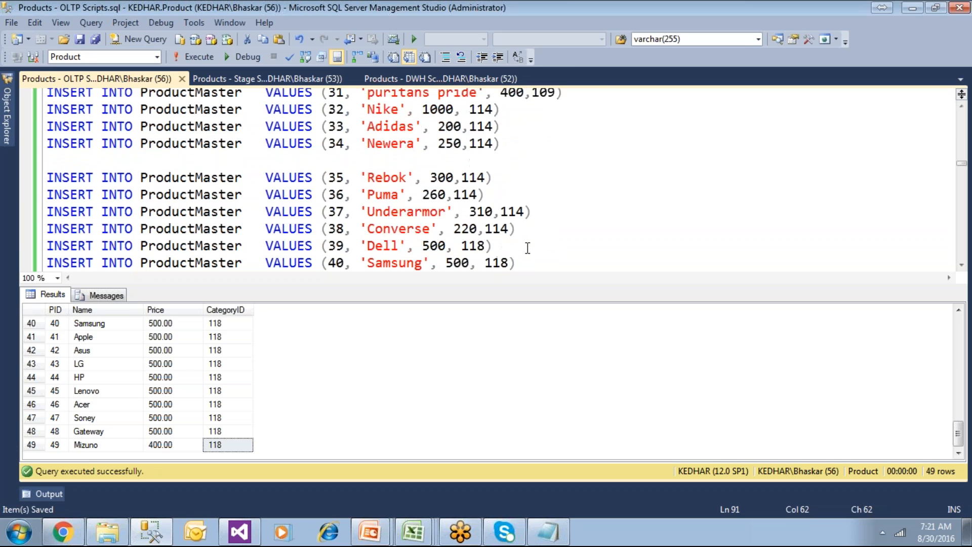
{"action": "scroll", "coordinate": [527, 247], "scroll_direction": "down", "scroll_amount": 3}
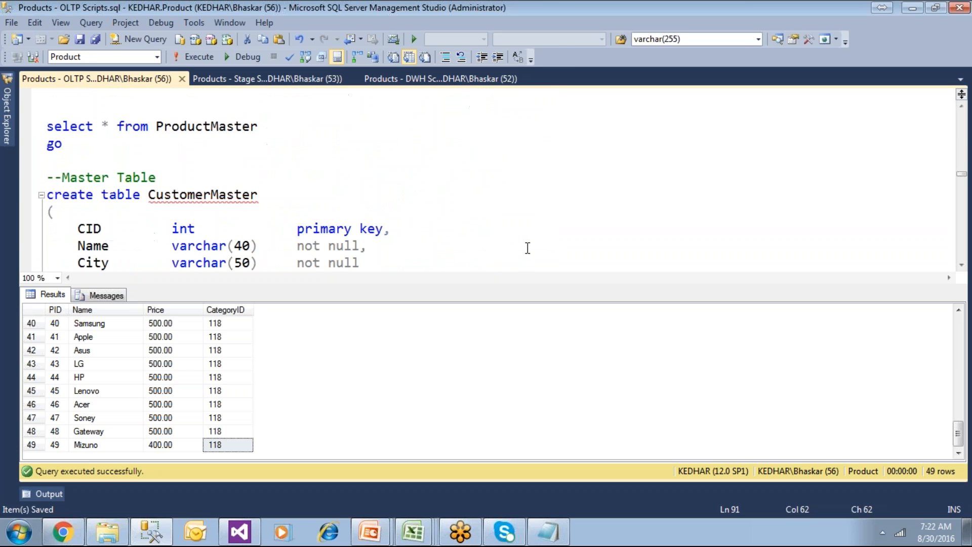
View the CategoryMaster INSERT statements, then select the Lookup on CategoryID and Get CategoryName transformation in Visual Studio
{"action": "scroll", "coordinate": [527, 247], "scroll_direction": "up", "scroll_amount": 20}
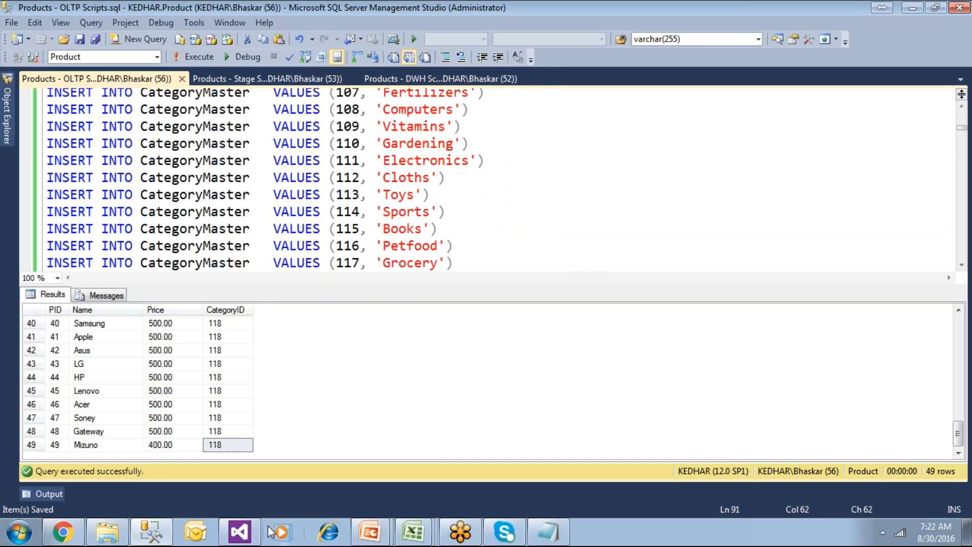
{"action": "left_click", "coordinate": [240, 532]}
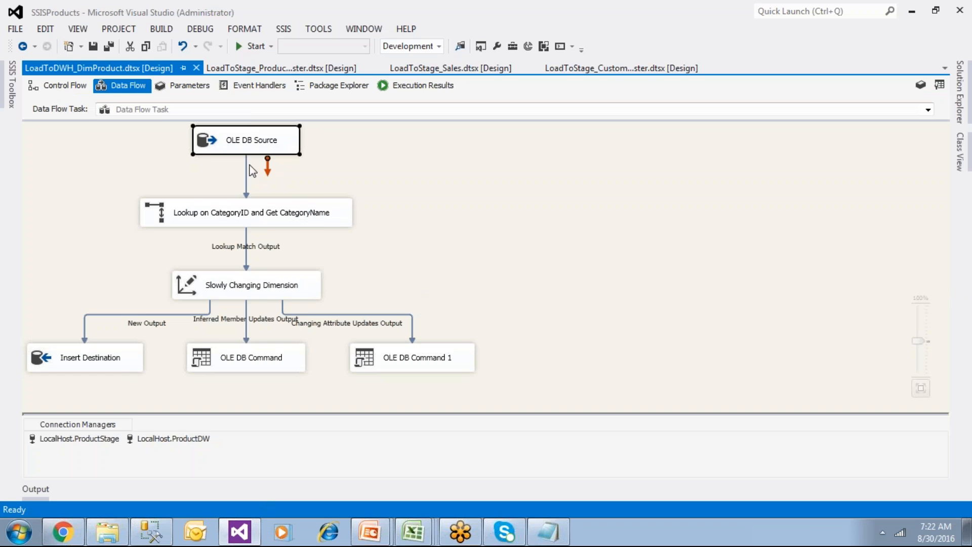
{"action": "left_click", "coordinate": [274, 217]}
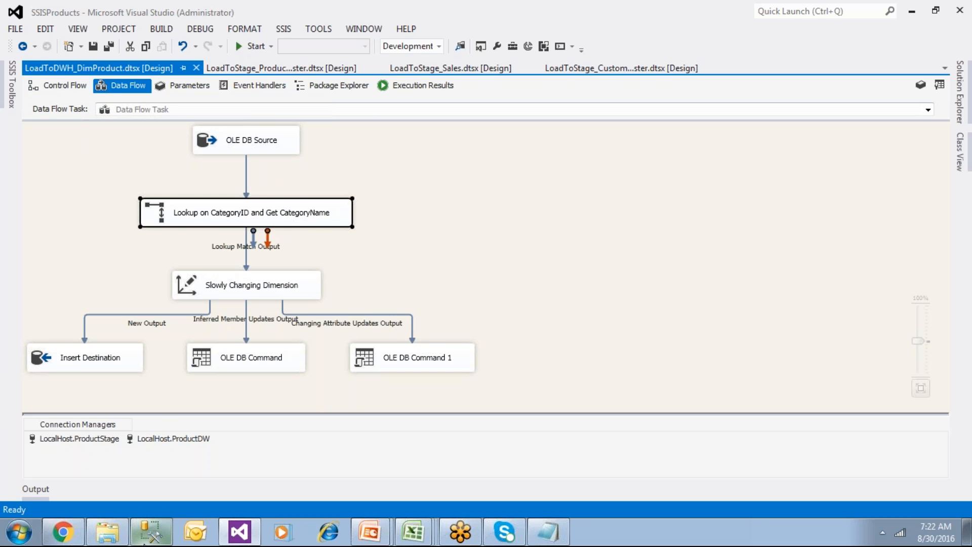
Return to the OLTP script in SQL Server Management Studio and examine the CategoryMaster INSERT statements from Sports through Laptops
{"action": "left_click", "coordinate": [150, 531]}
{"action": "left_click", "coordinate": [475, 224]}
{"action": "left_click_drag", "start_coordinate": [337, 214], "coordinate": [414, 215]}
{"action": "left_click", "coordinate": [362, 234]}
{"action": "left_click", "coordinate": [445, 236], "text": "shift"}
{"action": "left_click", "coordinate": [352, 247]}
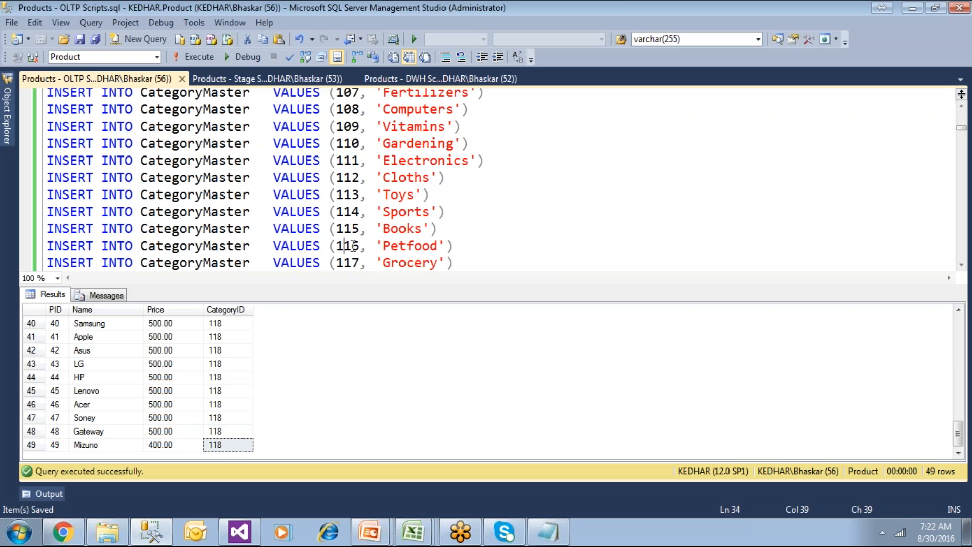
{"action": "scroll", "coordinate": [403, 240], "scroll_direction": "down", "scroll_amount": 3}
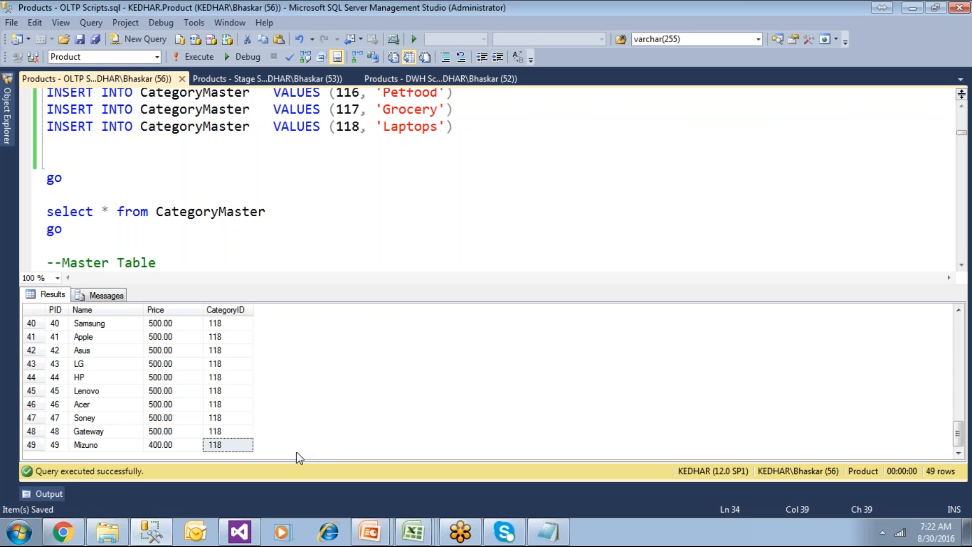
Save the LoadToDWH_DimProduct.dtsx package in Visual Studio and return to the OLTP script in SQL Server Management Studio
{"action": "left_click", "coordinate": [239, 532]}
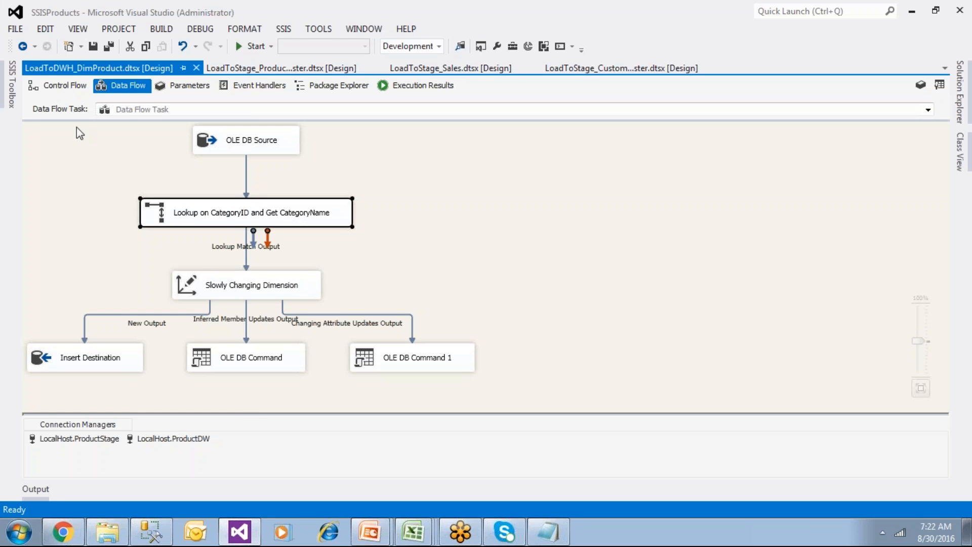
{"action": "left_click", "coordinate": [92, 47]}
{"action": "left_click", "coordinate": [157, 535]}
Run the CategoryMaster SELECT query in the OLTP script and examine the last category rows
{"action": "left_click_drag", "start_coordinate": [88, 237], "coordinate": [35, 217]}
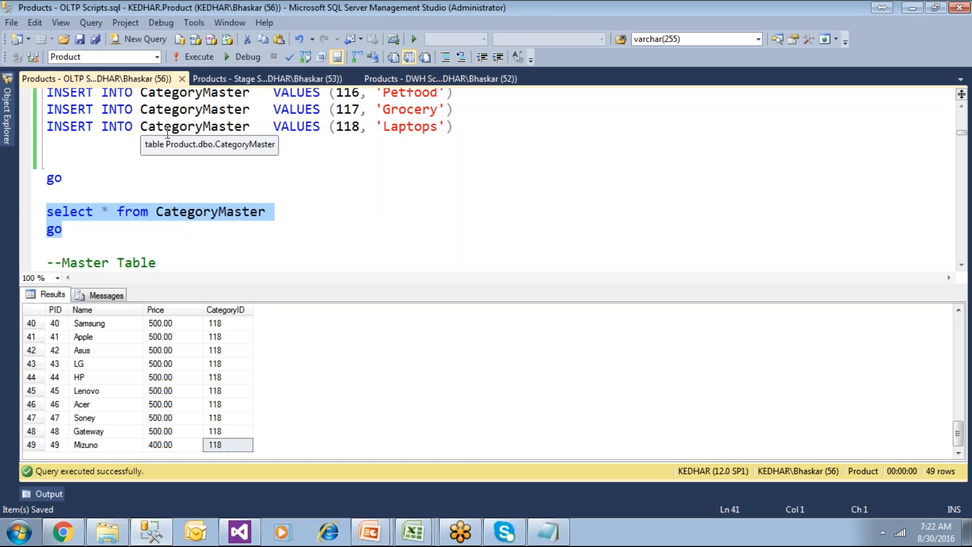
{"action": "left_click", "coordinate": [196, 56]}
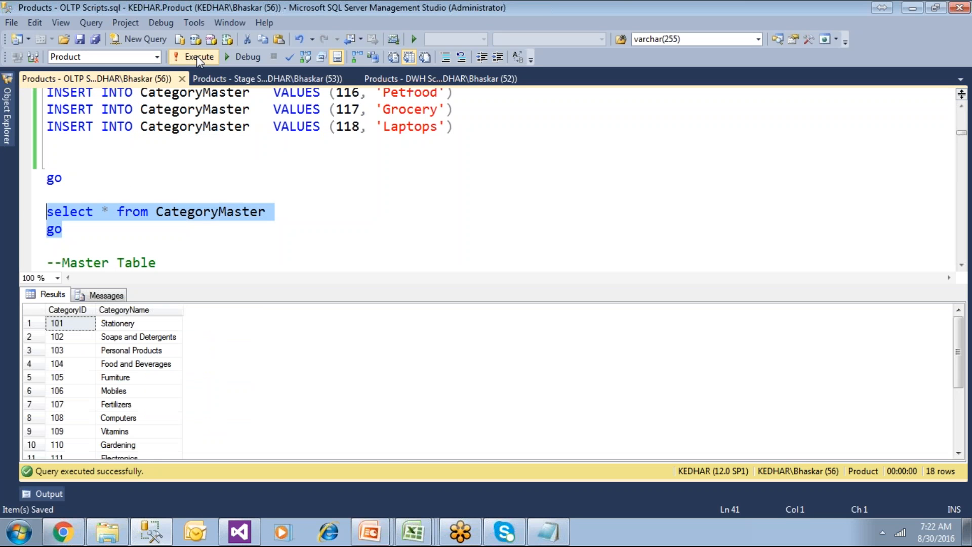
{"action": "left_click", "coordinate": [121, 444]}
{"action": "scroll", "coordinate": [121, 444], "scroll_direction": "down", "scroll_amount": 3}
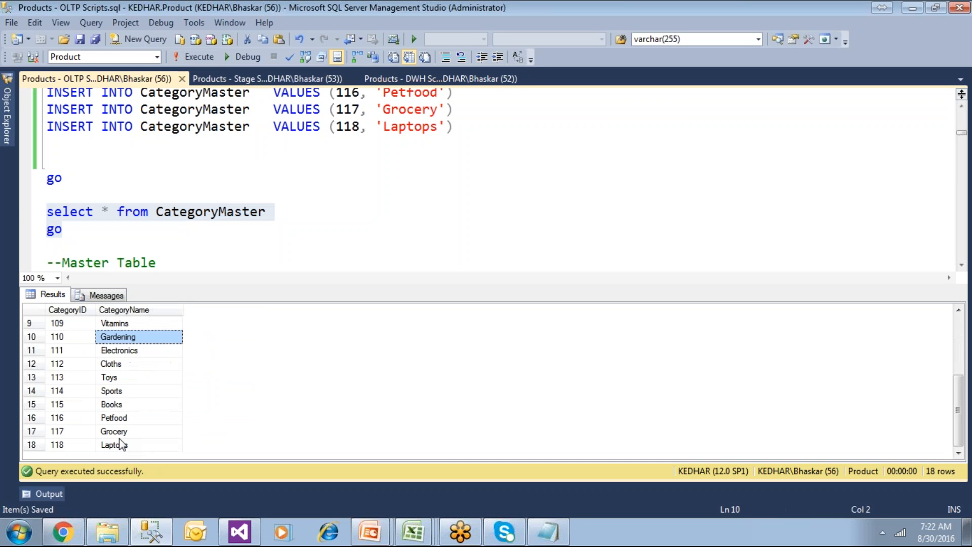
{"action": "left_click", "coordinate": [135, 389]}
{"action": "left_click", "coordinate": [139, 374]}
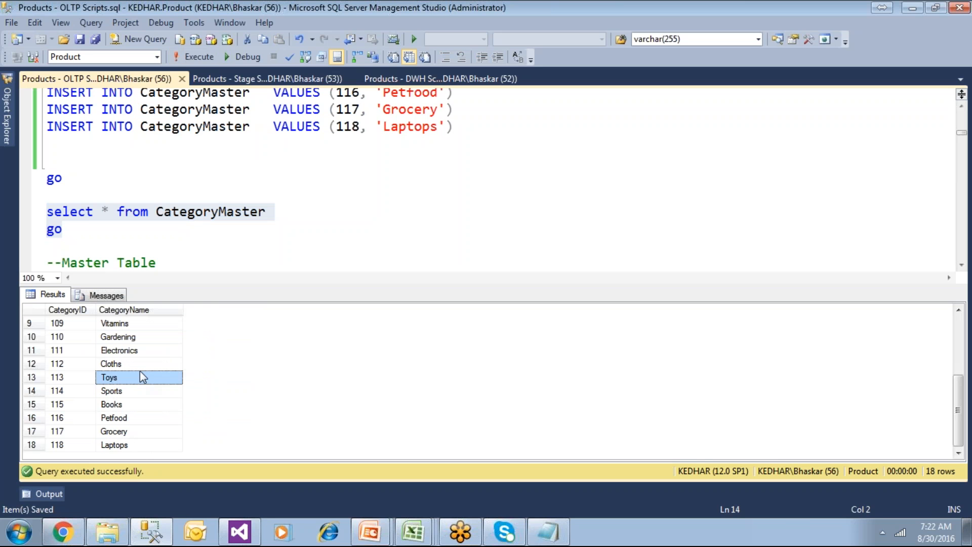
{"action": "left_click", "coordinate": [234, 251]}
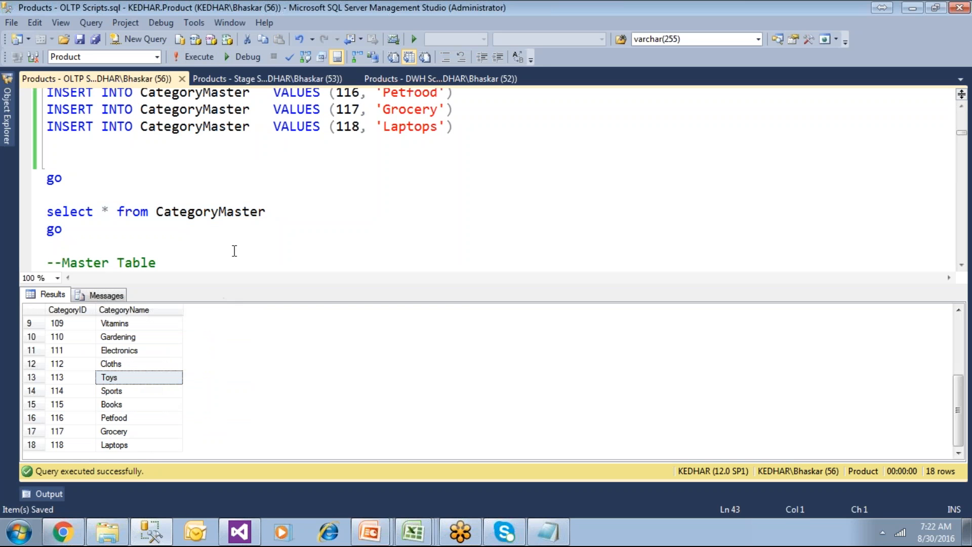
Run the SELECT query on StageCategoryMaster in the stage script and select the Furniture category in its results
{"action": "left_click_drag", "start_coordinate": [94, 234], "coordinate": [46, 212]}
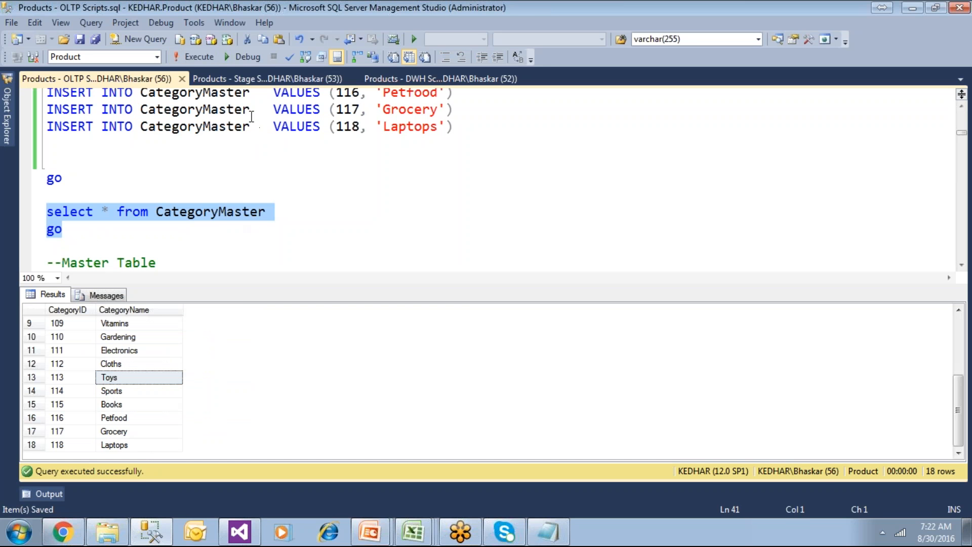
{"action": "left_click", "coordinate": [260, 80]}
{"action": "left_click", "coordinate": [314, 184]}
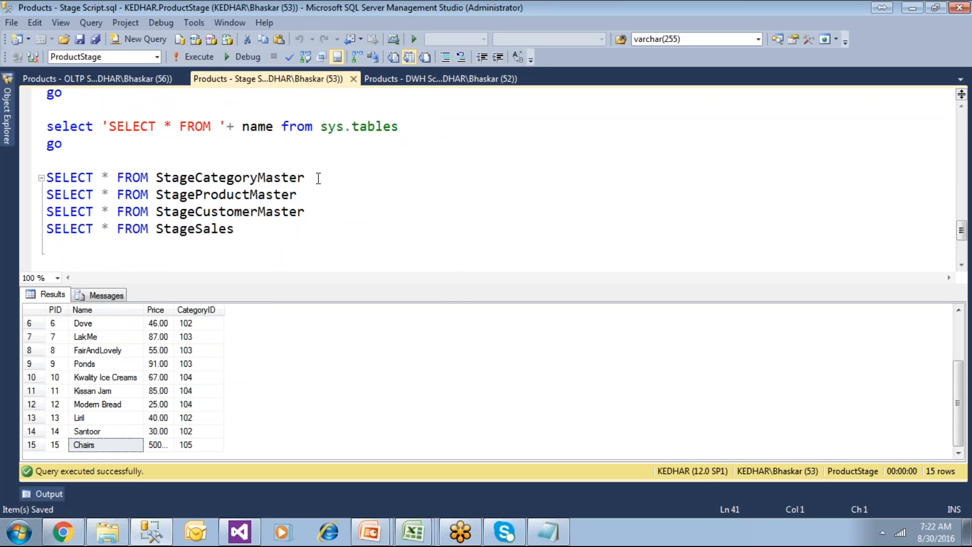
{"action": "left_click", "coordinate": [40, 180], "text": "shift"}
{"action": "left_click", "coordinate": [182, 56]}
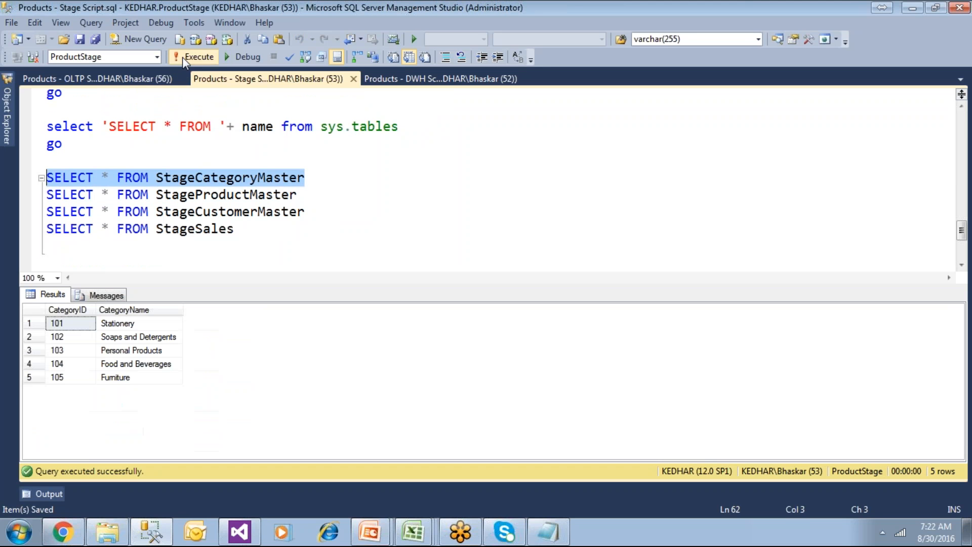
{"action": "left_click", "coordinate": [138, 378]}
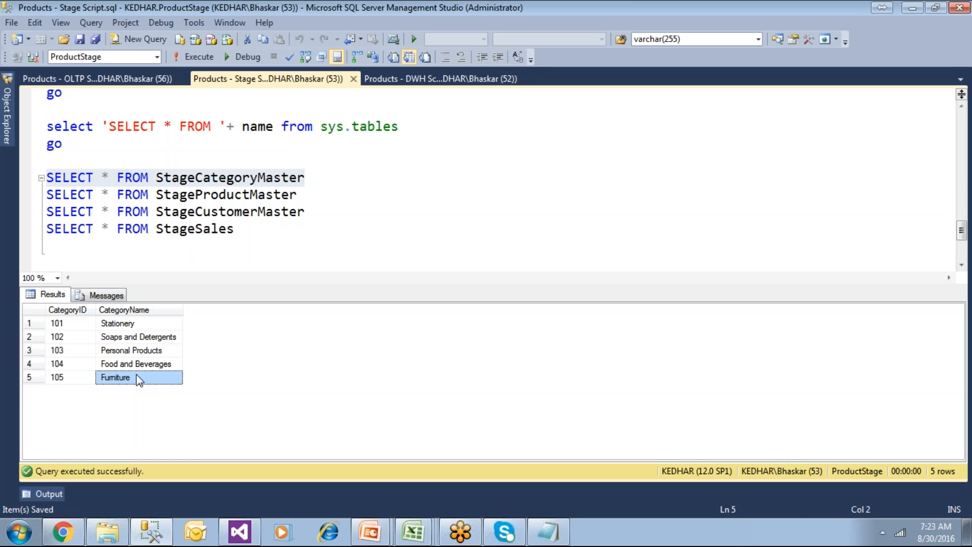
Compare the OLTP script's CategoryMaster results with the stage results, then select the StageProductMaster and StageCategoryMaster table names in the stage queries
{"action": "key", "text": "ctrl+Tab"}
{"action": "left_click", "coordinate": [131, 429]}
{"action": "left_click", "coordinate": [279, 82]}
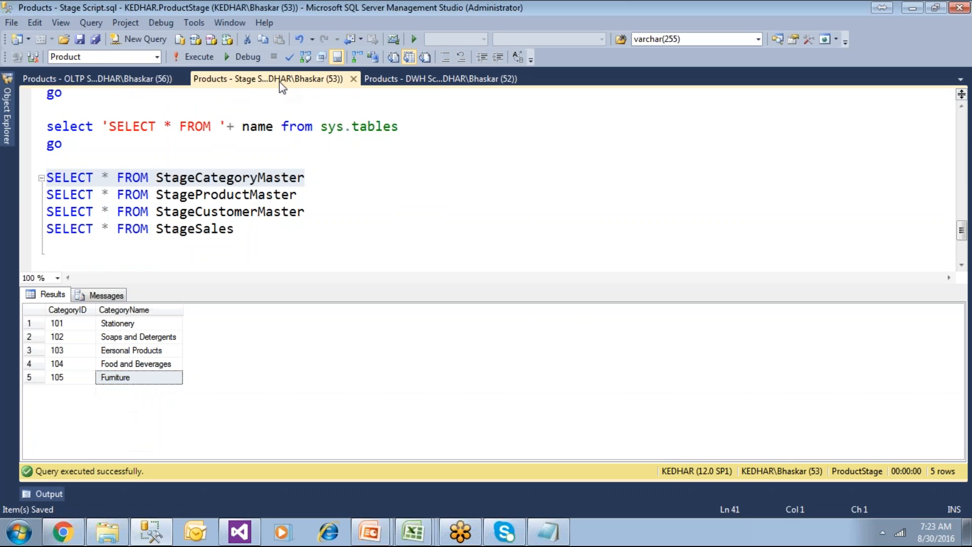
{"action": "left_click", "coordinate": [327, 183]}
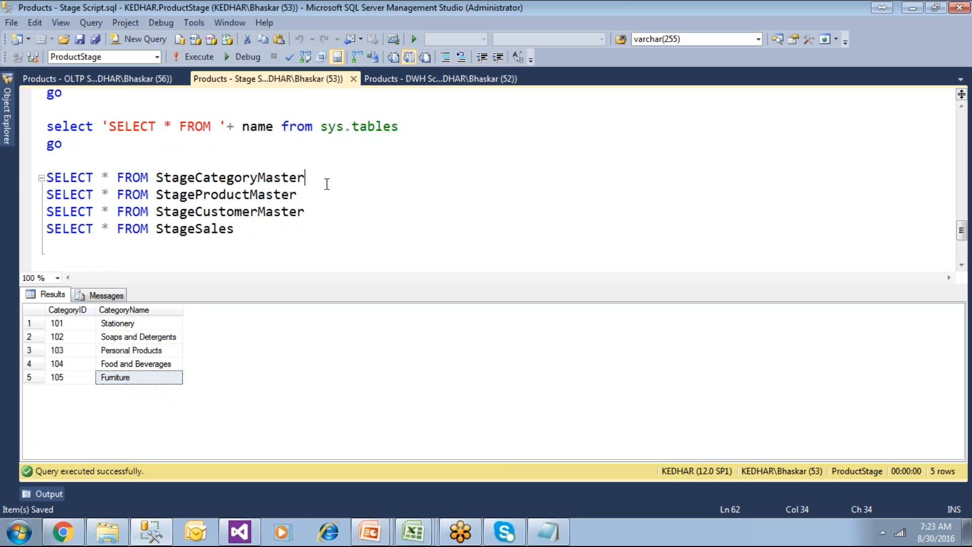
{"action": "double_click", "coordinate": [269, 197]}
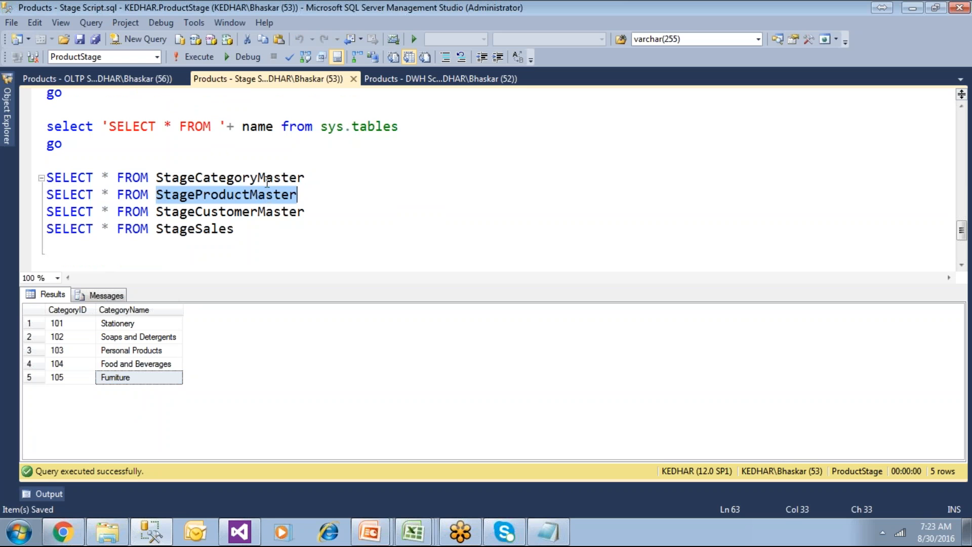
{"action": "double_click", "coordinate": [298, 178]}
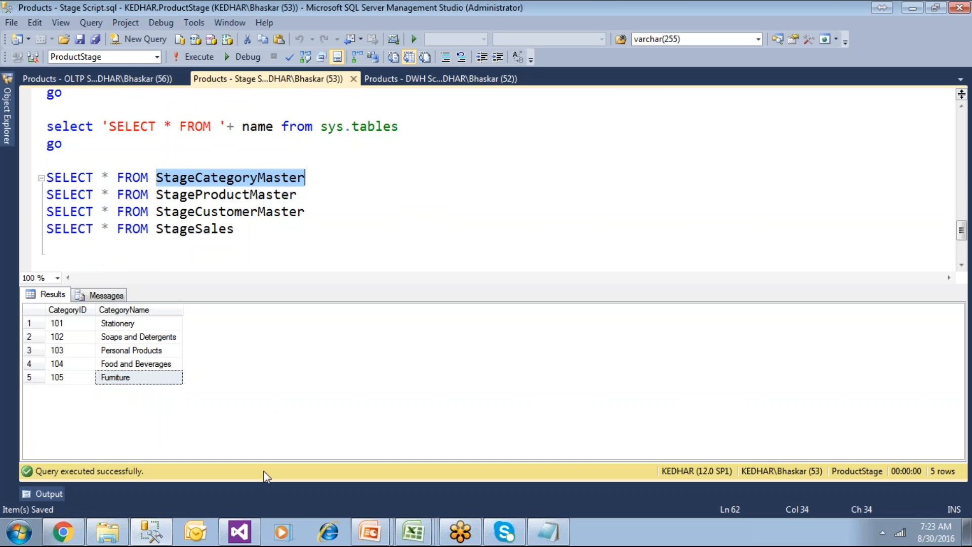
Switch to Visual Studio, save the LoadToDWH_DimProduct.dtsx package and display the SSIS packages in the SSISProducts solution
{"action": "left_click", "coordinate": [239, 531]}
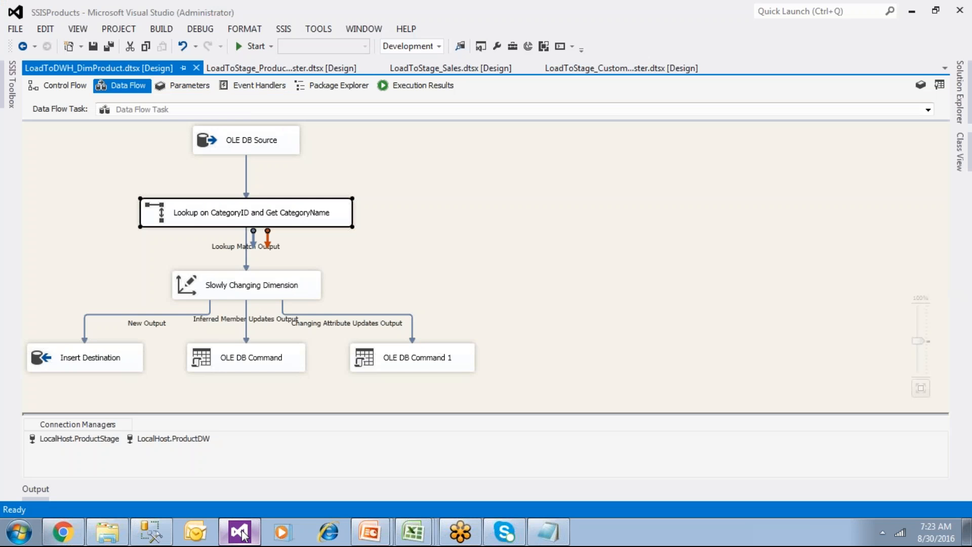
{"action": "left_click", "coordinate": [95, 49]}
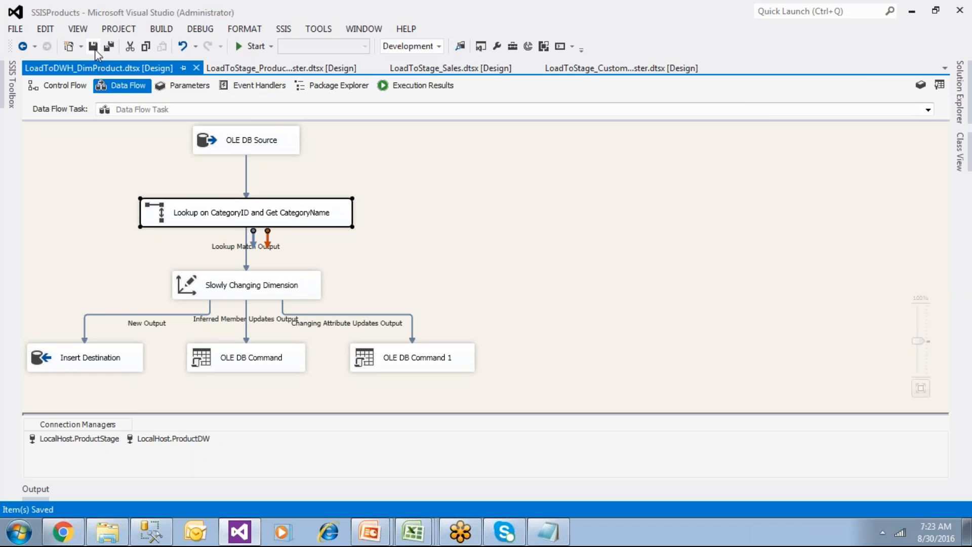
{"action": "left_click", "coordinate": [960, 108]}
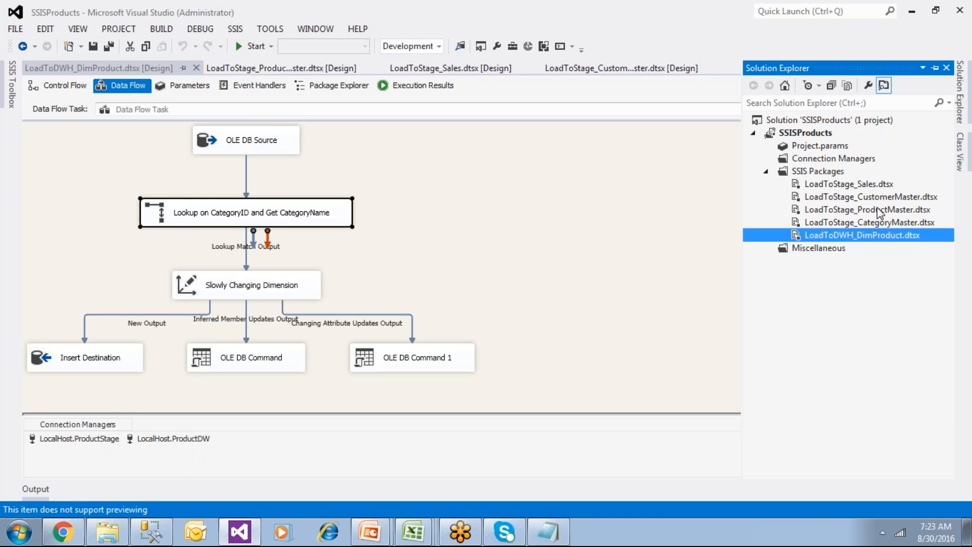
Run the LoadToStage_CategoryMaster.dtsx package and return to design mode once execution completes
{"action": "double_click", "coordinate": [876, 223]}
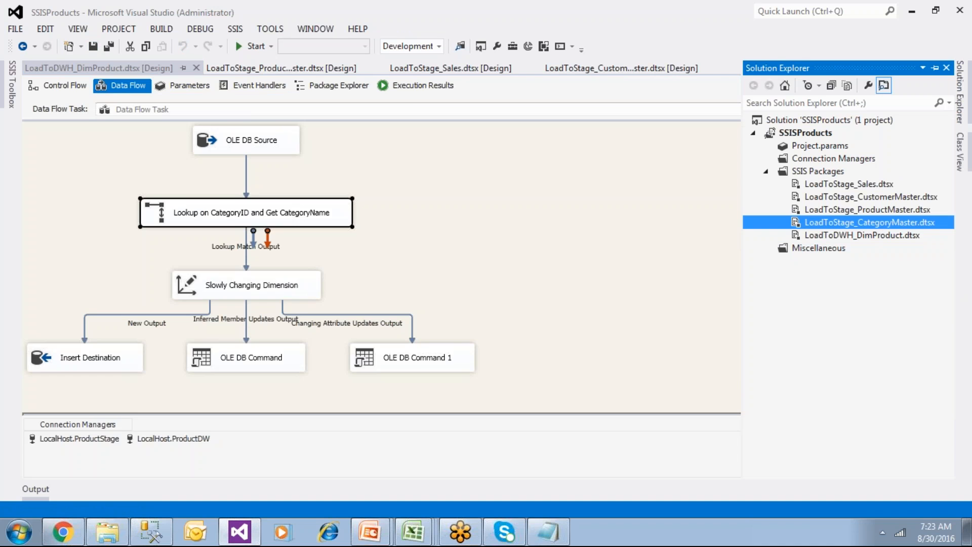
{"action": "left_click", "coordinate": [129, 88]}
{"action": "left_click", "coordinate": [246, 47]}
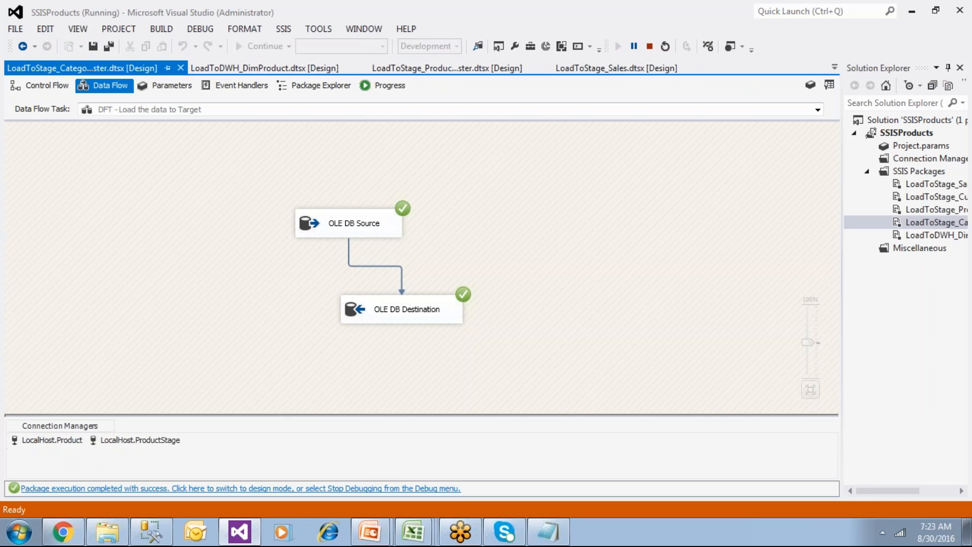
{"action": "left_click", "coordinate": [293, 488]}
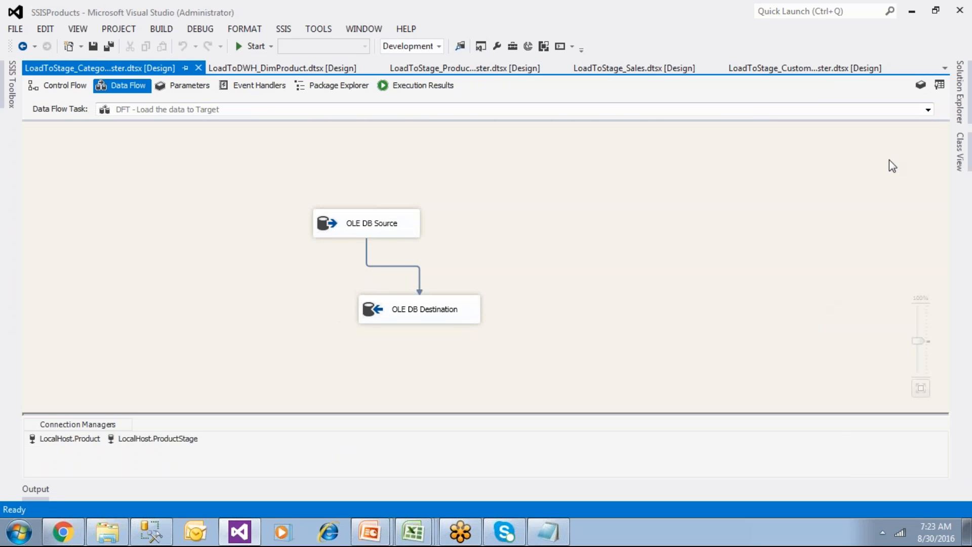
Execute the LoadToStage_ProductMaster.dtsx package, then switch back to design mode
{"action": "left_click", "coordinate": [960, 91]}
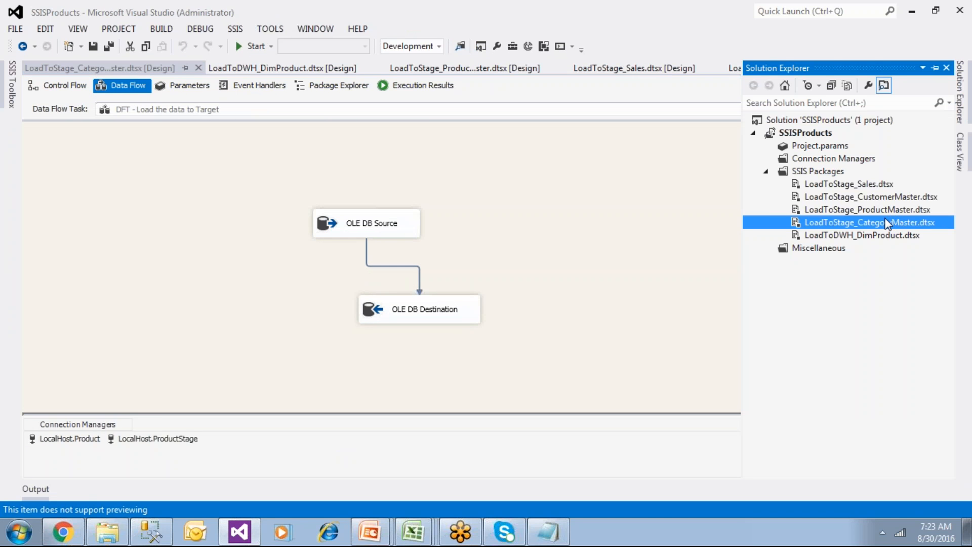
{"action": "double_click", "coordinate": [884, 212]}
{"action": "left_click", "coordinate": [255, 46]}
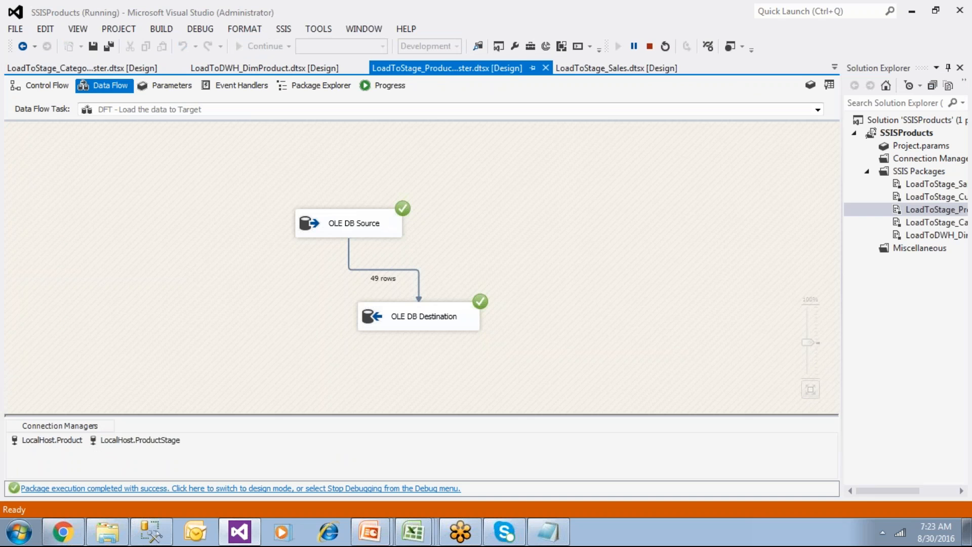
{"action": "left_click", "coordinate": [350, 488]}
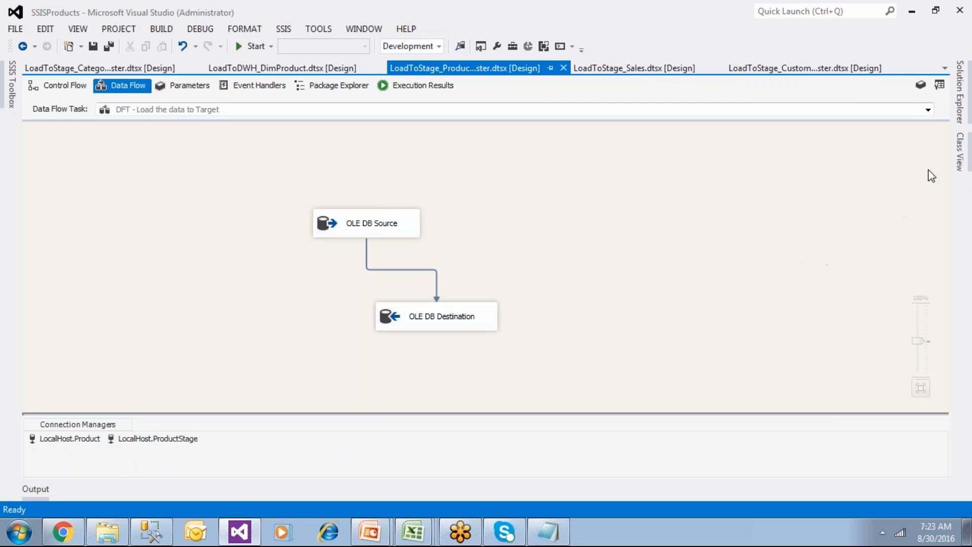
Open and run the LoadToDWH_DimProduct.dtsx package, then leave debugging for design mode
{"action": "left_click", "coordinate": [959, 108]}
{"action": "double_click", "coordinate": [879, 236]}
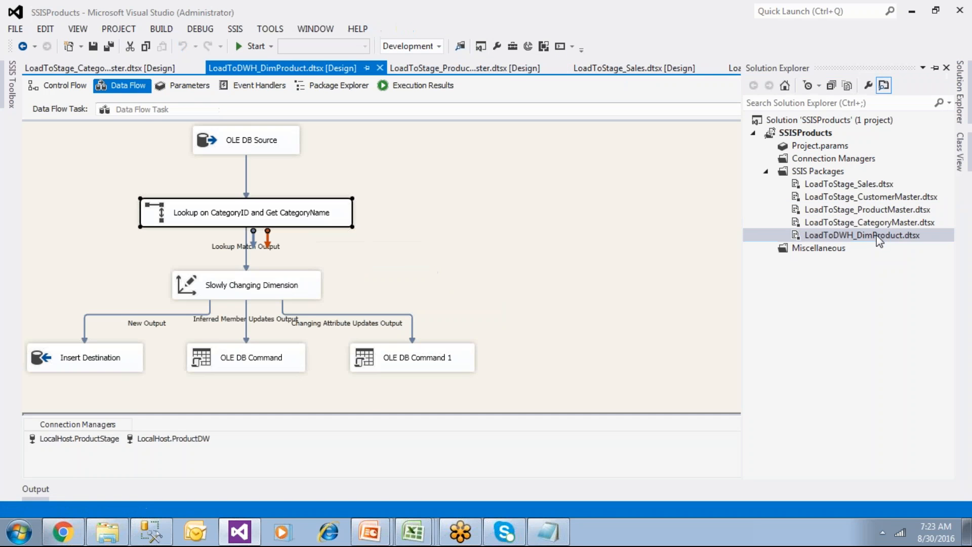
{"action": "left_click", "coordinate": [238, 47]}
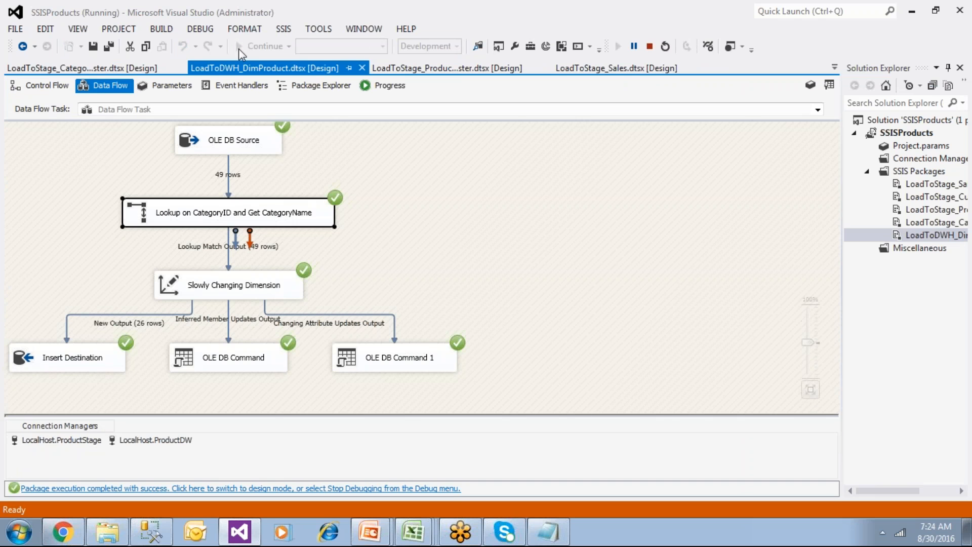
{"action": "left_click", "coordinate": [162, 487]}
Switch to SQL Server Management Studio and run only the StageCategoryMaster SELECT query in the Stage script
{"action": "left_click", "coordinate": [153, 534]}
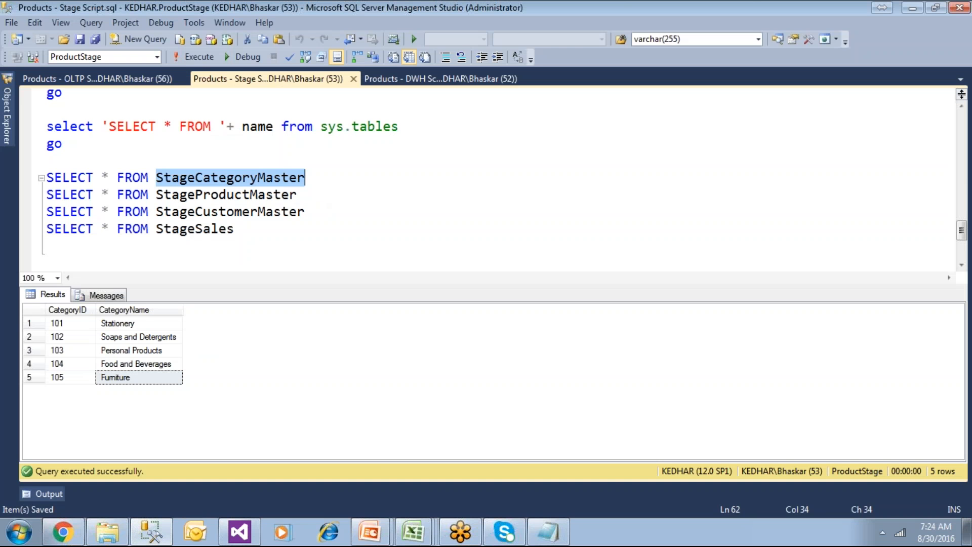
{"action": "left_click", "coordinate": [319, 176]}
{"action": "left_click_drag", "start_coordinate": [324, 175], "coordinate": [40, 178]}
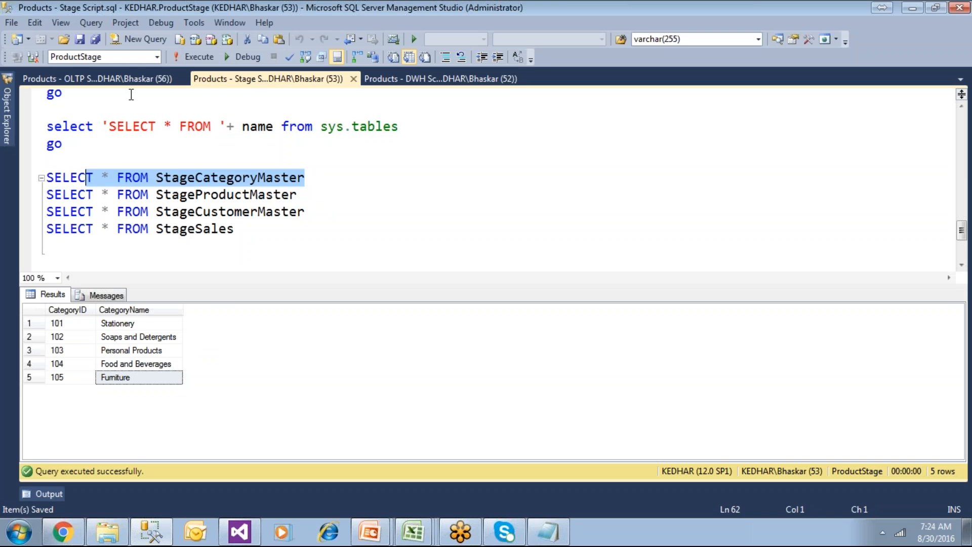
{"action": "left_click", "coordinate": [189, 53]}
{"action": "left_click", "coordinate": [156, 416]}
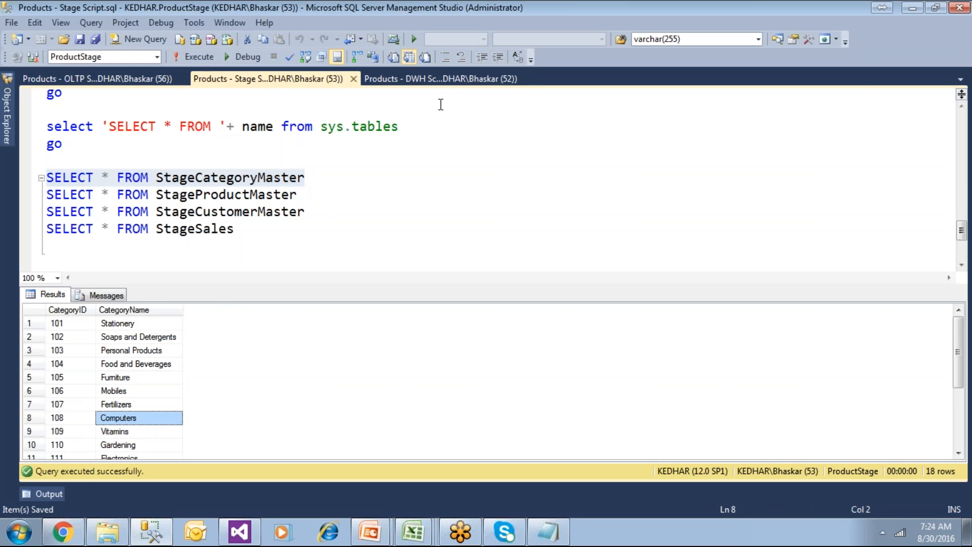
Run the DimProduct SELECT query in the DWH script and examine the loaded rows through to the last product
{"action": "left_click", "coordinate": [440, 78]}
{"action": "left_click_drag", "start_coordinate": [248, 120], "coordinate": [18, 116]}
{"action": "left_click", "coordinate": [187, 59]}
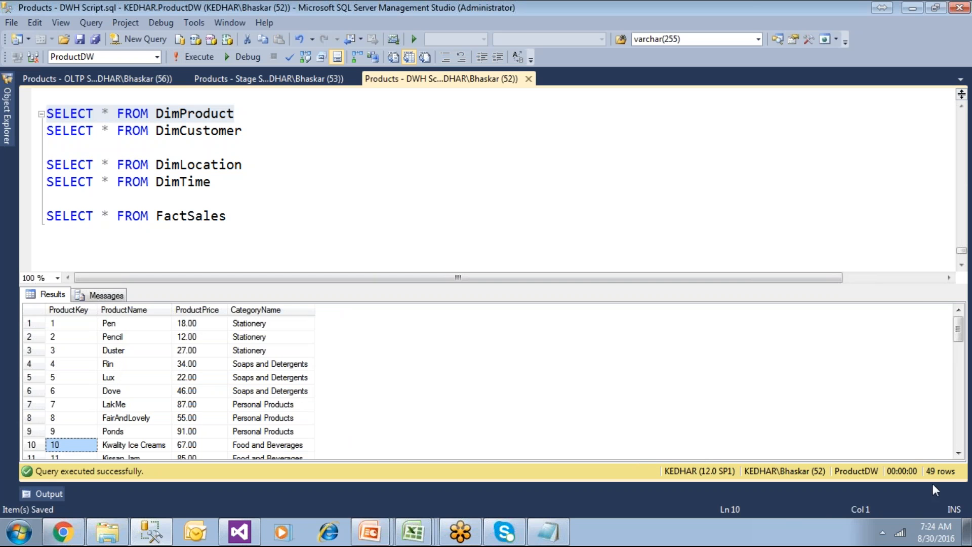
{"action": "left_click_drag", "start_coordinate": [958, 335], "coordinate": [958, 435]}
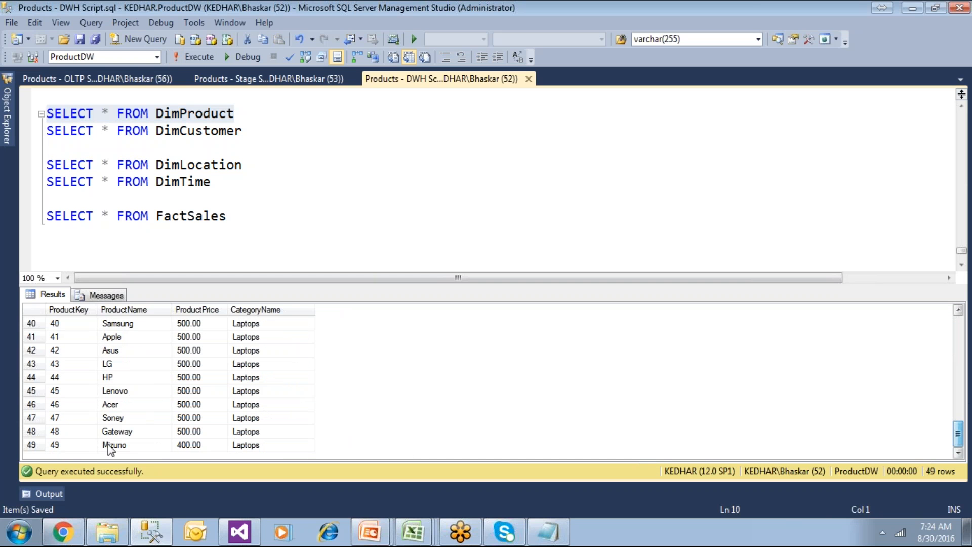
{"action": "left_click", "coordinate": [32, 445]}
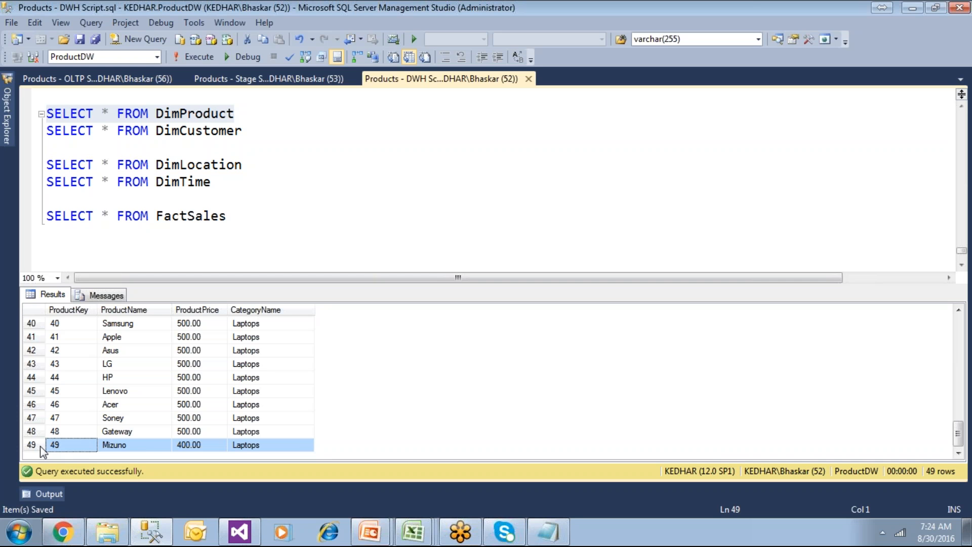
{"action": "left_click", "coordinate": [109, 404]}
{"action": "left_click", "coordinate": [112, 378]}
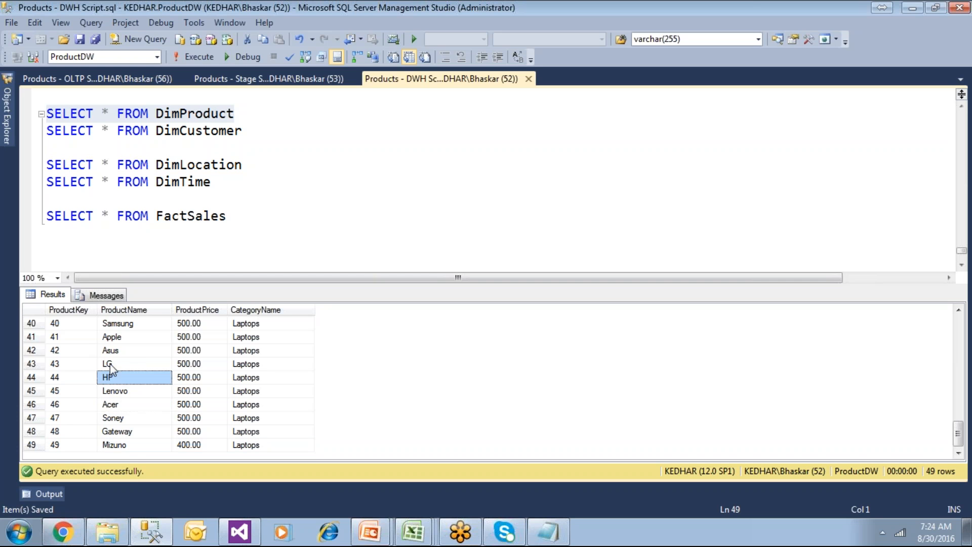
{"action": "left_click", "coordinate": [255, 363]}
{"action": "scroll", "coordinate": [255, 363], "scroll_direction": "up", "scroll_amount": 13}
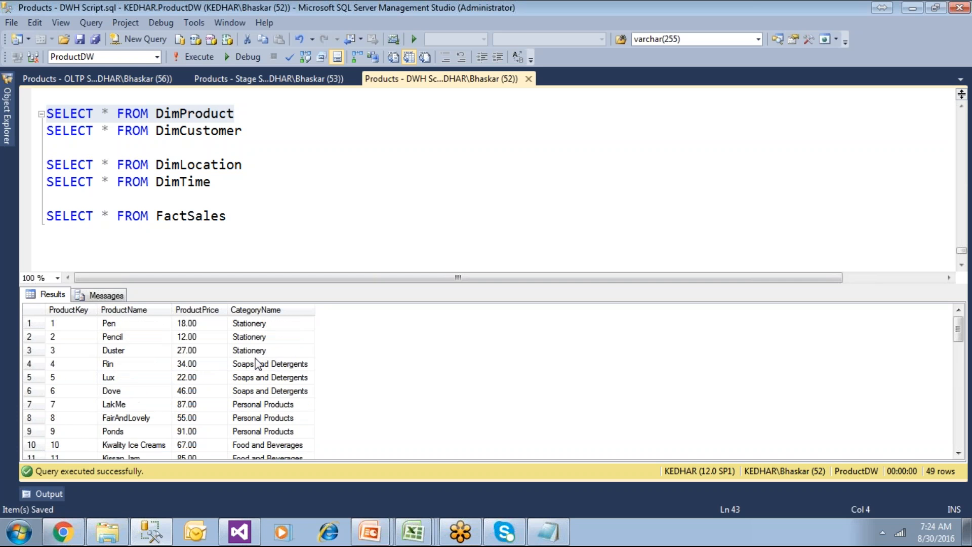
Run the DimCustomer SELECT query in the DWH script and check its columns
{"action": "left_click_drag", "start_coordinate": [251, 131], "coordinate": [33, 136]}
{"action": "left_click", "coordinate": [195, 58]}
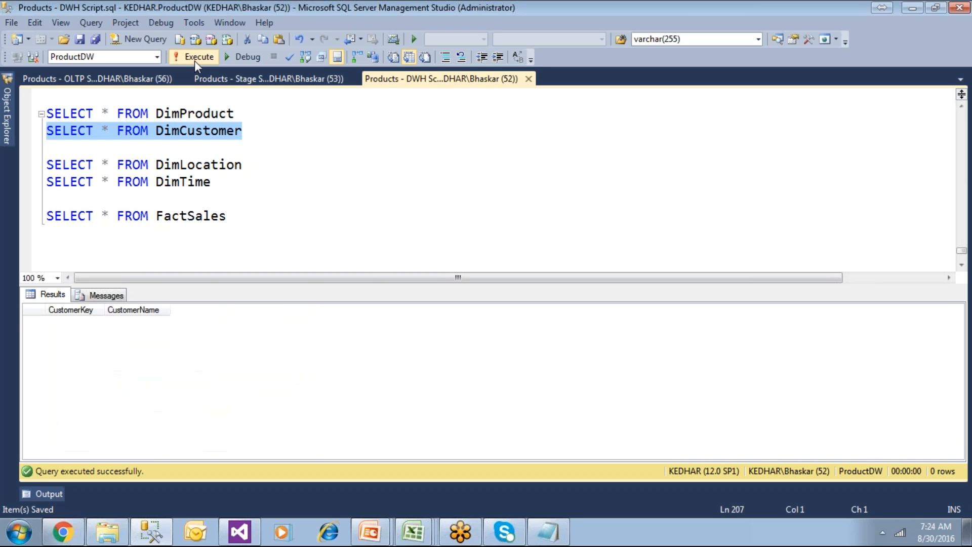
{"action": "left_click", "coordinate": [85, 315]}
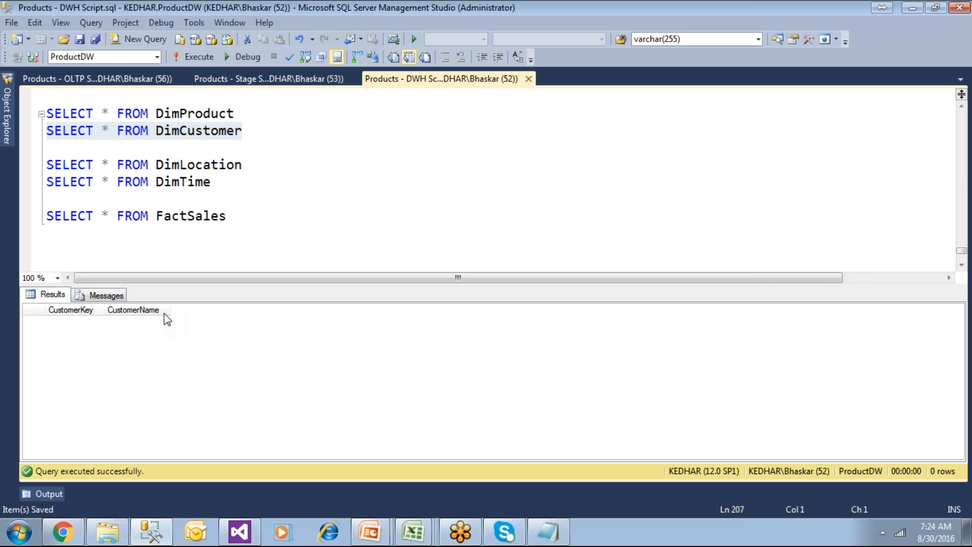
In the OLTP script, set the CustomerMaster SELECT query apart with a blank line before and after it
{"action": "left_click", "coordinate": [81, 79]}
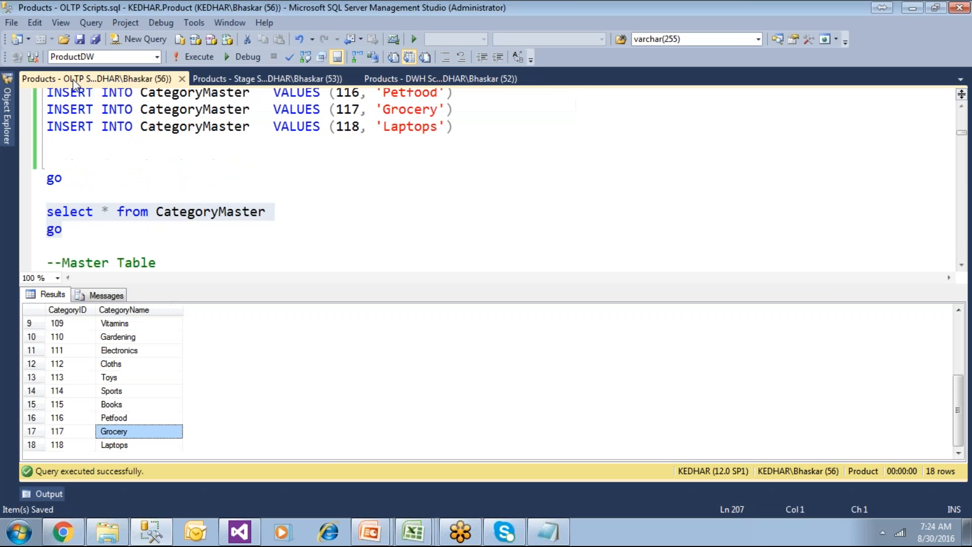
{"action": "left_click", "coordinate": [220, 196]}
{"action": "scroll", "coordinate": [221, 202], "scroll_direction": "down", "scroll_amount": 3}
{"action": "scroll", "coordinate": [221, 202], "scroll_direction": "down", "scroll_amount": 20}
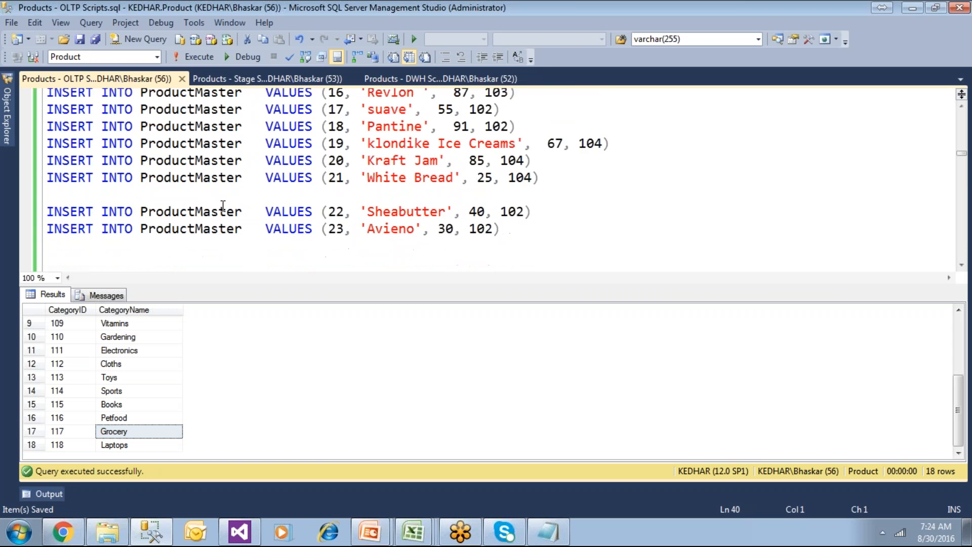
{"action": "scroll", "coordinate": [229, 201], "scroll_direction": "down", "scroll_amount": 20}
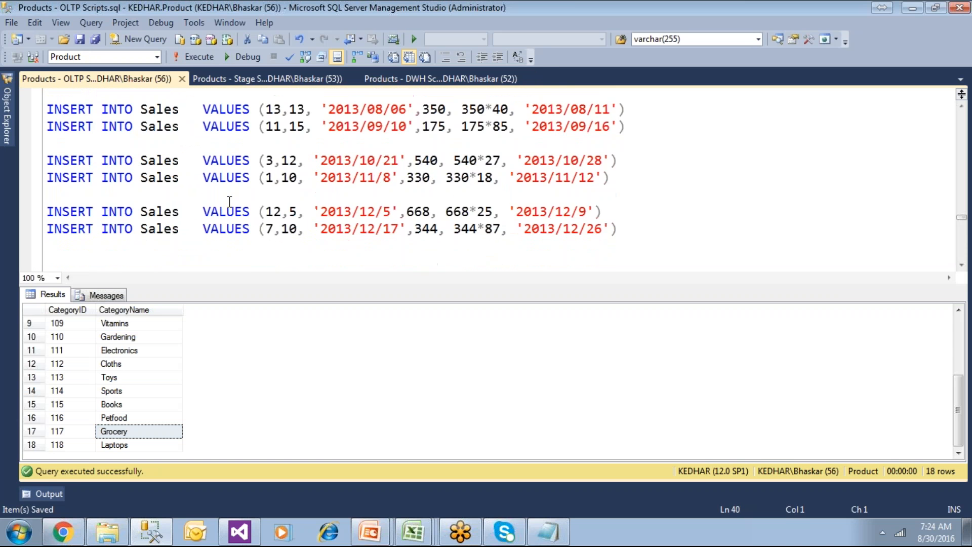
{"action": "scroll", "coordinate": [230, 201], "scroll_direction": "down", "scroll_amount": 5}
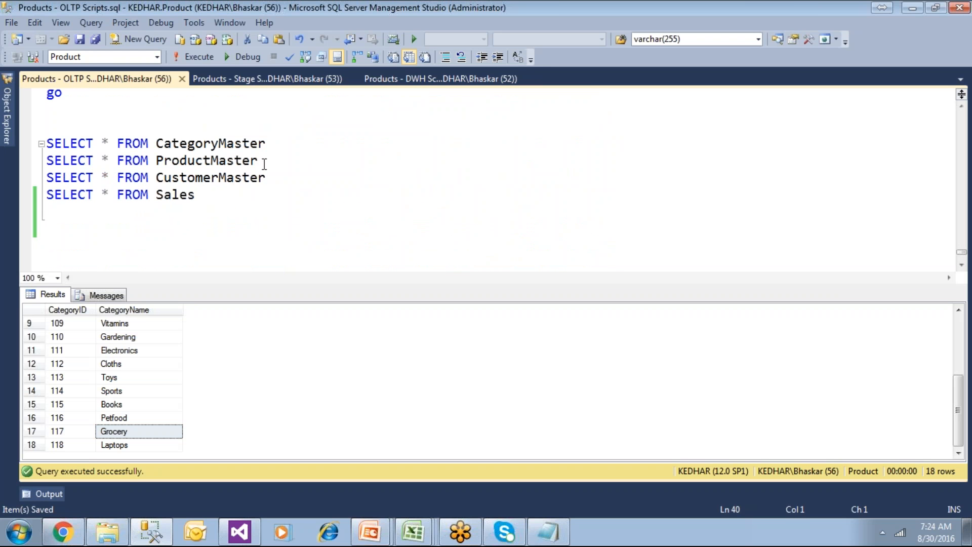
{"action": "left_click", "coordinate": [276, 180]}
{"action": "key", "text": "Up"}
{"action": "key", "text": "Return"}
{"action": "left_click", "coordinate": [273, 188]}
{"action": "key", "text": "Return"}
Run the CustomerMaster SELECT query and select the City column in its results
{"action": "left_click_drag", "start_coordinate": [272, 194], "coordinate": [46, 197]}
{"action": "left_click", "coordinate": [201, 60]}
{"action": "left_click", "coordinate": [165, 310]}
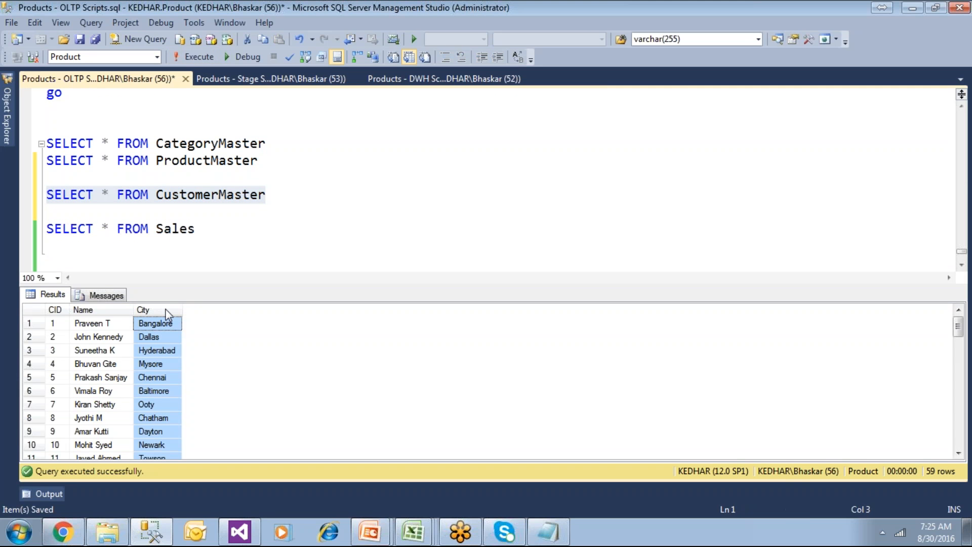
Return to the DWH script and rerun the DimCustomer SELECT query for comparison with the source table
{"action": "left_click", "coordinate": [430, 79]}
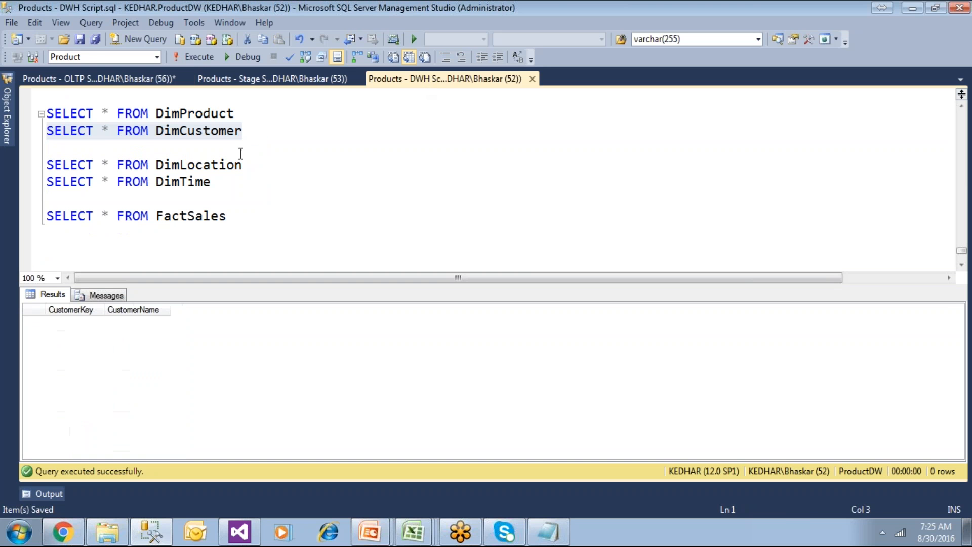
{"action": "left_click_drag", "start_coordinate": [253, 129], "coordinate": [31, 132]}
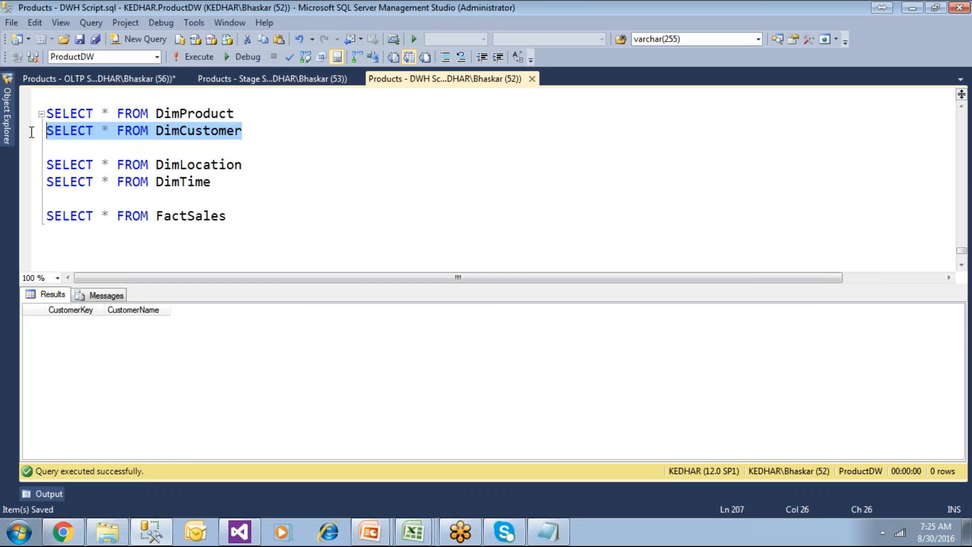
{"action": "left_click", "coordinate": [200, 58]}
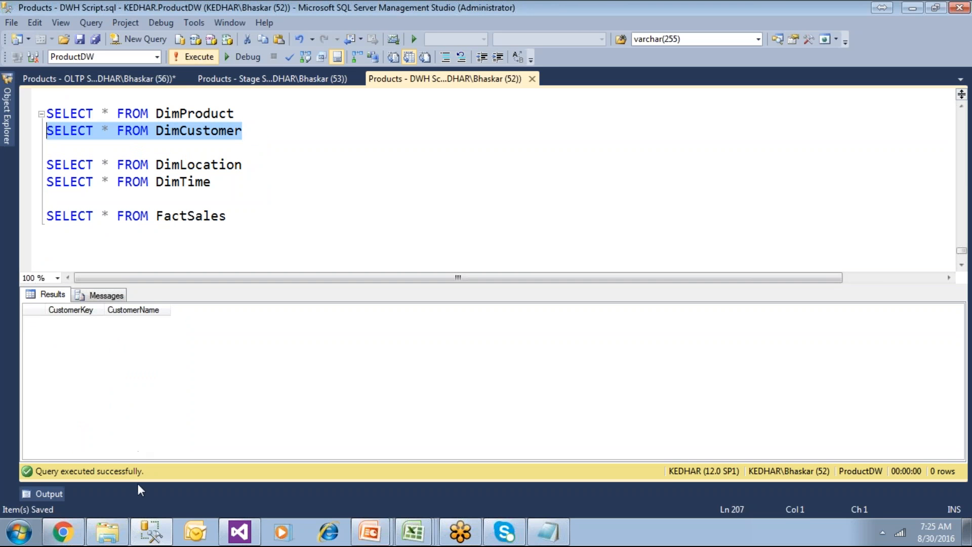
Switch to the ETL Mapping Doc workbook in Excel and show its DimCustomer sheet
{"action": "left_click", "coordinate": [424, 538]}
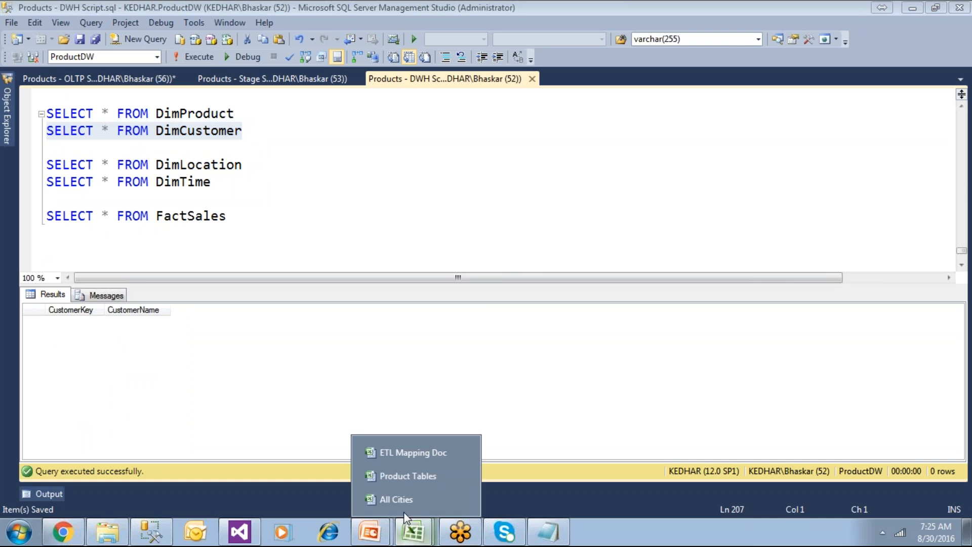
{"action": "left_click", "coordinate": [410, 451]}
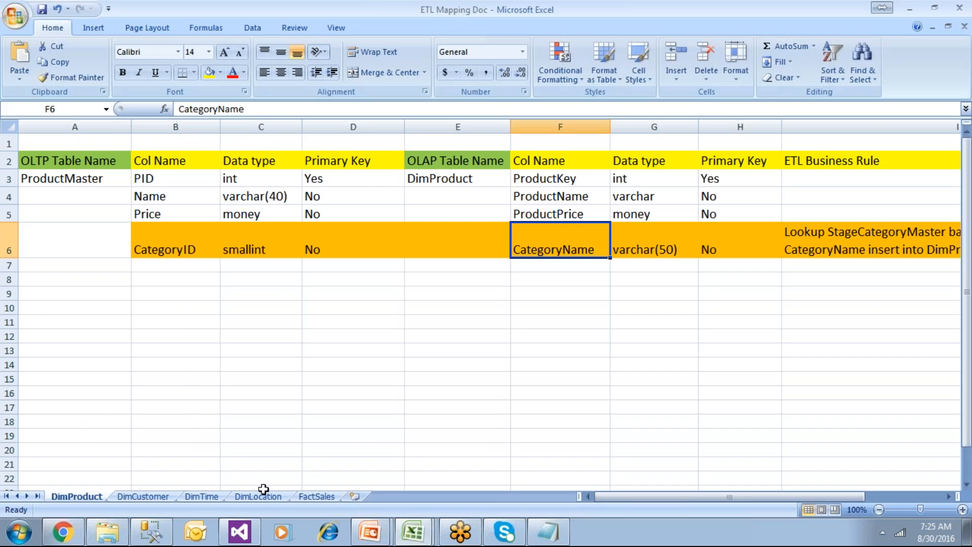
{"action": "left_click", "coordinate": [143, 496]}
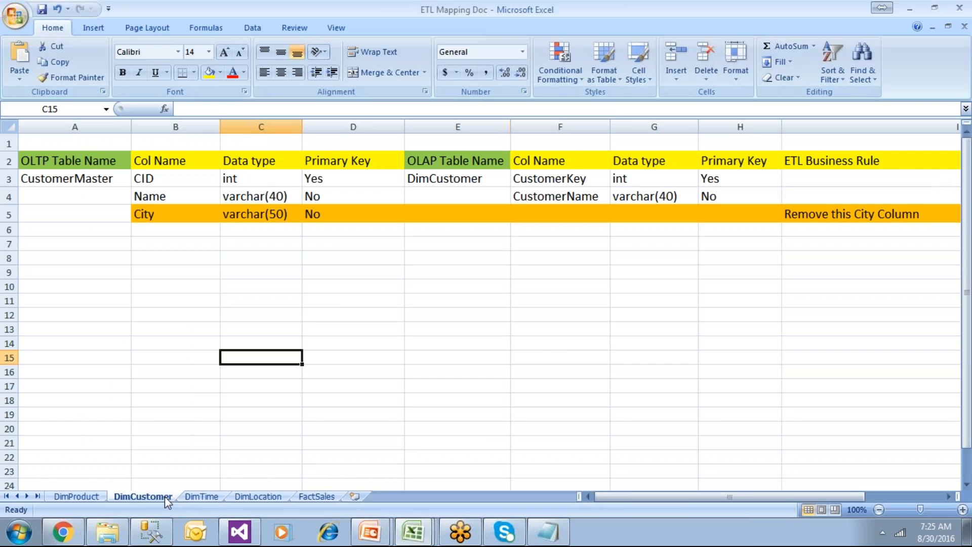
{"action": "left_click", "coordinate": [342, 302]}
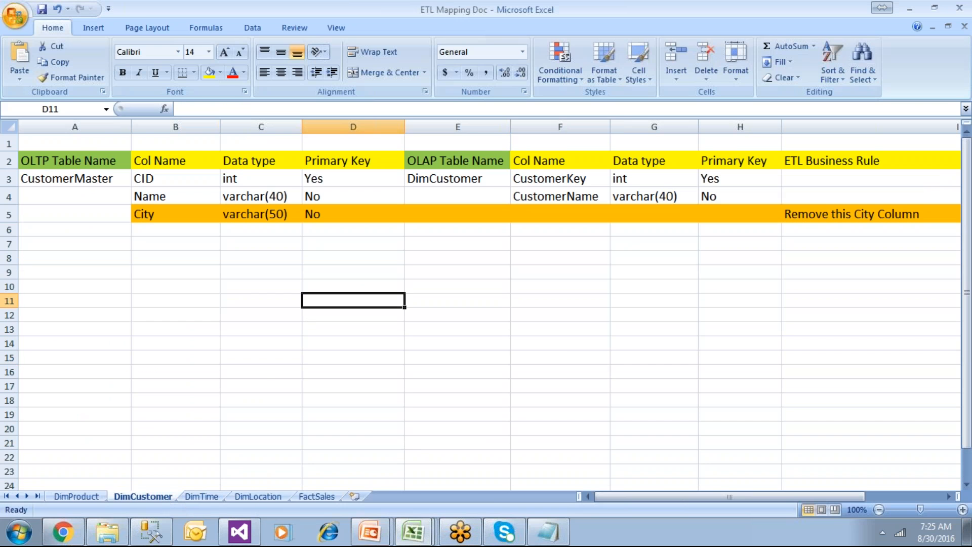
Examine how CID and Name map to CustomerKey and CustomerName with their data types, and the business rule for City
{"action": "left_click", "coordinate": [166, 186]}
{"action": "left_click_drag", "start_coordinate": [165, 189], "coordinate": [167, 198]}
{"action": "left_click", "coordinate": [577, 183]}
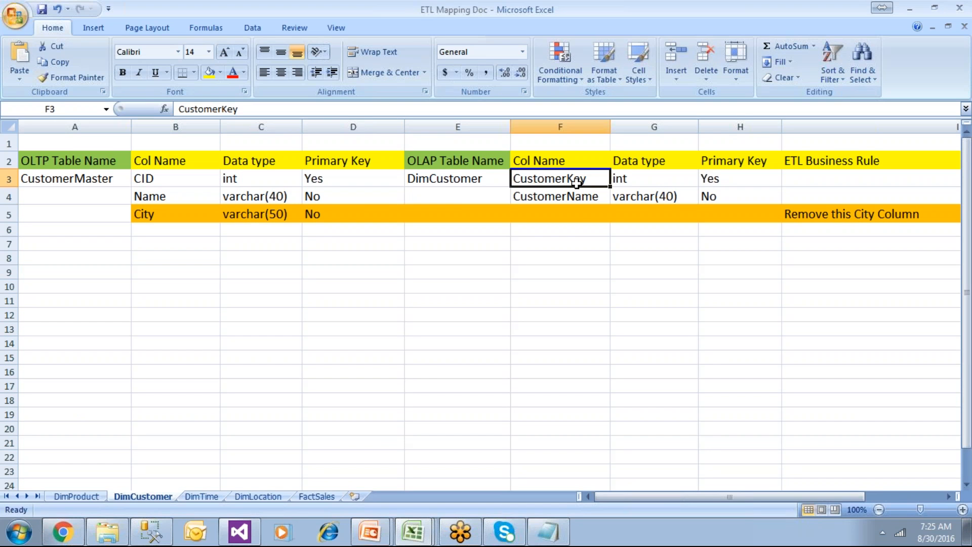
{"action": "left_click", "coordinate": [641, 184]}
{"action": "left_click", "coordinate": [177, 197]}
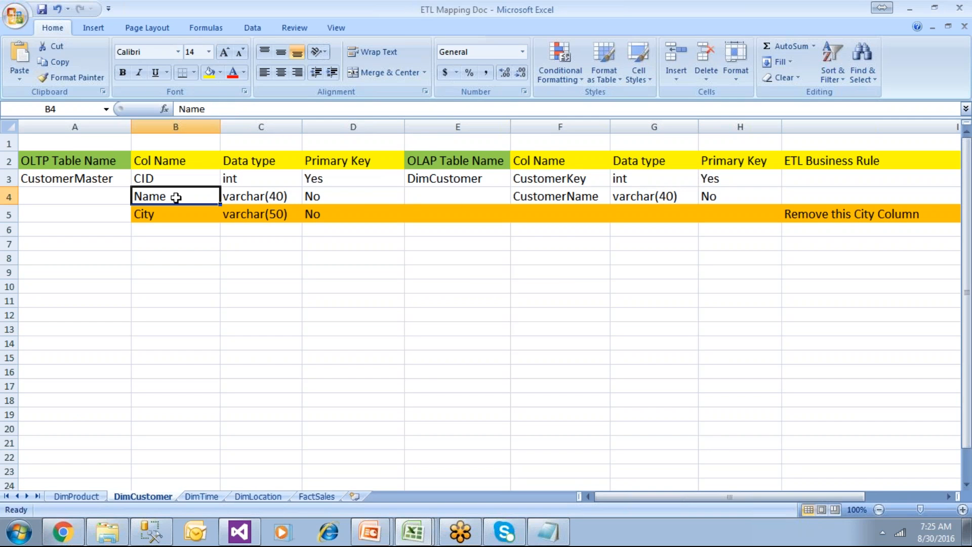
{"action": "left_click", "coordinate": [575, 209]}
{"action": "left_click", "coordinate": [572, 198]}
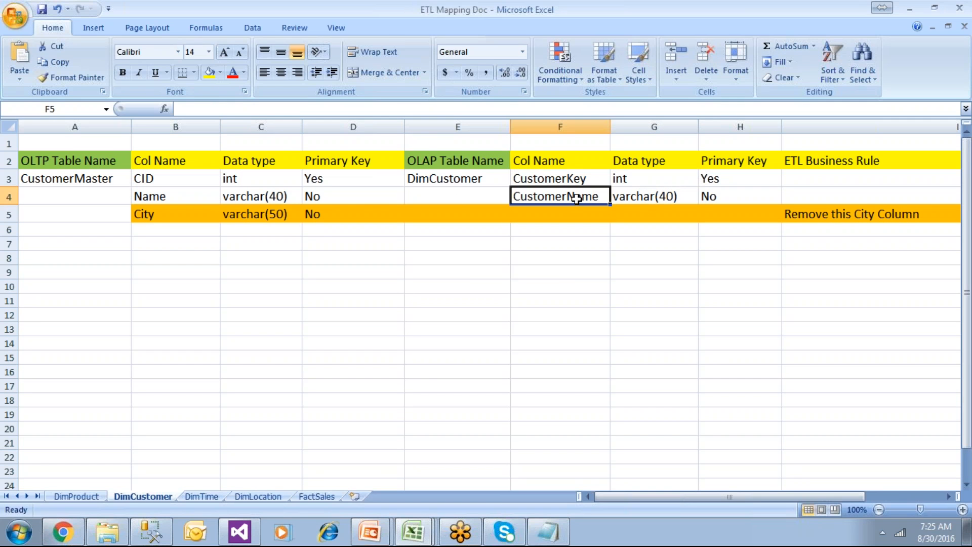
{"action": "left_click", "coordinate": [644, 198]}
{"action": "left_click", "coordinate": [280, 198]}
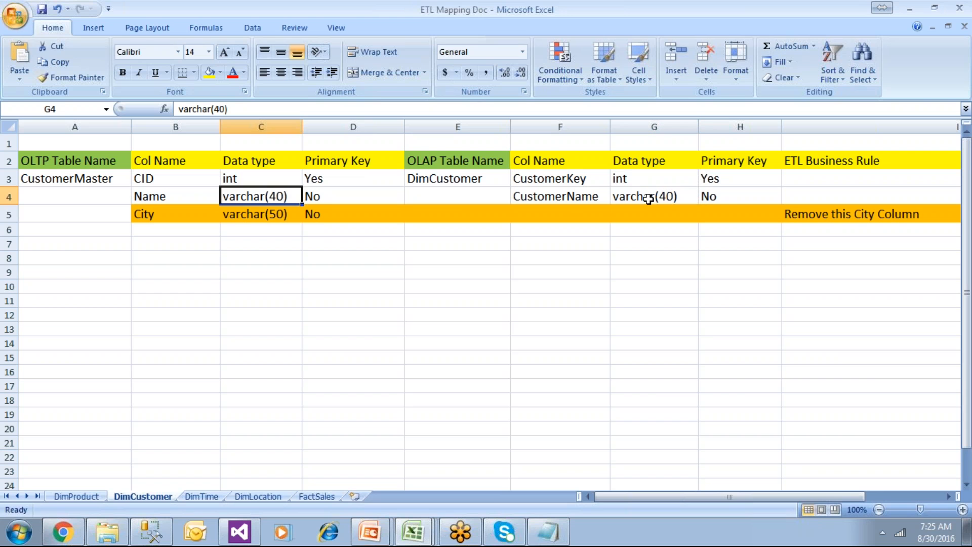
{"action": "left_click", "coordinate": [665, 199]}
{"action": "left_click_drag", "start_coordinate": [156, 216], "coordinate": [337, 218]}
{"action": "left_click_drag", "start_coordinate": [514, 215], "coordinate": [809, 213]}
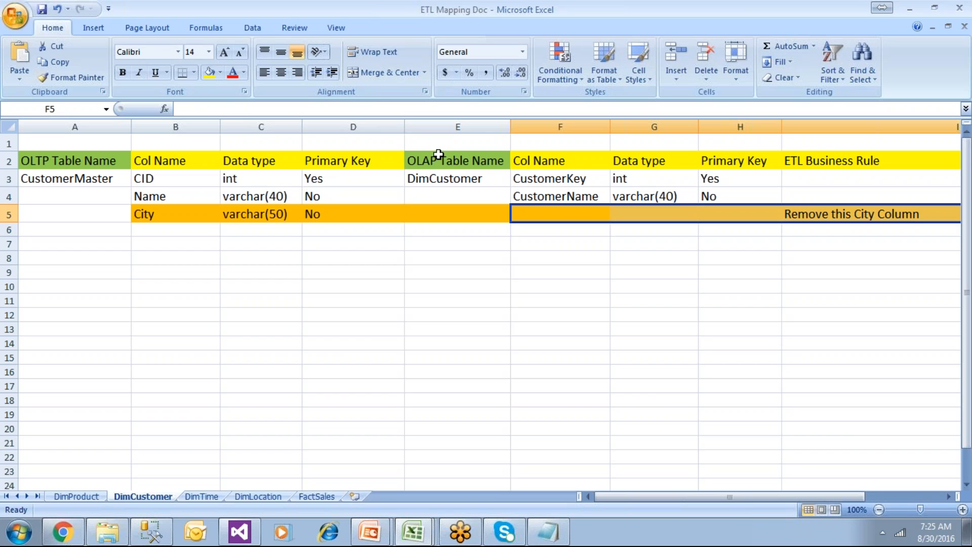
Review the OLAP side of the DimCustomer mapping and view the table names on the FactSales mapping sheet
{"action": "left_click_drag", "start_coordinate": [438, 154], "coordinate": [863, 222]}
{"action": "left_click", "coordinate": [769, 299]}
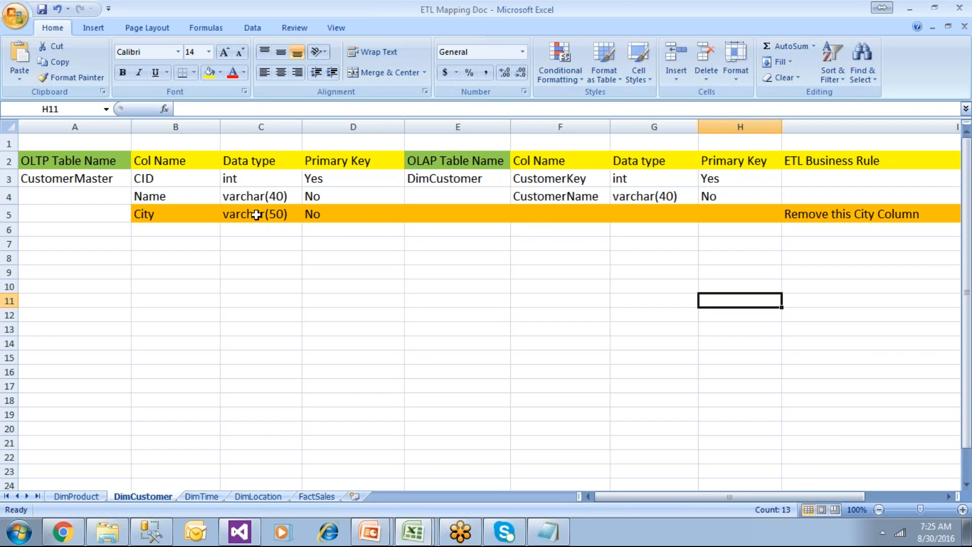
{"action": "left_click", "coordinate": [159, 180]}
{"action": "left_click", "coordinate": [174, 269]}
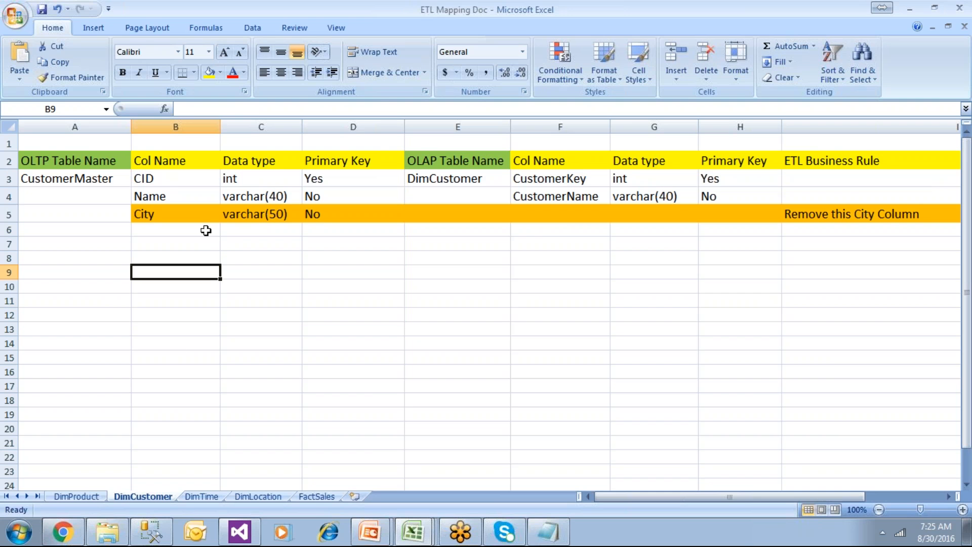
{"action": "left_click", "coordinate": [312, 497]}
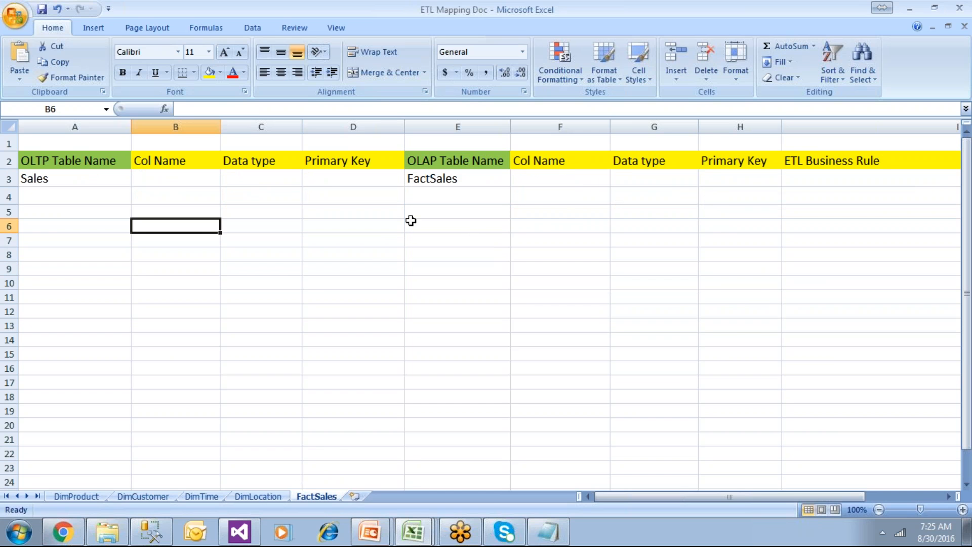
{"action": "left_click", "coordinate": [419, 185]}
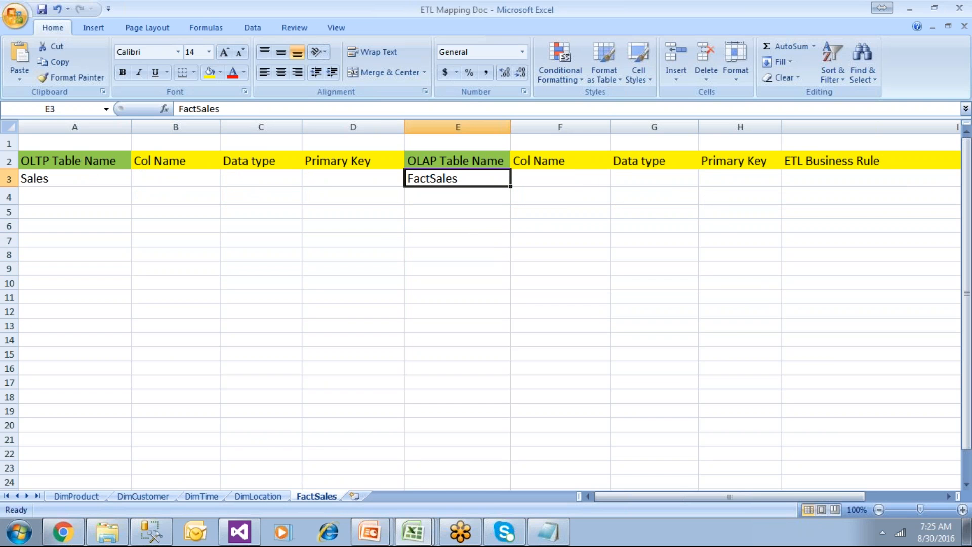
Return to the DimCustomer sheet and compare the source City row with the target columns and the OLTP and OLAP table names
{"action": "left_click", "coordinate": [141, 498]}
{"action": "left_click", "coordinate": [164, 214]}
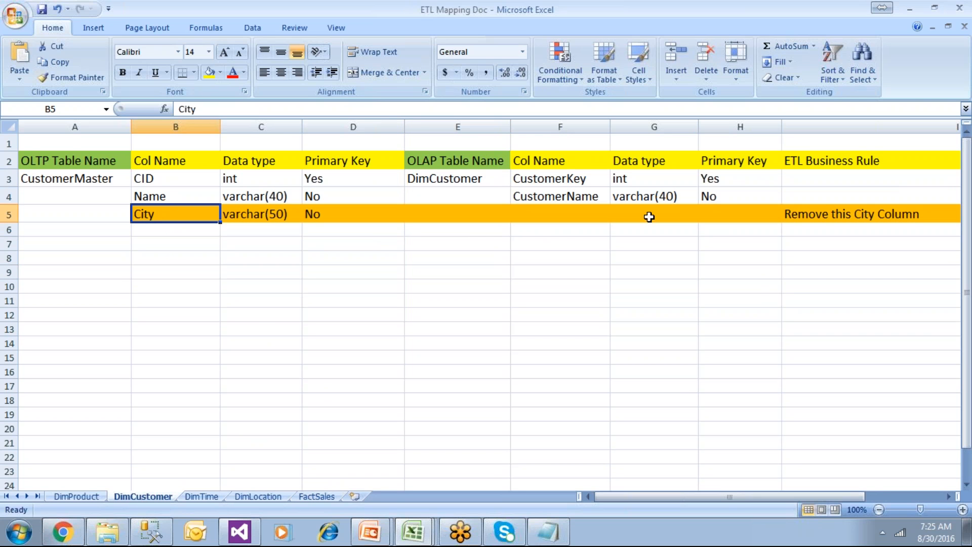
{"action": "left_click_drag", "start_coordinate": [533, 208], "coordinate": [747, 209]}
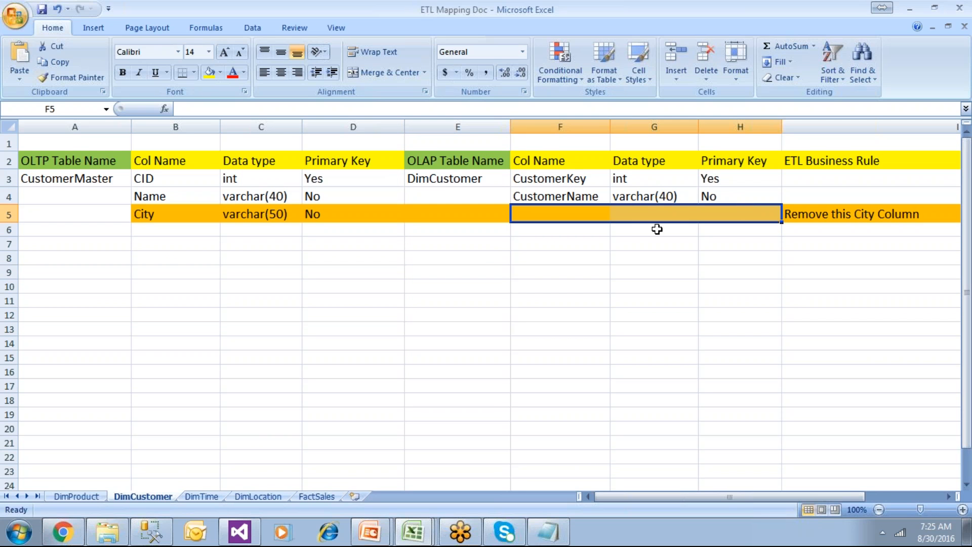
{"action": "left_click", "coordinate": [562, 195]}
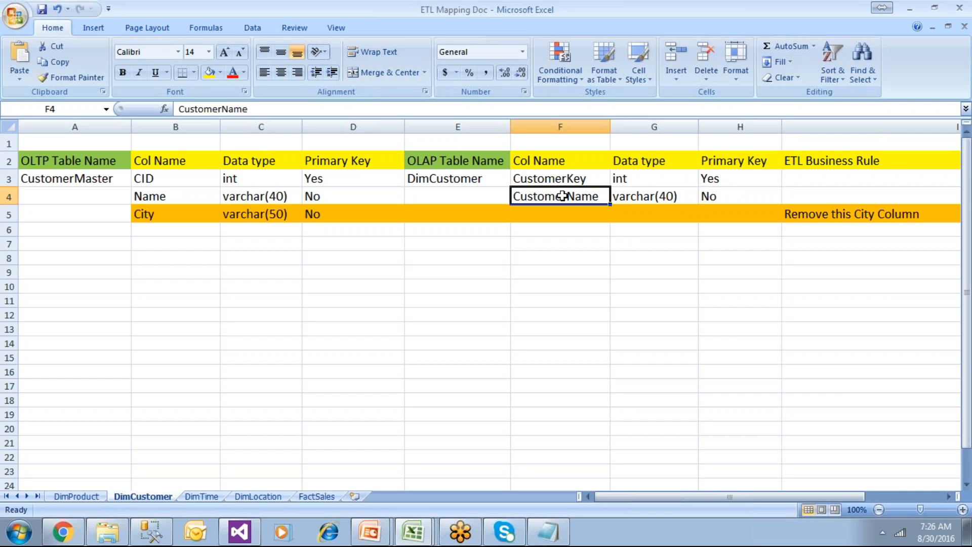
{"action": "left_click", "coordinate": [535, 271]}
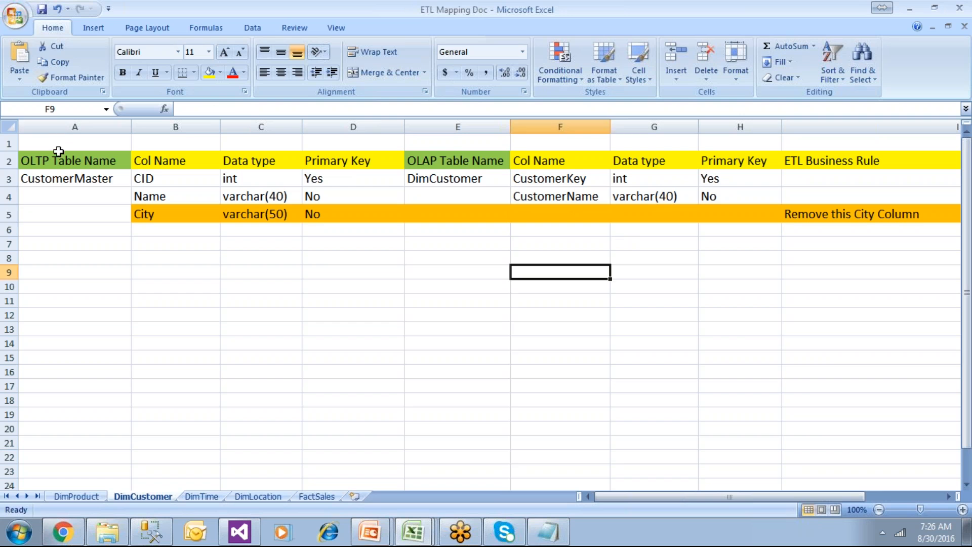
{"action": "left_click_drag", "start_coordinate": [58, 153], "coordinate": [61, 208]}
{"action": "left_click_drag", "start_coordinate": [443, 167], "coordinate": [468, 248]}
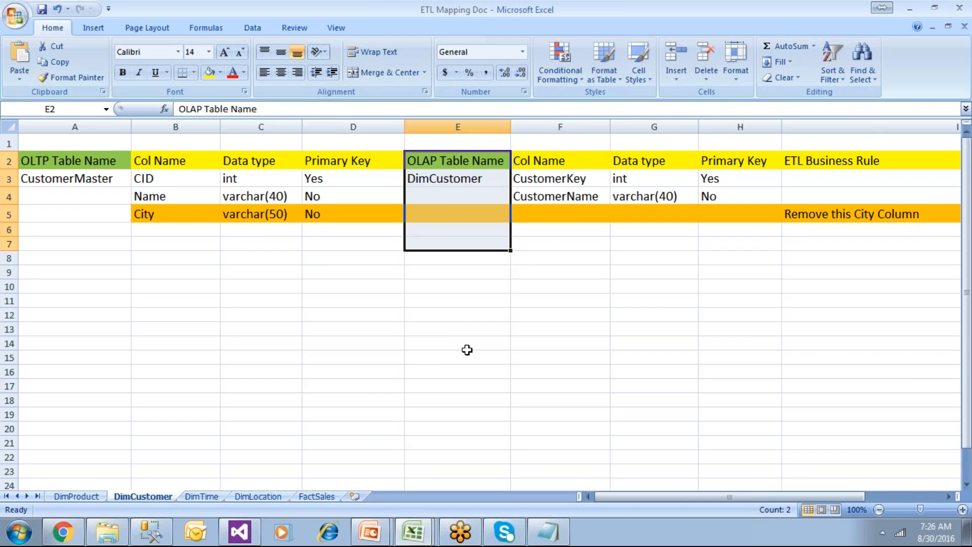
{"action": "left_click", "coordinate": [447, 212]}
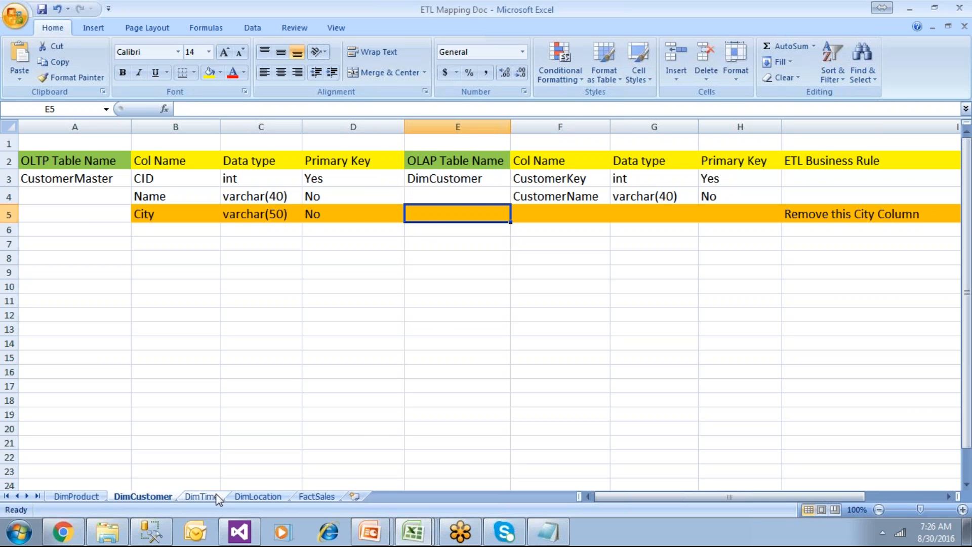
Switch to the SSISProducts project in Visual Studio and create a new SSIS package
{"action": "left_click", "coordinate": [154, 529]}
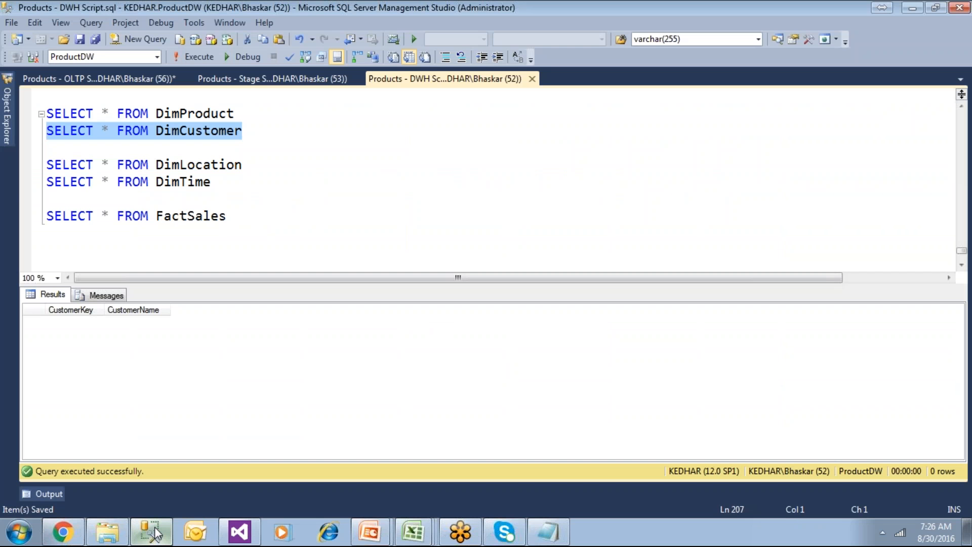
{"action": "left_click", "coordinate": [240, 531]}
{"action": "mouse_move", "coordinate": [961, 96]}
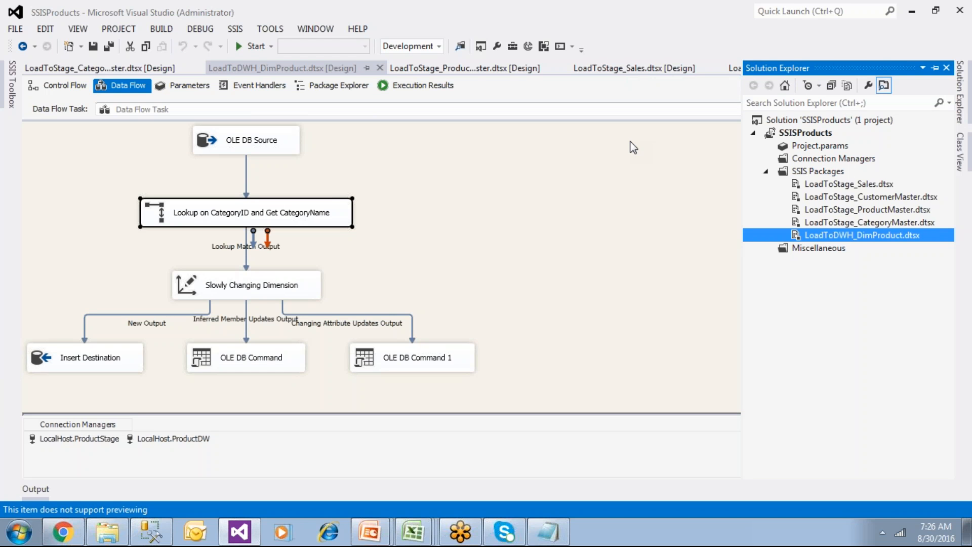
{"action": "left_click", "coordinate": [826, 184]}
{"action": "right_click", "coordinate": [826, 184]}
{"action": "left_click", "coordinate": [805, 175]}
{"action": "right_click", "coordinate": [805, 176]}
{"action": "left_click", "coordinate": [728, 190]}
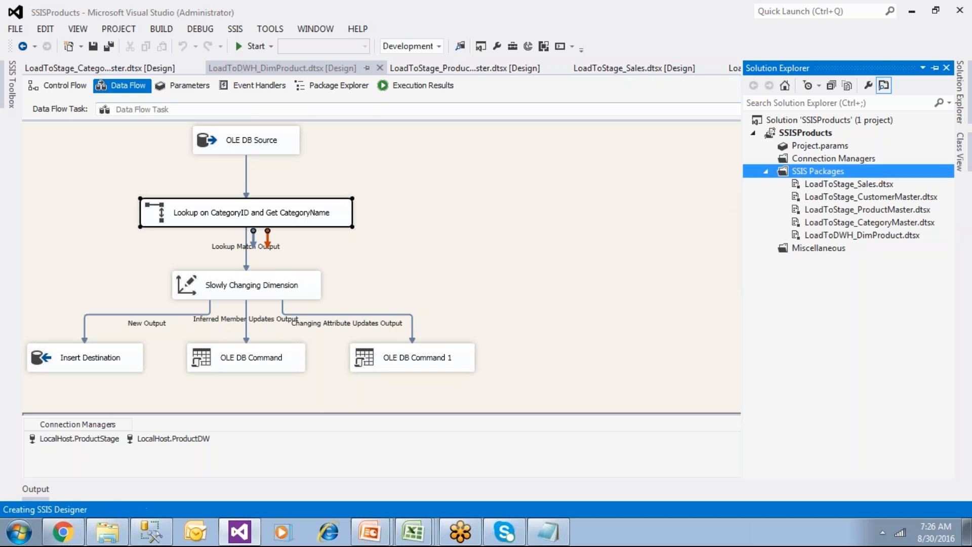
Rename the new package to LoadToDWH_DimCustomer.dtsx, reusing the base name of the DimProduct package
{"action": "left_click", "coordinate": [845, 238]}
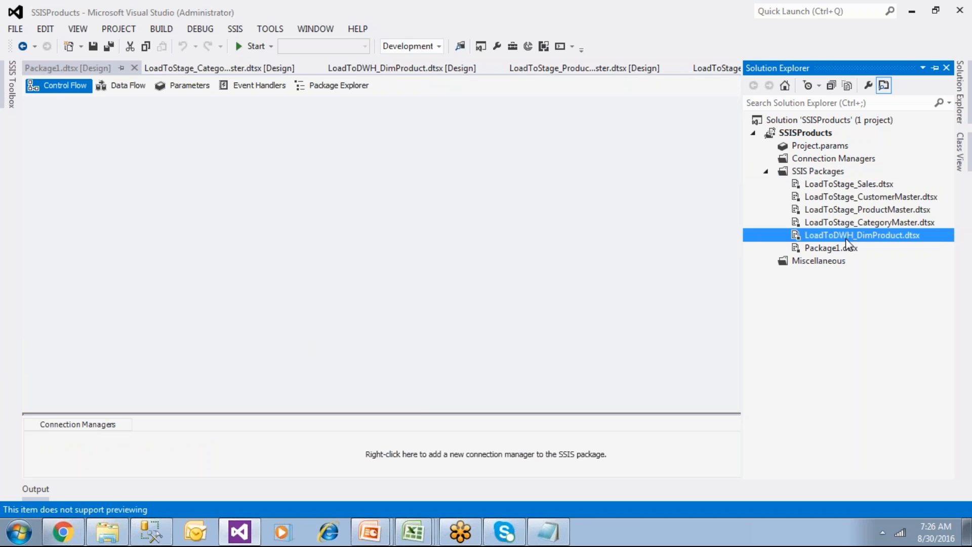
{"action": "key", "text": "F2"}
{"action": "key", "text": "ctrl+c"}
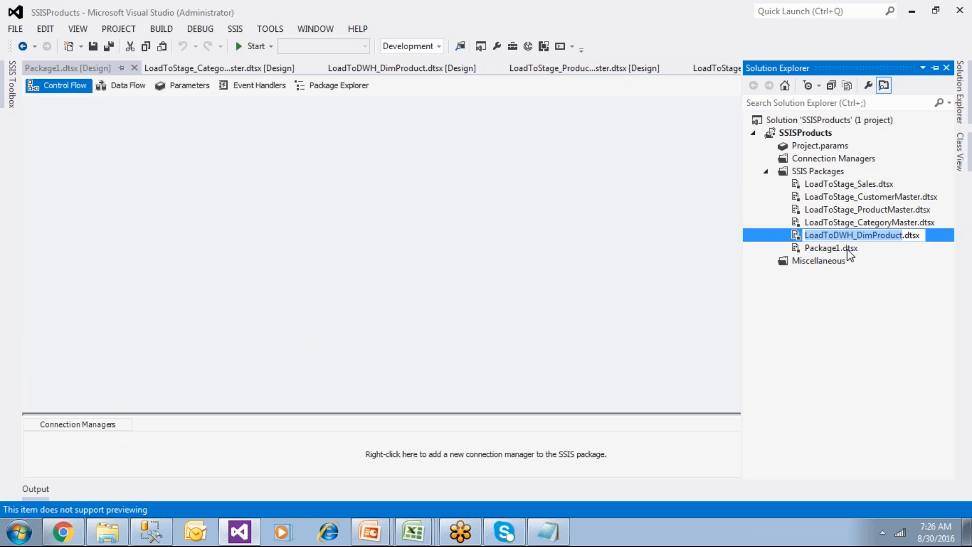
{"action": "left_click", "coordinate": [847, 249]}
{"action": "key", "text": "F2"}
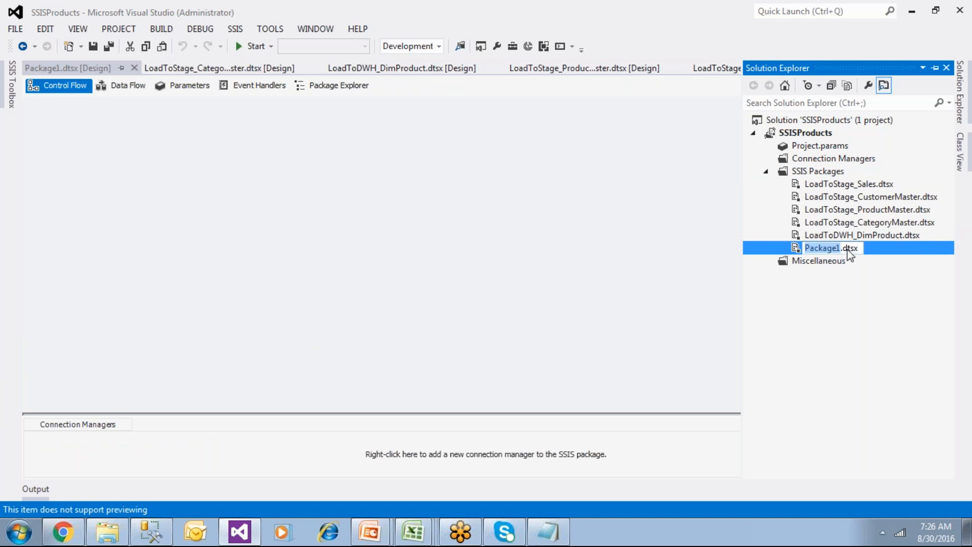
{"action": "key", "text": "ctrl+v"}
{"action": "key", "text": "BackSpace"}
{"action": "key", "text": "BackSpace"}
{"action": "key", "text": "BackSpace"}
{"action": "key", "text": "BackSpace"}
{"action": "key", "text": "BackSpace"}
{"action": "key", "text": "BackSpace"}
{"action": "key", "text": "BackSpace"}
{"action": "type", "text": "Custome"}
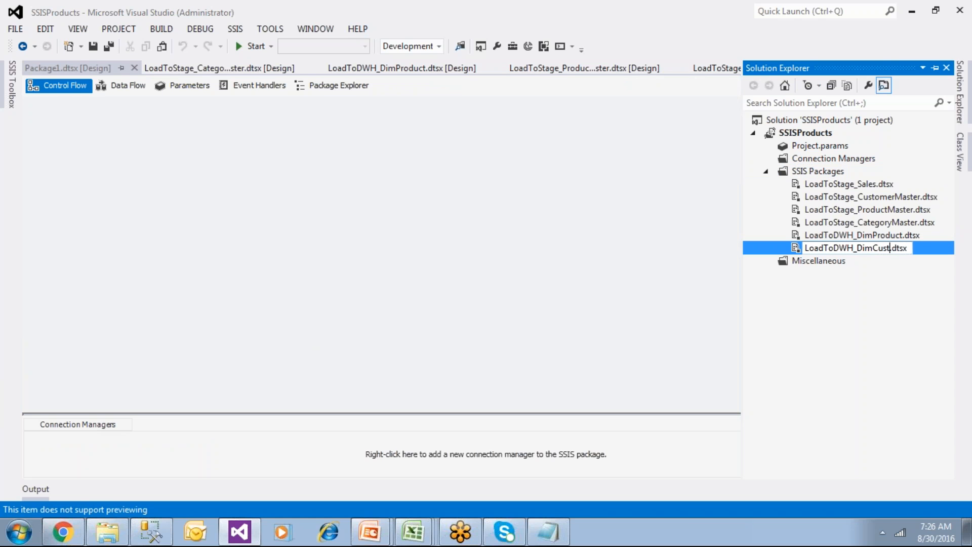
{"action": "type", "text": "r"}
{"action": "key", "text": "Return"}
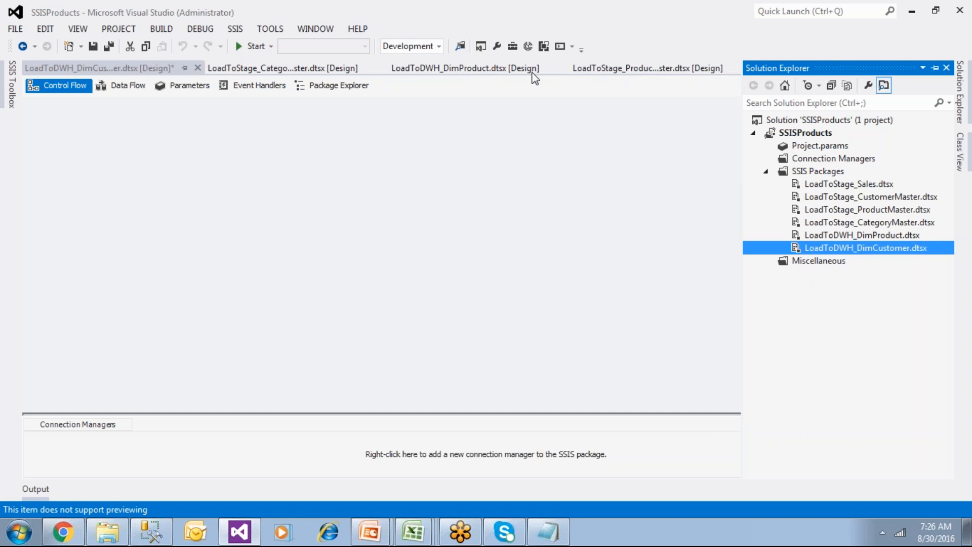
Copy the LocalHost.ProductStage connection manager from the LoadToDWH_DimProduct package into LoadToDWH_DimCustomer
{"action": "double_click", "coordinate": [879, 237]}
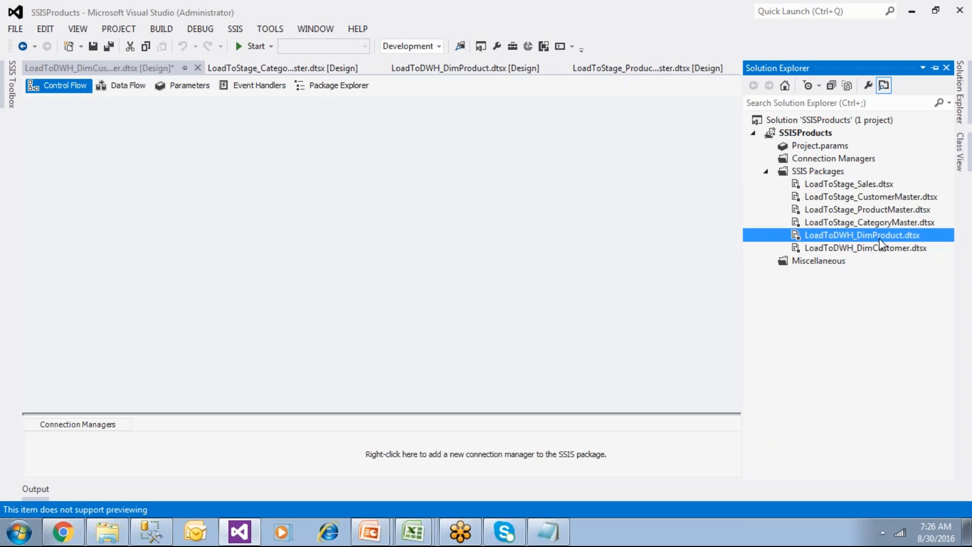
{"action": "left_click", "coordinate": [47, 87]}
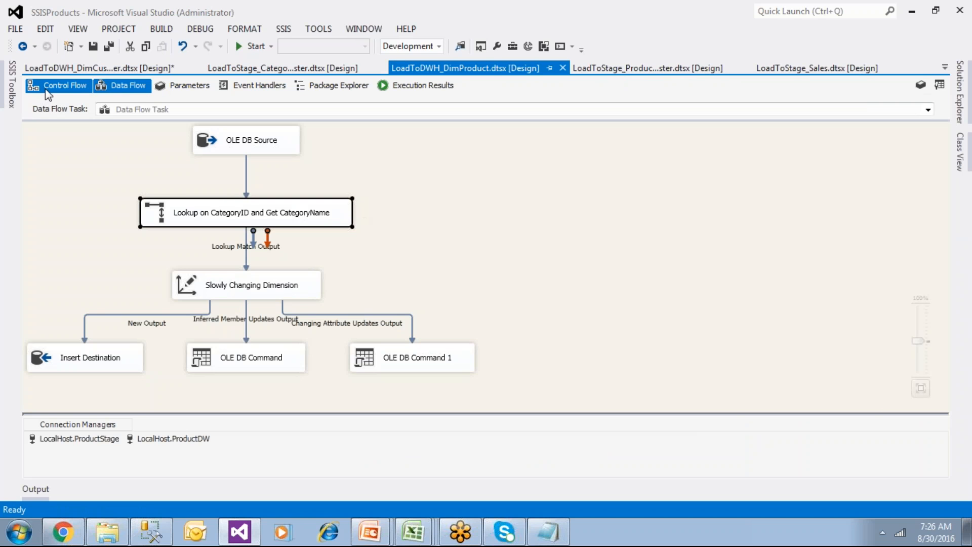
{"action": "left_click_drag", "start_coordinate": [131, 126], "coordinate": [217, 190]}
{"action": "left_click", "coordinate": [410, 197]}
{"action": "key", "text": "ctrl+s"}
{"action": "left_click", "coordinate": [104, 439]}
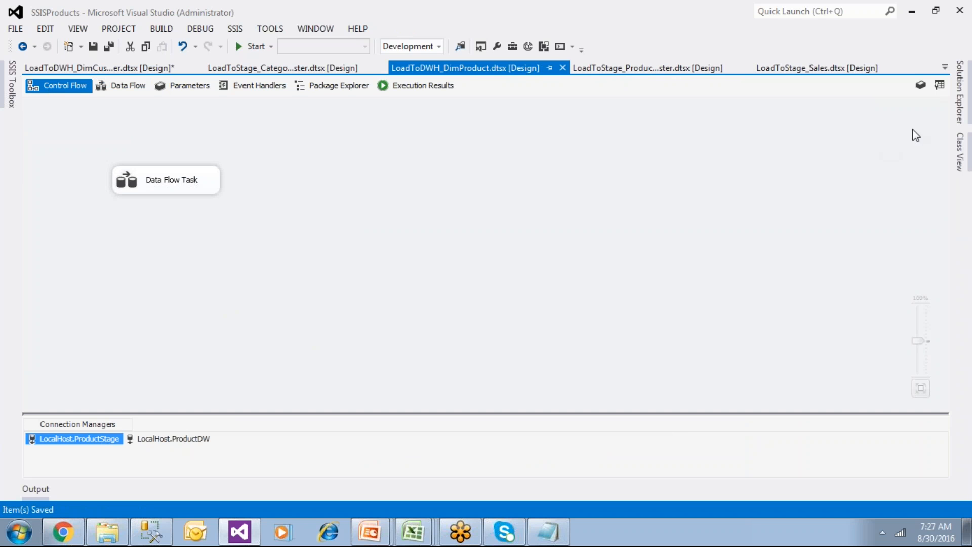
{"action": "left_click", "coordinate": [960, 109]}
{"action": "double_click", "coordinate": [855, 247]}
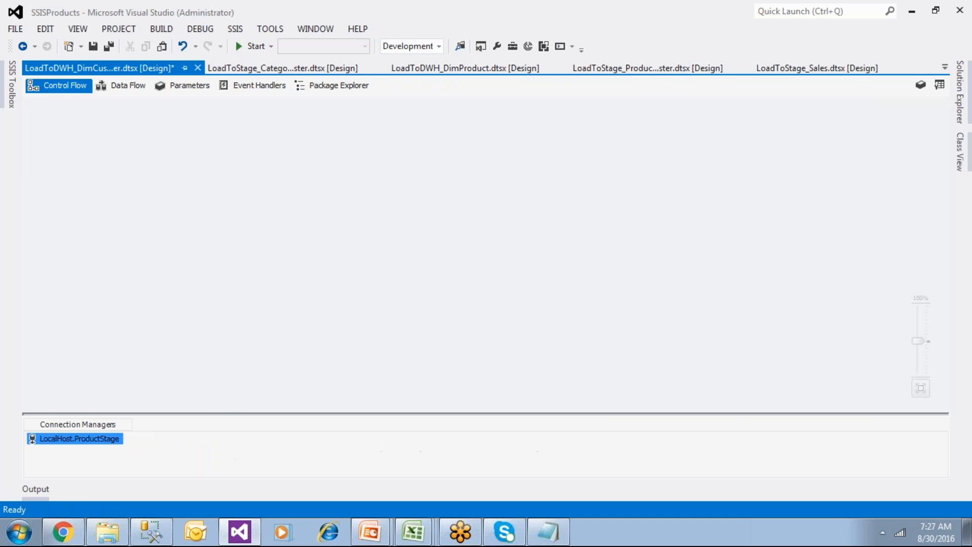
Copy the LocalHost.ProductDW connection manager from the LoadToDWH_DimProduct package into LoadToDWH_DimCustomer
{"action": "left_click", "coordinate": [960, 94]}
{"action": "double_click", "coordinate": [884, 235]}
{"action": "left_click", "coordinate": [202, 439]}
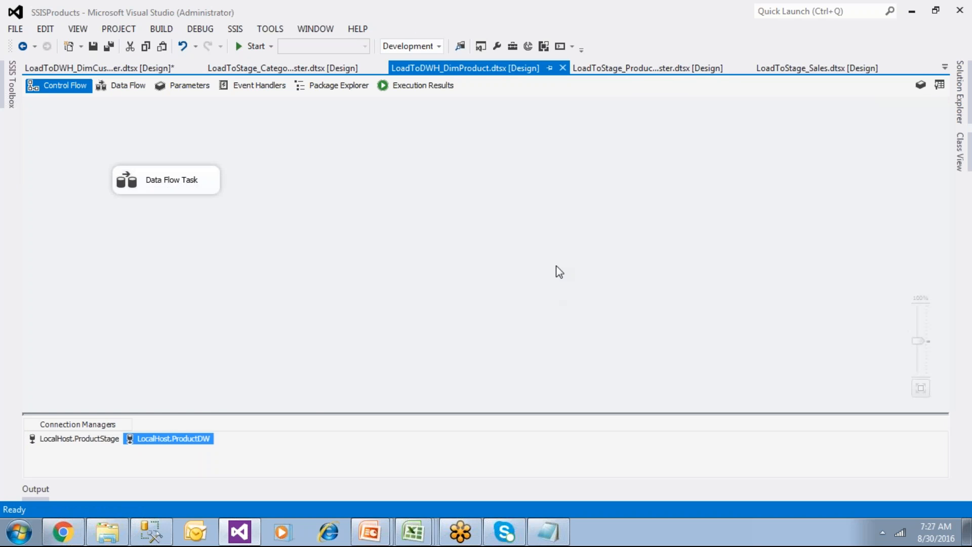
{"action": "left_click", "coordinate": [959, 116]}
{"action": "double_click", "coordinate": [869, 248]}
{"action": "left_click", "coordinate": [230, 459]}
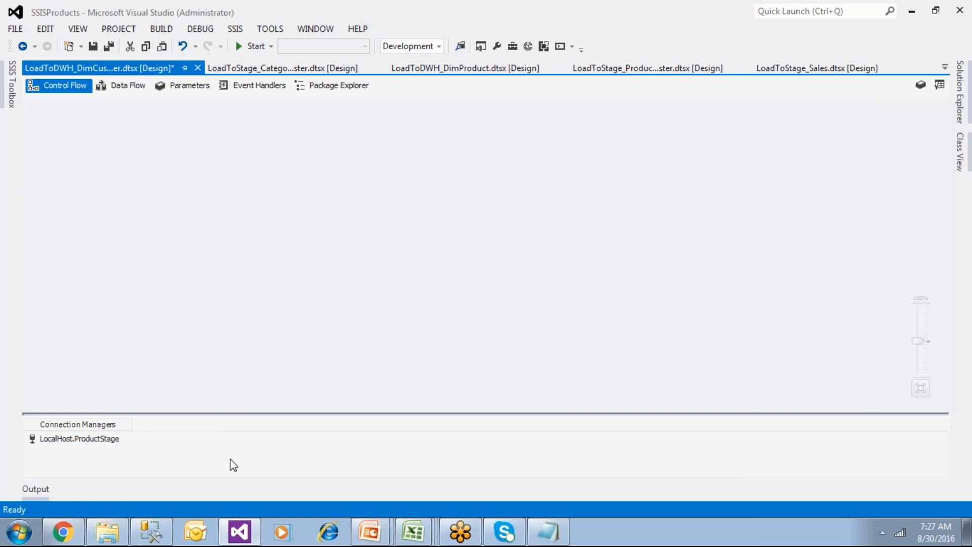
{"action": "key", "text": "ctrl+v"}
{"action": "left_click", "coordinate": [493, 160]}
Add a Data Flow Task to the LoadToDWH_DimCustomer package and open its data flow design
{"action": "left_click", "coordinate": [121, 86]}
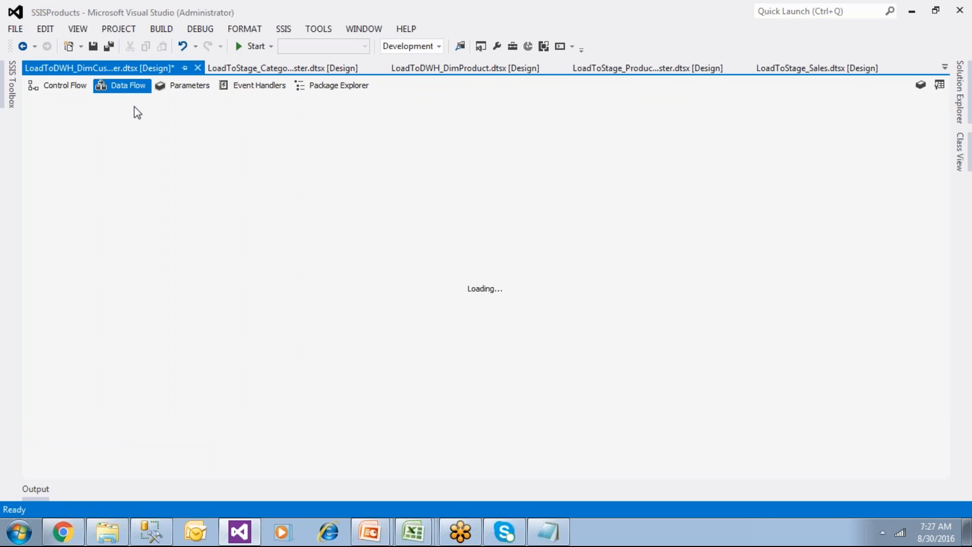
{"action": "left_click", "coordinate": [336, 289]}
{"action": "left_click", "coordinate": [70, 87]}
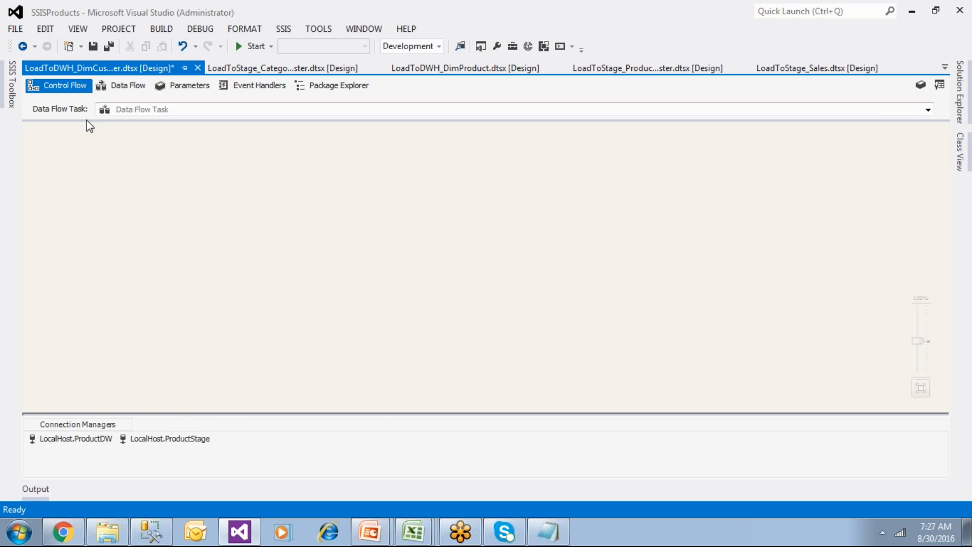
{"action": "left_click", "coordinate": [130, 90]}
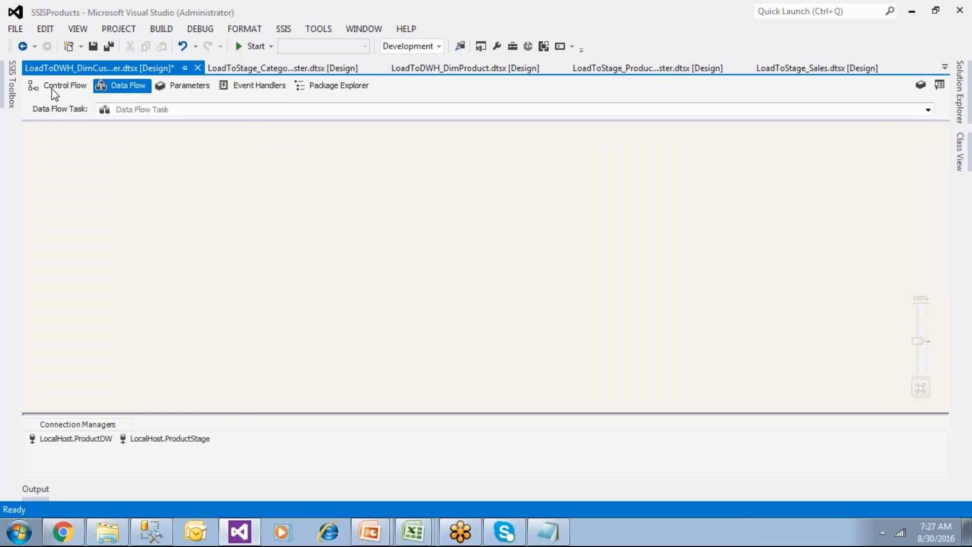
Add an OLE DB Source to the empty data flow
{"action": "mouse_move", "coordinate": [13, 89]}
{"action": "left_click", "coordinate": [24, 131]}
{"action": "left_click", "coordinate": [26, 166]}
{"action": "left_click", "coordinate": [68, 251]}
{"action": "left_click_drag", "start_coordinate": [68, 250], "coordinate": [358, 230]}
Set the OLE DB Source to read the table [dbo].[StageCustomerMaster] through the LocalHost.ProductStage connection
{"action": "double_click", "coordinate": [358, 230]}
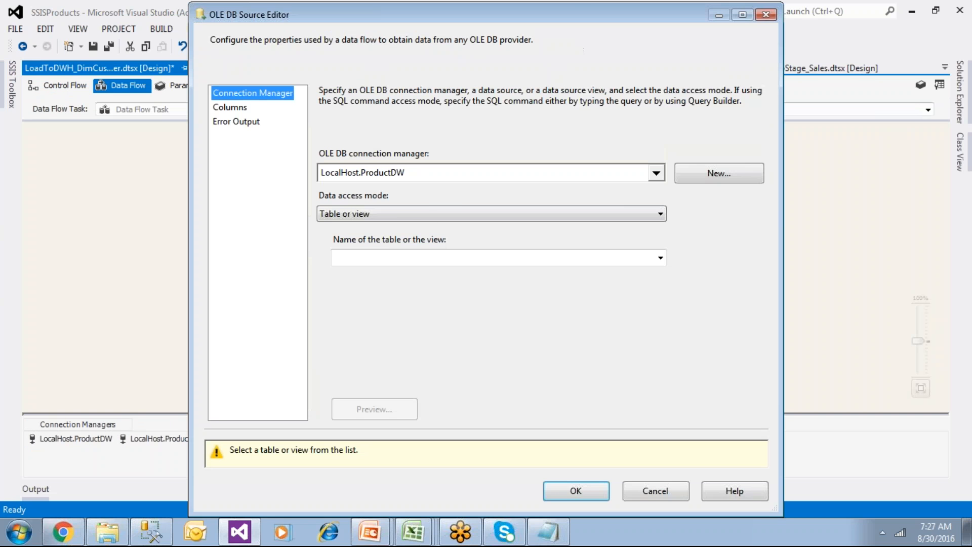
{"action": "left_click", "coordinate": [549, 175]}
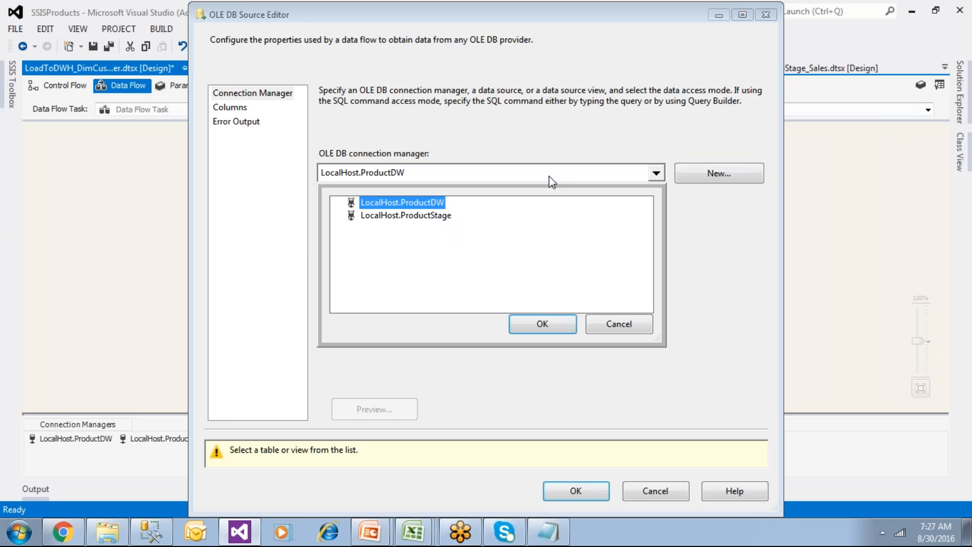
{"action": "left_click", "coordinate": [436, 221]}
{"action": "left_click", "coordinate": [530, 320]}
{"action": "left_click", "coordinate": [528, 263]}
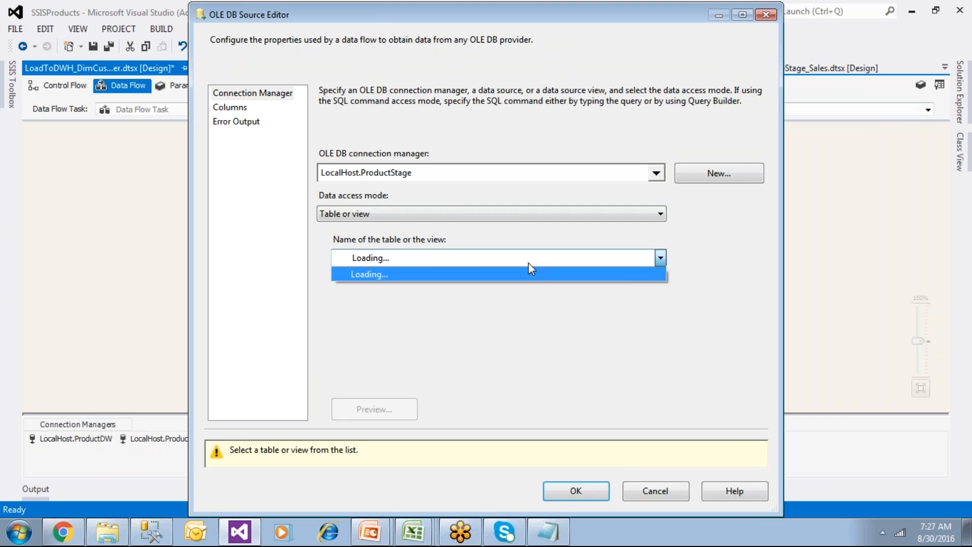
{"action": "left_click", "coordinate": [459, 287]}
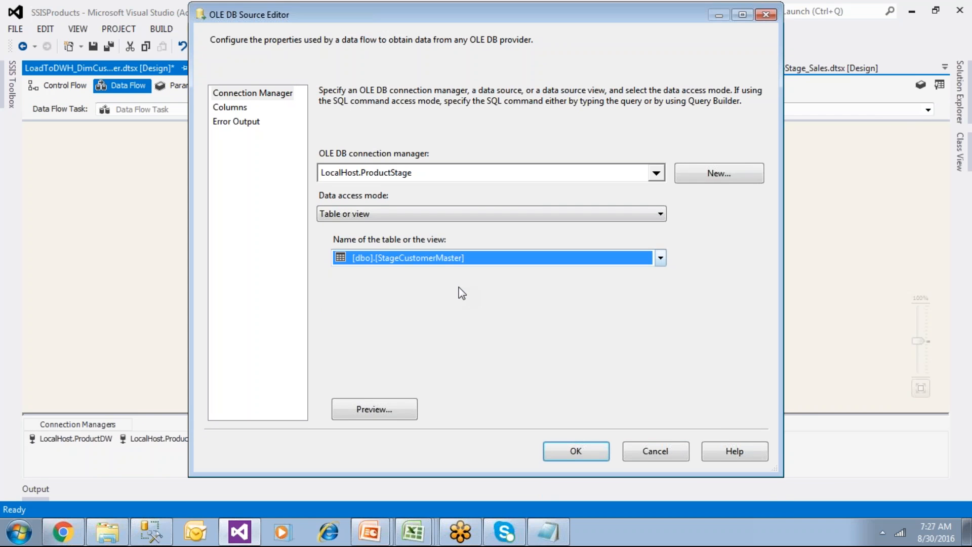
Exclude the City column from the OLE DB Source's output columns and apply the source settings
{"action": "left_click", "coordinate": [236, 108]}
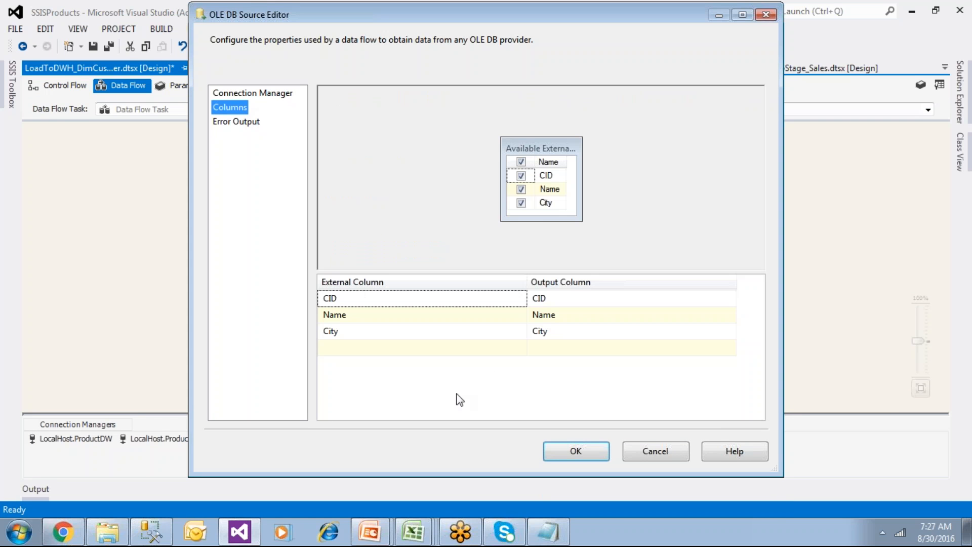
{"action": "left_click", "coordinate": [521, 203]}
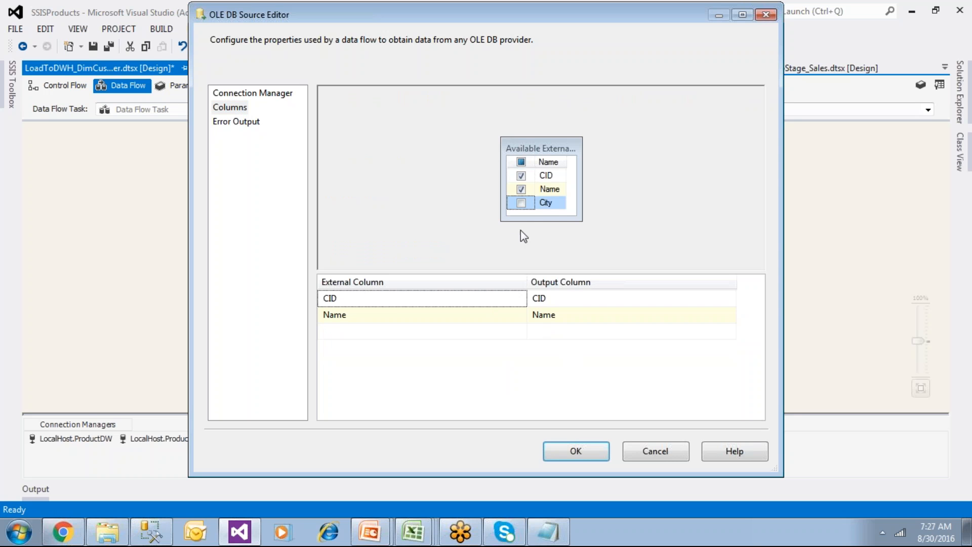
{"action": "left_click", "coordinate": [521, 203]}
{"action": "left_click", "coordinate": [522, 203]}
{"action": "left_click", "coordinate": [574, 444]}
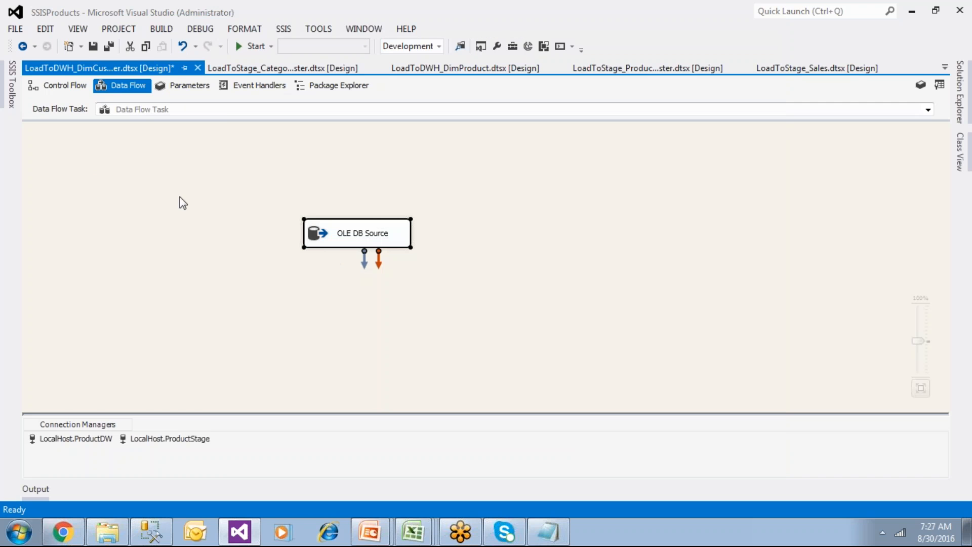
Add an OLE DB Destination to the data flow and connect the OLE DB Source's output to it
{"action": "mouse_move", "coordinate": [9, 94]}
{"action": "left_click", "coordinate": [84, 249]}
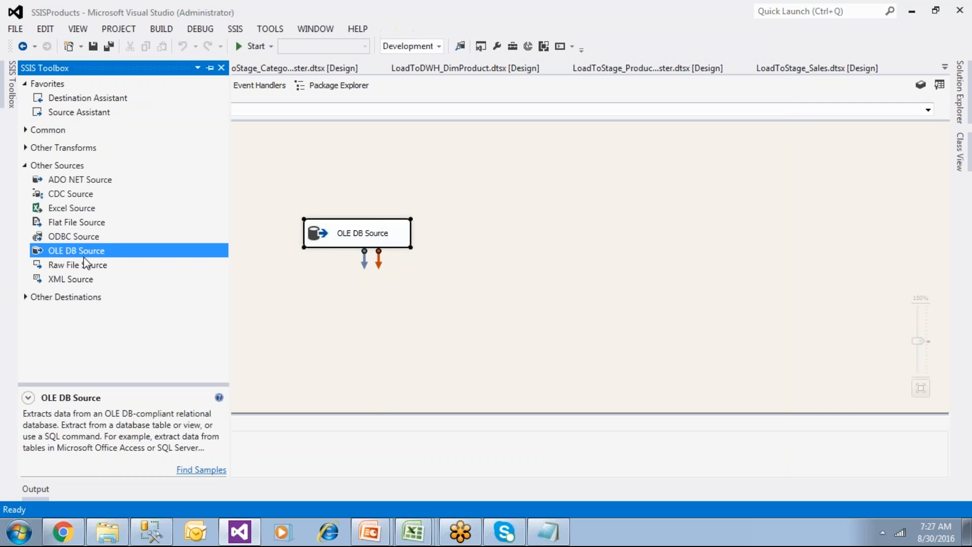
{"action": "left_click", "coordinate": [26, 166]}
{"action": "left_click", "coordinate": [26, 184]}
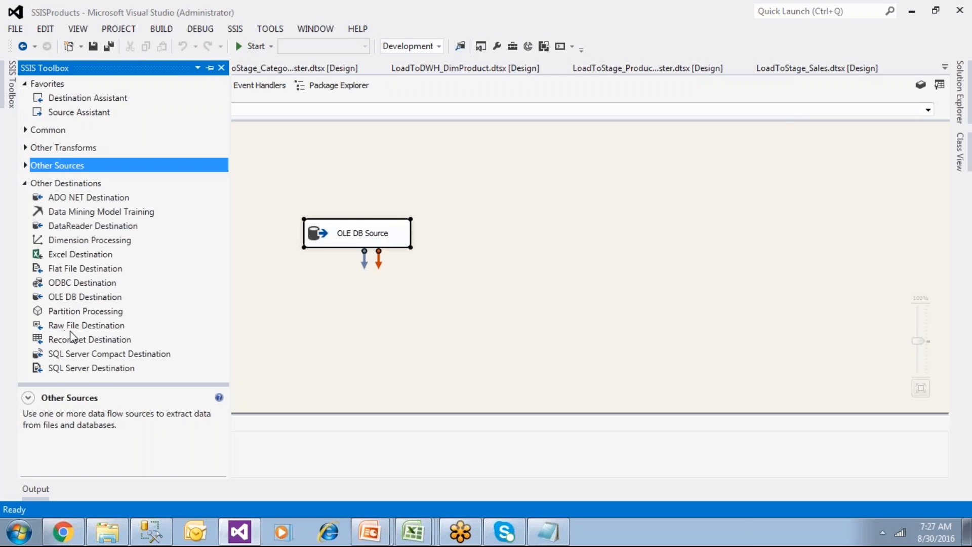
{"action": "left_click", "coordinate": [77, 302]}
{"action": "double_click", "coordinate": [77, 301]}
{"action": "left_click", "coordinate": [362, 242]}
{"action": "left_click_drag", "start_coordinate": [364, 257], "coordinate": [417, 340]}
Point the OLE DB Destination to [dbo].[DimCustomer], map CID to CustomerKey and Name to CustomerName, and save the package
{"action": "double_click", "coordinate": [417, 341]}
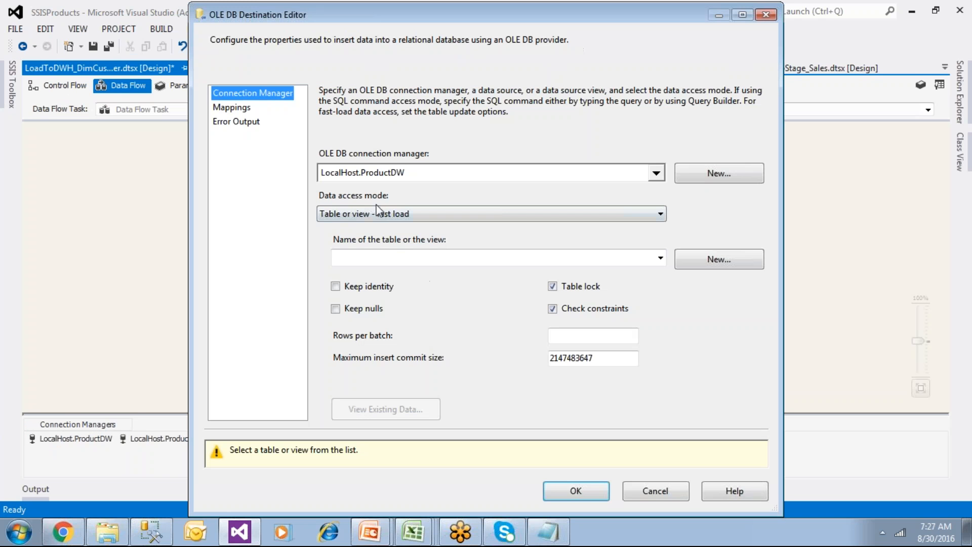
{"action": "left_click", "coordinate": [426, 259]}
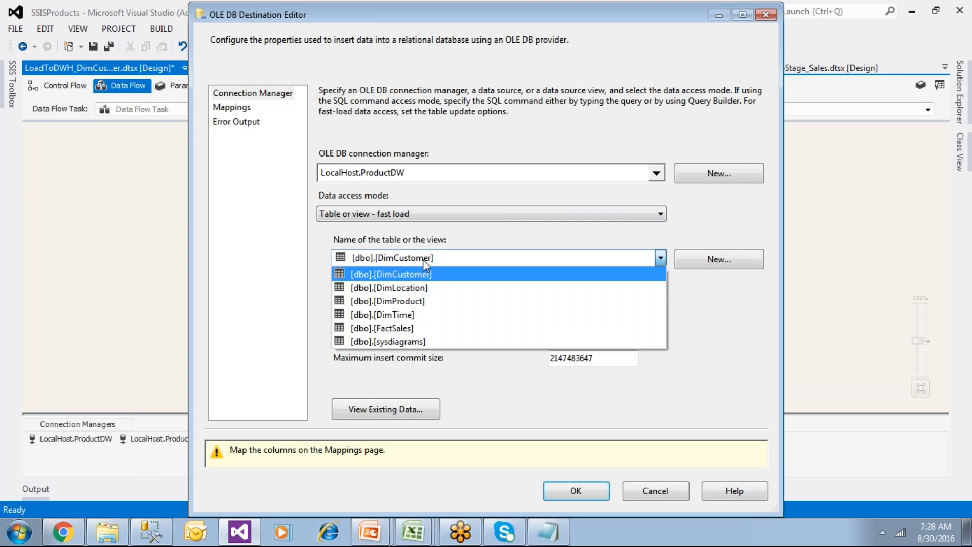
{"action": "left_click", "coordinate": [414, 276]}
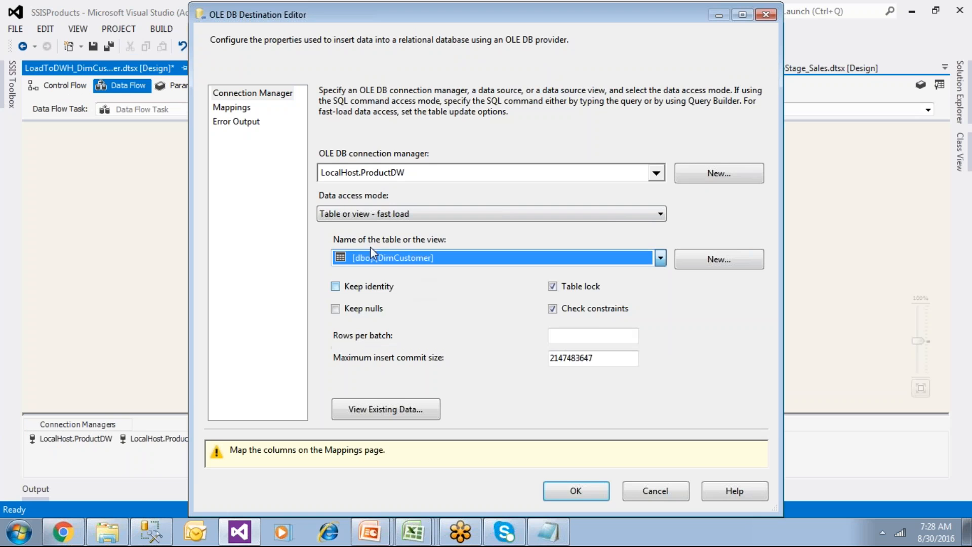
{"action": "left_click", "coordinate": [246, 111]}
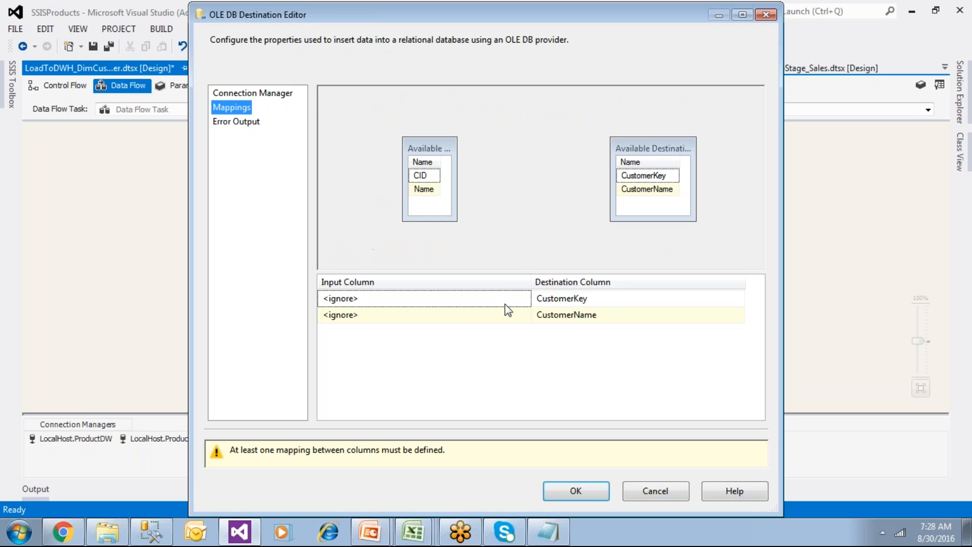
{"action": "left_click_drag", "start_coordinate": [427, 178], "coordinate": [644, 178]}
{"action": "left_click_drag", "start_coordinate": [437, 195], "coordinate": [641, 190]}
{"action": "left_click", "coordinate": [575, 451]}
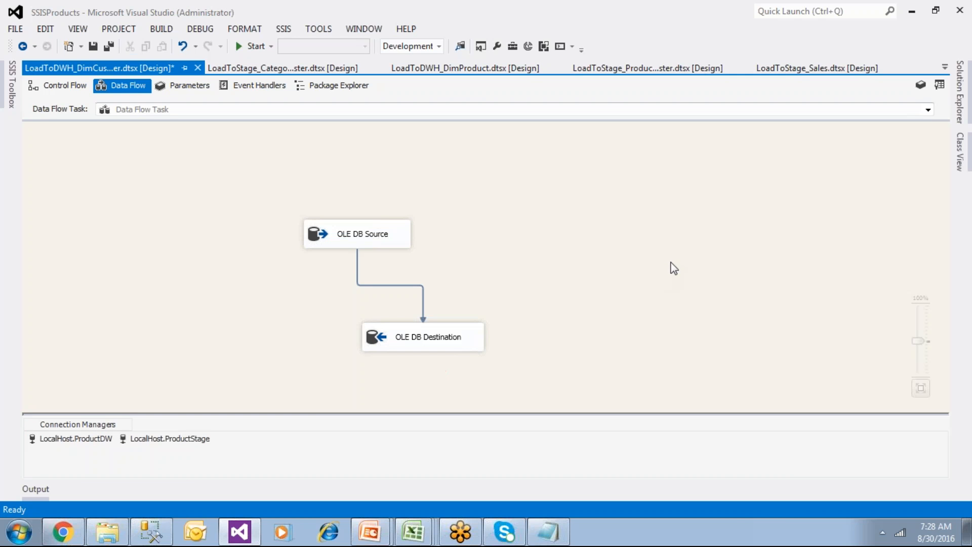
{"action": "key", "text": "ctrl+s"}
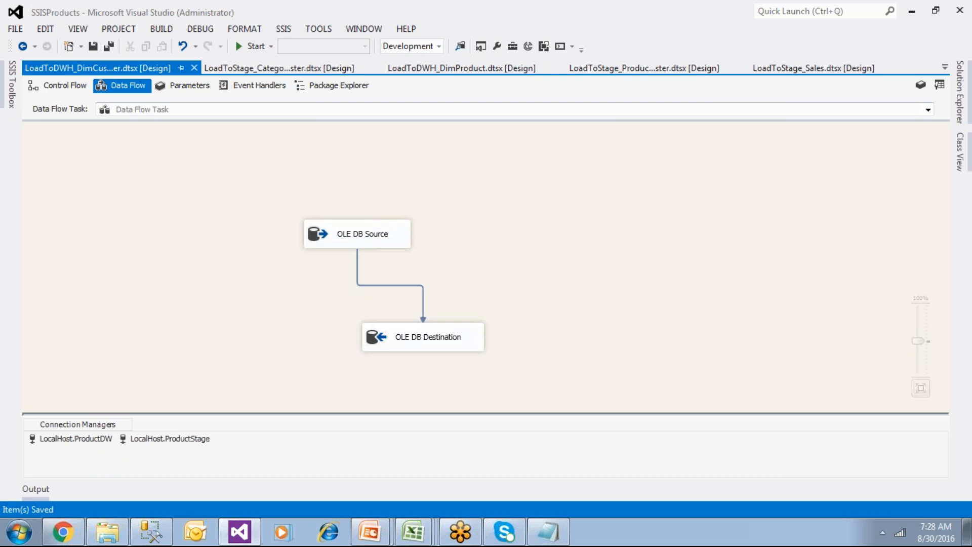
Review the OLE DB Destination's settings and delete the path connecting it to the OLE DB Source
{"action": "double_click", "coordinate": [479, 341]}
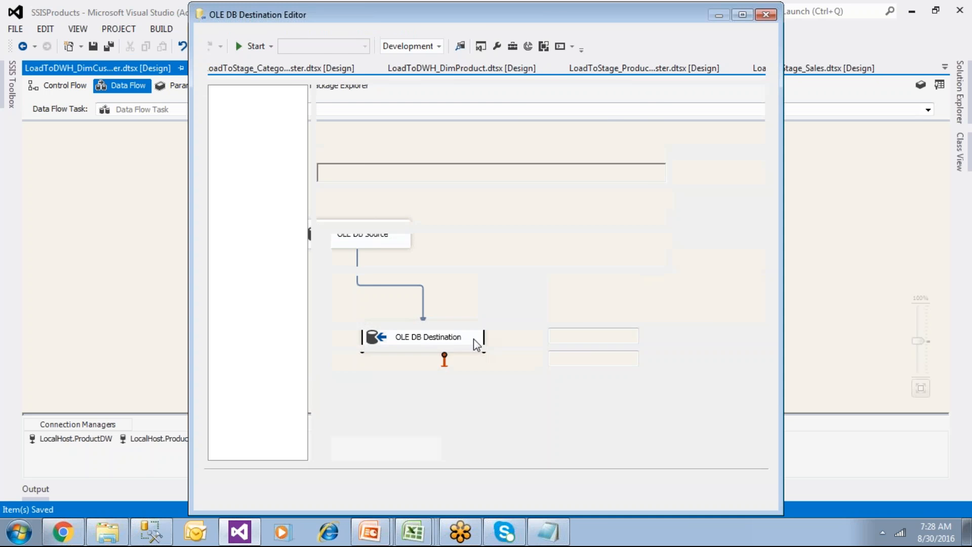
{"action": "left_click", "coordinate": [557, 491]}
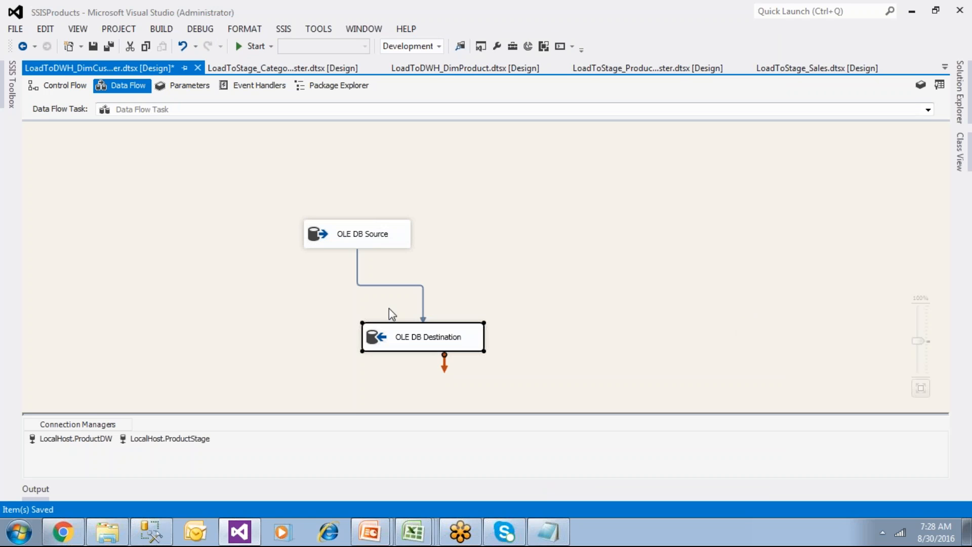
{"action": "left_click", "coordinate": [408, 286]}
{"action": "key", "text": "Delete"}
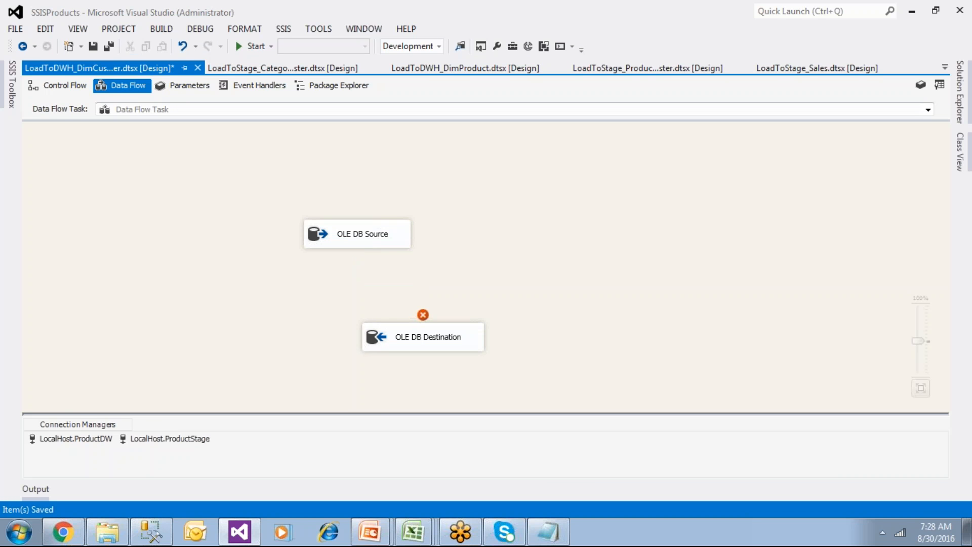
Add a Slowly Changing Dimension transformation fed by the OLE DB Source and delete the OLE DB Destination
{"action": "left_click", "coordinate": [11, 84]}
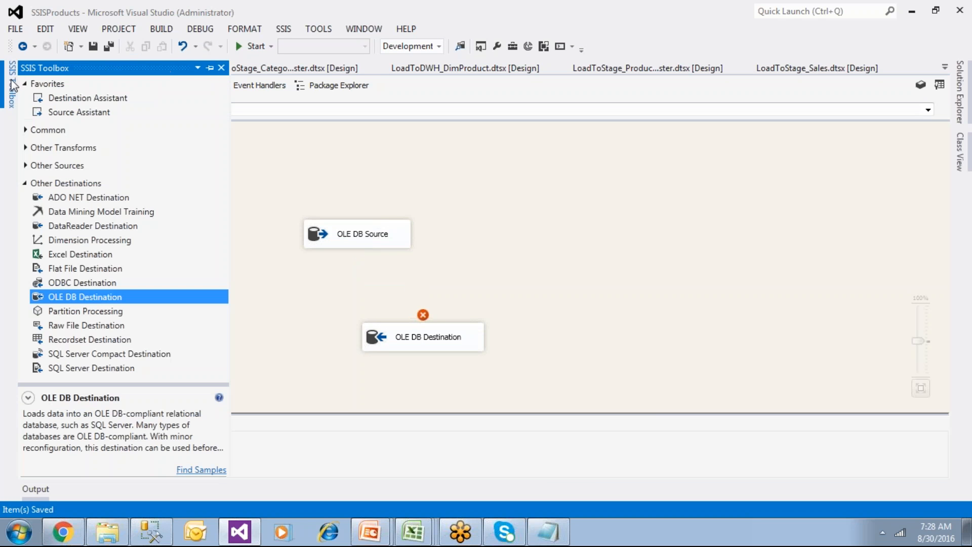
{"action": "left_click", "coordinate": [26, 183]}
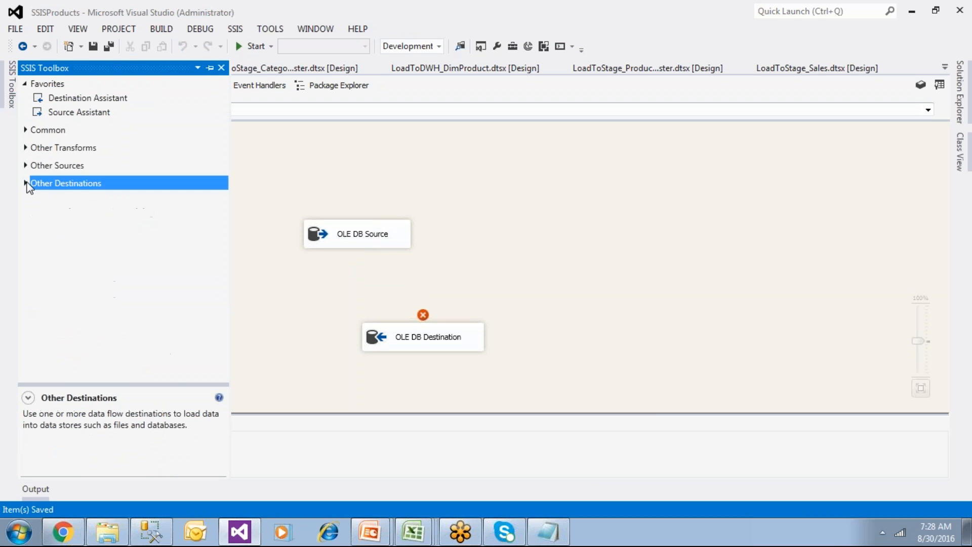
{"action": "left_click", "coordinate": [26, 131]}
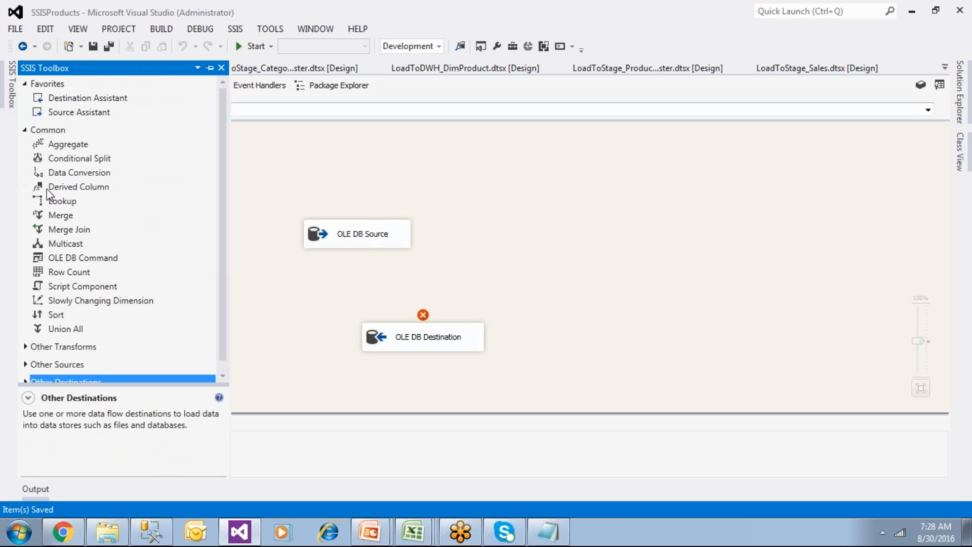
{"action": "left_click_drag", "start_coordinate": [83, 301], "coordinate": [473, 284]}
{"action": "left_click", "coordinate": [395, 246]}
{"action": "left_click_drag", "start_coordinate": [368, 269], "coordinate": [521, 313]}
{"action": "left_click", "coordinate": [533, 304]}
{"action": "left_click", "coordinate": [462, 340]}
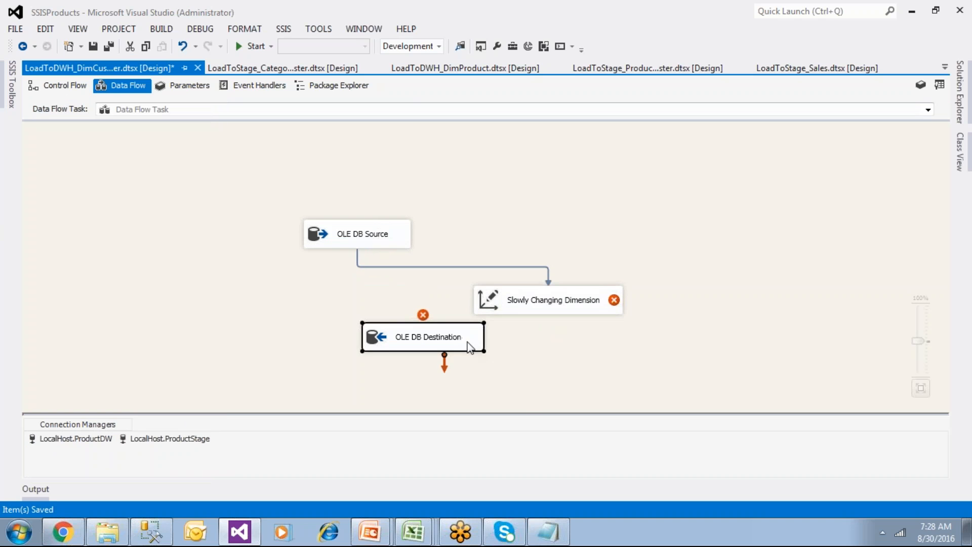
{"action": "key", "text": "Delete"}
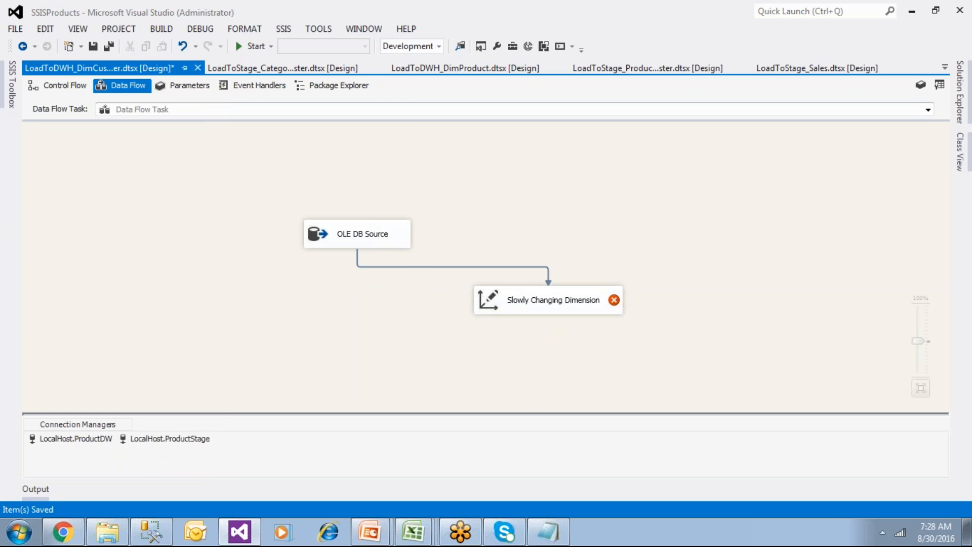
Start configuring the Slowly Changing Dimension with [dbo].[DimCustomer] from LocalHost.ProductDW as its dimension table
{"action": "double_click", "coordinate": [527, 311]}
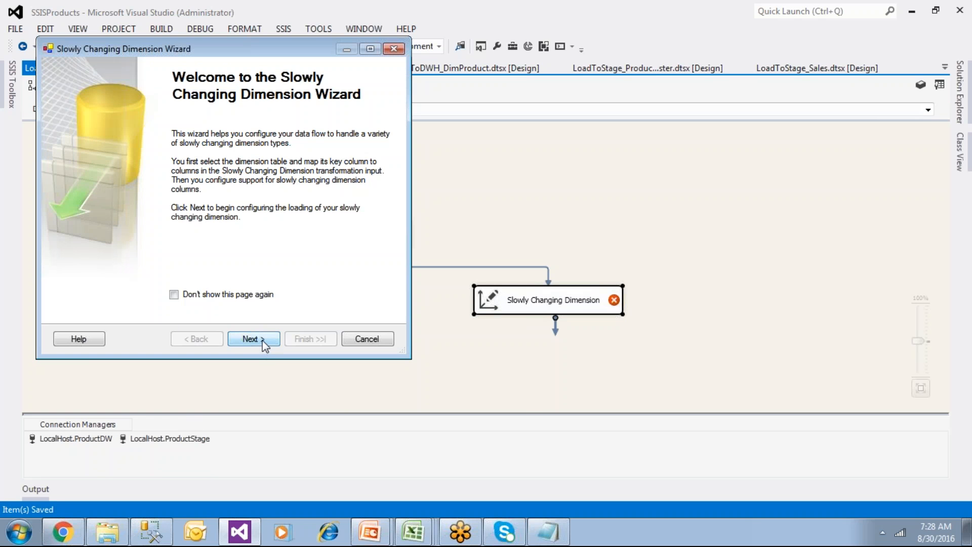
{"action": "left_click", "coordinate": [263, 341]}
{"action": "left_click", "coordinate": [164, 160]}
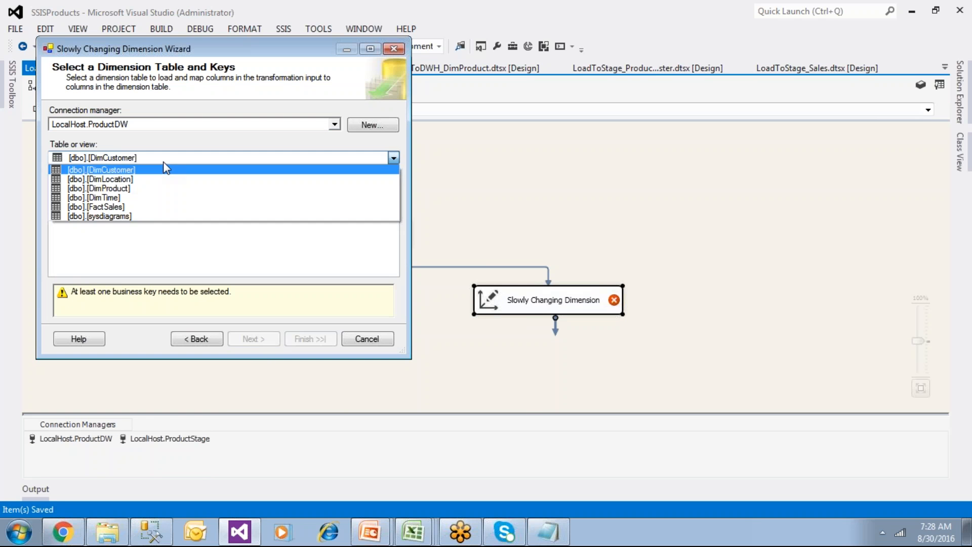
{"action": "left_click", "coordinate": [135, 174]}
Map CID to CustomerKey as the business key and Name to CustomerName for the dimension table
{"action": "left_click", "coordinate": [105, 194]}
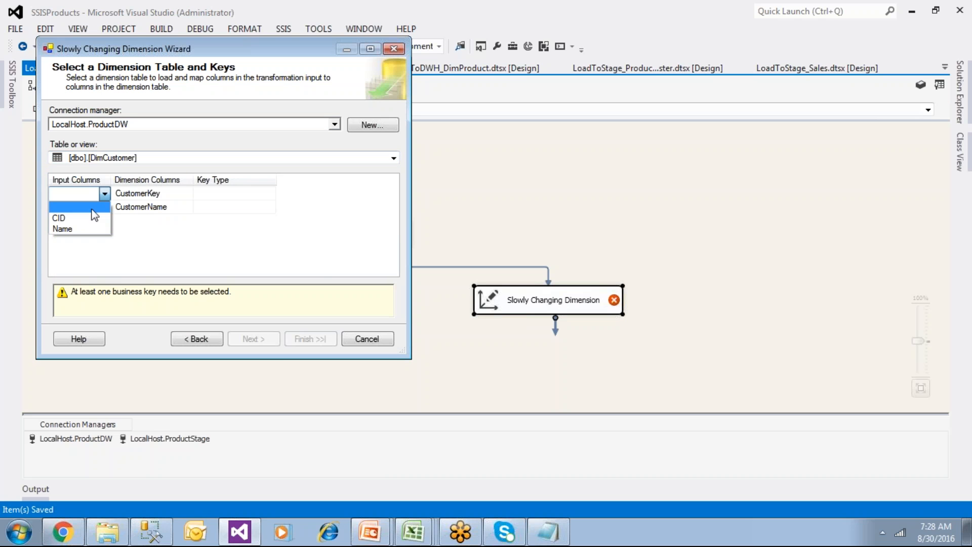
{"action": "left_click", "coordinate": [92, 218]}
{"action": "left_click", "coordinate": [105, 207]}
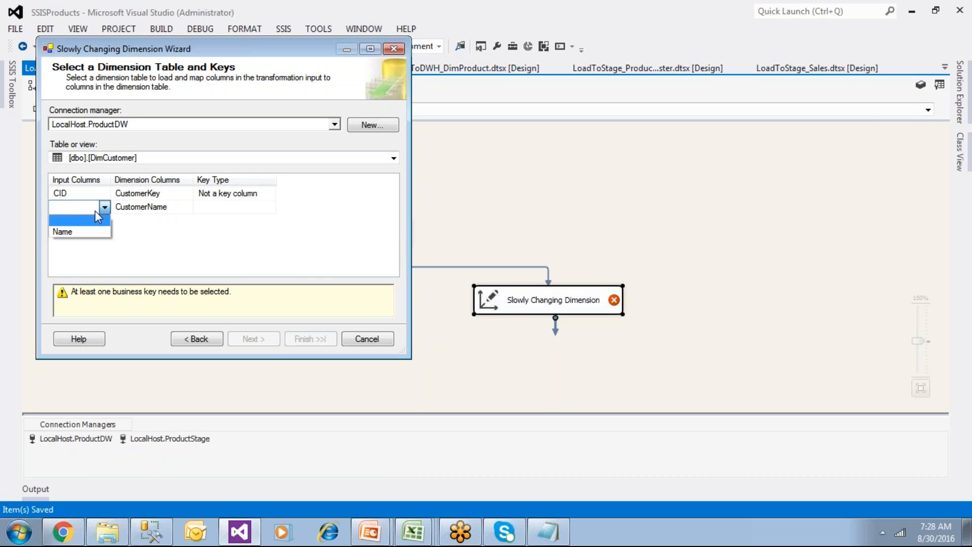
{"action": "left_click", "coordinate": [85, 232]}
{"action": "left_click", "coordinate": [215, 193]}
{"action": "left_click", "coordinate": [217, 219]}
{"action": "left_click", "coordinate": [254, 338]}
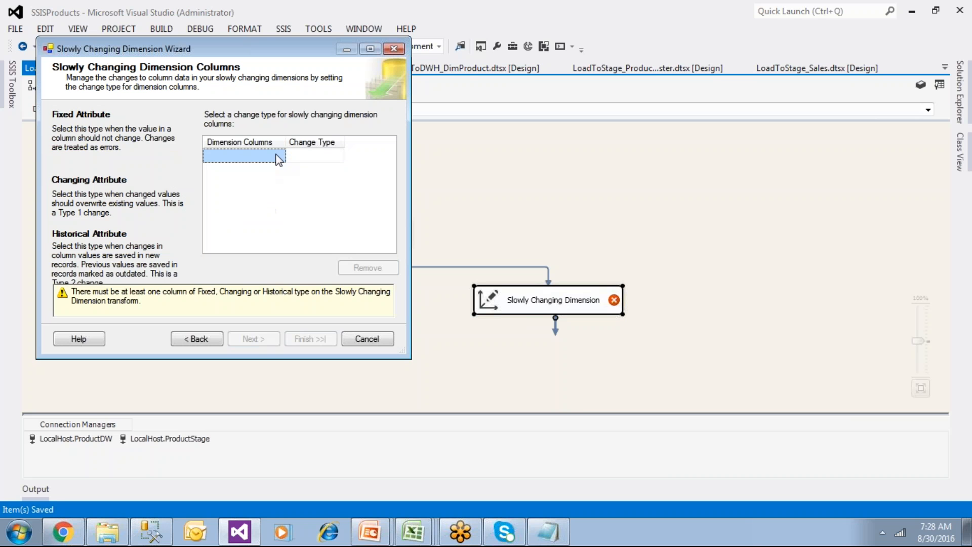
Add CustomerName as a slowly changing dimension column with the change type Changing attribute
{"action": "left_click", "coordinate": [279, 157]}
{"action": "left_click", "coordinate": [263, 169]}
{"action": "left_click", "coordinate": [317, 156]}
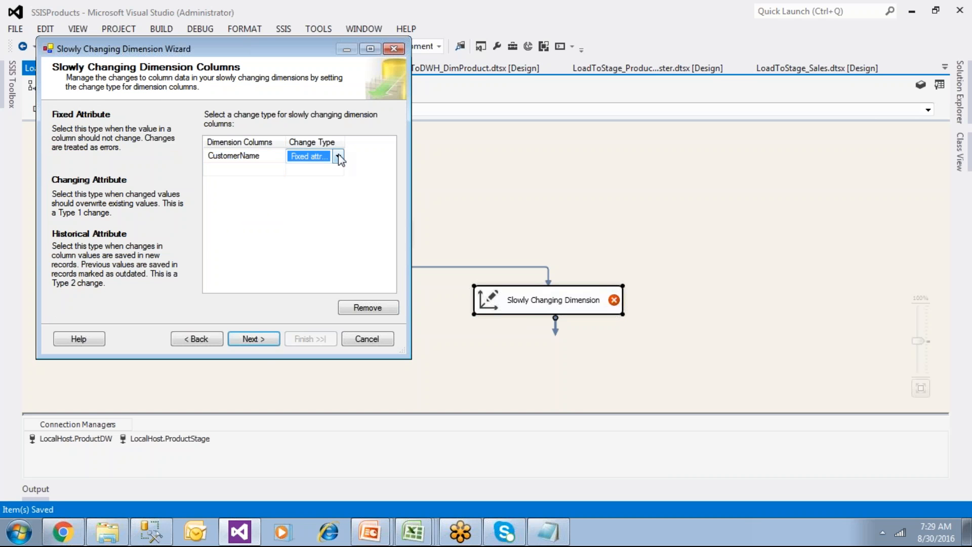
{"action": "left_click", "coordinate": [337, 157]}
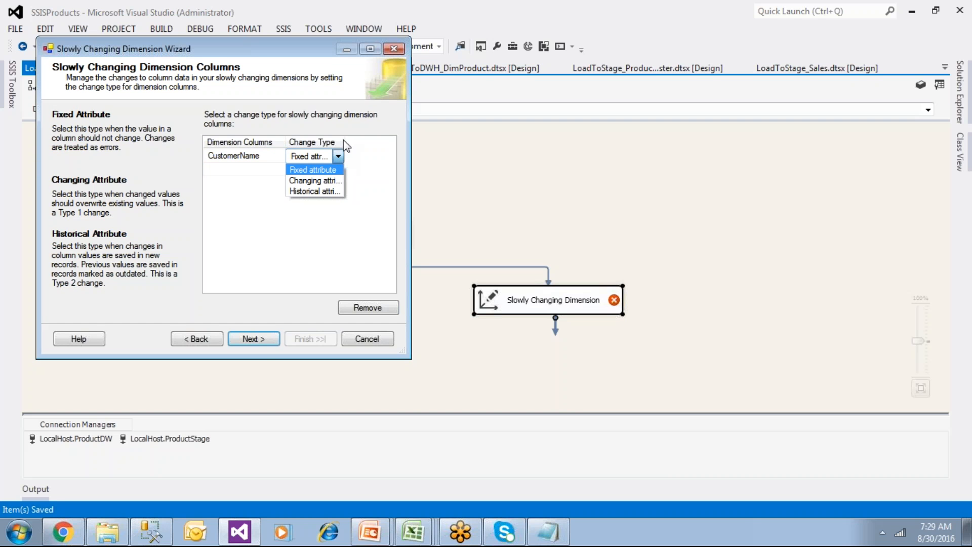
{"action": "left_click", "coordinate": [344, 141]}
{"action": "left_click_drag", "start_coordinate": [344, 141], "coordinate": [386, 141]}
{"action": "left_click", "coordinate": [379, 157]}
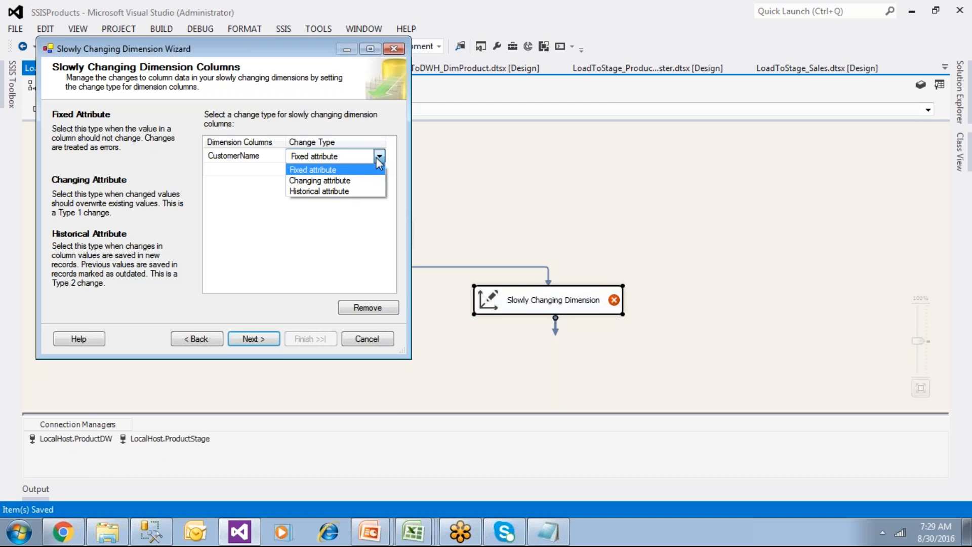
{"action": "left_click", "coordinate": [324, 181]}
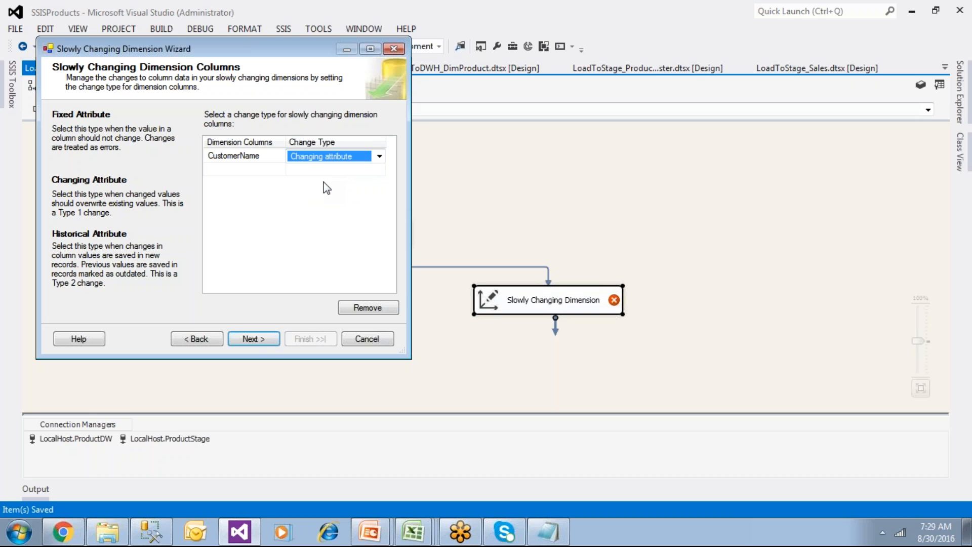
{"action": "left_click", "coordinate": [248, 217]}
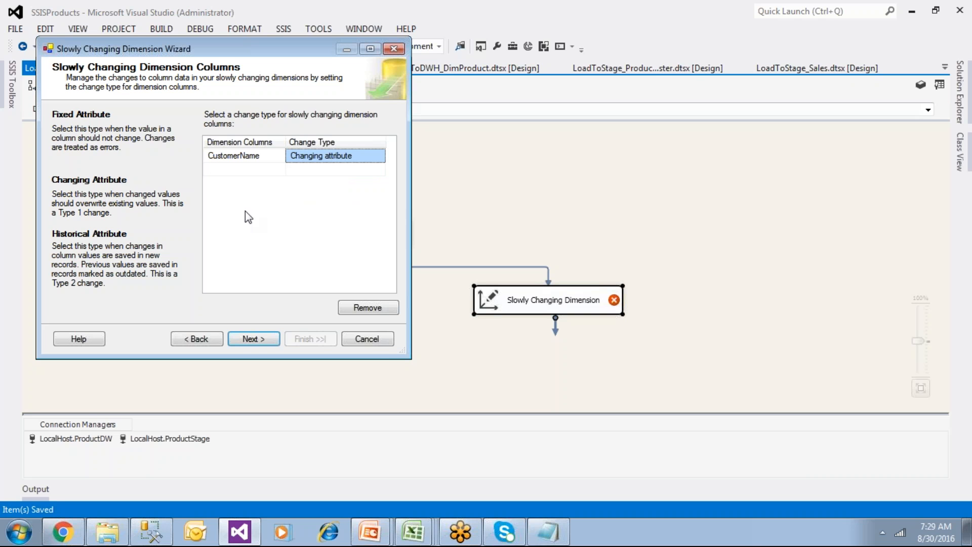
Accept the remaining default options and finish the Slowly Changing Dimension Wizard
{"action": "left_click", "coordinate": [253, 338]}
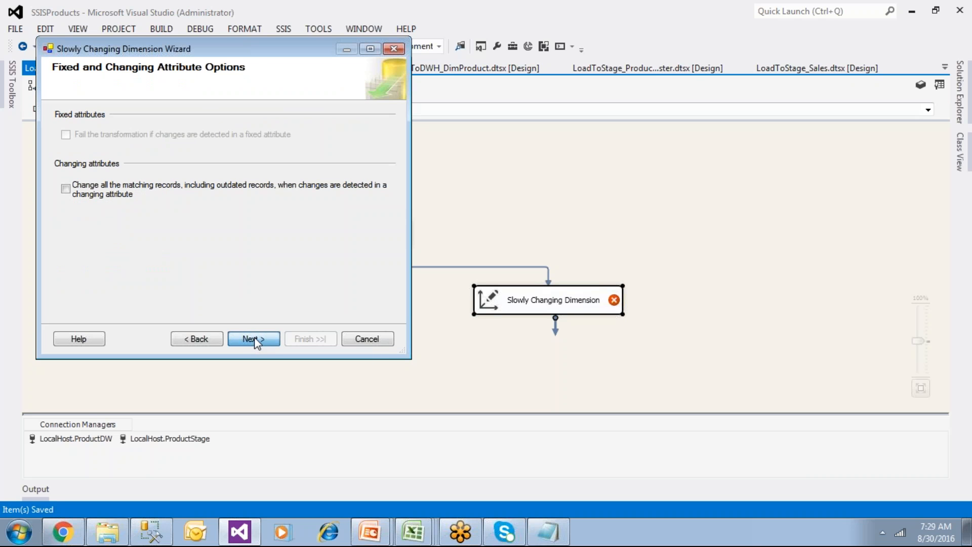
{"action": "left_click", "coordinate": [255, 340]}
{"action": "left_click", "coordinate": [255, 340]}
{"action": "left_click", "coordinate": [307, 343]}
Save the LoadToDWH_DimCustomer package, execute it, and return to design mode
{"action": "left_click", "coordinate": [93, 47]}
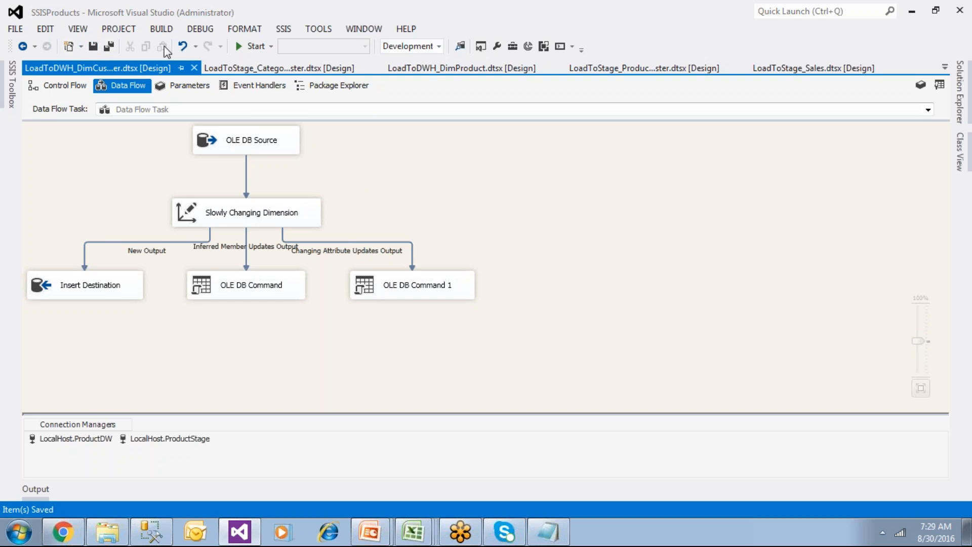
{"action": "left_click", "coordinate": [238, 47]}
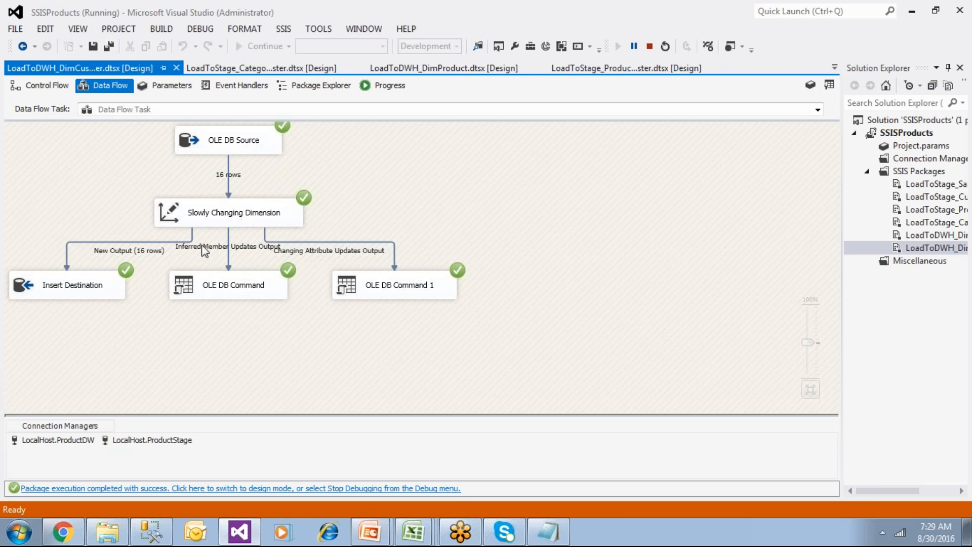
{"action": "left_click", "coordinate": [246, 488]}
Switch to SQL Server Management Studio, run SELECT * FROM DimCustomer in the DWH script, and check the loaded rows
{"action": "left_click", "coordinate": [151, 532]}
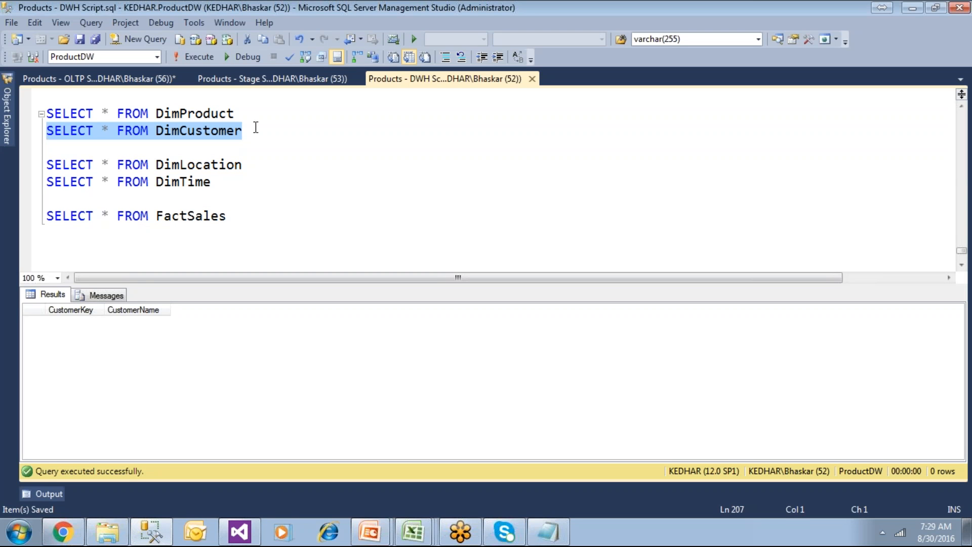
{"action": "left_click", "coordinate": [190, 58]}
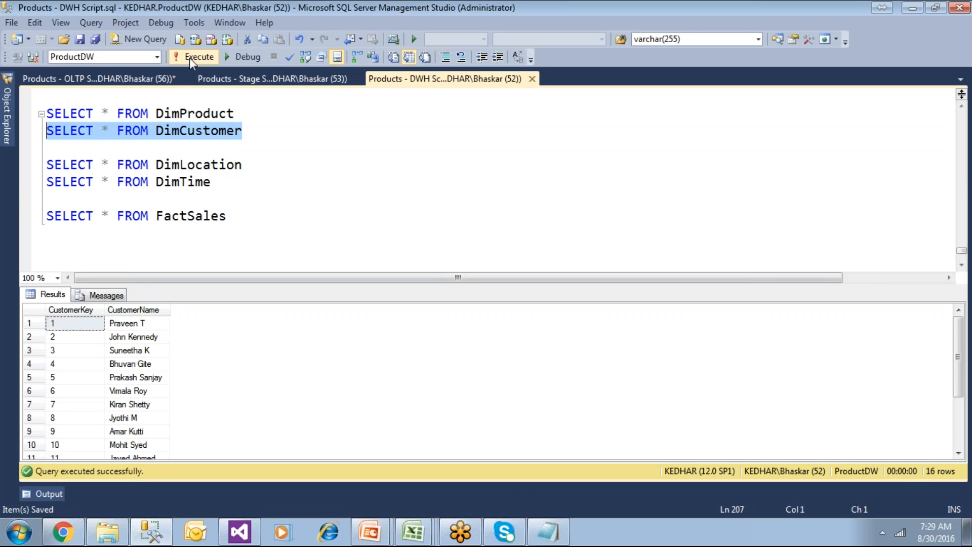
{"action": "left_click", "coordinate": [146, 378]}
{"action": "scroll", "coordinate": [152, 381], "scroll_direction": "down", "scroll_amount": 2}
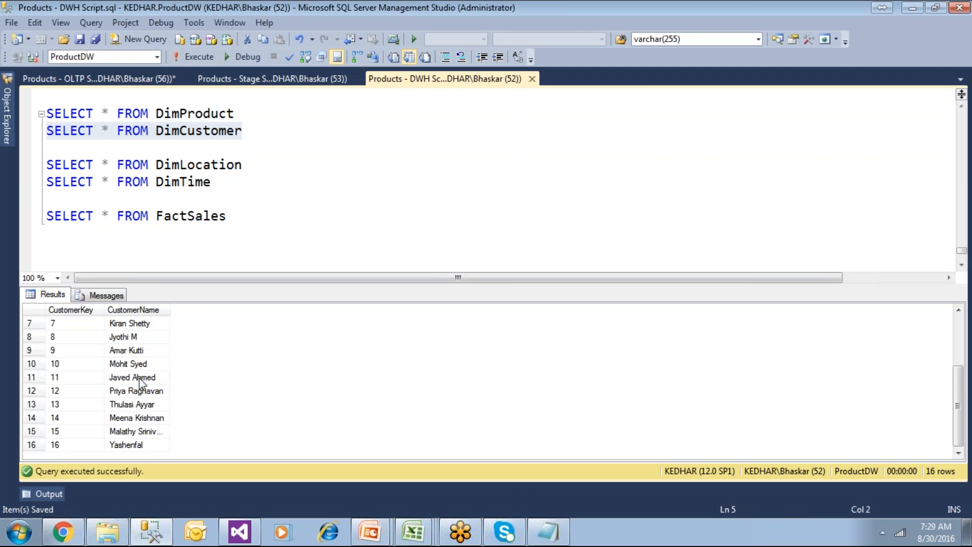
Run SELECT * FROM CustomerMaster in the OLTP script and examine the source rows through to the last one
{"action": "left_click", "coordinate": [101, 78]}
{"action": "left_click", "coordinate": [220, 243]}
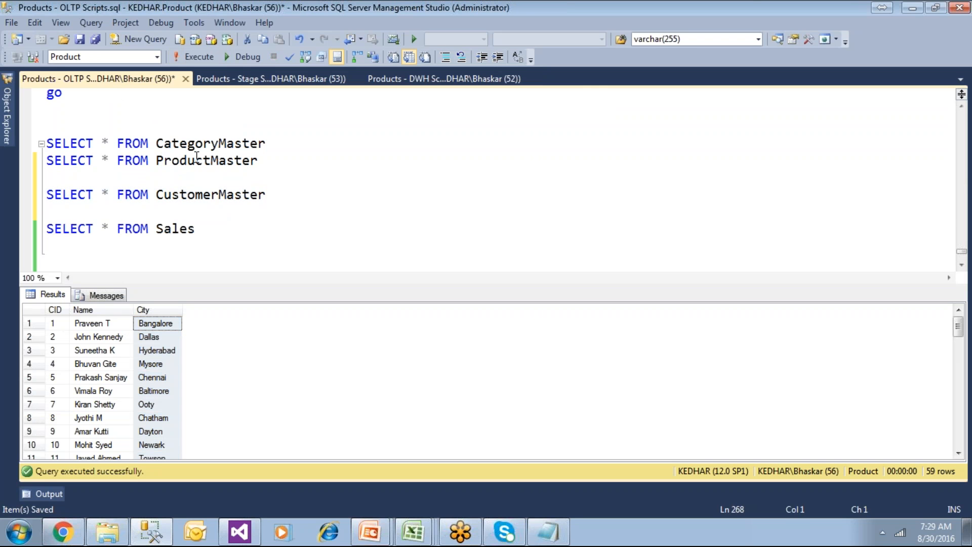
{"action": "left_click_drag", "start_coordinate": [269, 196], "coordinate": [46, 196]}
{"action": "left_click", "coordinate": [188, 57]}
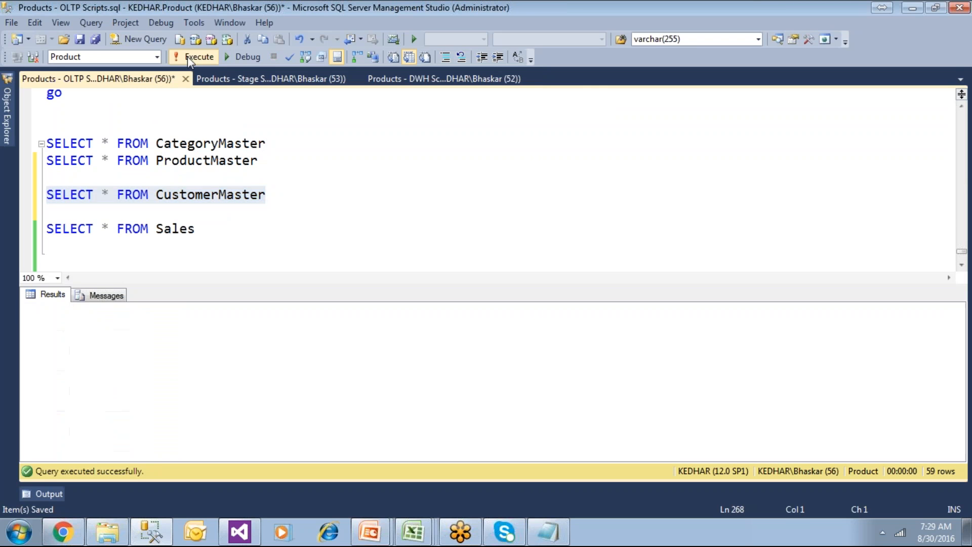
{"action": "scroll", "coordinate": [111, 360], "scroll_direction": "down", "scroll_amount": 11}
{"action": "scroll", "coordinate": [113, 365], "scroll_direction": "down", "scroll_amount": 5}
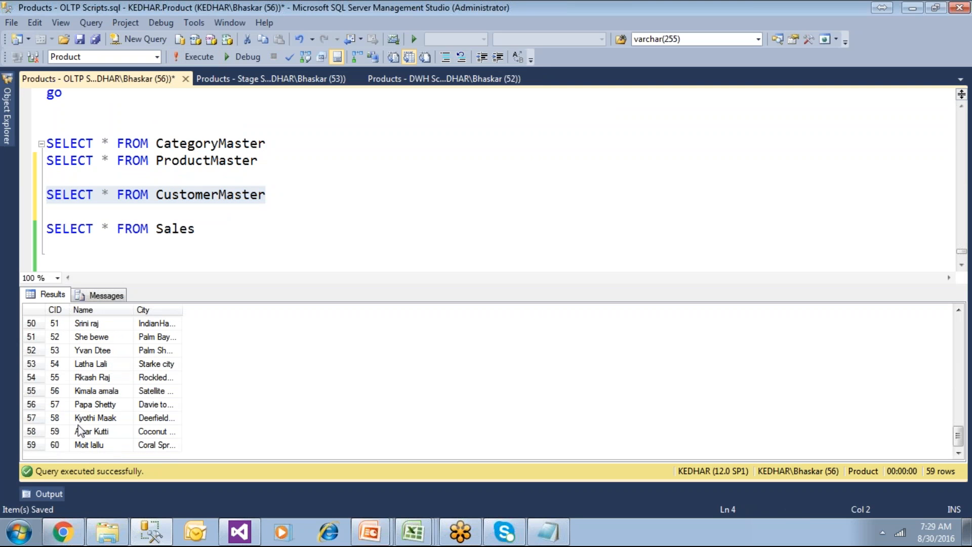
Check the last CustomerMaster row and widen the City column in the query results
{"action": "left_click", "coordinate": [60, 446]}
{"action": "left_click", "coordinate": [153, 447]}
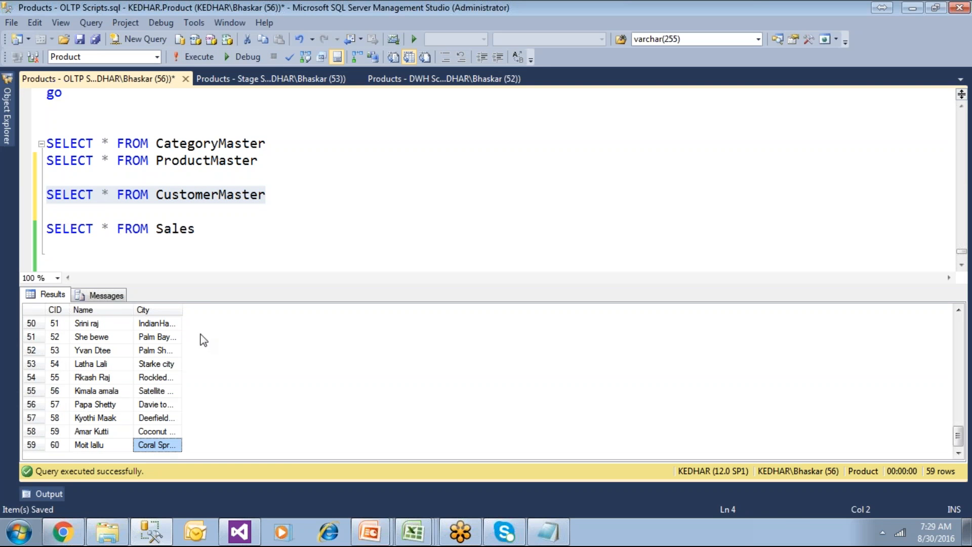
{"action": "left_click_drag", "start_coordinate": [182, 310], "coordinate": [201, 309]}
{"action": "left_click", "coordinate": [266, 239]}
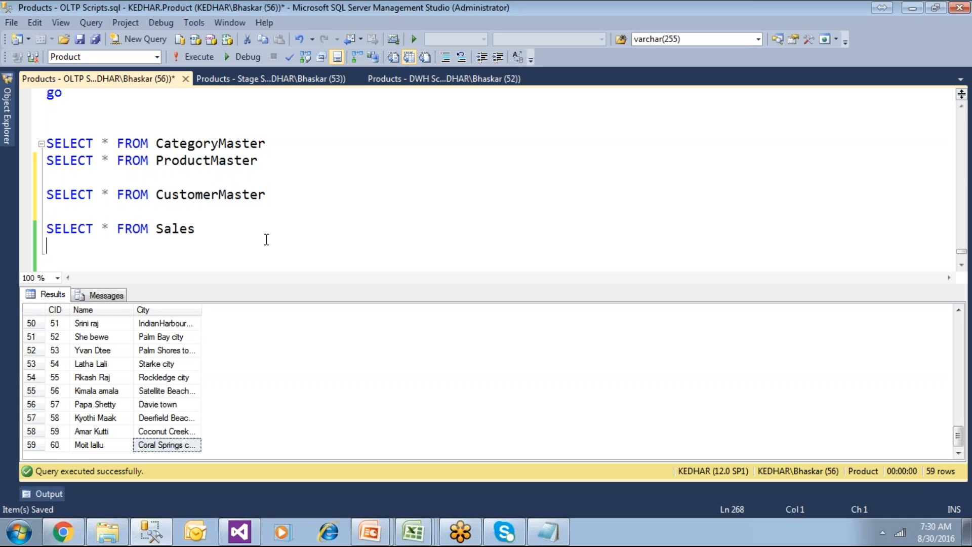
Run SELECT * FROM StageCustomerMaster in the Stage script and check the staged rows through to the last one
{"action": "left_click", "coordinate": [254, 79]}
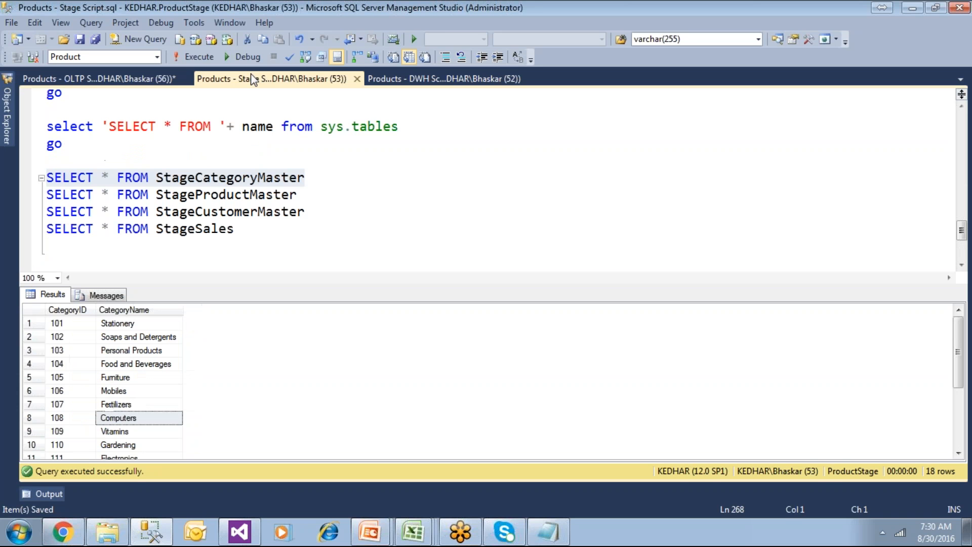
{"action": "left_click_drag", "start_coordinate": [315, 212], "coordinate": [44, 211]}
{"action": "left_click", "coordinate": [195, 56]}
{"action": "left_click", "coordinate": [130, 350]}
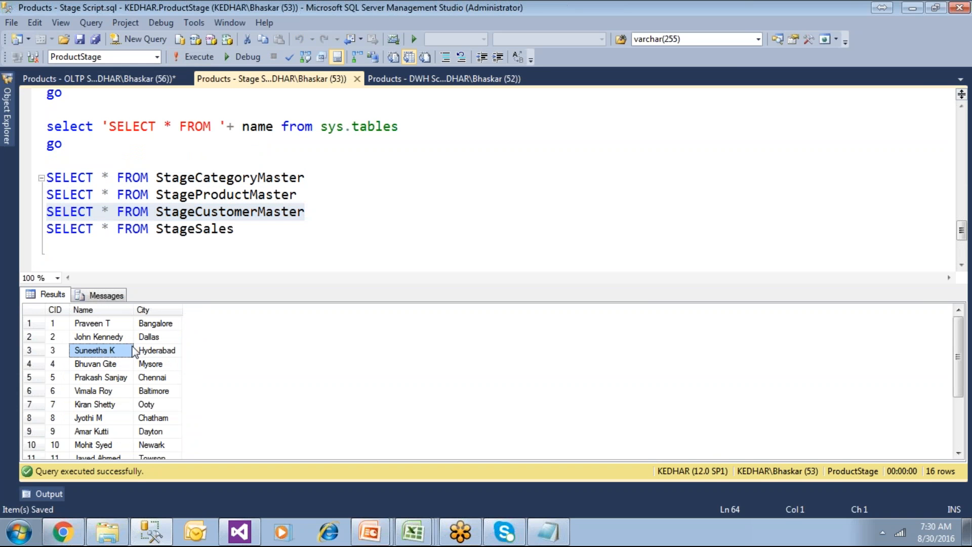
{"action": "scroll", "coordinate": [131, 389], "scroll_direction": "down", "scroll_amount": 2}
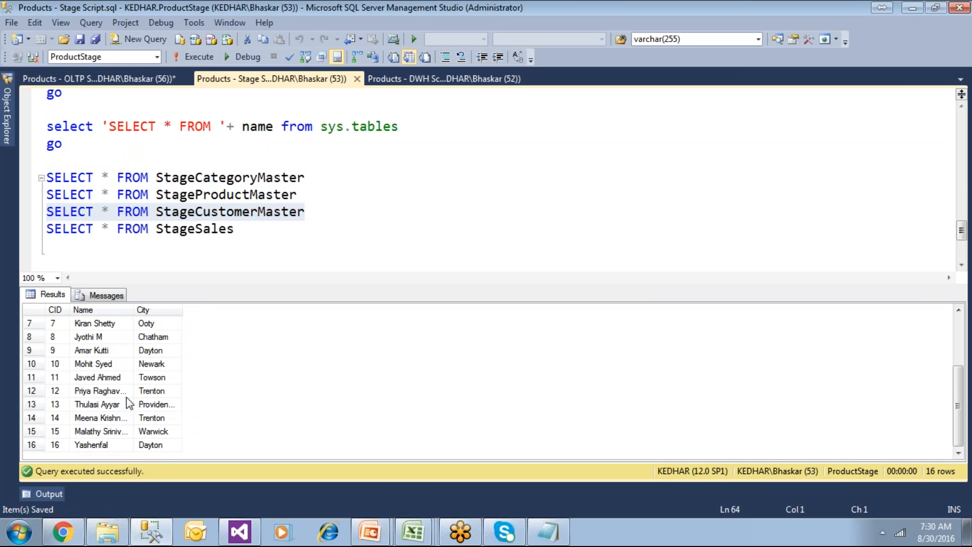
{"action": "left_click", "coordinate": [57, 445]}
{"action": "left_click", "coordinate": [87, 446]}
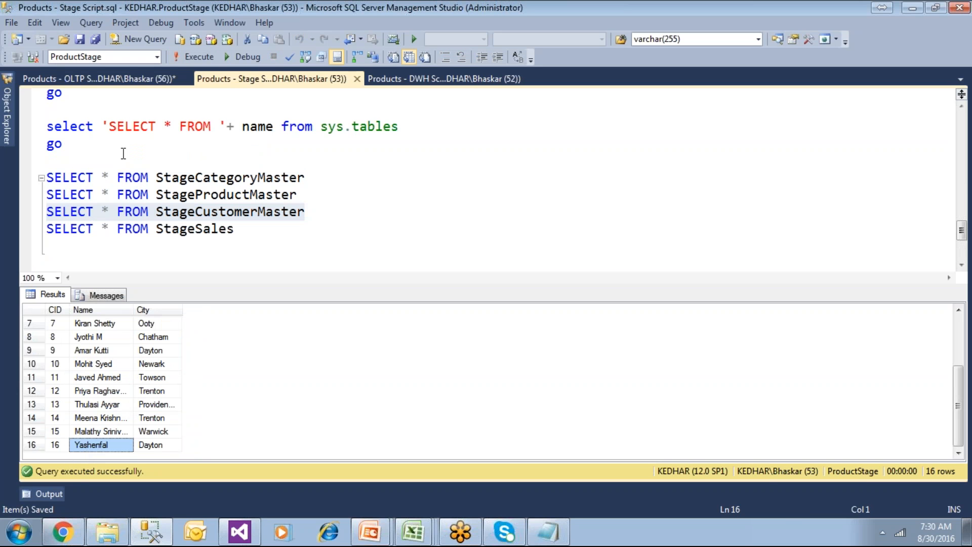
Return to the OLTP script and compare the CID of the last CustomerMaster row with the staged data
{"action": "left_click", "coordinate": [121, 80]}
{"action": "left_click", "coordinate": [65, 445]}
{"action": "left_click", "coordinate": [369, 160]}
Switch to Visual Studio, open and execute the LoadToStage_CustomerMaster package, and return to design mode
{"action": "left_click", "coordinate": [239, 531]}
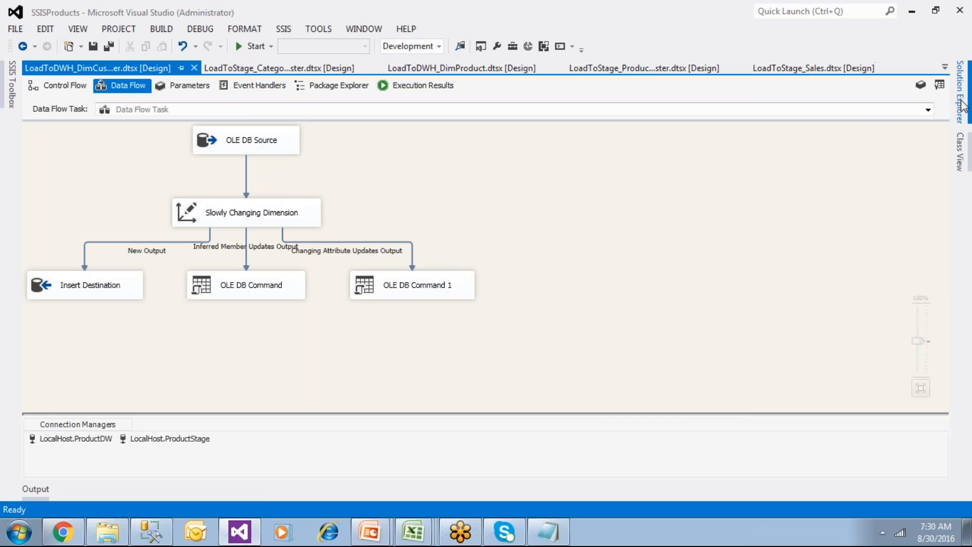
{"action": "left_click", "coordinate": [960, 104]}
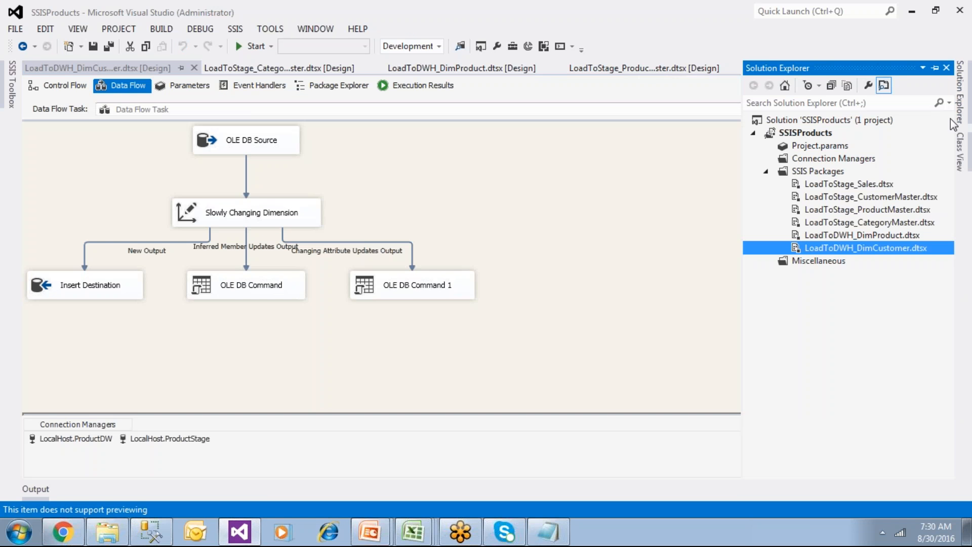
{"action": "double_click", "coordinate": [916, 198]}
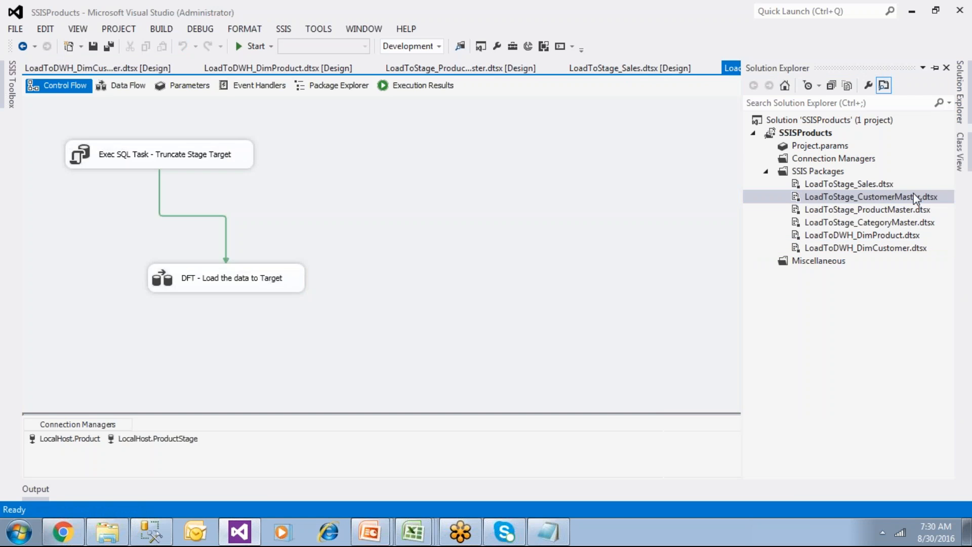
{"action": "left_click", "coordinate": [253, 46]}
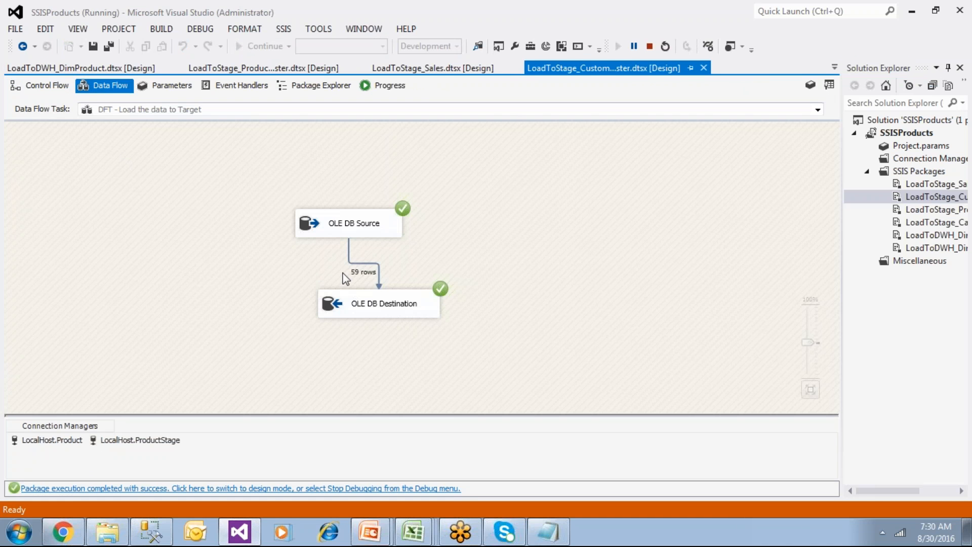
{"action": "left_click", "coordinate": [354, 488]}
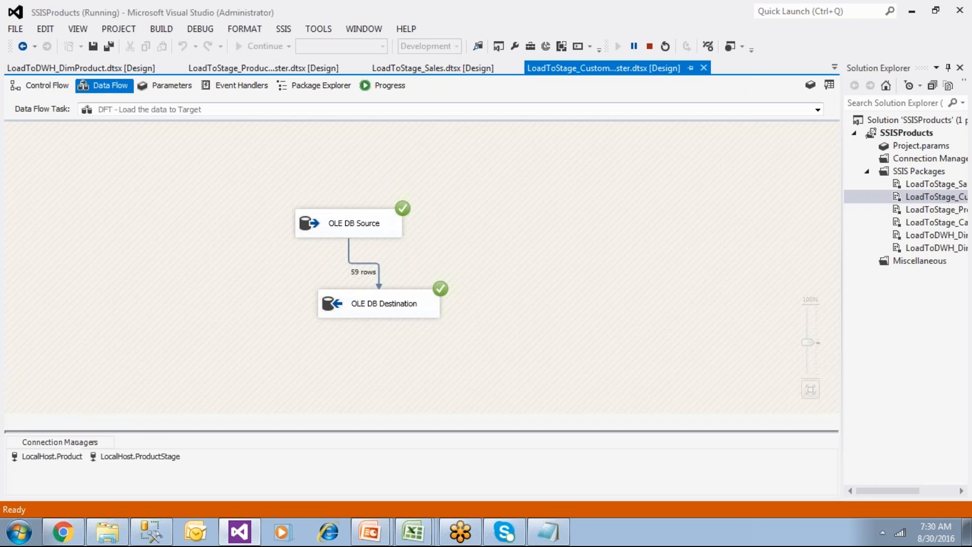
Reopen the LoadToDWH_DimCustomer package, save and execute it, and return to design mode
{"action": "left_click", "coordinate": [961, 112]}
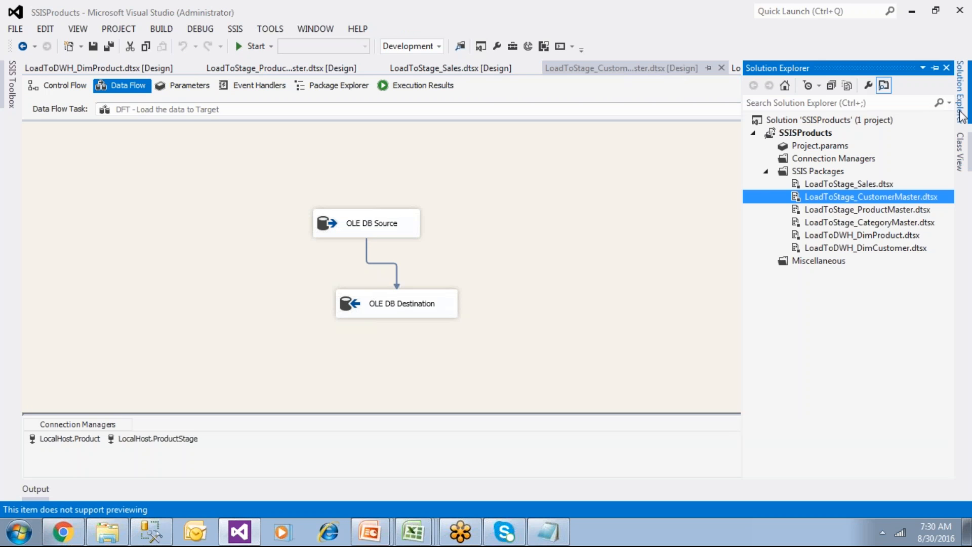
{"action": "left_click", "coordinate": [894, 251]}
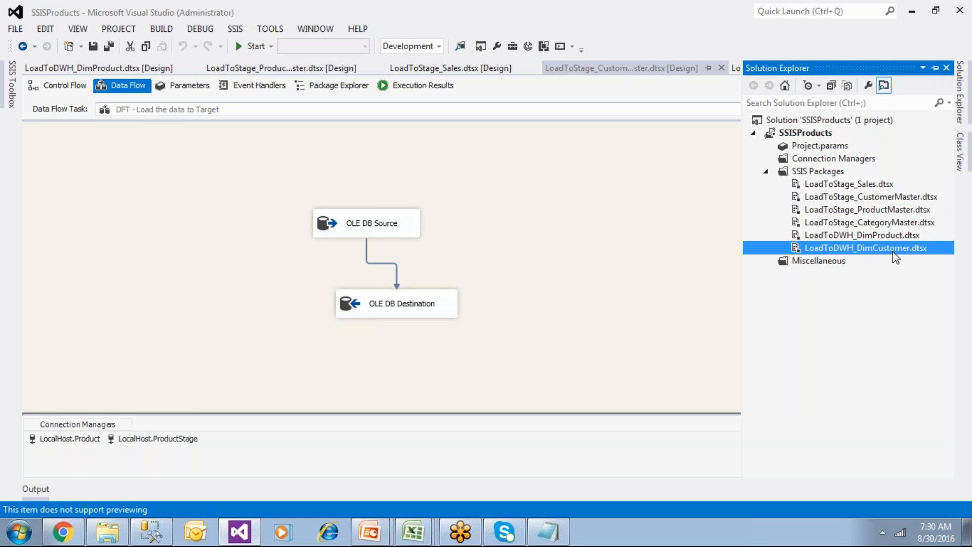
{"action": "double_click", "coordinate": [892, 251]}
{"action": "left_click", "coordinate": [94, 48]}
{"action": "left_click", "coordinate": [242, 47]}
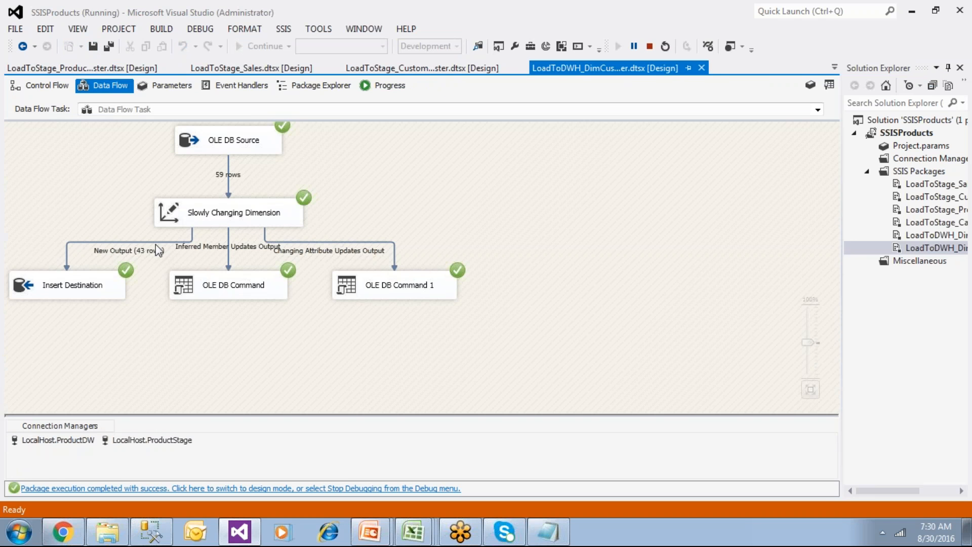
{"action": "left_click", "coordinate": [273, 486]}
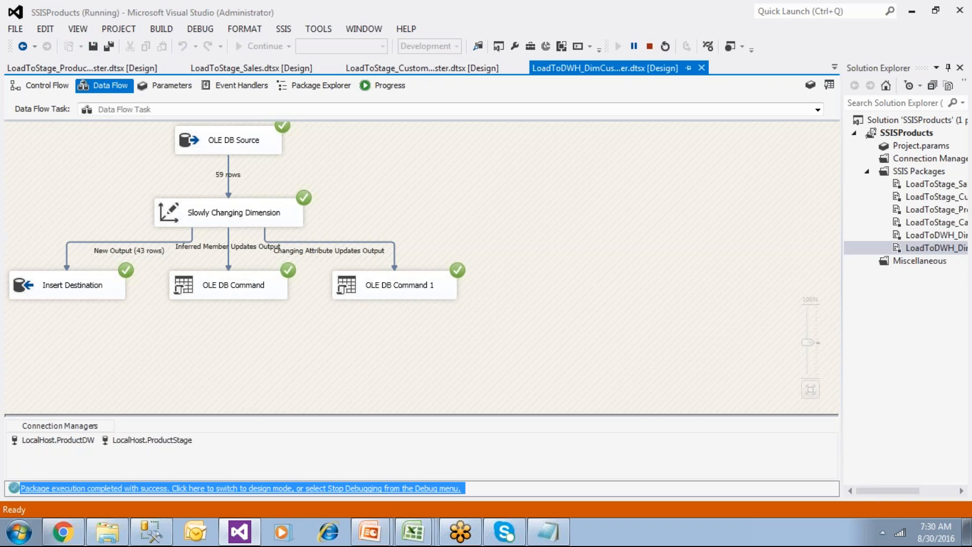
Switch to SQL Server Management Studio, run SELECT * FROM DimCustomer in the DWH script, and check the last loaded rows
{"action": "left_click", "coordinate": [150, 531]}
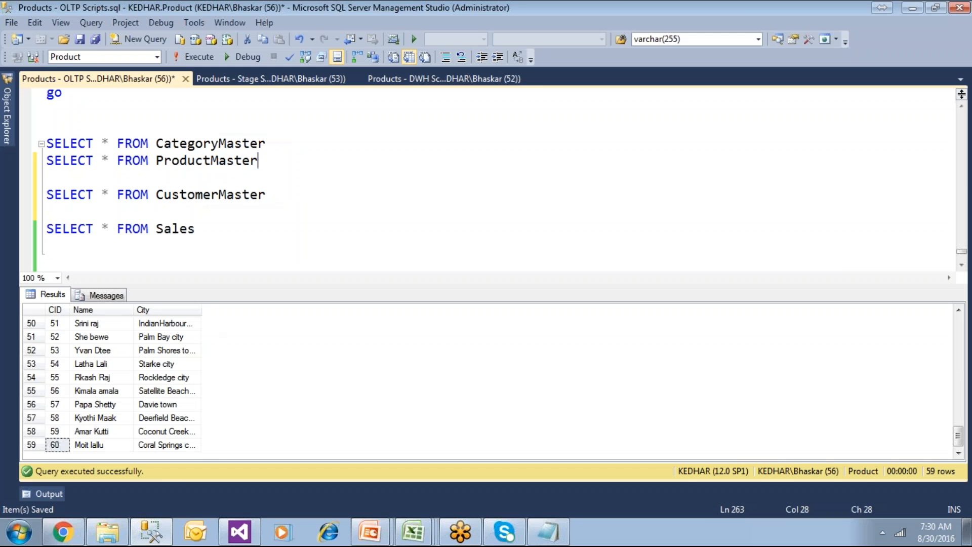
{"action": "left_click", "coordinate": [405, 79]}
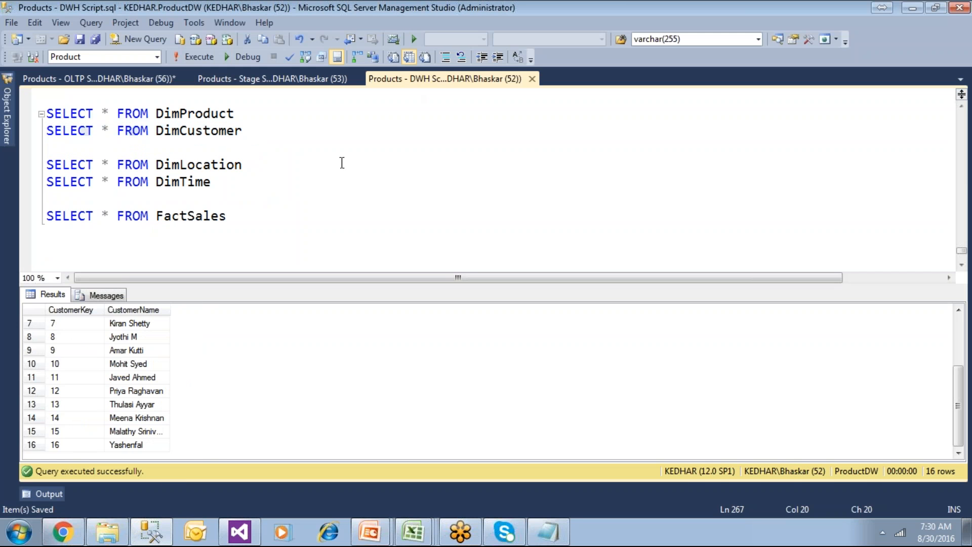
{"action": "left_click_drag", "start_coordinate": [254, 128], "coordinate": [37, 134]}
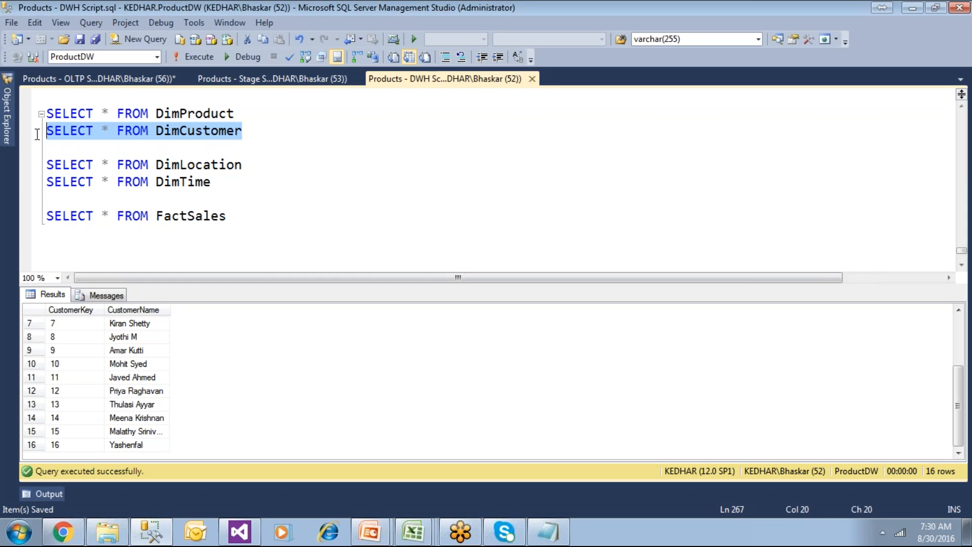
{"action": "left_click", "coordinate": [177, 57]}
{"action": "left_click", "coordinate": [77, 414]}
{"action": "scroll", "coordinate": [81, 416], "scroll_direction": "down", "scroll_amount": 17}
{"action": "left_click", "coordinate": [76, 446]}
{"action": "key", "text": "Up"}
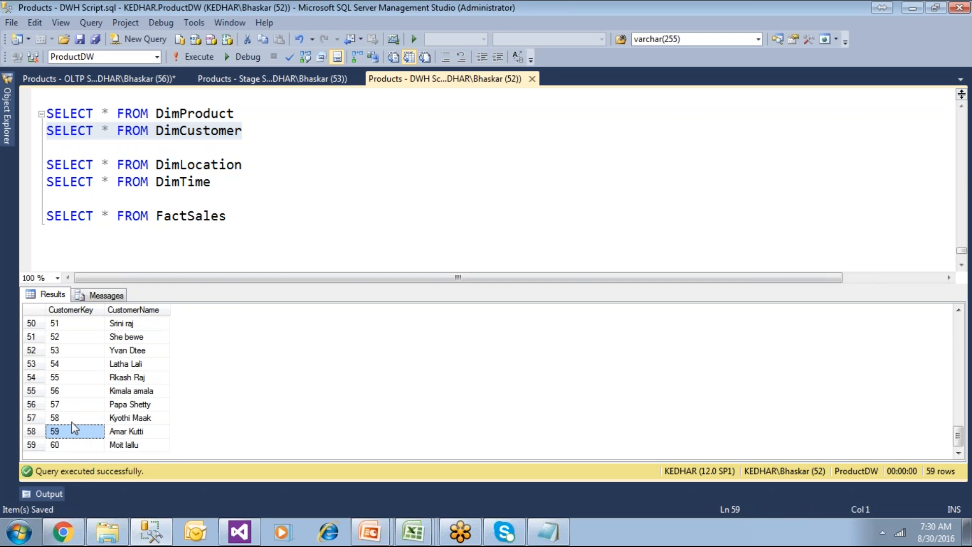
{"action": "left_click", "coordinate": [71, 420]}
{"action": "left_click", "coordinate": [73, 446]}
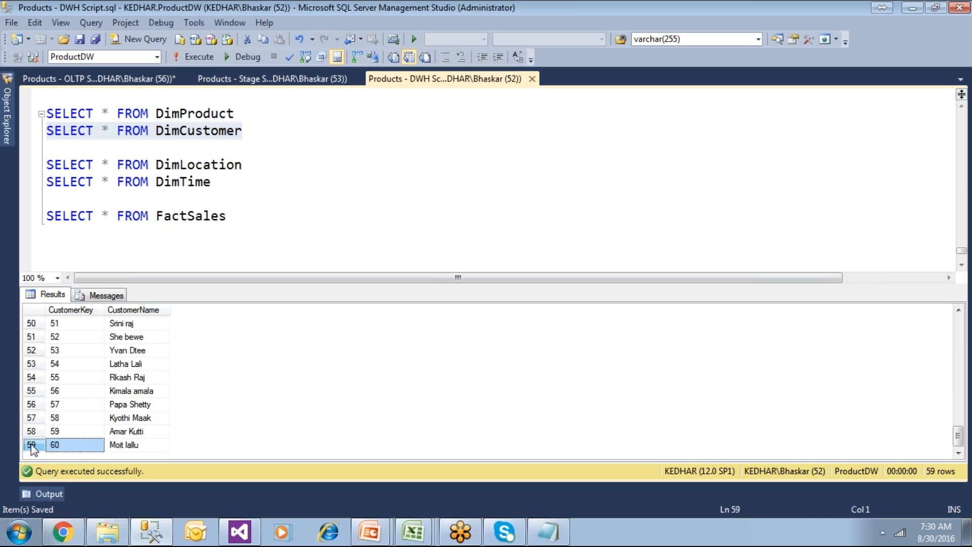
Widen the CustomerName column in the DimCustomer results and review the rows back to the first one
{"action": "left_click", "coordinate": [165, 392]}
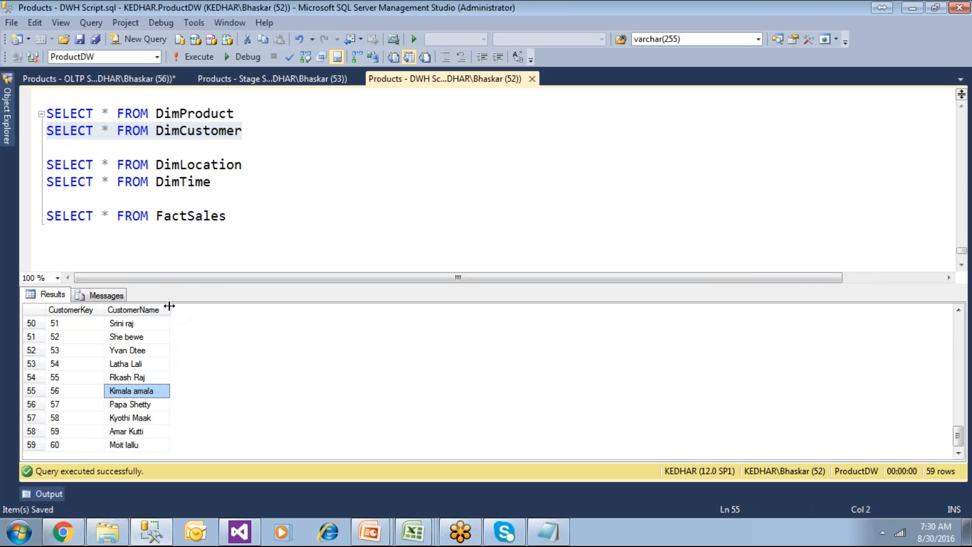
{"action": "left_click_drag", "start_coordinate": [170, 309], "coordinate": [207, 310]}
{"action": "left_click", "coordinate": [193, 328]}
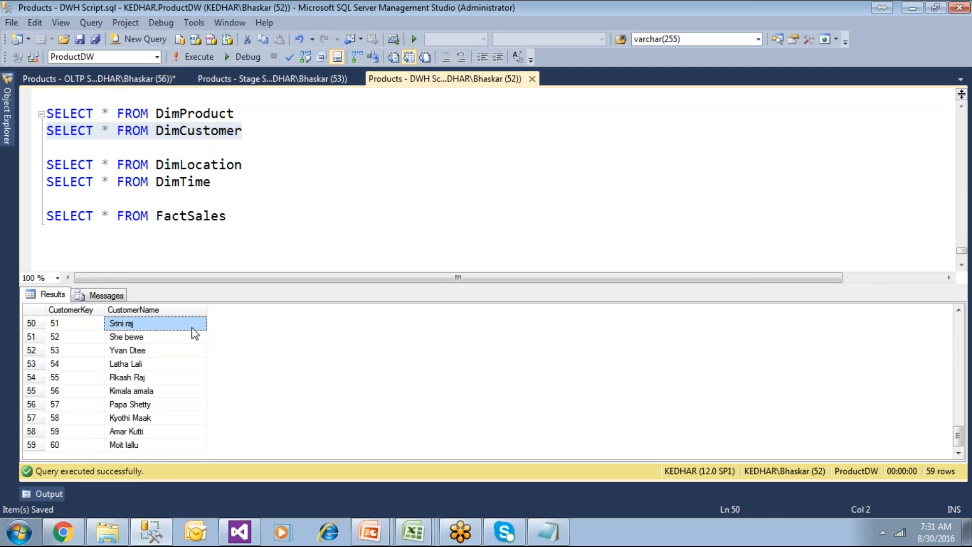
{"action": "scroll", "coordinate": [195, 334], "scroll_direction": "up", "scroll_amount": 16}
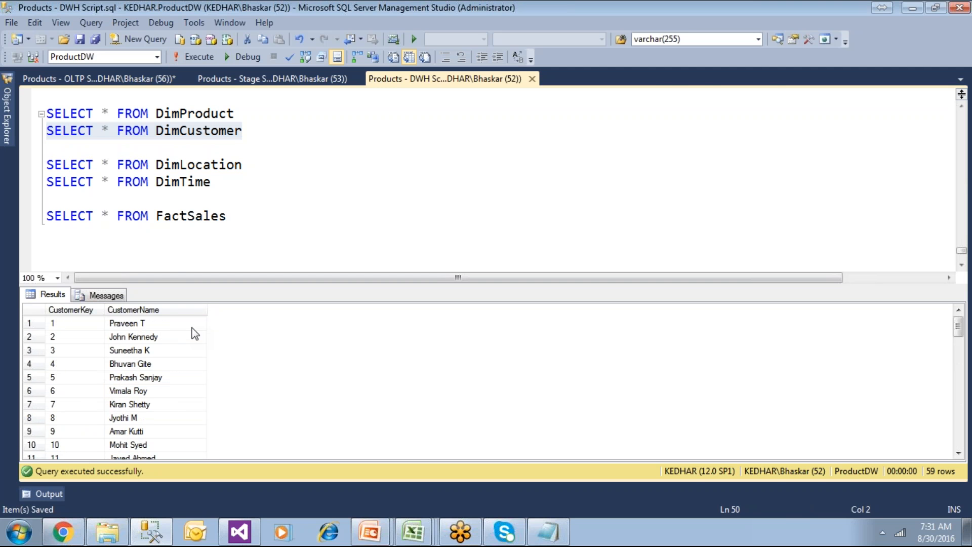
Rerun SELECT * FROM CustomerMaster in the OLTP script and check the source rows through to the last one
{"action": "left_click", "coordinate": [120, 79]}
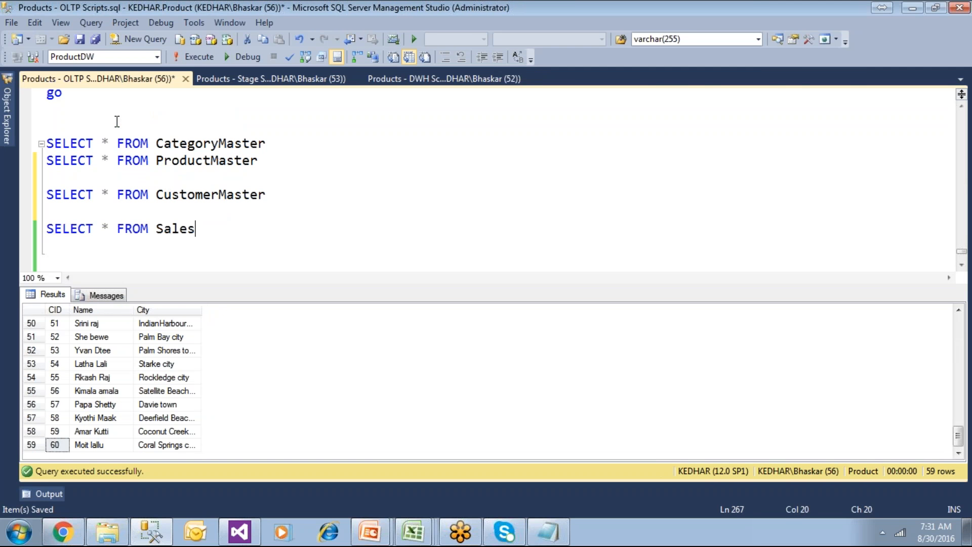
{"action": "left_click_drag", "start_coordinate": [270, 165], "coordinate": [82, 159]}
{"action": "left_click", "coordinate": [172, 177]}
{"action": "left_click_drag", "start_coordinate": [267, 197], "coordinate": [47, 195]}
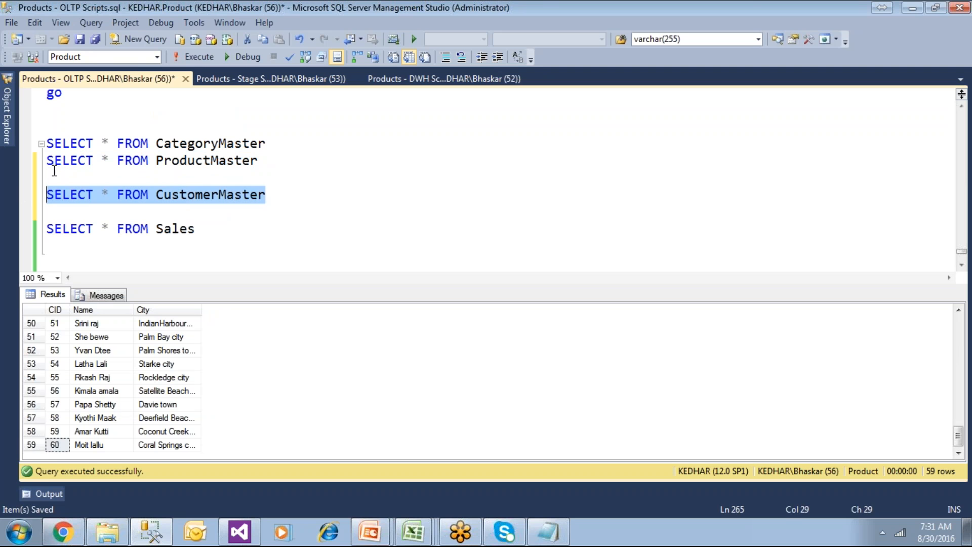
{"action": "left_click", "coordinate": [196, 57]}
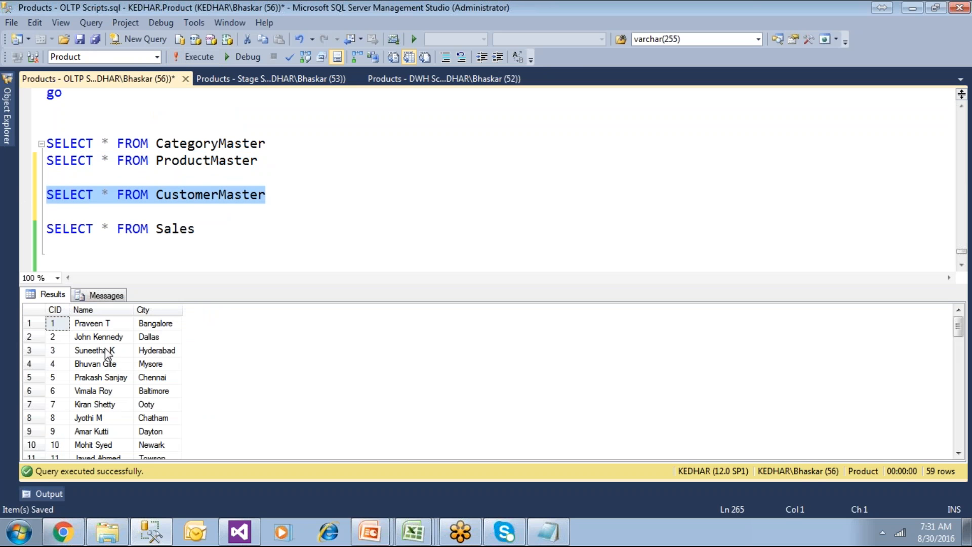
{"action": "left_click", "coordinate": [104, 364]}
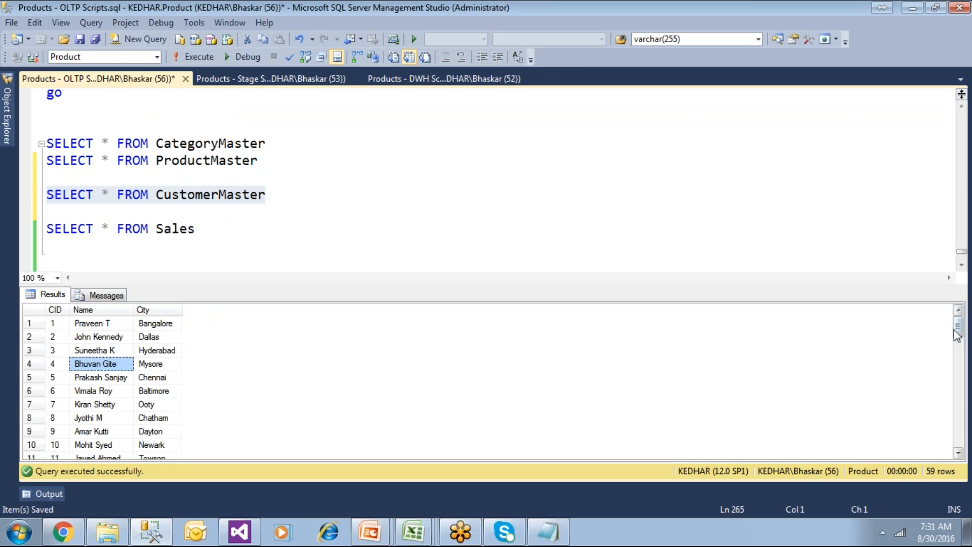
{"action": "left_click_drag", "start_coordinate": [958, 327], "coordinate": [957, 434]}
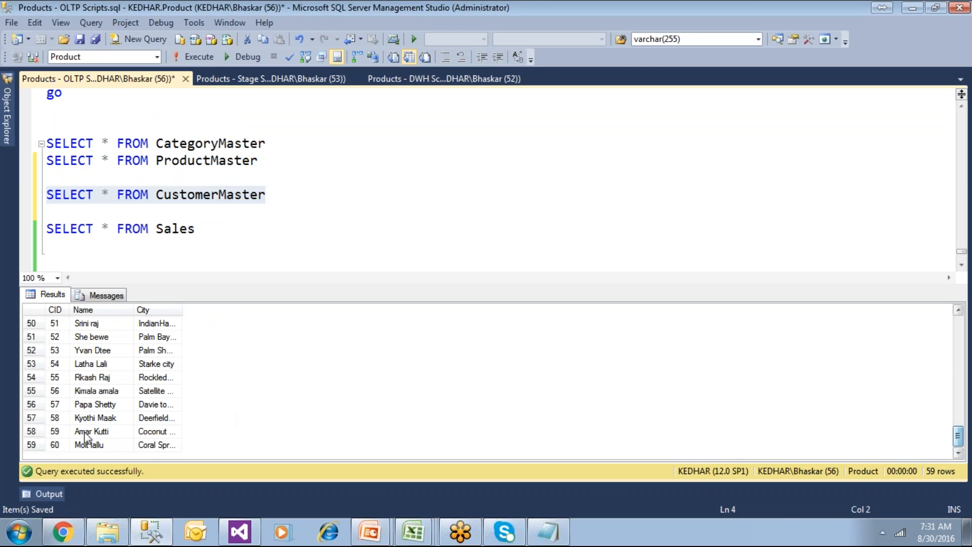
{"action": "left_click", "coordinate": [55, 444]}
{"action": "left_click", "coordinate": [32, 444]}
{"action": "left_click", "coordinate": [263, 195]}
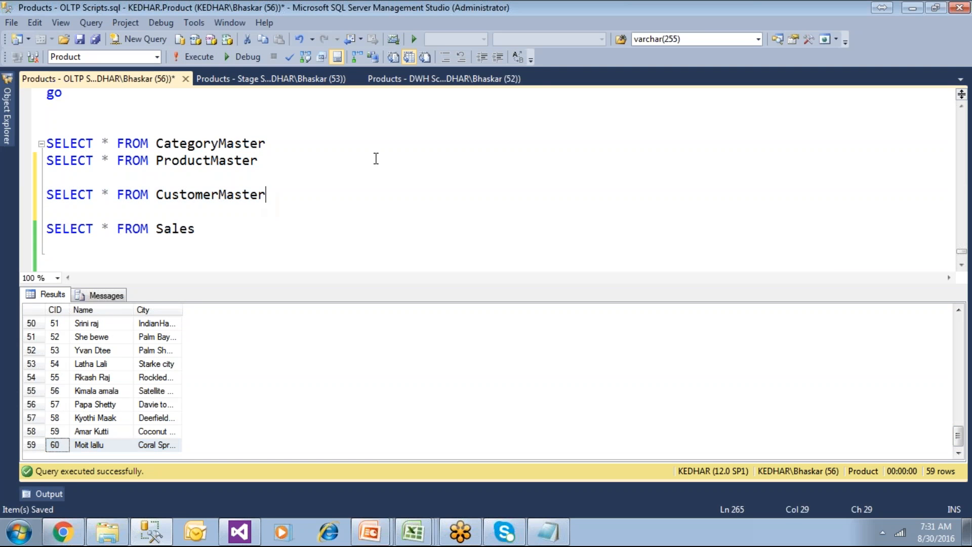
Rerun SELECT * FROM DimCustomer in the DWH script and compare its last row with the source data
{"action": "left_click", "coordinate": [440, 78]}
{"action": "left_click_drag", "start_coordinate": [257, 133], "coordinate": [24, 130]}
{"action": "left_click", "coordinate": [190, 60]}
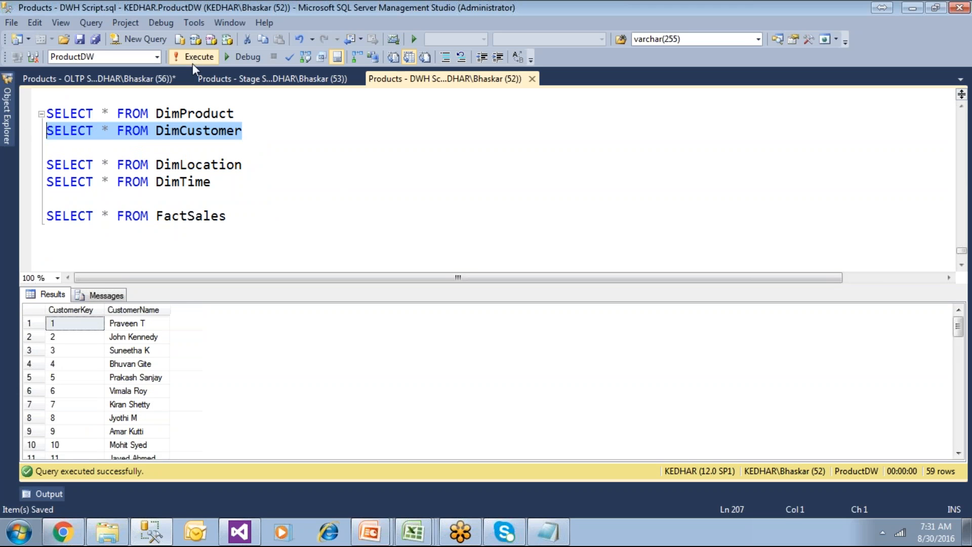
{"action": "left_click", "coordinate": [66, 404]}
{"action": "scroll", "coordinate": [65, 412], "scroll_direction": "down", "scroll_amount": 6}
{"action": "scroll", "coordinate": [65, 420], "scroll_direction": "down", "scroll_amount": 10}
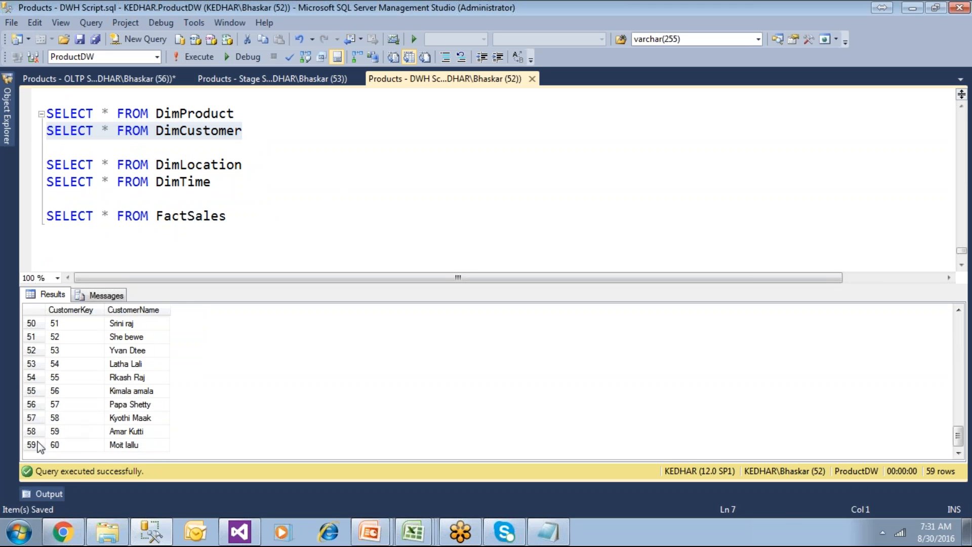
{"action": "left_click", "coordinate": [31, 445]}
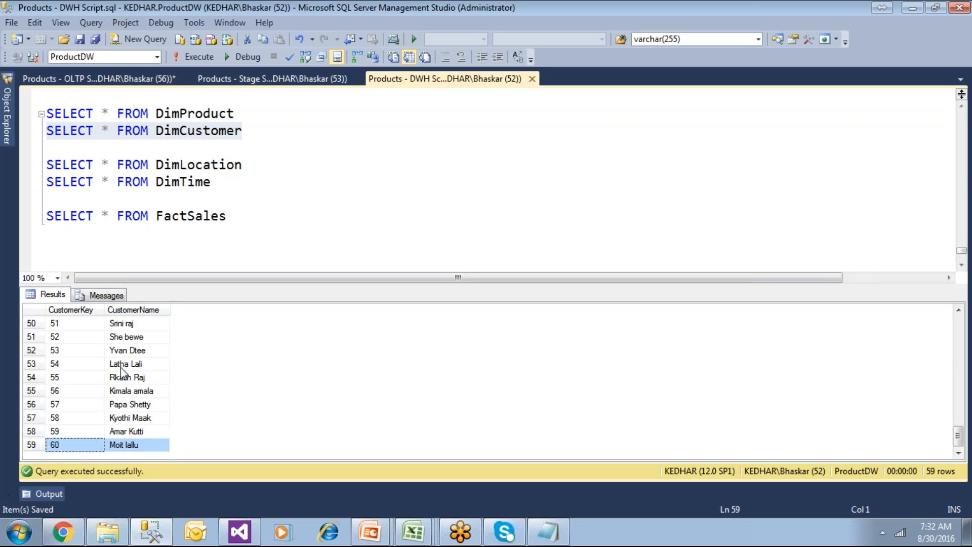
Run SELECT * FROM DimProduct in the DWH script to view its rows, and select the DimCustomer query
{"action": "left_click", "coordinate": [272, 182]}
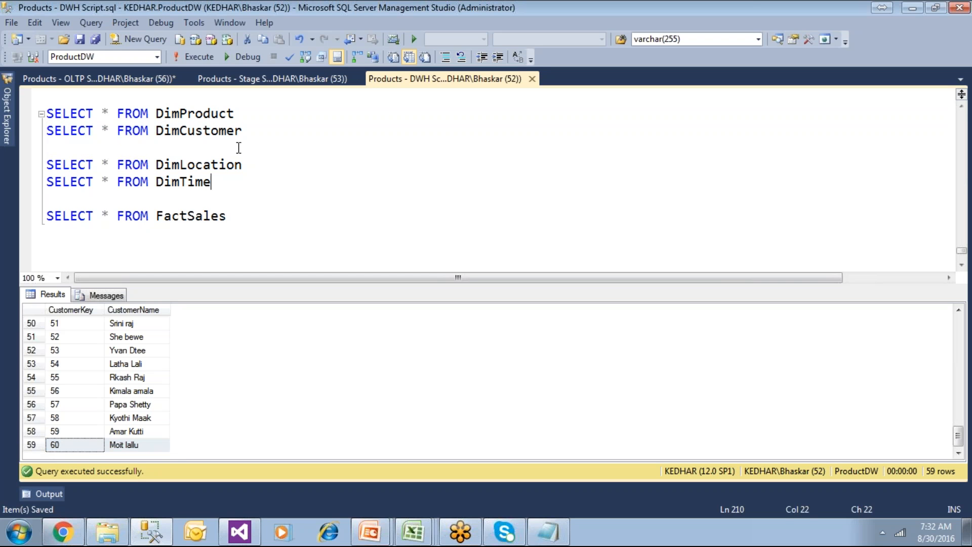
{"action": "left_click_drag", "start_coordinate": [243, 113], "coordinate": [46, 114]}
{"action": "key", "text": "F5"}
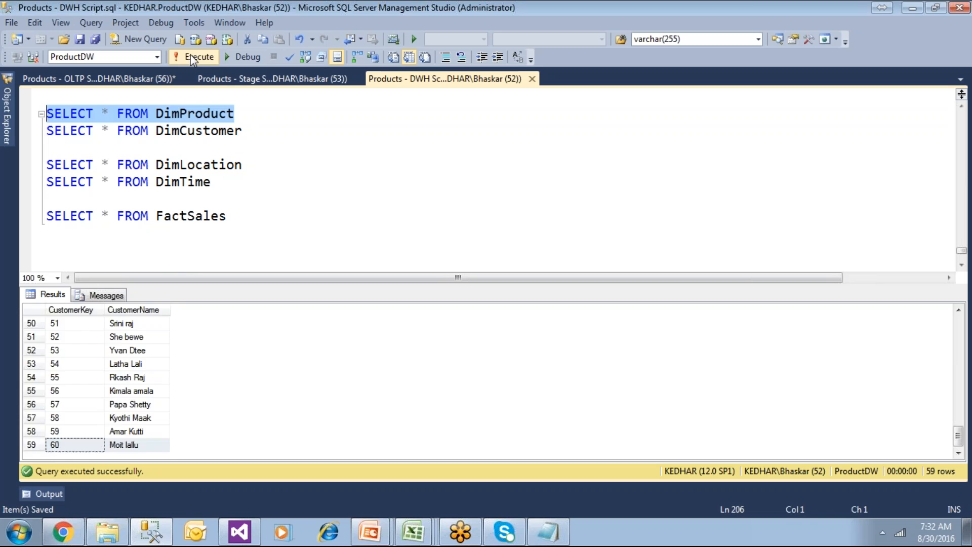
{"action": "left_click_drag", "start_coordinate": [247, 130], "coordinate": [44, 140]}
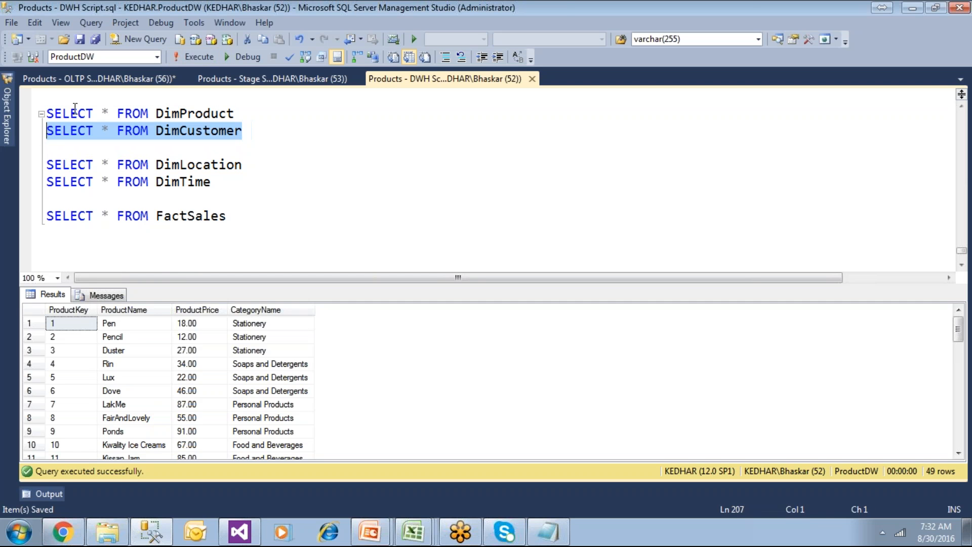
Run the DimCustomer, DimLocation and DimTime SELECT queries one after another in the DWH script to view their rows
{"action": "left_click", "coordinate": [175, 56]}
{"action": "left_click_drag", "start_coordinate": [247, 165], "coordinate": [46, 164]}
{"action": "left_click", "coordinate": [195, 56]}
{"action": "left_click_drag", "start_coordinate": [211, 181], "coordinate": [45, 182]}
{"action": "left_click", "coordinate": [190, 57]}
Run SELECT * FROM FactSales and go over the dimension and fact table queries in the DWH script
{"action": "left_click", "coordinate": [241, 217]}
{"action": "key", "text": "shift+Home"}
{"action": "left_click", "coordinate": [192, 56]}
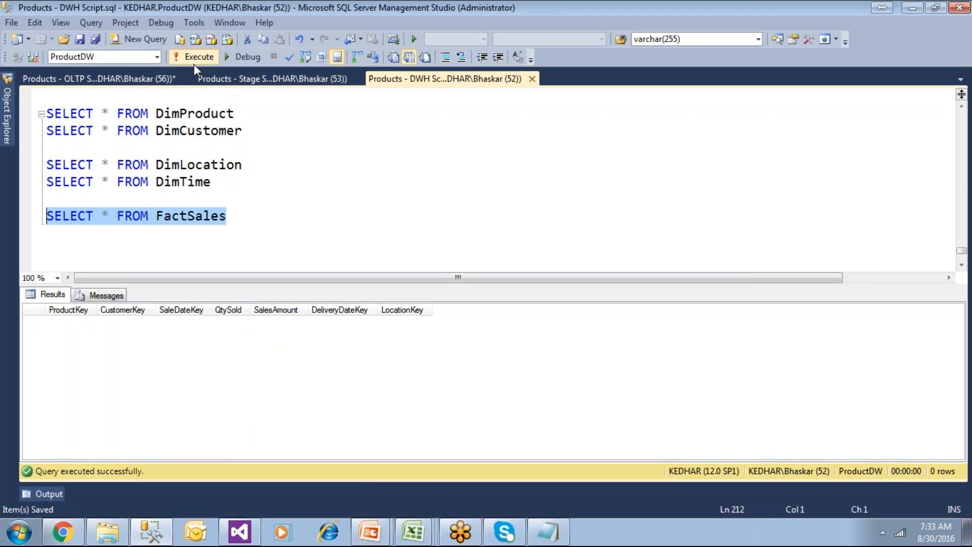
{"action": "left_click", "coordinate": [245, 233]}
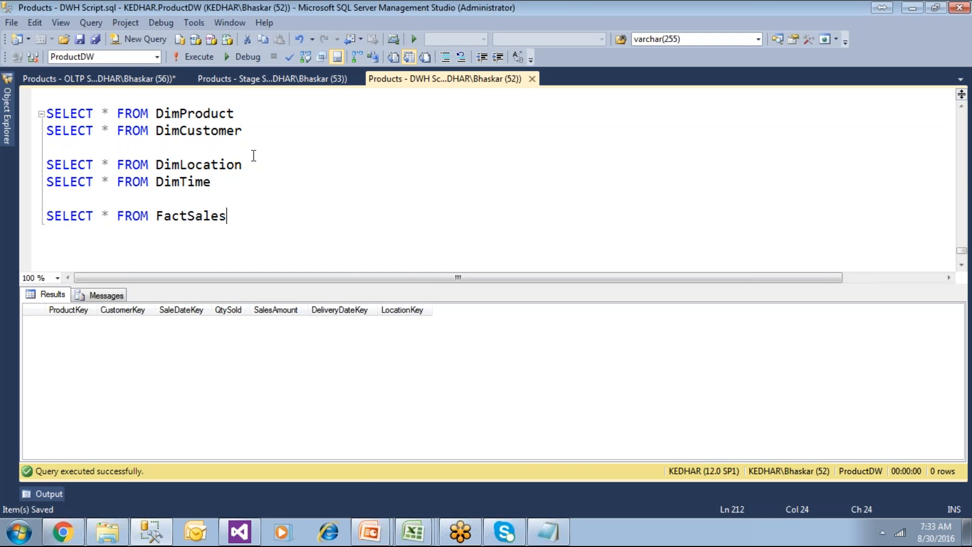
{"action": "left_click_drag", "start_coordinate": [245, 220], "coordinate": [48, 218]}
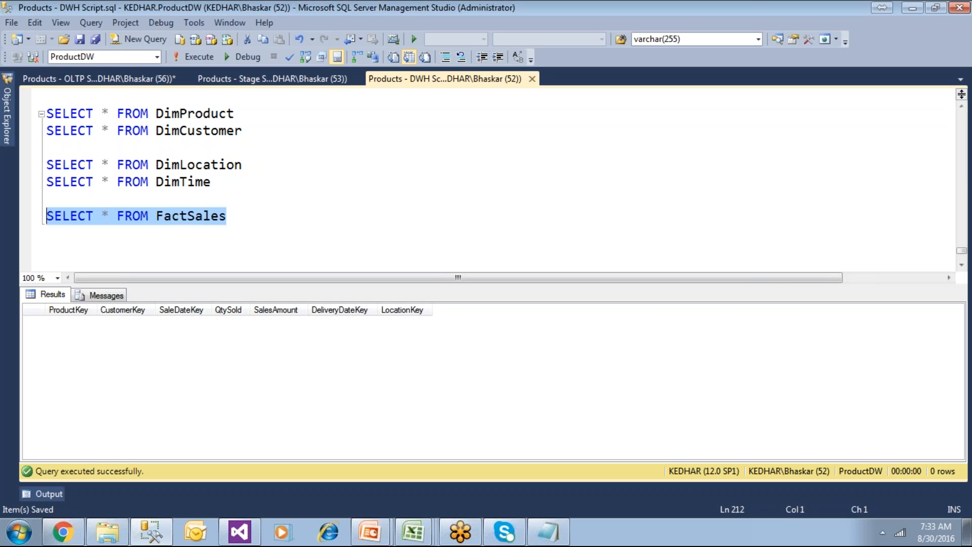
{"action": "left_click_drag", "start_coordinate": [230, 188], "coordinate": [37, 164]}
{"action": "left_click_drag", "start_coordinate": [265, 129], "coordinate": [37, 112]}
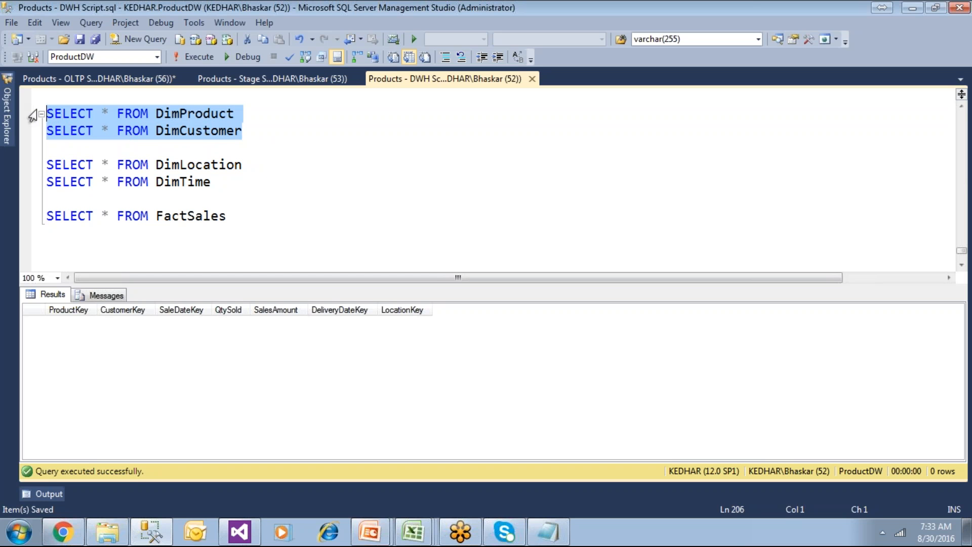
{"action": "left_click_drag", "start_coordinate": [227, 217], "coordinate": [35, 215]}
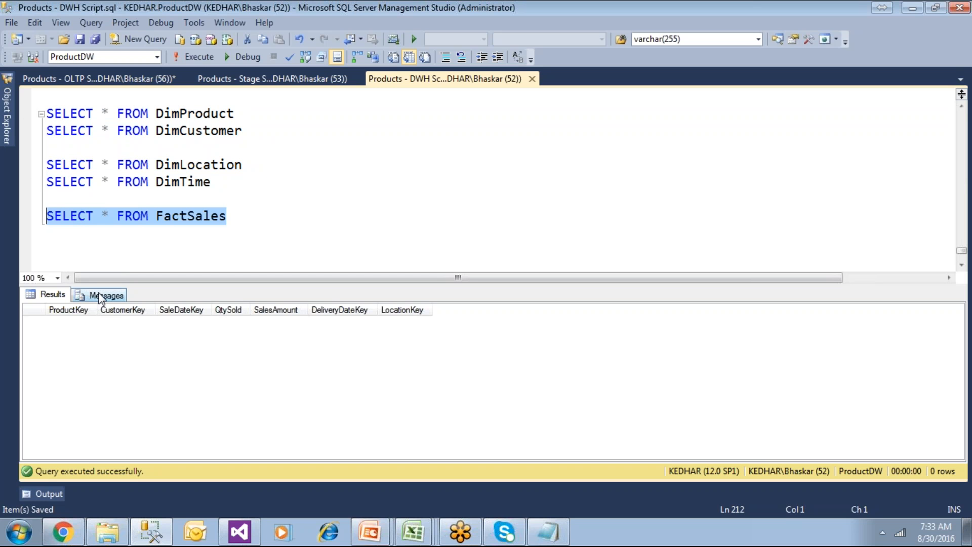
Switch to the ETL Mapping Doc workbook in Excel and examine the Sales and FactSales entries on the FactSales sheet
{"action": "left_click", "coordinate": [412, 531]}
{"action": "left_click", "coordinate": [421, 450]}
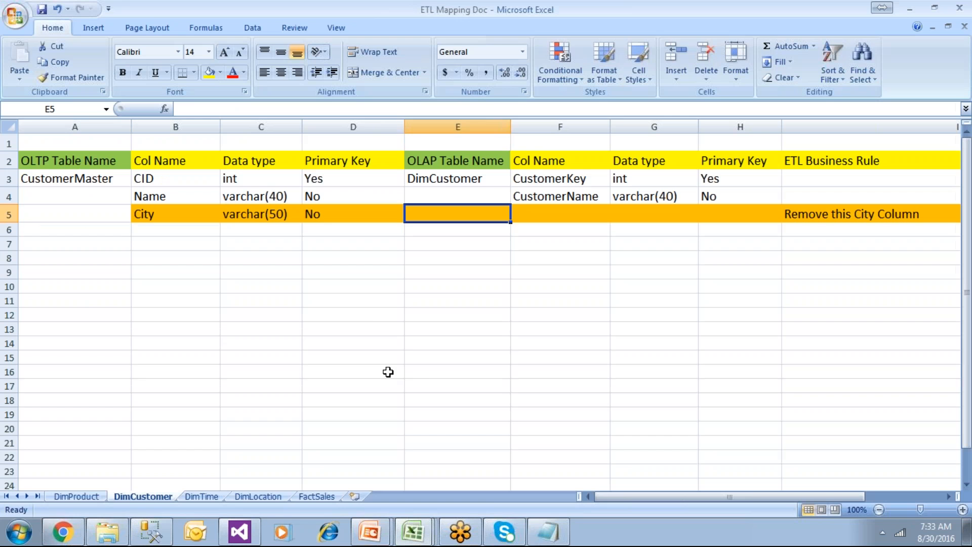
{"action": "left_click", "coordinate": [315, 496]}
{"action": "left_click", "coordinate": [317, 365]}
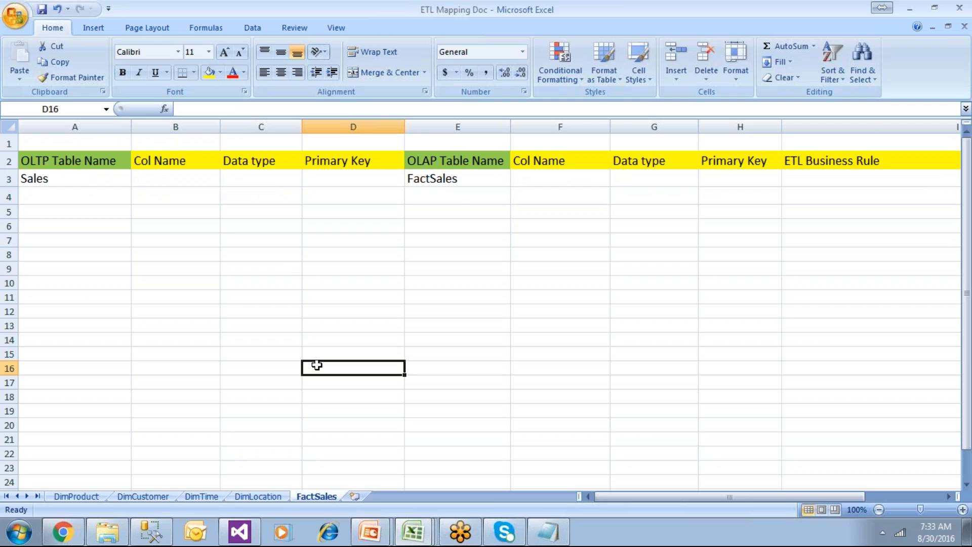
{"action": "left_click", "coordinate": [80, 176]}
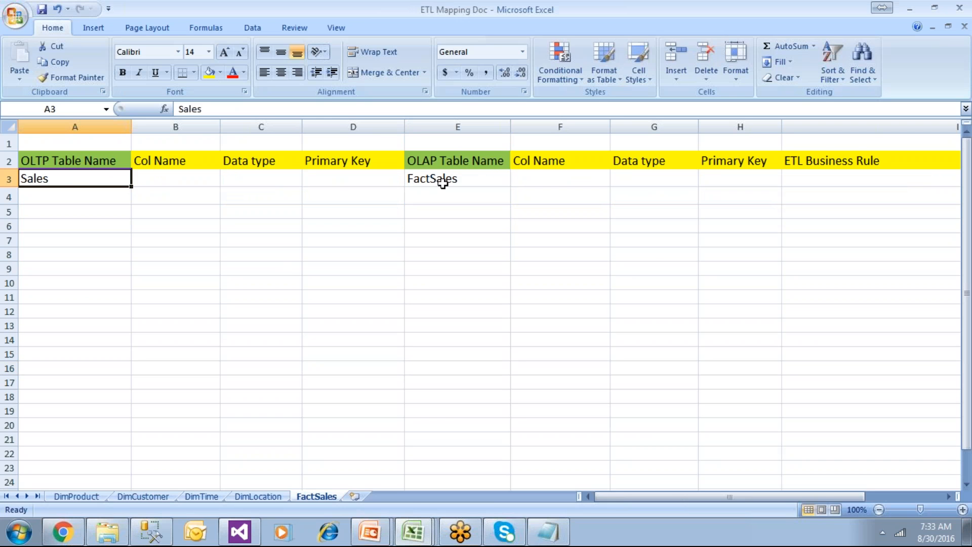
{"action": "left_click", "coordinate": [424, 182]}
{"action": "left_click", "coordinate": [108, 177]}
{"action": "left_click", "coordinate": [413, 182]}
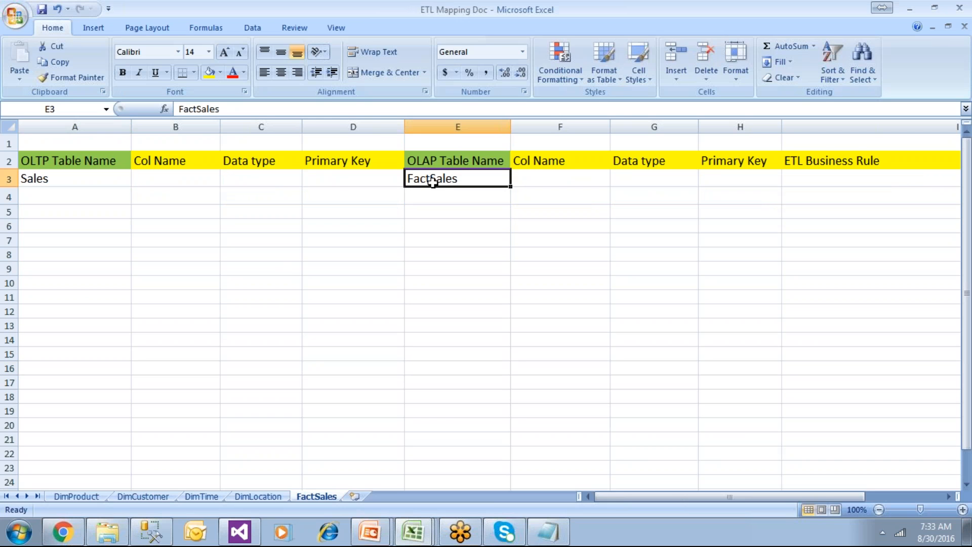
{"action": "left_click", "coordinate": [101, 175]}
{"action": "left_click", "coordinate": [430, 182]}
{"action": "left_click", "coordinate": [103, 177]}
Switch to Management Studio and locate the create table Sales definition in the OLTP script, highlighting its PID column
{"action": "left_click", "coordinate": [157, 533]}
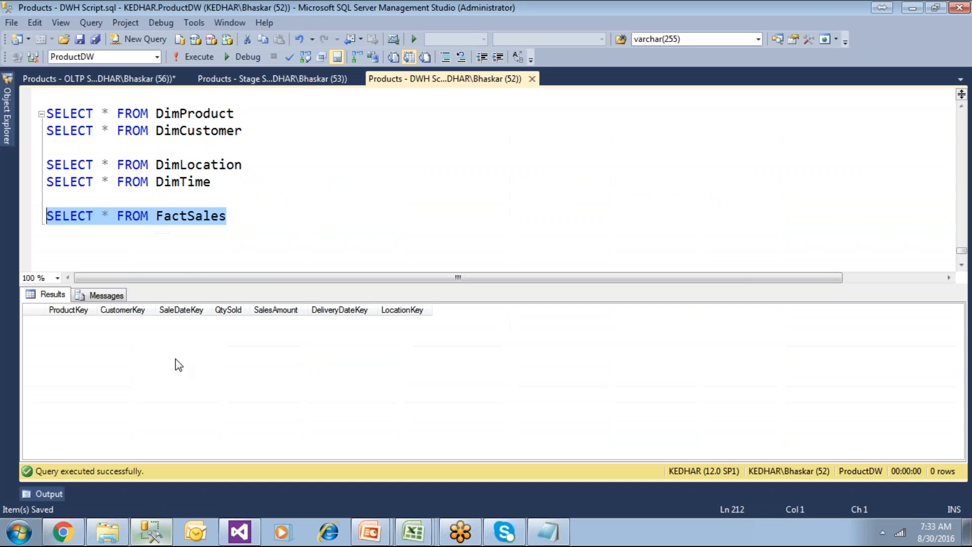
{"action": "left_click", "coordinate": [214, 217]}
{"action": "left_click", "coordinate": [99, 78]}
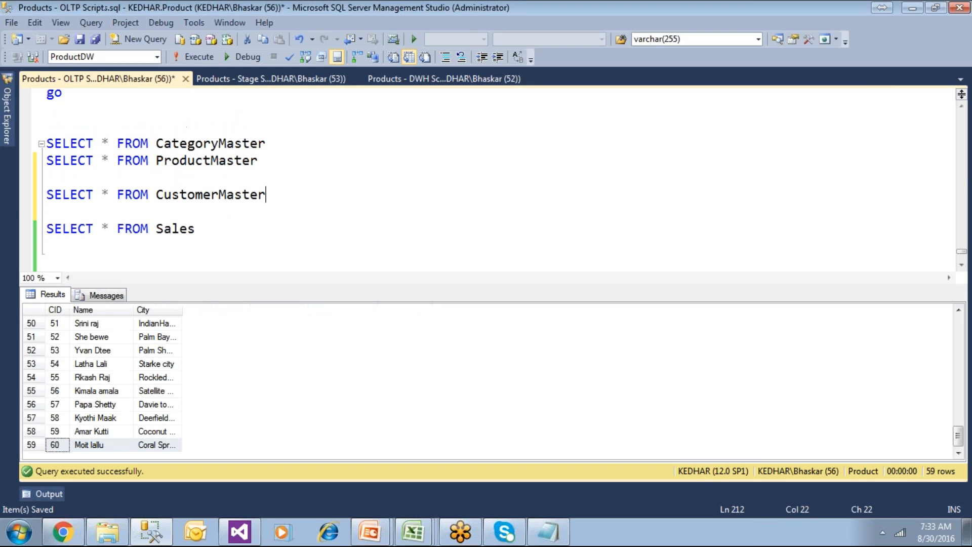
{"action": "scroll", "coordinate": [168, 173], "scroll_direction": "up", "scroll_amount": 15}
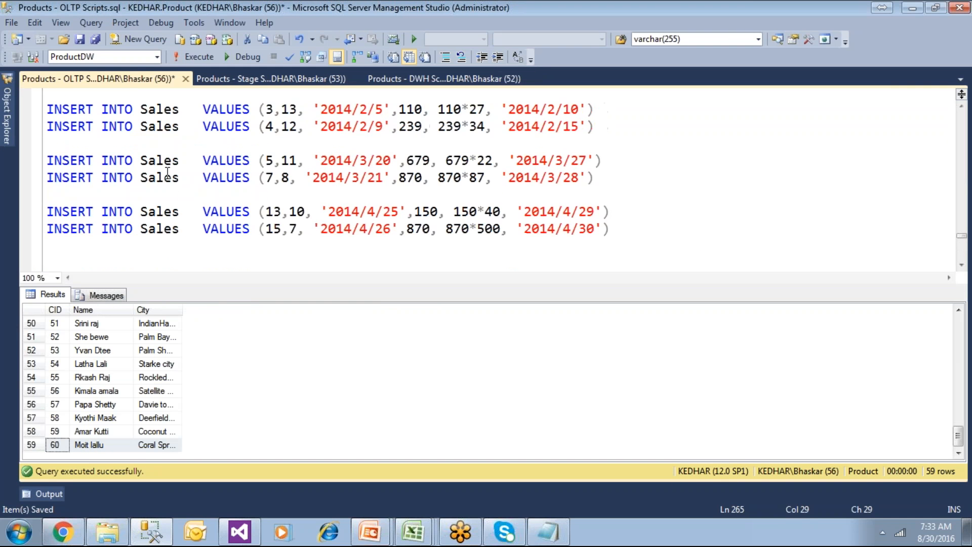
{"action": "scroll", "coordinate": [167, 173], "scroll_direction": "up", "scroll_amount": 15}
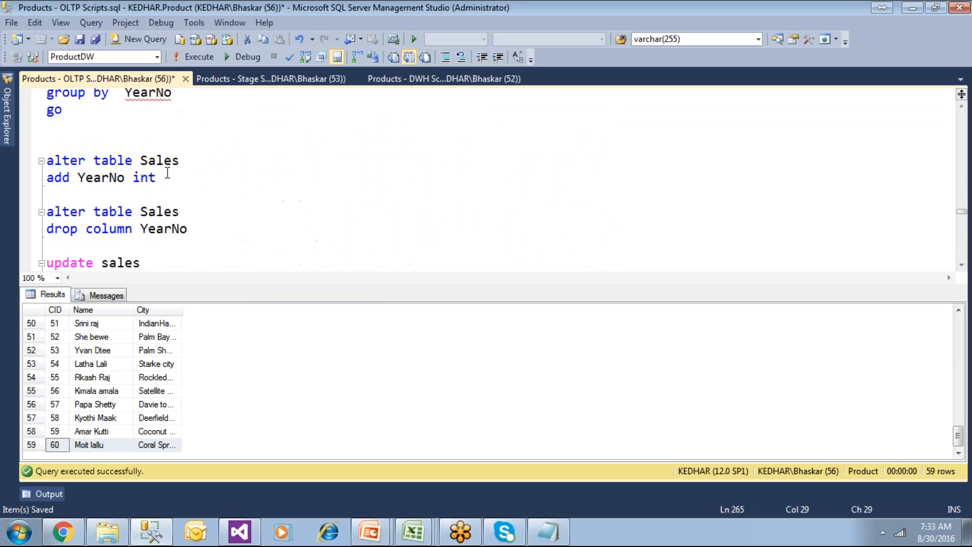
{"action": "scroll", "coordinate": [167, 173], "scroll_direction": "up", "scroll_amount": 15}
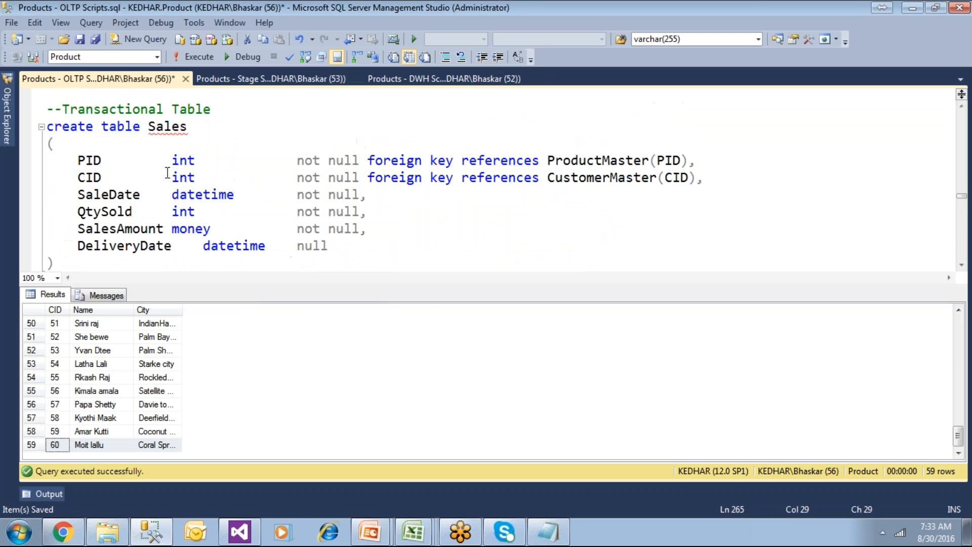
{"action": "left_click_drag", "start_coordinate": [77, 159], "coordinate": [105, 160]}
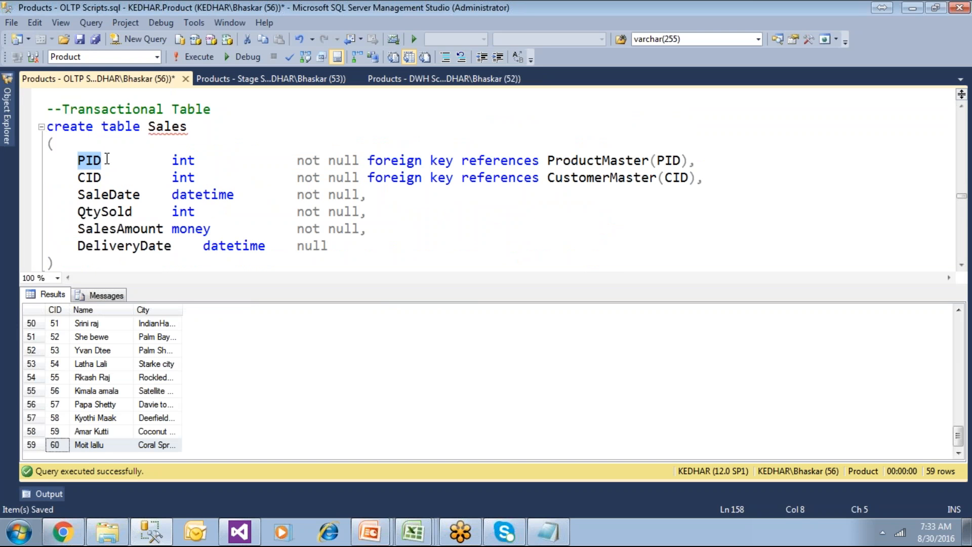
Return to the Excel mapping sheet and add the first Sales column as PID, data type int, primary key No
{"action": "key", "text": "alt+Tab"}
{"action": "left_click", "coordinate": [162, 174]}
{"action": "type", "text": "PID"}
{"action": "key", "text": "Tab"}
{"action": "type", "text": "int"}
{"action": "key", "text": "Tab"}
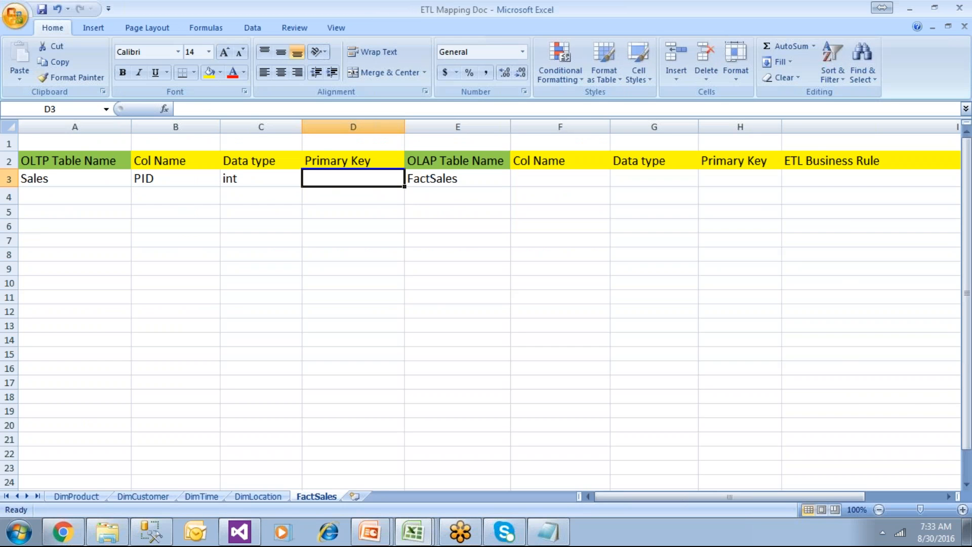
{"action": "type", "text": "No"}
{"action": "key", "text": "Return"}
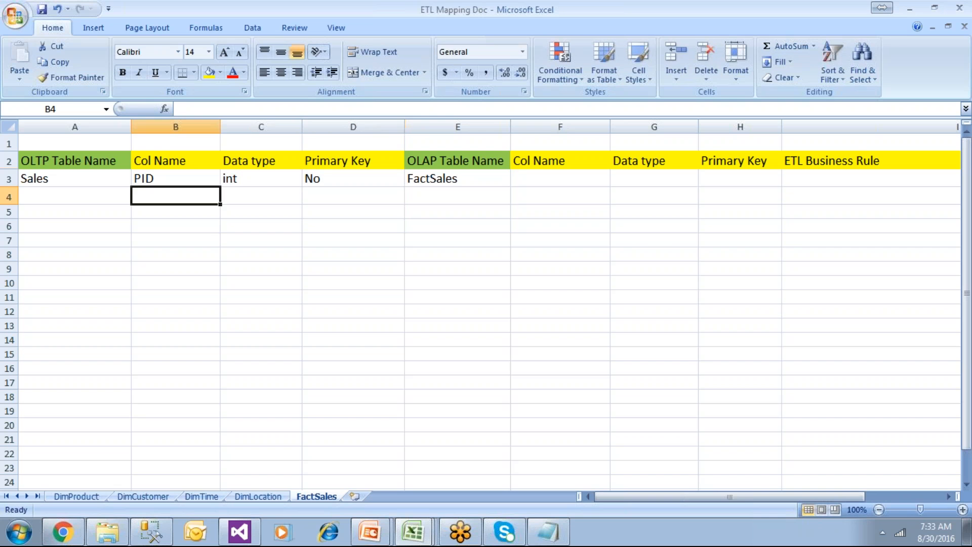
Add the second Sales source column as CID, data type int, primary key No
{"action": "type", "text": "CID"}
{"action": "key", "text": "Tab"}
{"action": "type", "text": "int"}
{"action": "key", "text": "Tab"}
{"action": "type", "text": "No"}
{"action": "key", "text": "Return"}
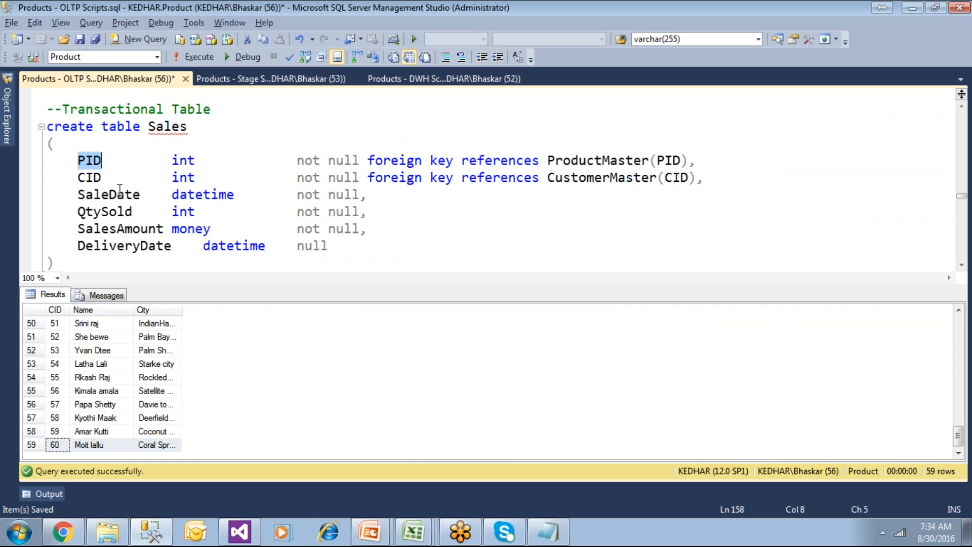
Copy the SaleDate column name from the Sales definition in Management Studio into cell B5 in Excel, with data type datetime
{"action": "double_click", "coordinate": [113, 194]}
{"action": "key", "text": "ctrl+c"}
{"action": "key", "text": "alt+Tab"}
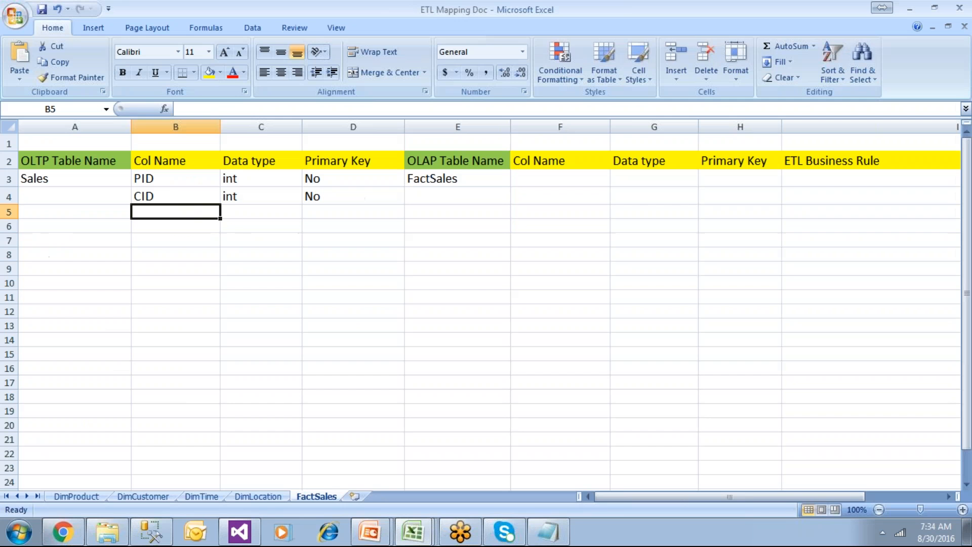
{"action": "key", "text": "ctrl+v"}
{"action": "left_click", "coordinate": [247, 212]}
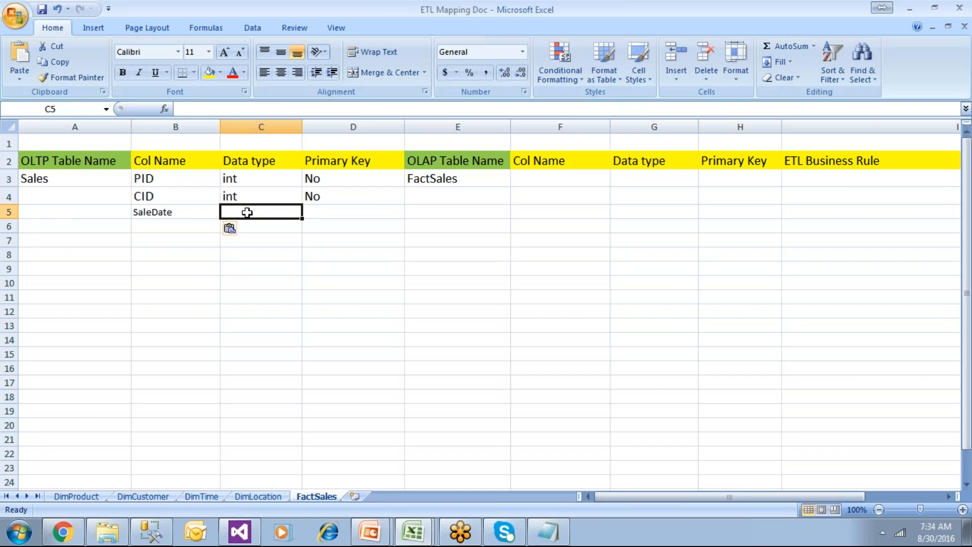
{"action": "type", "text": "datetime"}
{"action": "key", "text": "Return"}
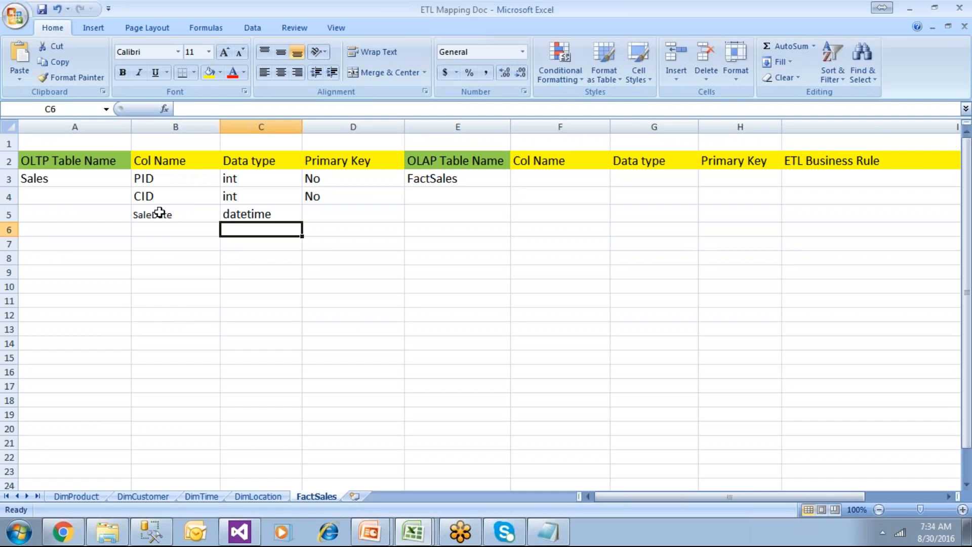
Apply the CID cell's formatting to the range from SaleDate down to row 13 and set SaleDate's primary key to No
{"action": "left_click", "coordinate": [157, 198]}
{"action": "left_click", "coordinate": [71, 77]}
{"action": "left_click_drag", "start_coordinate": [175, 215], "coordinate": [257, 354]}
{"action": "left_click", "coordinate": [378, 355]}
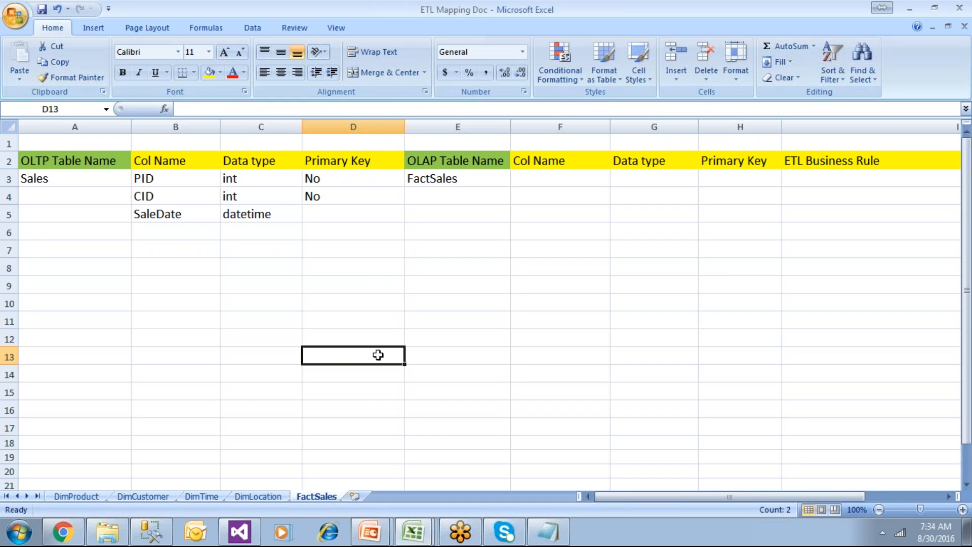
{"action": "left_click", "coordinate": [306, 215]}
{"action": "type", "text": "No"}
{"action": "key", "text": "Return"}
Copy QtySold from the Sales definition in Management Studio into row 6 of the Excel mapping, with data type int
{"action": "key", "text": "alt+Tab"}
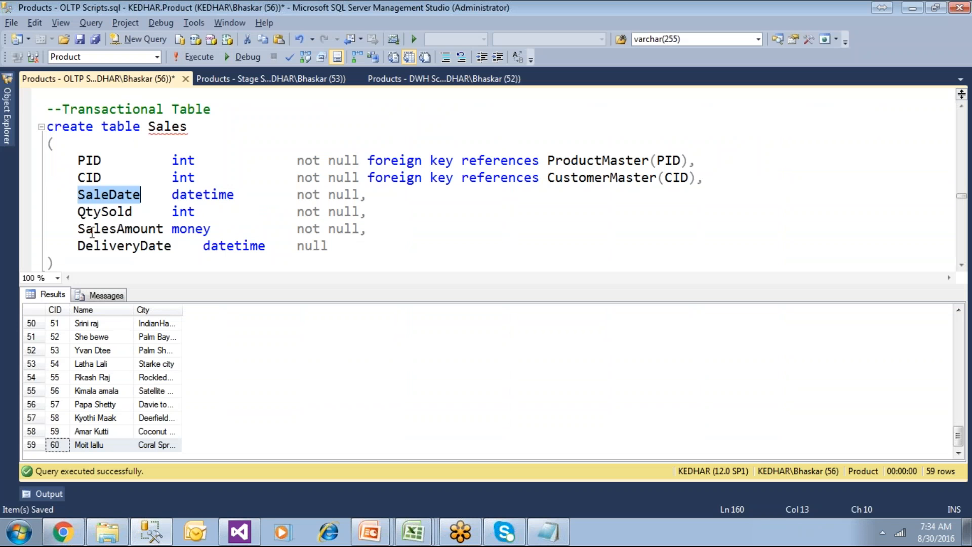
{"action": "double_click", "coordinate": [103, 211]}
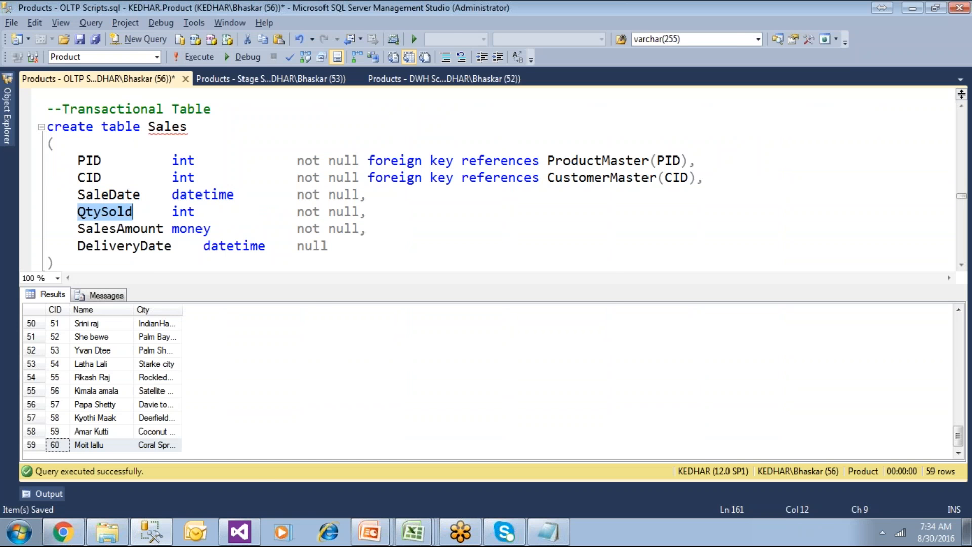
{"action": "key", "text": "alt+Tab"}
{"action": "left_click", "coordinate": [180, 226]}
{"action": "key", "text": "ctrl+v"}
{"action": "left_click", "coordinate": [233, 225]}
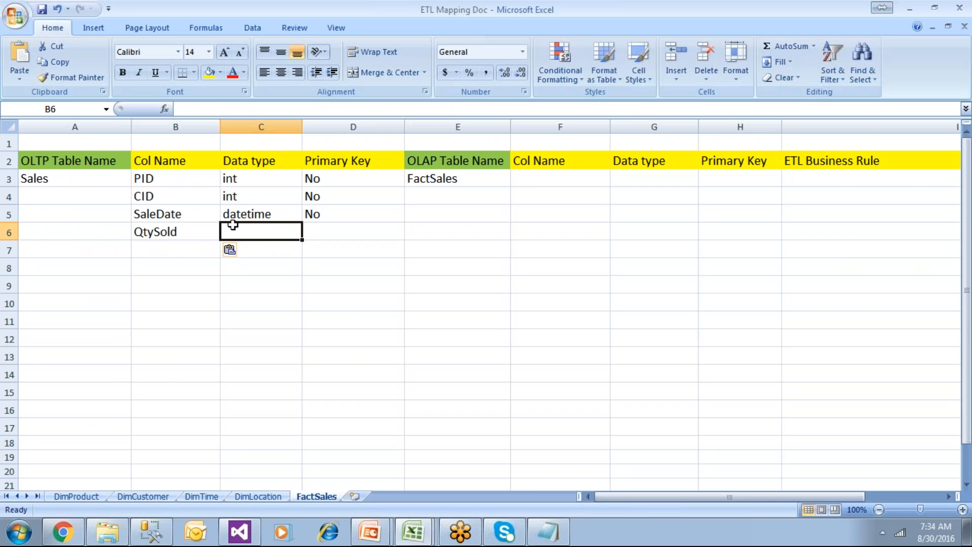
{"action": "type", "text": "int"}
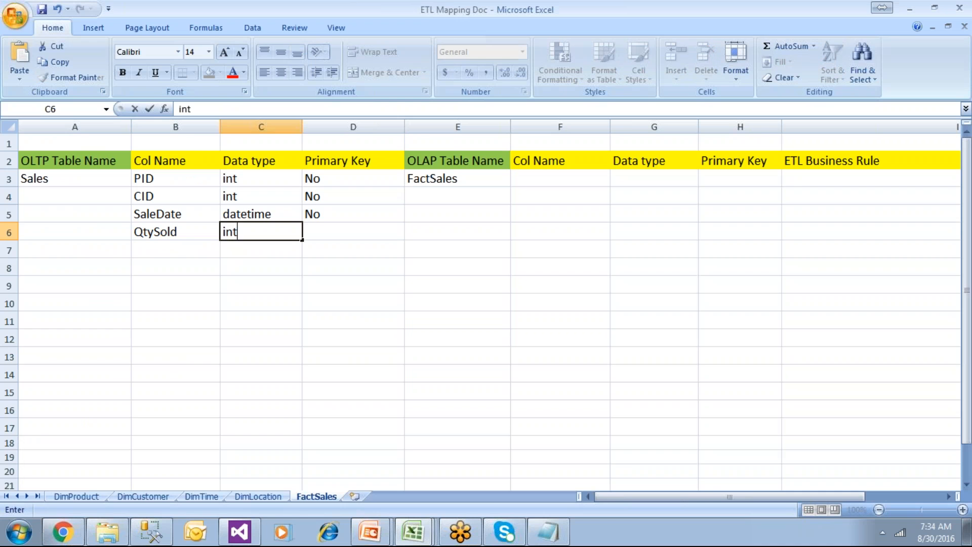
{"action": "key", "text": "Tab"}
{"action": "key", "text": "Down"}
Copy SalesAmount from the Sales definition in Management Studio into row 7 of the Excel mapping, with data type money
{"action": "left_click", "coordinate": [153, 252]}
{"action": "key", "text": "alt+Tab"}
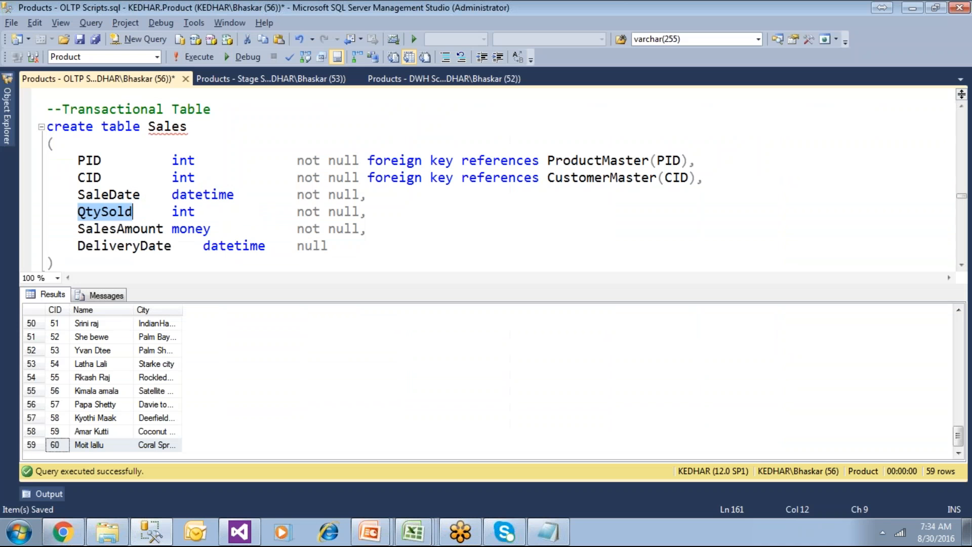
{"action": "double_click", "coordinate": [141, 229]}
{"action": "key", "text": "alt+Tab"}
{"action": "key", "text": "ctrl+v"}
{"action": "key", "text": "Tab"}
{"action": "type", "text": "money"}
{"action": "key", "text": "Return"}
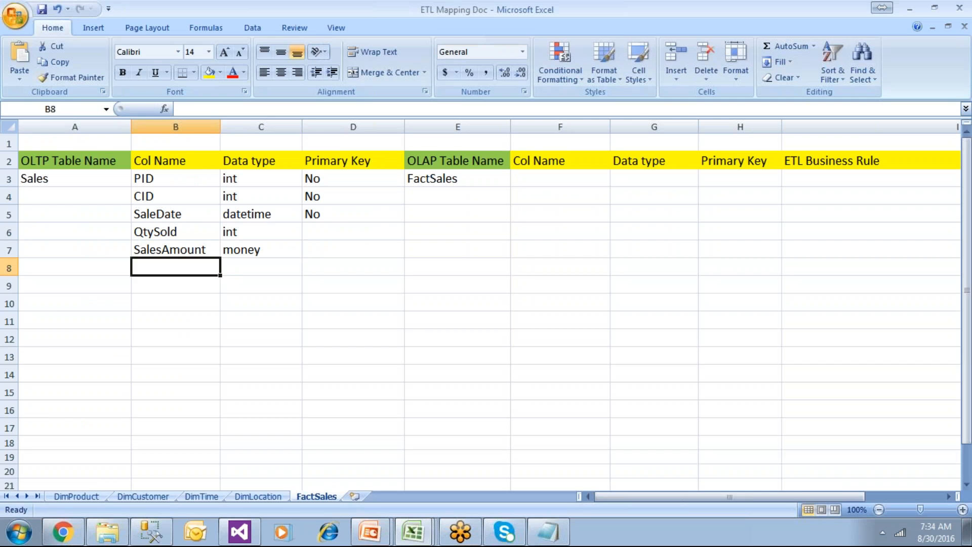
Copy the DeliveryDate column name from the Sales definition in Management Studio into cell B8 of the Excel mapping
{"action": "key", "text": "alt+Tab"}
{"action": "double_click", "coordinate": [126, 246]}
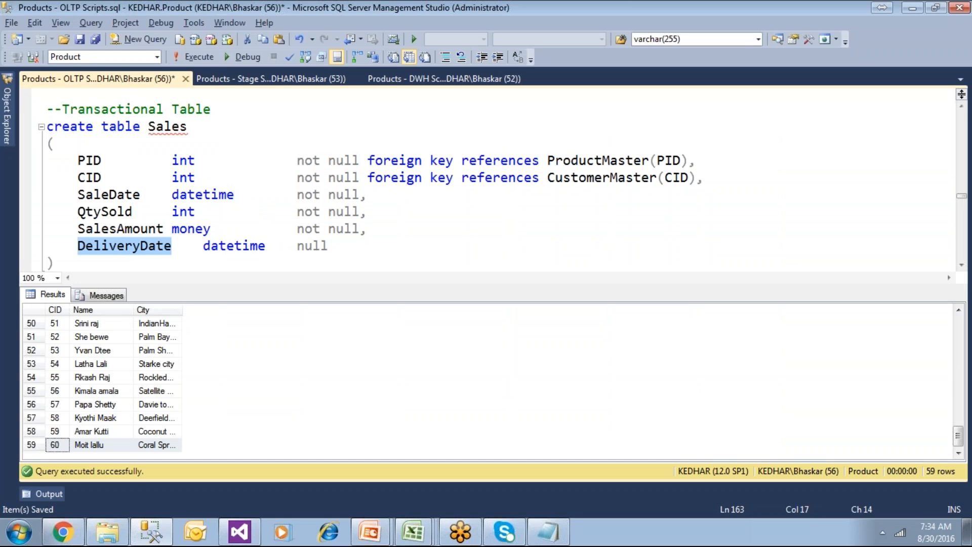
{"action": "key", "text": "ctrl+c"}
{"action": "key", "text": "alt+Tab"}
{"action": "key", "text": "ctrl+v"}
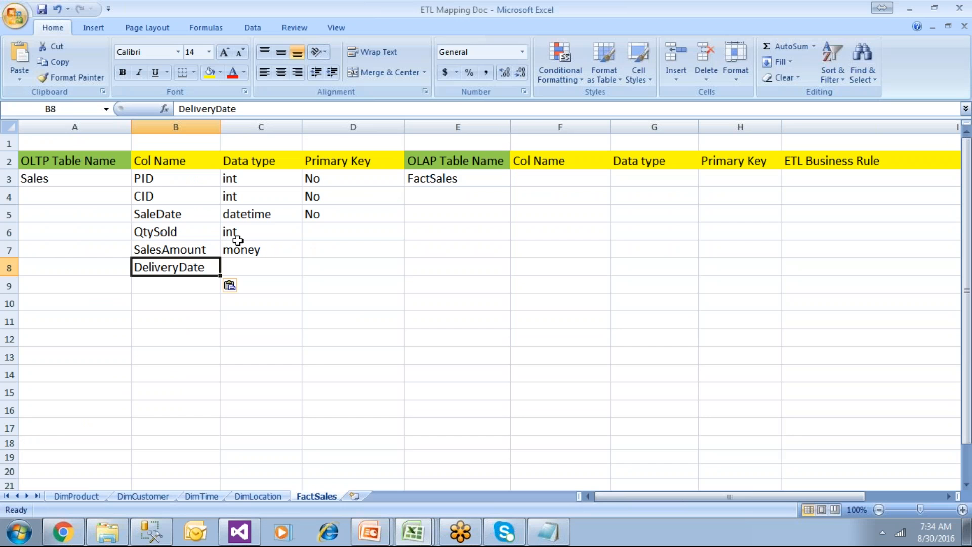
Copy SaleDate's datetime data type to DeliveryDate and fill the primary key value No down through row 8
{"action": "left_click", "coordinate": [253, 215]}
{"action": "key", "text": "ctrl+c"}
{"action": "left_click", "coordinate": [249, 266]}
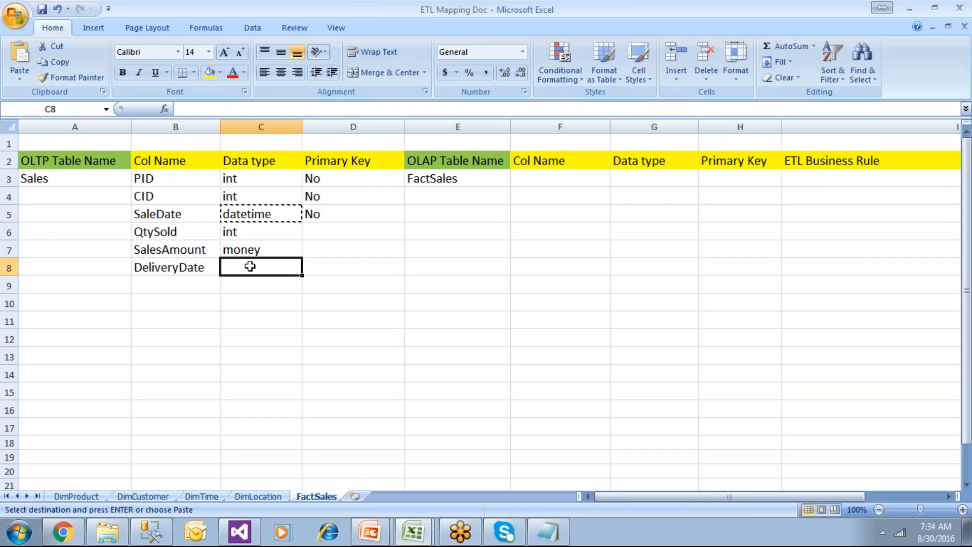
{"action": "key", "text": "ctrl+v"}
{"action": "left_click_drag", "start_coordinate": [336, 201], "coordinate": [396, 276]}
{"action": "left_click", "coordinate": [381, 300]}
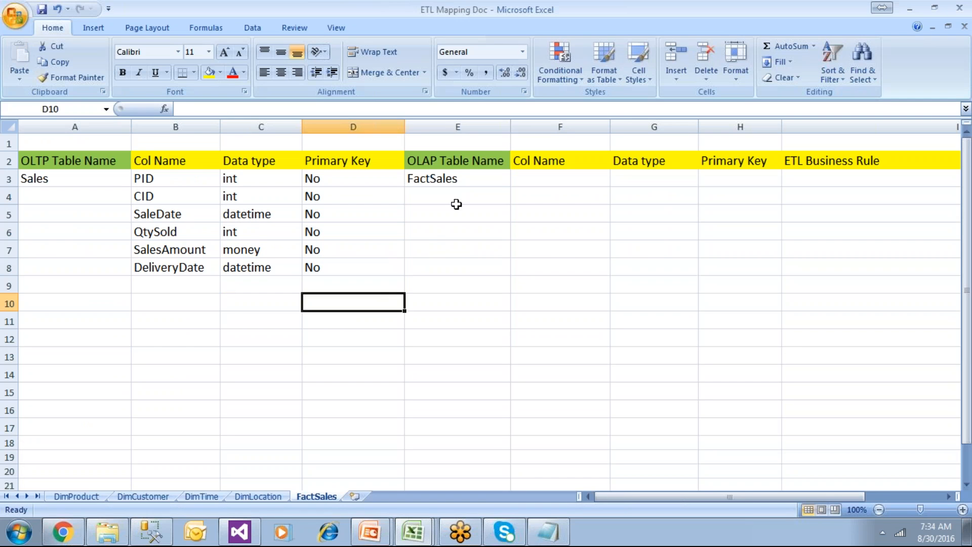
Enter ProductKey as the first FactSales column name, matching the Sales PID column
{"action": "left_click", "coordinate": [463, 180]}
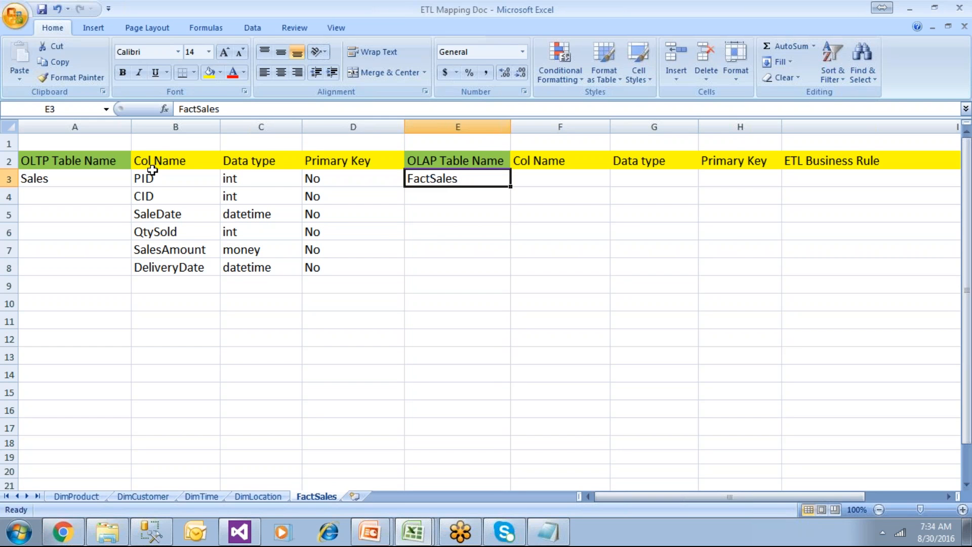
{"action": "left_click", "coordinate": [203, 179]}
{"action": "left_click", "coordinate": [501, 180]}
{"action": "left_click", "coordinate": [558, 181]}
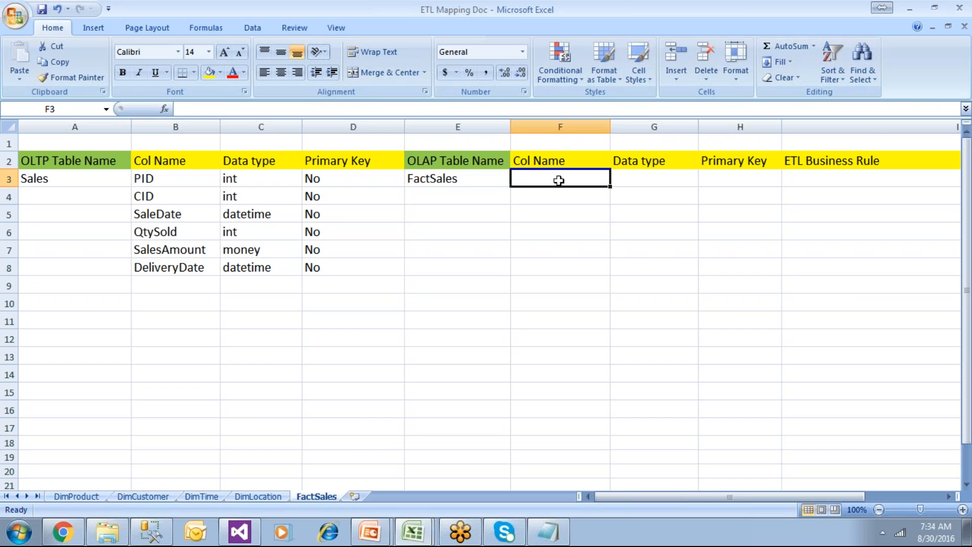
{"action": "type", "text": "ProductKe"}
{"action": "key", "text": "Tab"}
Copy the int data types of PID and CID into the FactSales data type cells of rows 3 and 4
{"action": "left_click_drag", "start_coordinate": [255, 183], "coordinate": [260, 267]}
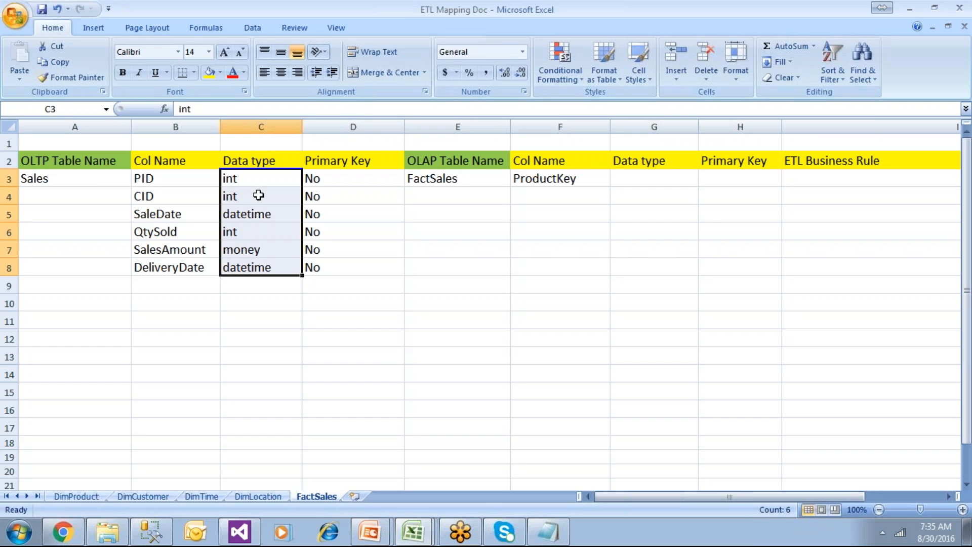
{"action": "left_click_drag", "start_coordinate": [258, 180], "coordinate": [258, 194]}
{"action": "key", "text": "ctrl+c"}
{"action": "left_click", "coordinate": [646, 180]}
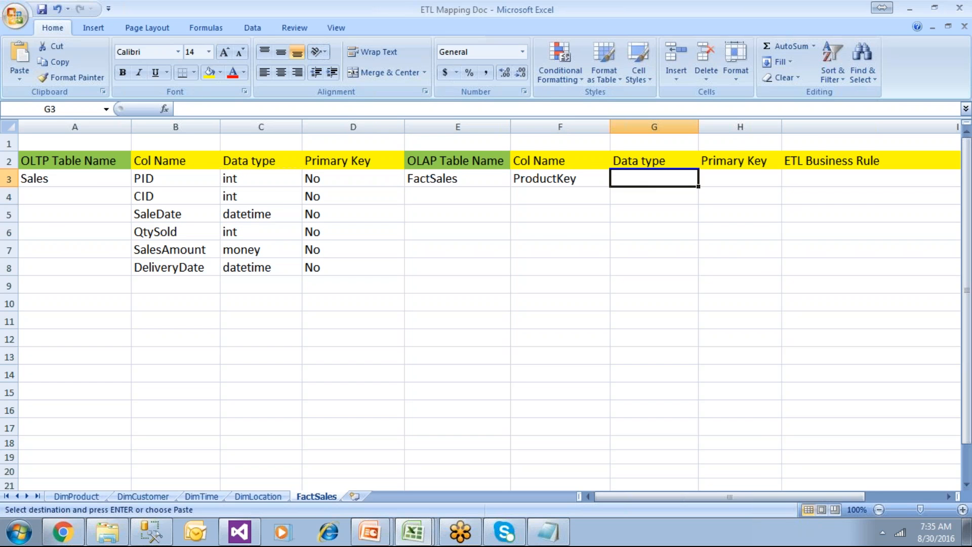
{"action": "key", "text": "ctrl+v"}
Enter No as the primary key value for the FactSales columns in rows 3 and 4
{"action": "left_click", "coordinate": [716, 180]}
{"action": "type", "text": "No"}
{"action": "key", "text": "Return"}
{"action": "type", "text": "No"}
{"action": "key", "text": "Return"}
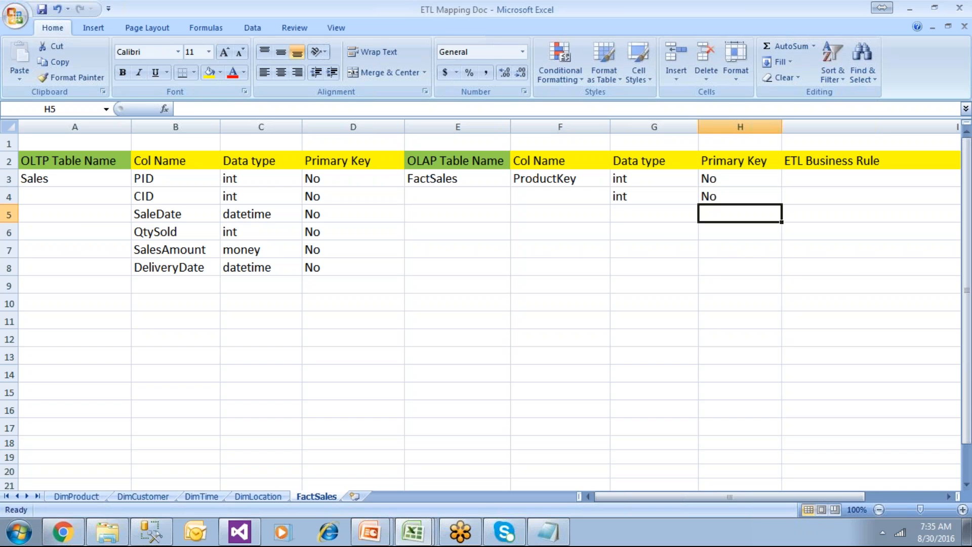
Enter CustomerKey as the FactSales column name in row 4, matching the Sales CID column
{"action": "left_click", "coordinate": [469, 194]}
{"action": "left_click", "coordinate": [524, 196]}
{"action": "type", "text": "CustomerKey"}
{"action": "key", "text": "Return"}
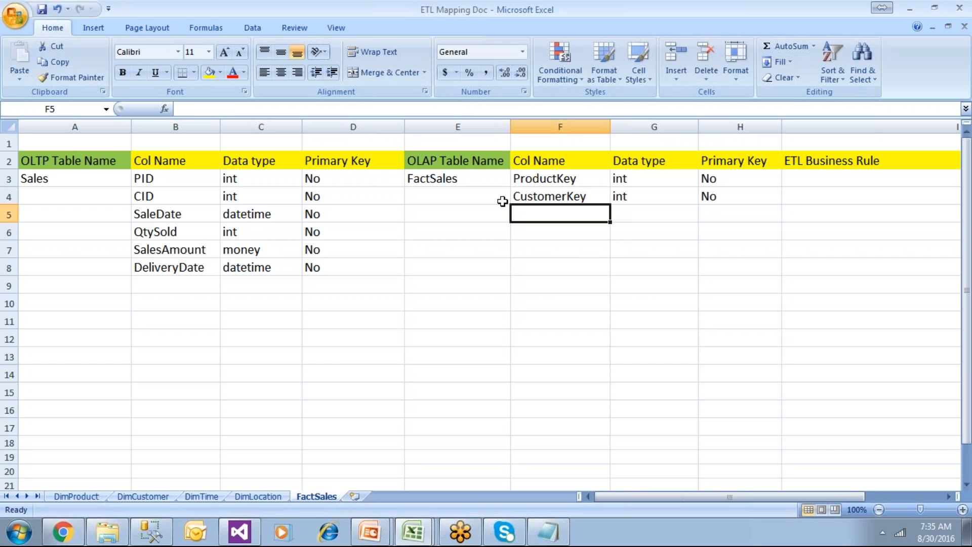
Copy the SaleDate column name into FactSales cell F5 and extend it to SaleDateKey
{"action": "left_click", "coordinate": [166, 217]}
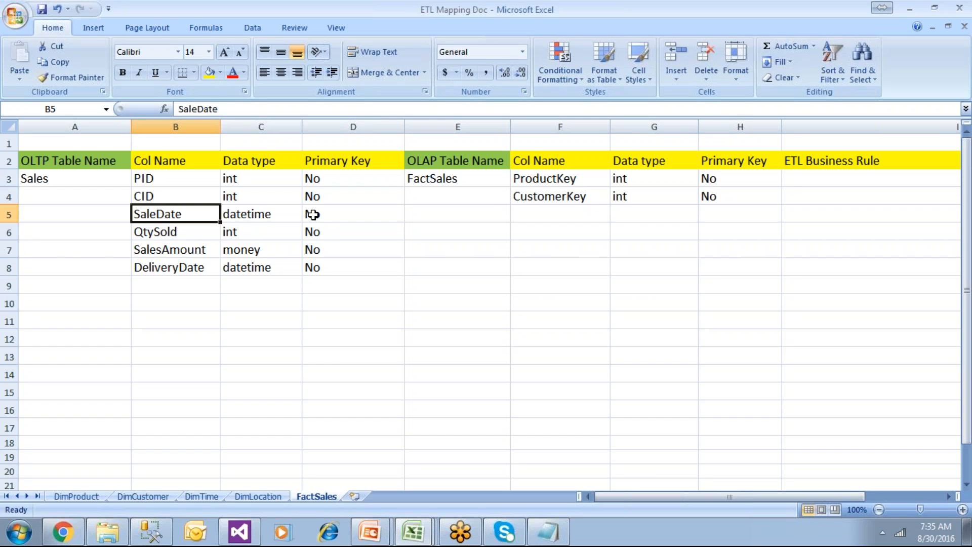
{"action": "key", "text": "ctrl+c"}
{"action": "left_click", "coordinate": [528, 213]}
{"action": "key", "text": "ctrl+v"}
{"action": "key", "text": "F2"}
{"action": "type", "text": "Key"}
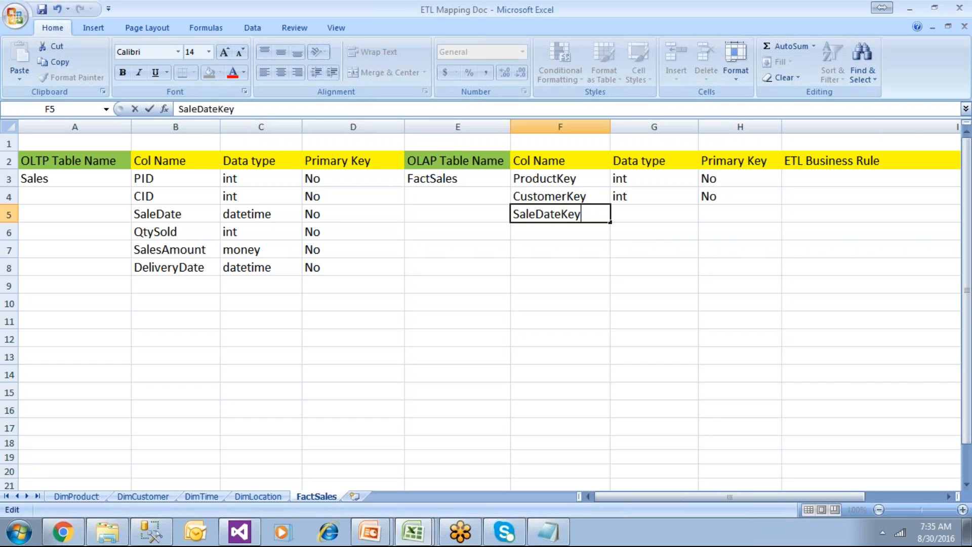
{"action": "key", "text": "Return"}
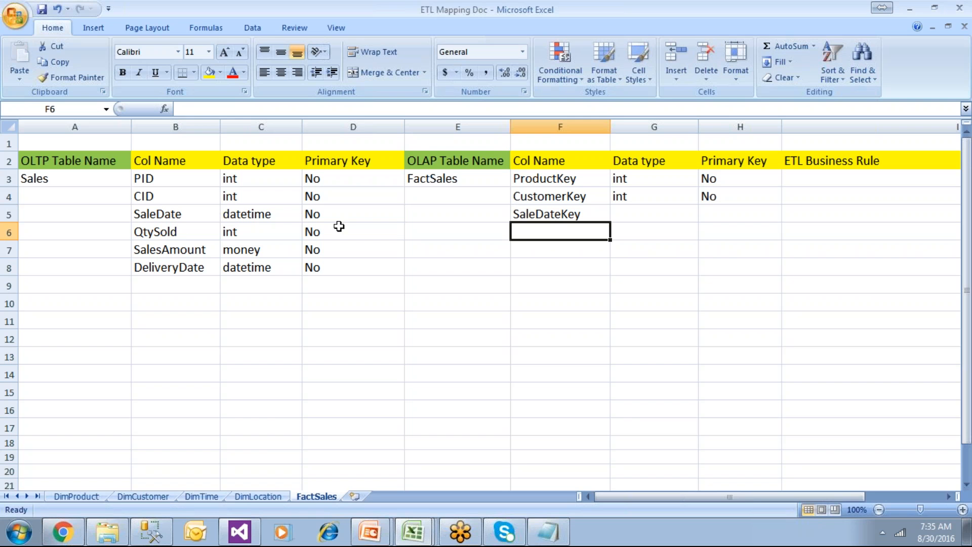
Switch to Management Studio, query all rows of the Sales table and check the first SaleDate value
{"action": "left_click", "coordinate": [168, 215]}
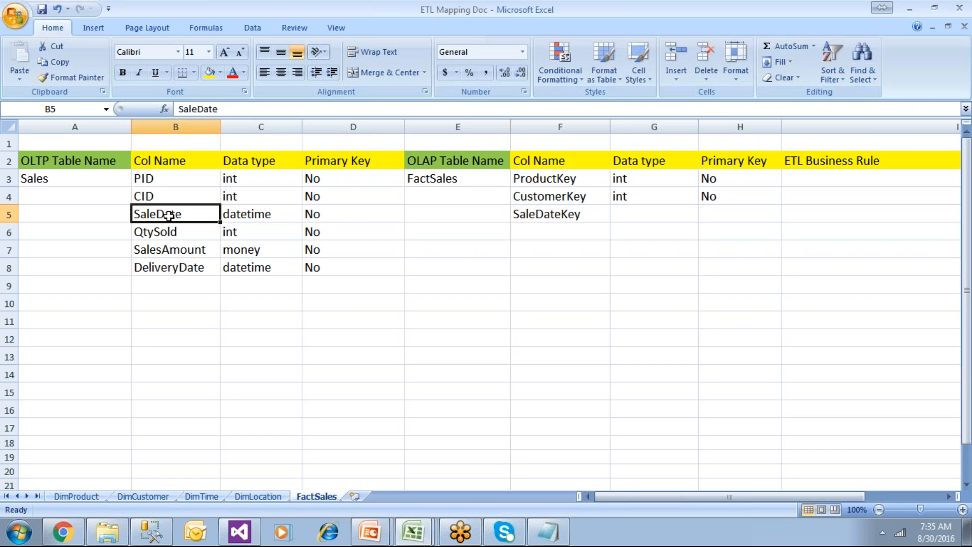
{"action": "left_click", "coordinate": [538, 213]}
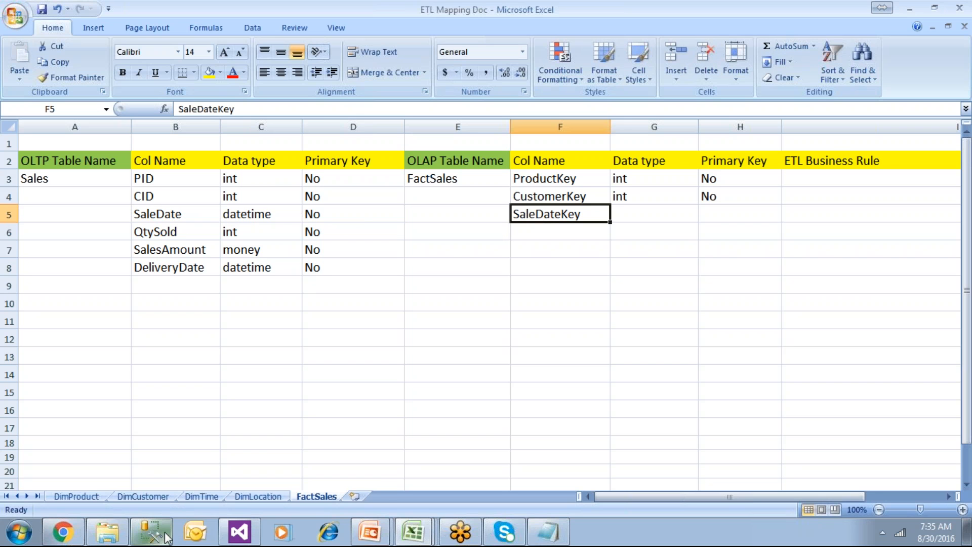
{"action": "mouse_move", "coordinate": [148, 538]}
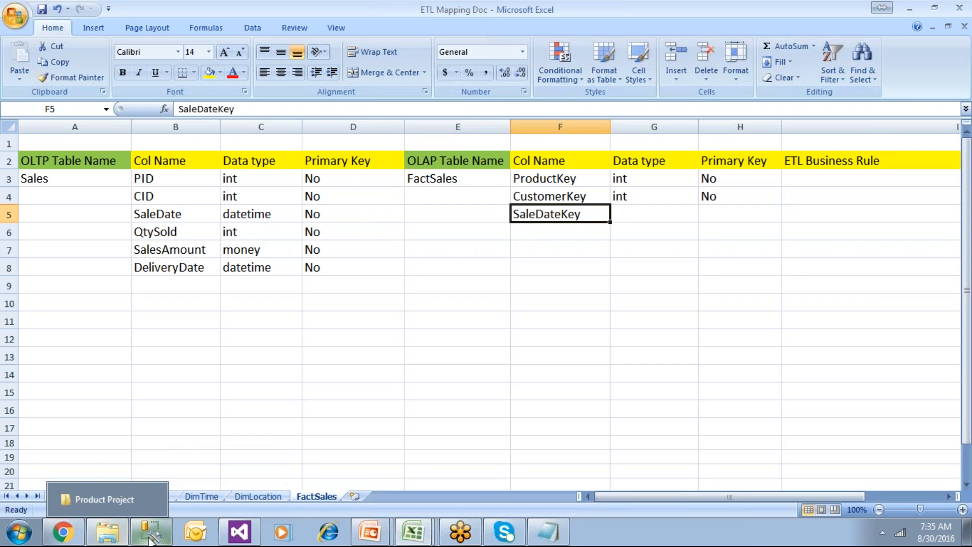
{"action": "mouse_move", "coordinate": [110, 539]}
{"action": "left_click", "coordinate": [154, 538]}
{"action": "left_click", "coordinate": [219, 246]}
{"action": "scroll", "coordinate": [221, 263], "scroll_direction": "down", "scroll_amount": 1}
{"action": "left_click_drag", "start_coordinate": [221, 267], "coordinate": [8, 266]}
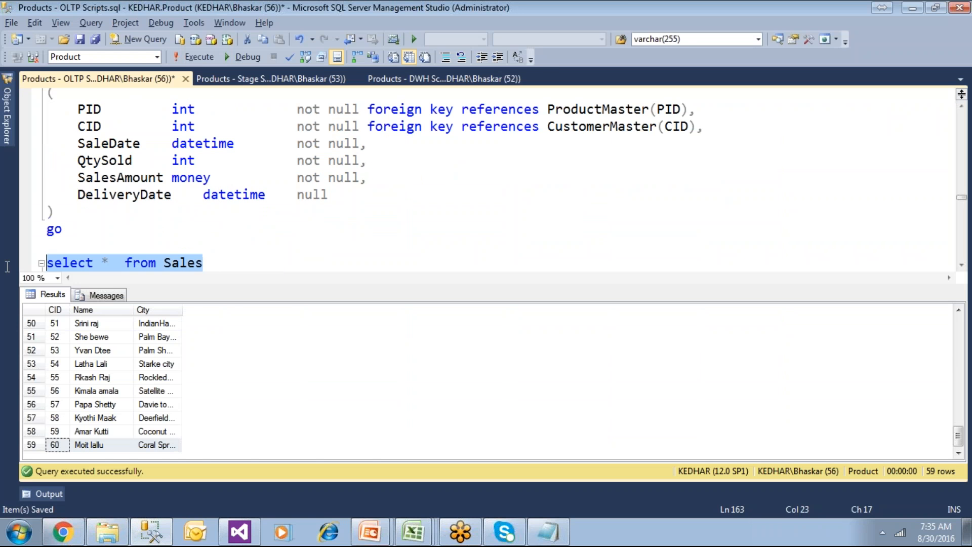
{"action": "left_click", "coordinate": [200, 57]}
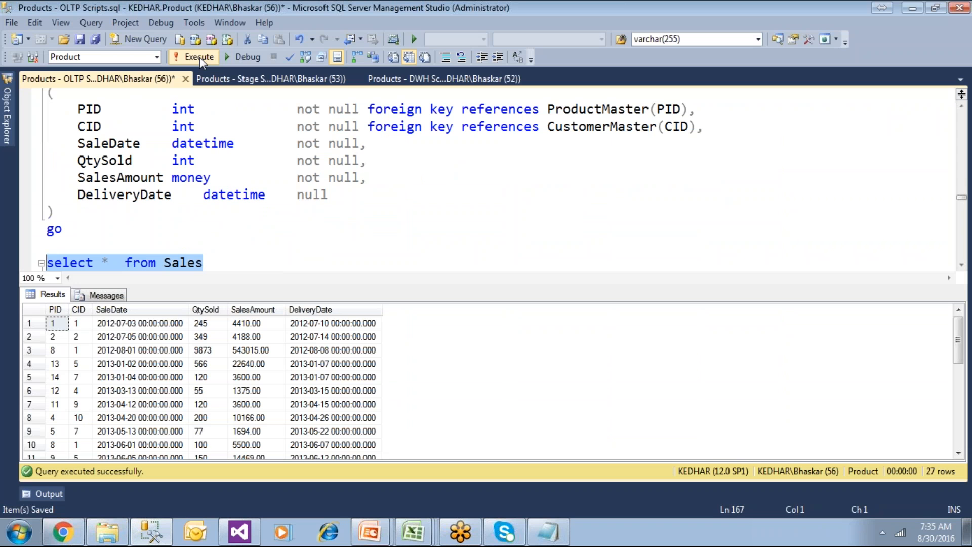
{"action": "left_click", "coordinate": [143, 326]}
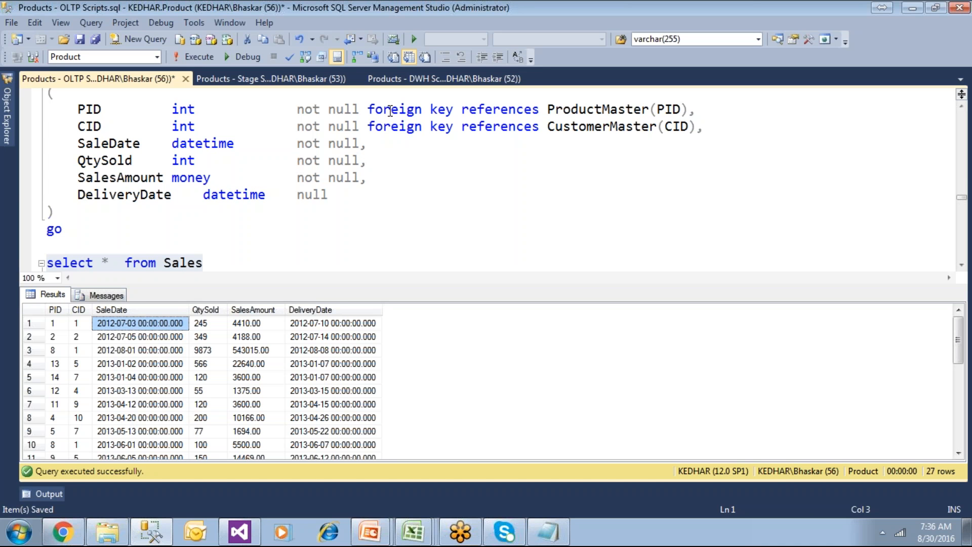
Query DimTime in the DWH script and copy the DateKey belonging to the full date 2012-07-03
{"action": "left_click", "coordinate": [402, 79]}
{"action": "left_click", "coordinate": [219, 187]}
{"action": "key", "text": "shift+Home"}
{"action": "left_click", "coordinate": [195, 57]}
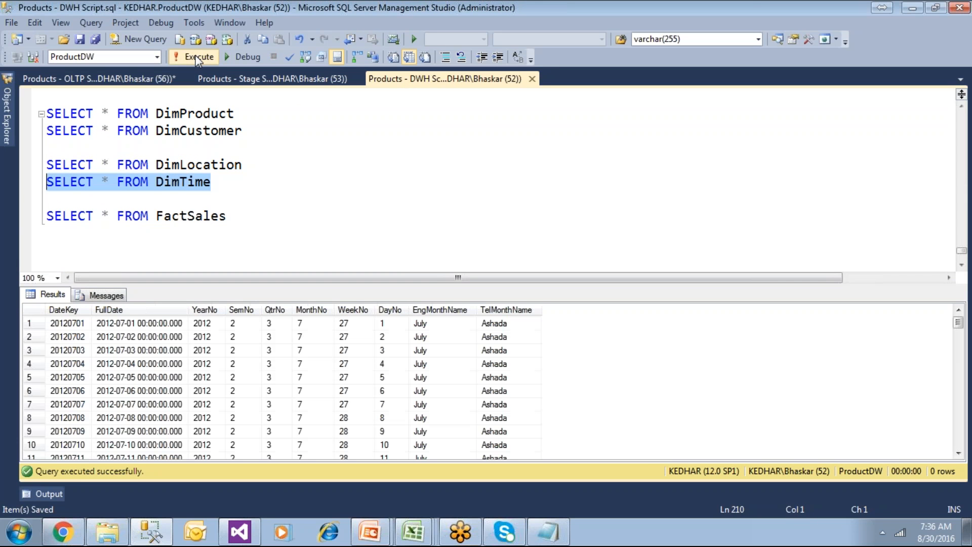
{"action": "left_click", "coordinate": [134, 354]}
{"action": "left_click", "coordinate": [83, 353]}
{"action": "right_click", "coordinate": [82, 355]}
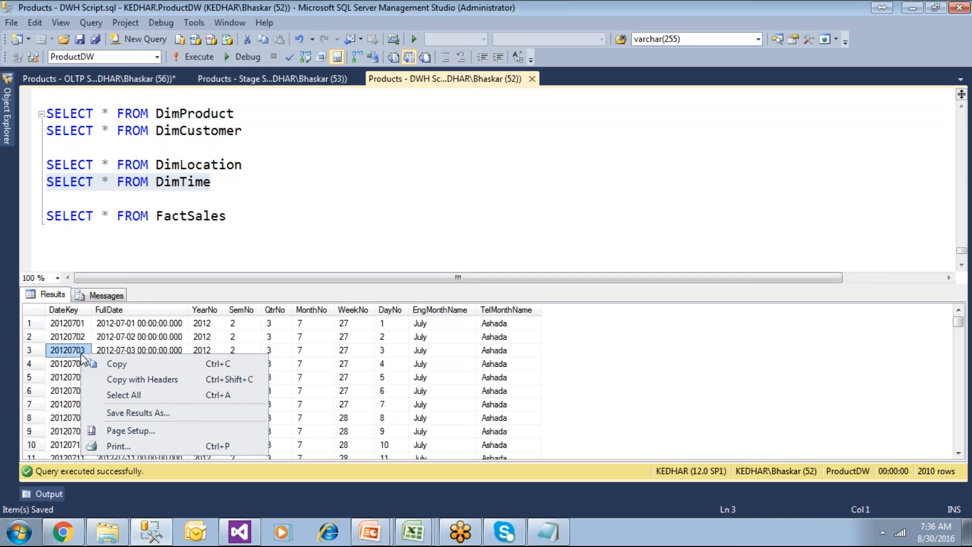
{"action": "left_click", "coordinate": [94, 364]}
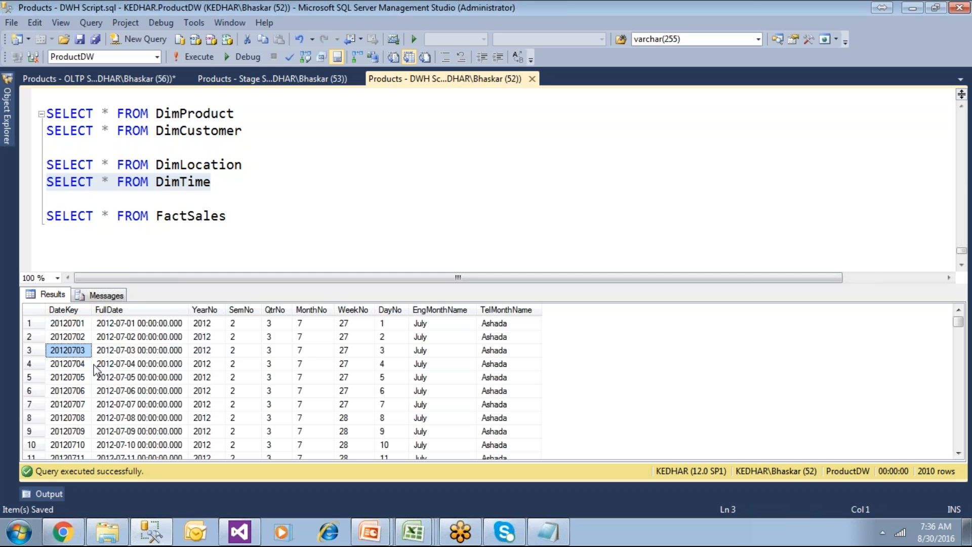
Display the structure of the DimTime table and check the data type of DateKey
{"action": "double_click", "coordinate": [186, 182]}
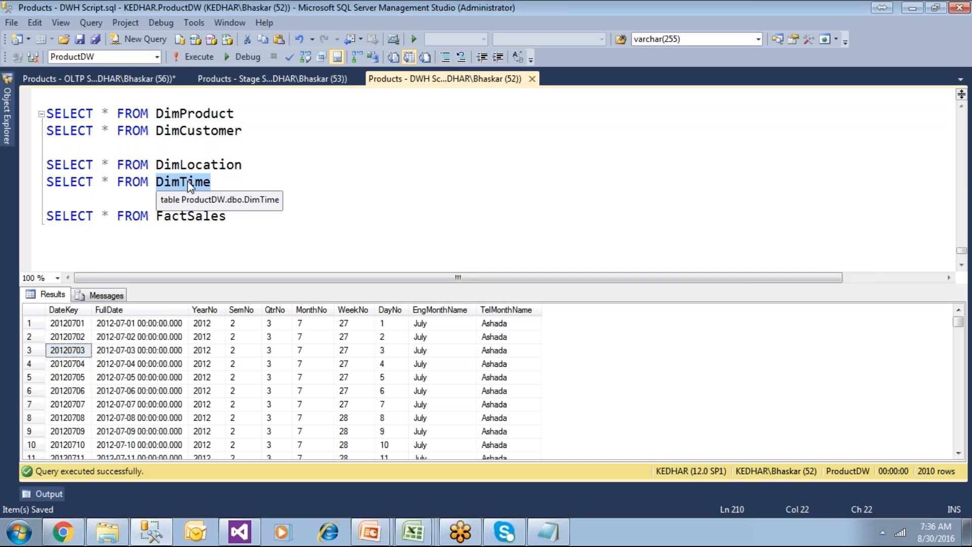
{"action": "key", "text": "alt+F1"}
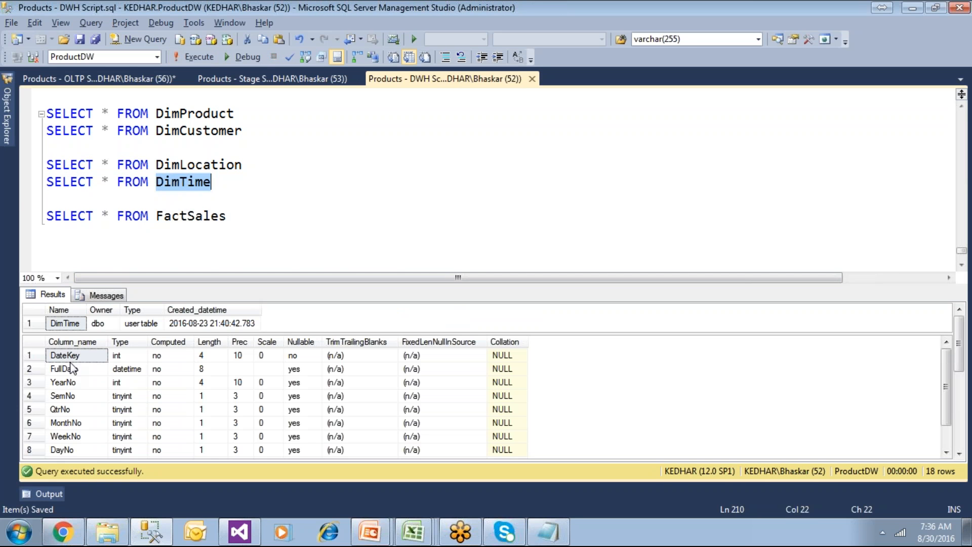
{"action": "left_click", "coordinate": [136, 357]}
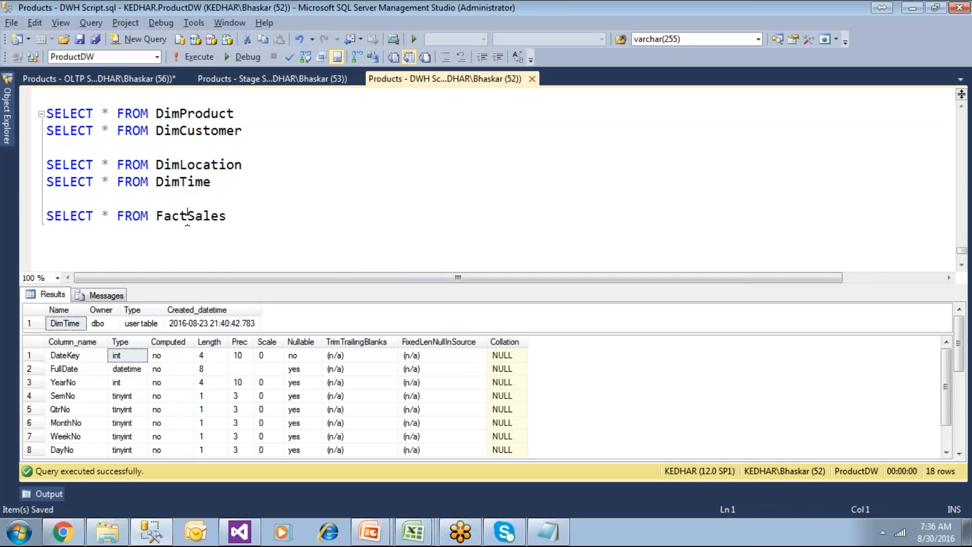
Examine the DateKey and FullDate definitions in the Create table DimTime script
{"action": "scroll", "coordinate": [187, 212], "scroll_direction": "up", "scroll_amount": 10}
{"action": "scroll", "coordinate": [188, 218], "scroll_direction": "up", "scroll_amount": 1}
{"action": "left_click", "coordinate": [187, 217]}
{"action": "scroll", "coordinate": [187, 220], "scroll_direction": "up", "scroll_amount": 4}
{"action": "double_click", "coordinate": [157, 200]}
{"action": "double_click", "coordinate": [154, 217]}
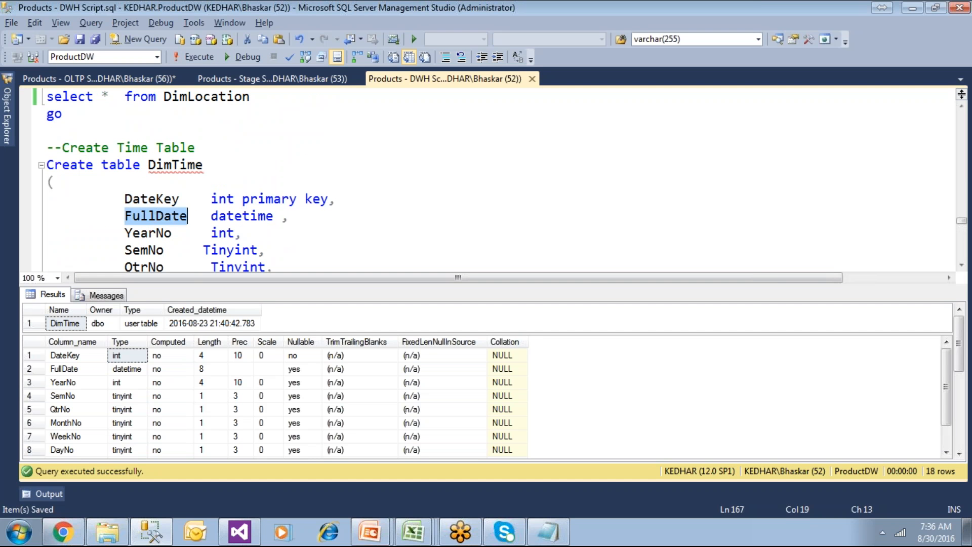
{"action": "double_click", "coordinate": [172, 200]}
{"action": "double_click", "coordinate": [222, 200]}
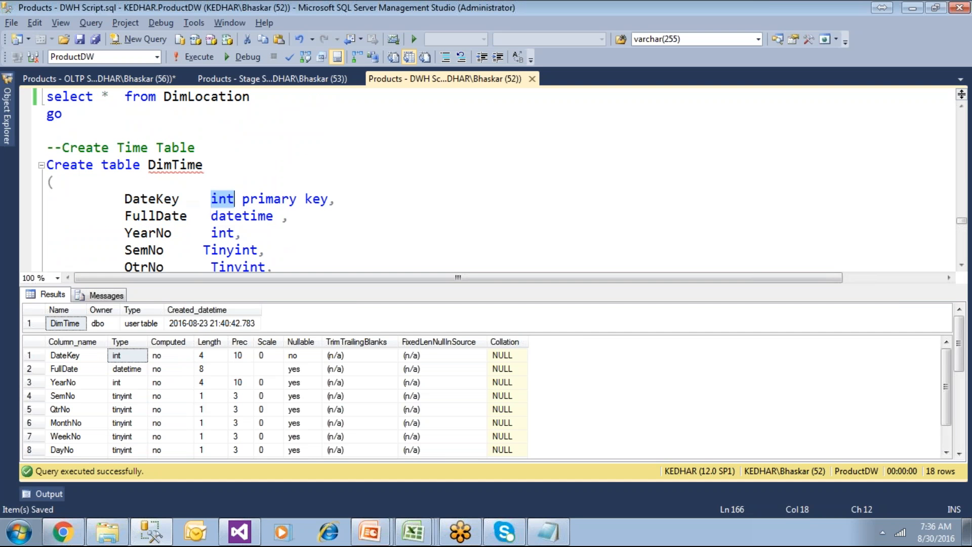
{"action": "double_click", "coordinate": [173, 201]}
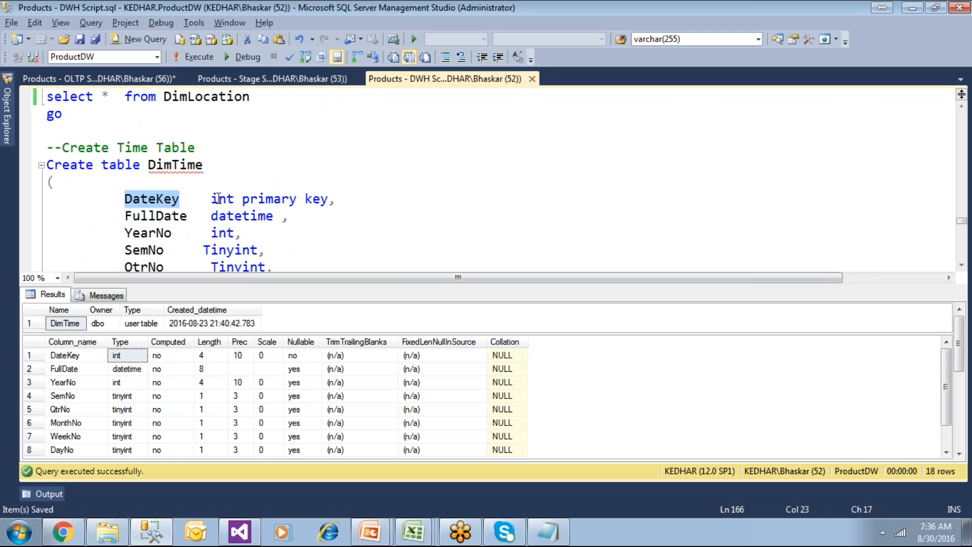
{"action": "double_click", "coordinate": [220, 199]}
Switch to the Excel mapping document and enter int as the data type of SaleDateKey
{"action": "left_click", "coordinate": [413, 532]}
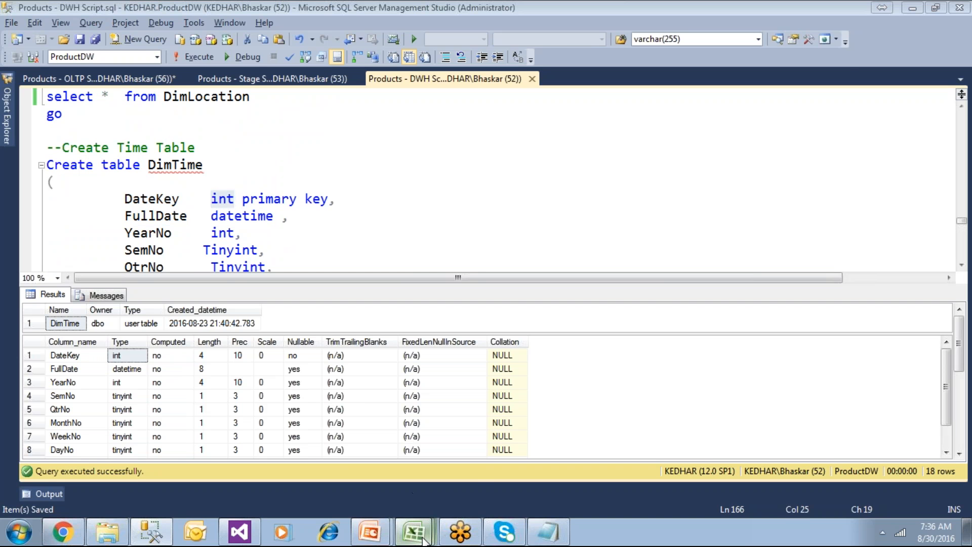
{"action": "left_click", "coordinate": [416, 455]}
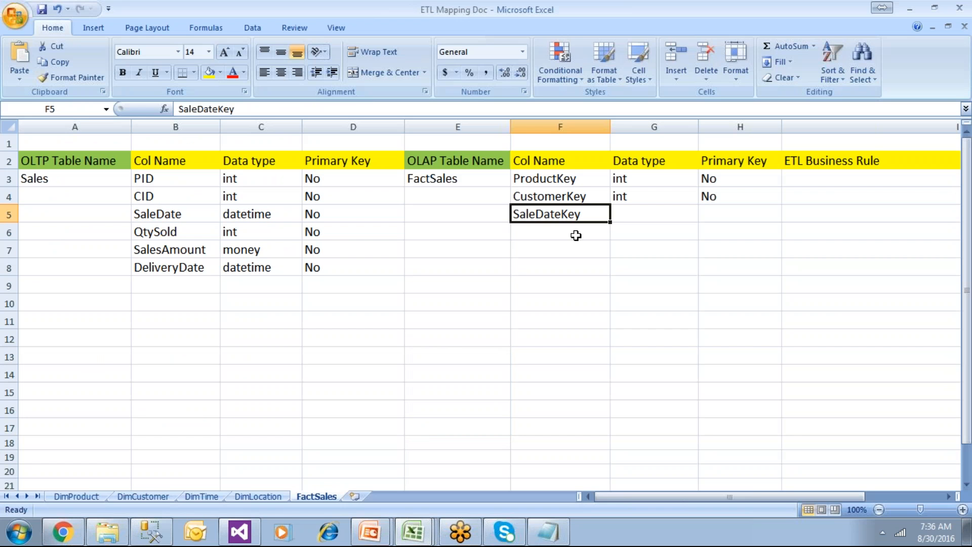
{"action": "left_click", "coordinate": [622, 215]}
{"action": "type", "text": "int"}
{"action": "left_click", "coordinate": [628, 282]}
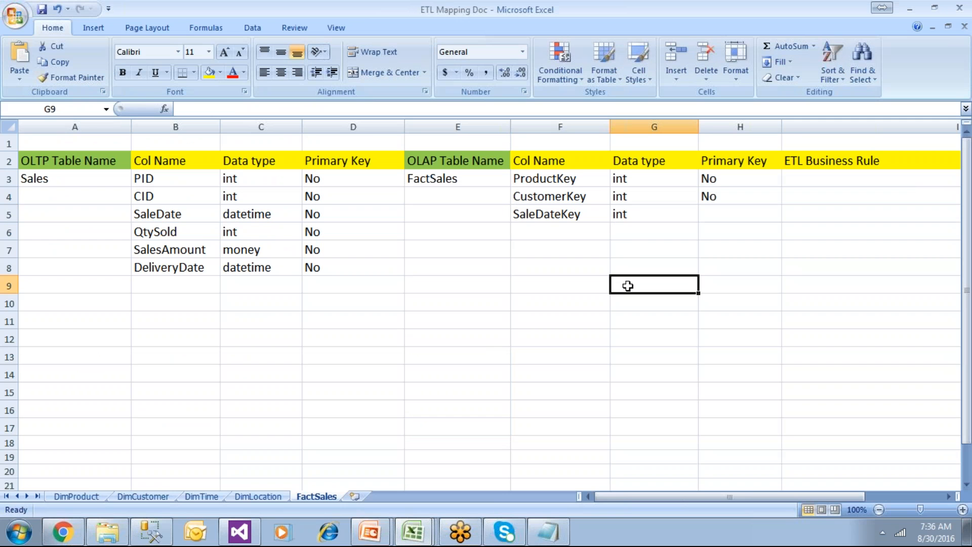
Check the FullDate and DateKey entries and the DateKey data type on the DimTime mapping sheet
{"action": "left_click", "coordinate": [174, 217]}
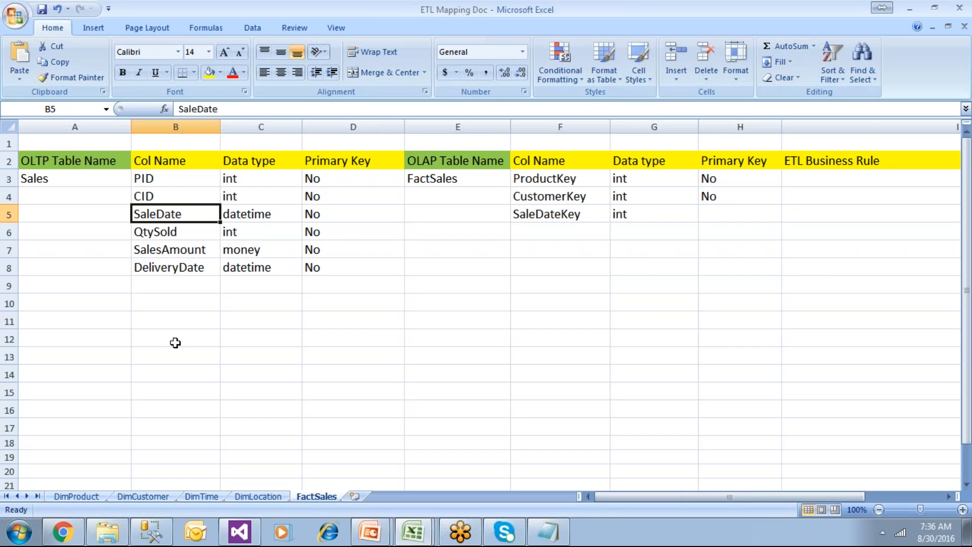
{"action": "left_click", "coordinate": [201, 496]}
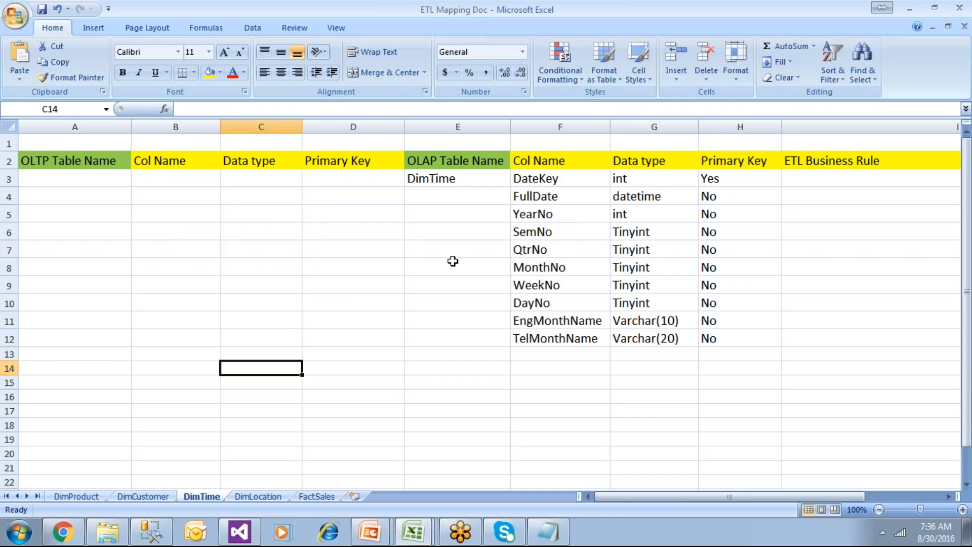
{"action": "left_click", "coordinate": [544, 197]}
{"action": "left_click", "coordinate": [554, 179]}
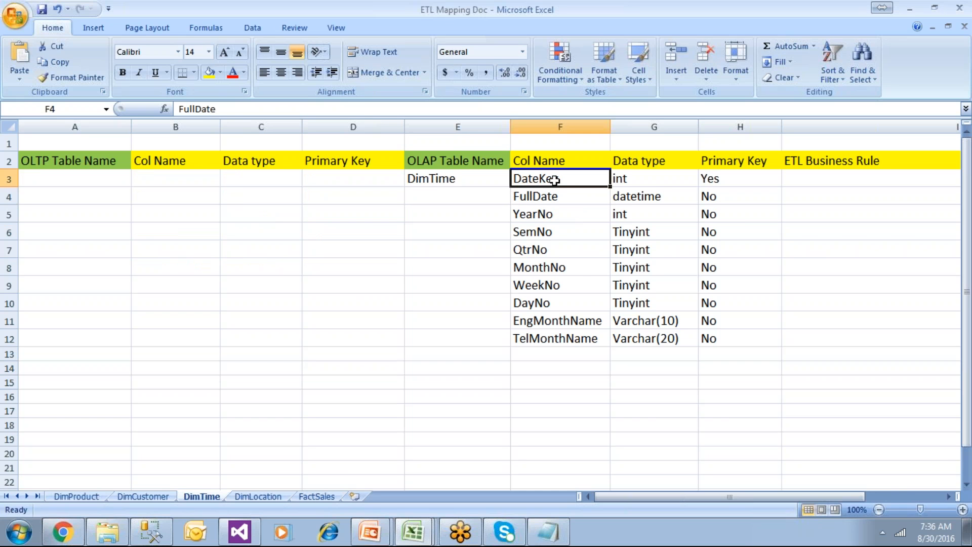
{"action": "left_click", "coordinate": [655, 181]}
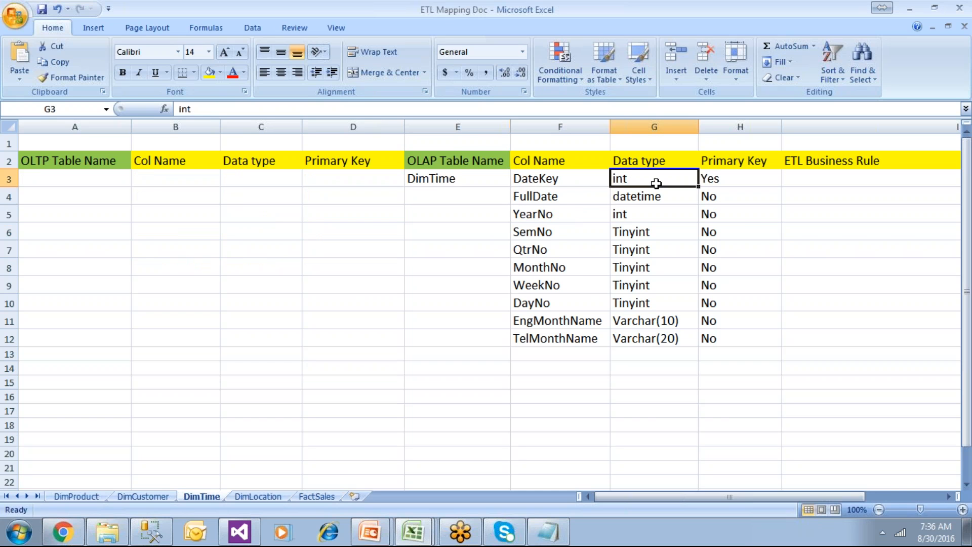
Highlight the SaleDate to SaleDateKey mapping row on the FactSales sheet with an orange fill from column B through I
{"action": "left_click", "coordinate": [317, 498]}
{"action": "left_click", "coordinate": [539, 216]}
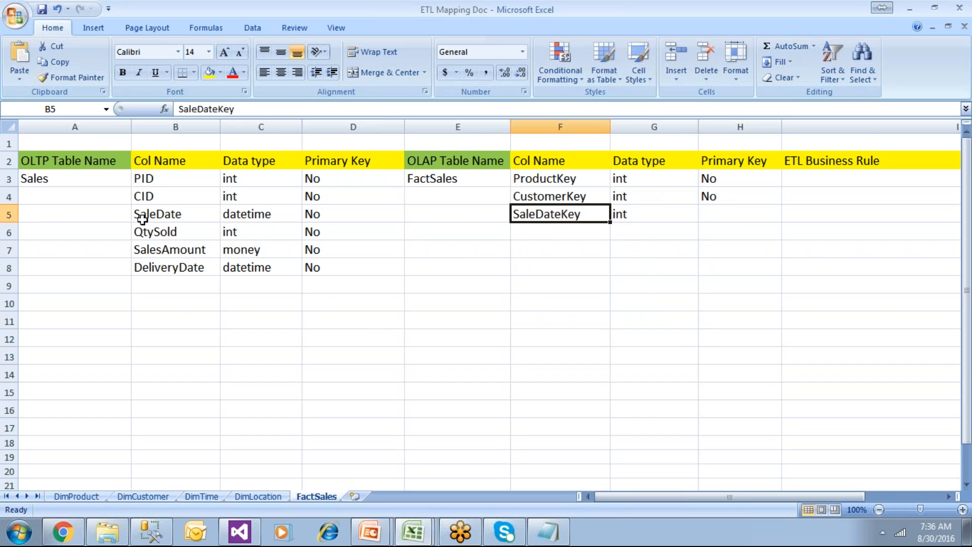
{"action": "left_click_drag", "start_coordinate": [215, 214], "coordinate": [863, 213]}
{"action": "left_click", "coordinate": [220, 72]}
{"action": "left_click", "coordinate": [235, 180]}
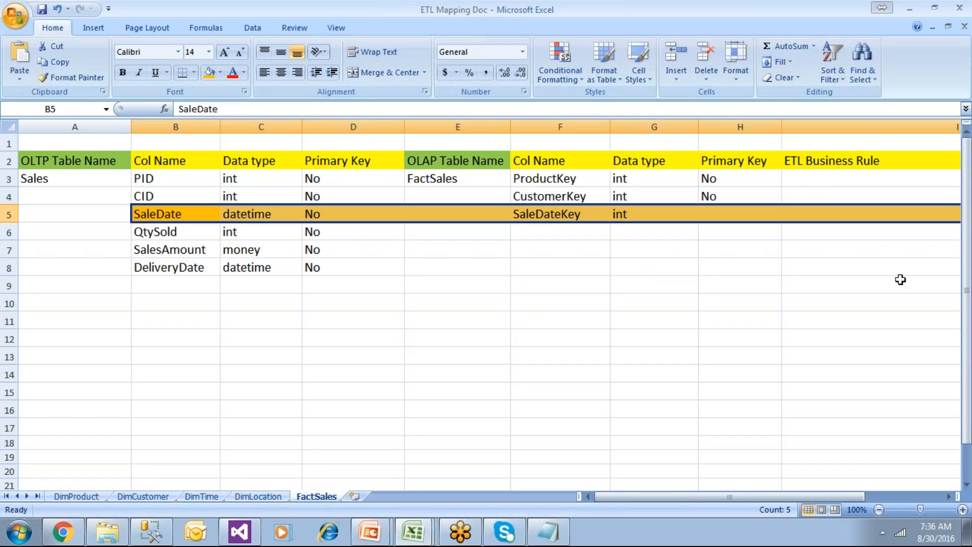
Enter "Lookup DimTime table based on FullDate and Get DateKey and insert this into SaleDateKey" as the ETL Business Rule for SaleDateKey
{"action": "left_click", "coordinate": [839, 216]}
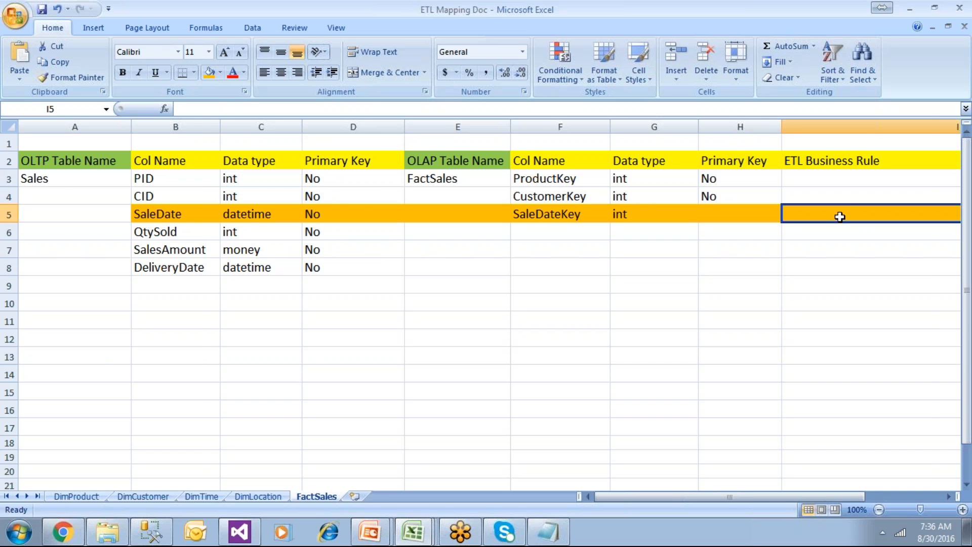
{"action": "type", "text": "Lookup"}
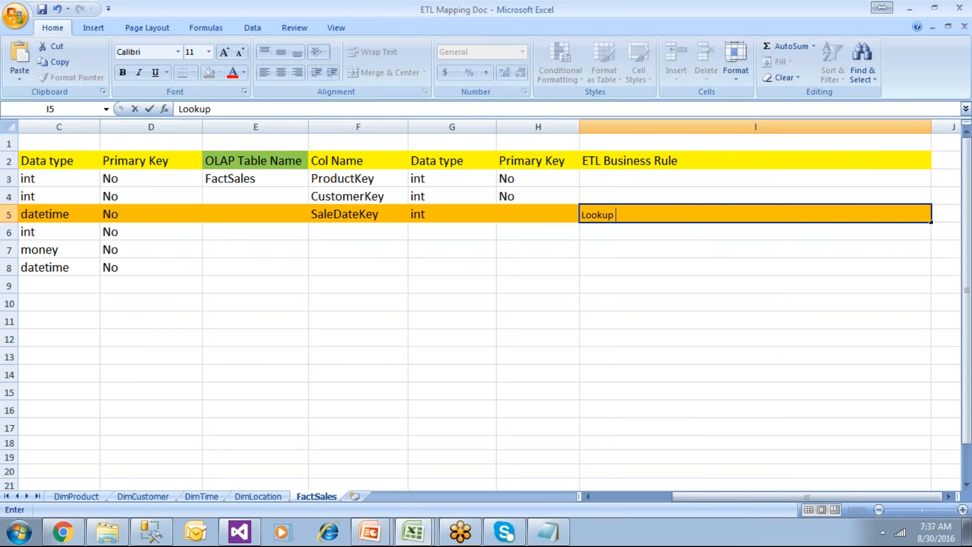
{"action": "type", "text": " DimTime table"}
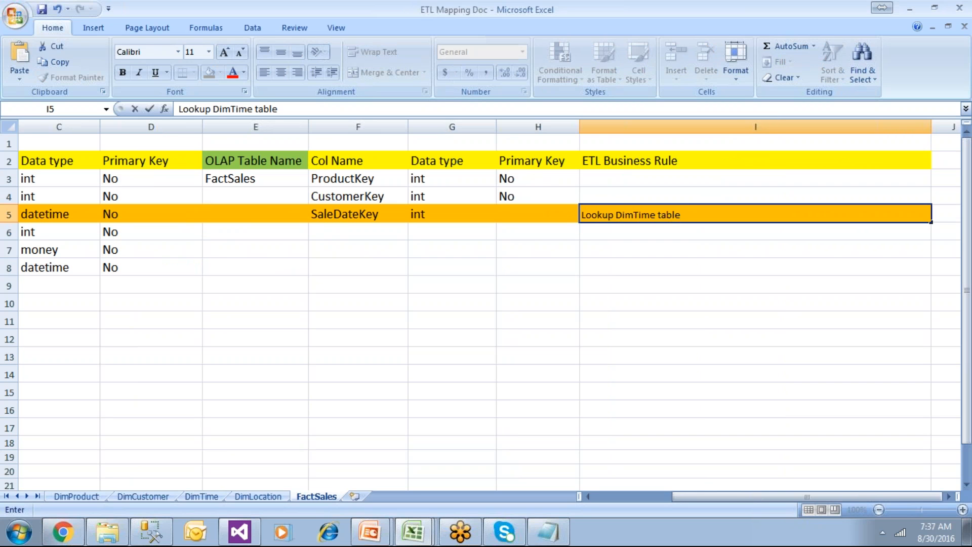
{"action": "type", "text": "based on Full"}
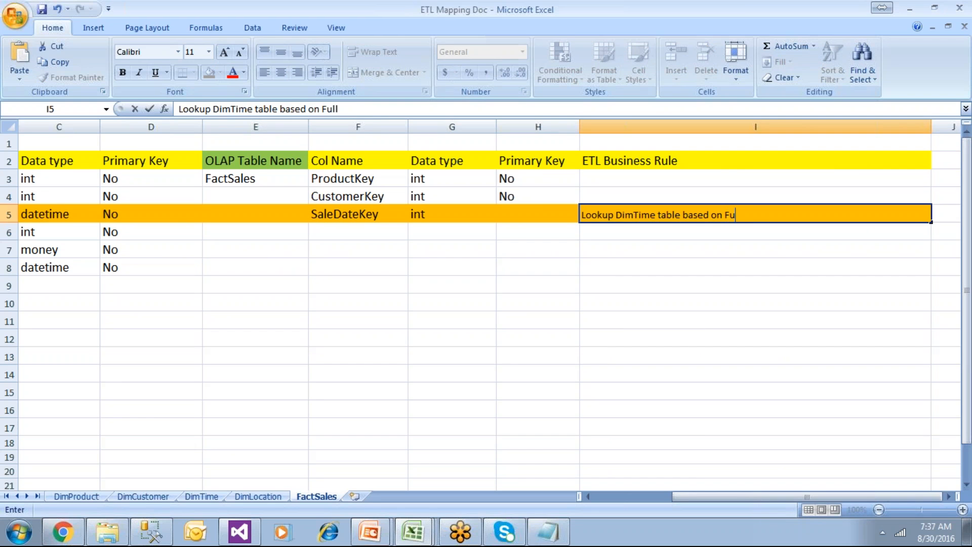
{"action": "type", "text": "Date"}
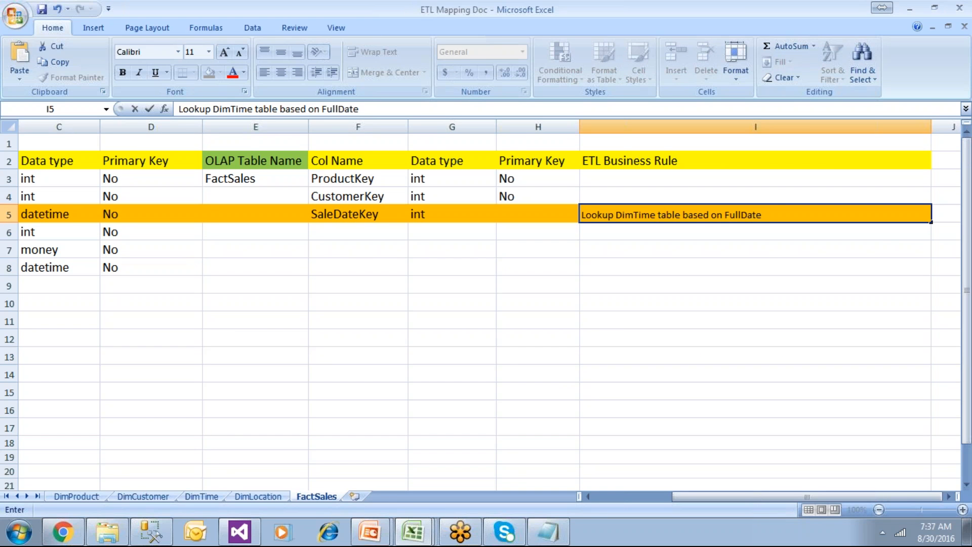
{"action": "type", "text": " AND"}
{"action": "key", "text": "BackSpace"}
{"action": "key", "text": "BackSpace"}
{"action": "key", "text": "BackSpace"}
{"action": "type", "text": "and Get DateKey and inse"}
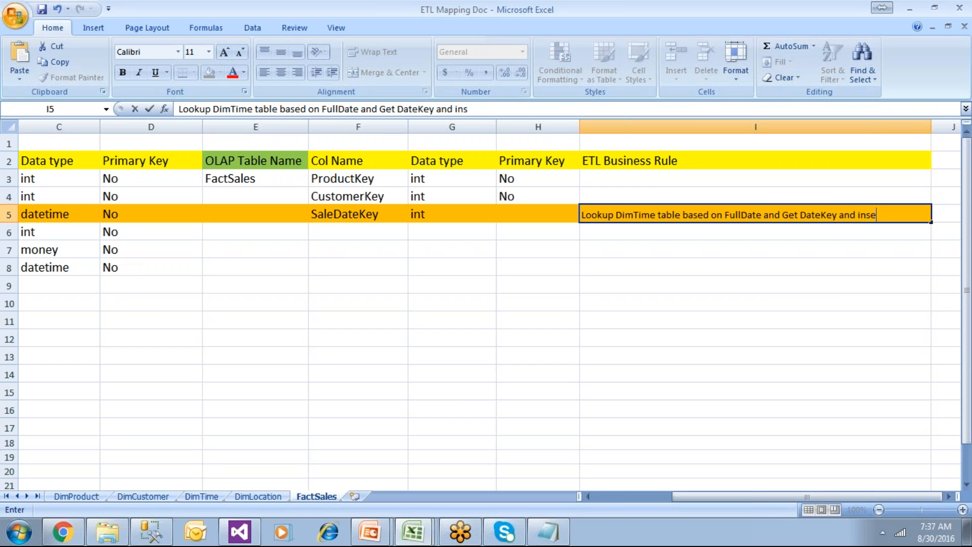
{"action": "type", "text": "rt this into"}
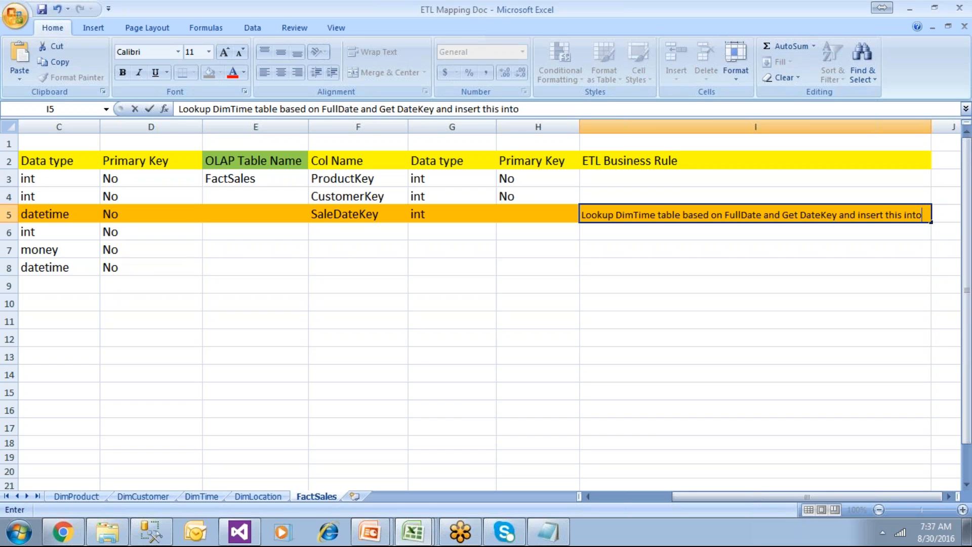
{"action": "type", "text": " Saled"}
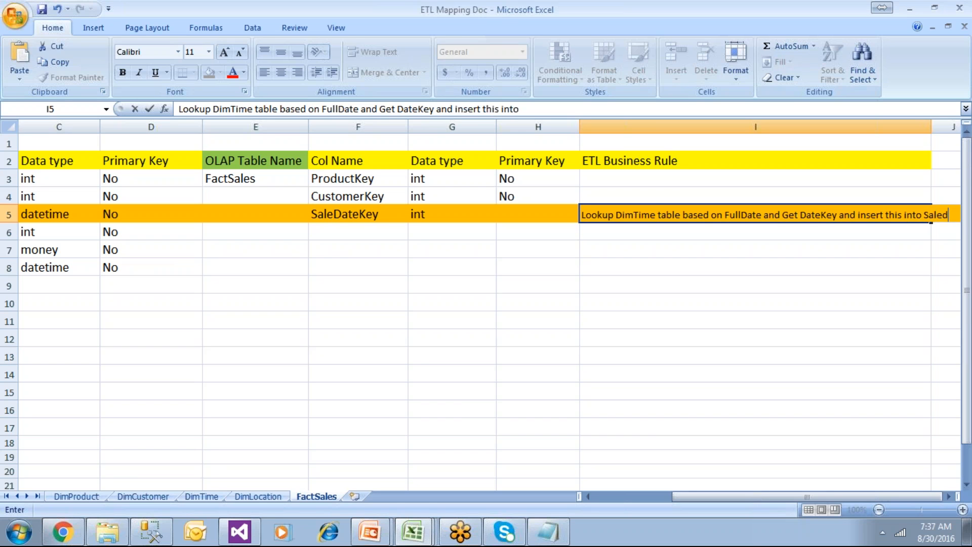
{"action": "type", "text": "ateKey"}
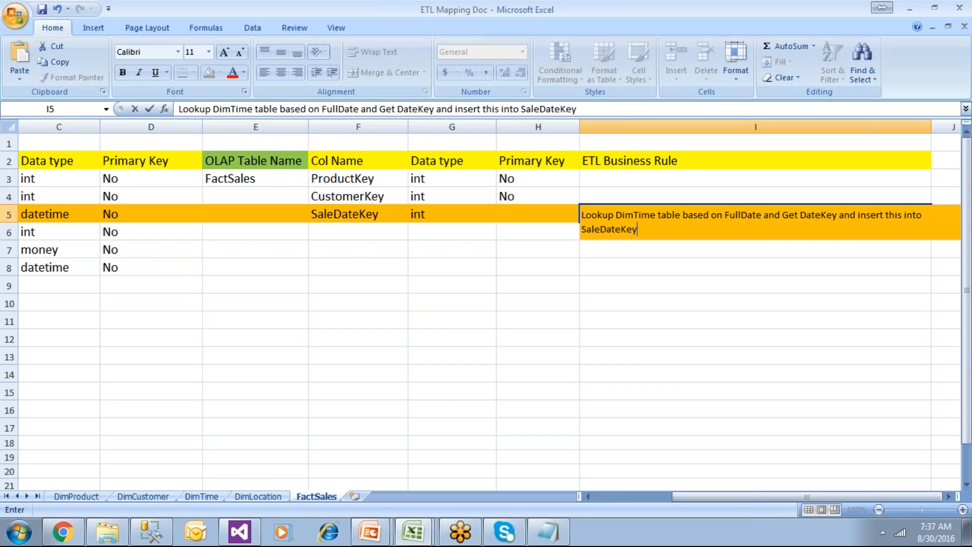
{"action": "key", "text": "Return"}
Apply the SaleDateKey cell's formatting to its ETL Business Rule cell and wrap the rule text within the column
{"action": "left_click", "coordinate": [801, 214]}
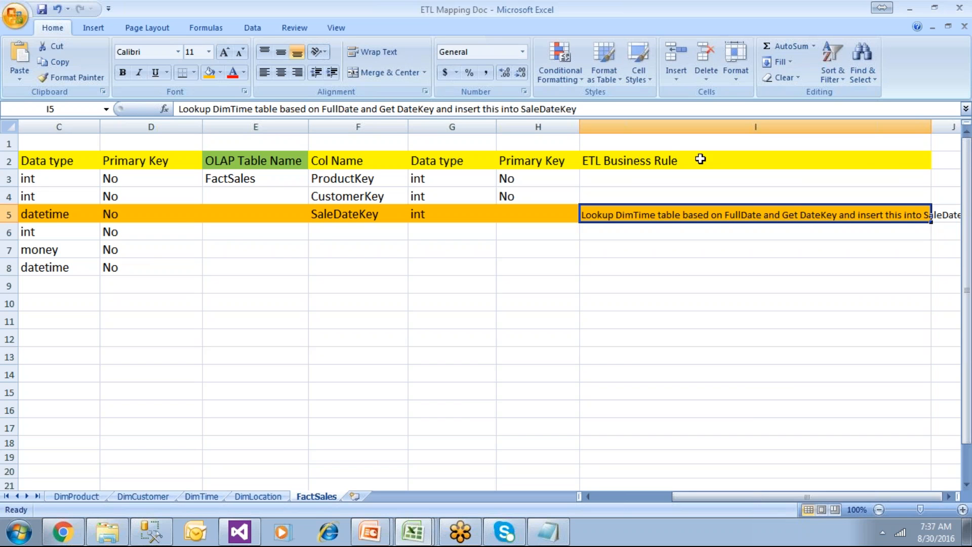
{"action": "left_click", "coordinate": [372, 51]}
{"action": "left_click", "coordinate": [372, 223]}
{"action": "left_click", "coordinate": [71, 77]}
{"action": "left_click", "coordinate": [620, 218]}
{"action": "left_click", "coordinate": [372, 52]}
{"action": "left_click", "coordinate": [699, 354]}
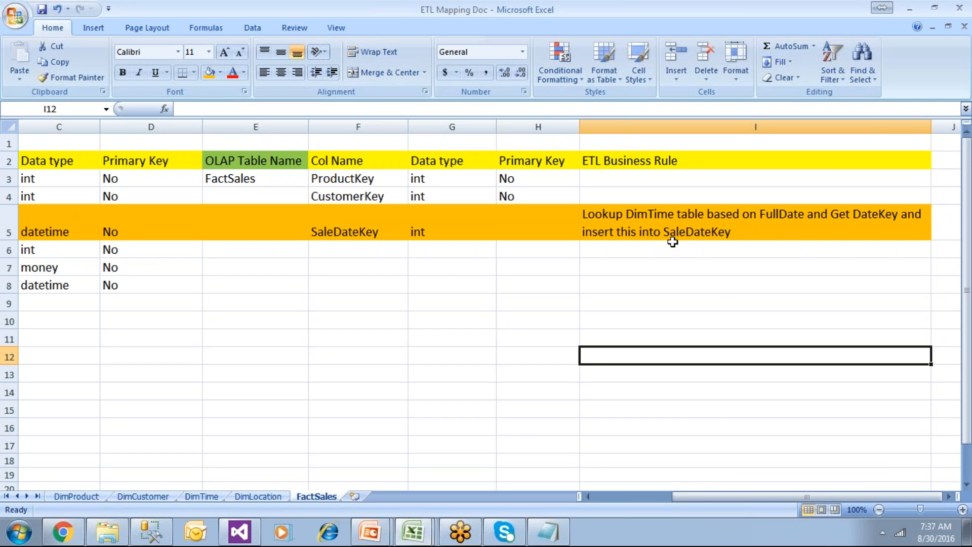
Copy the QtySold and SalesAmount names, data types and primary key entries into the FactSales columns of rows 6 and 7
{"action": "left_click", "coordinate": [557, 226]}
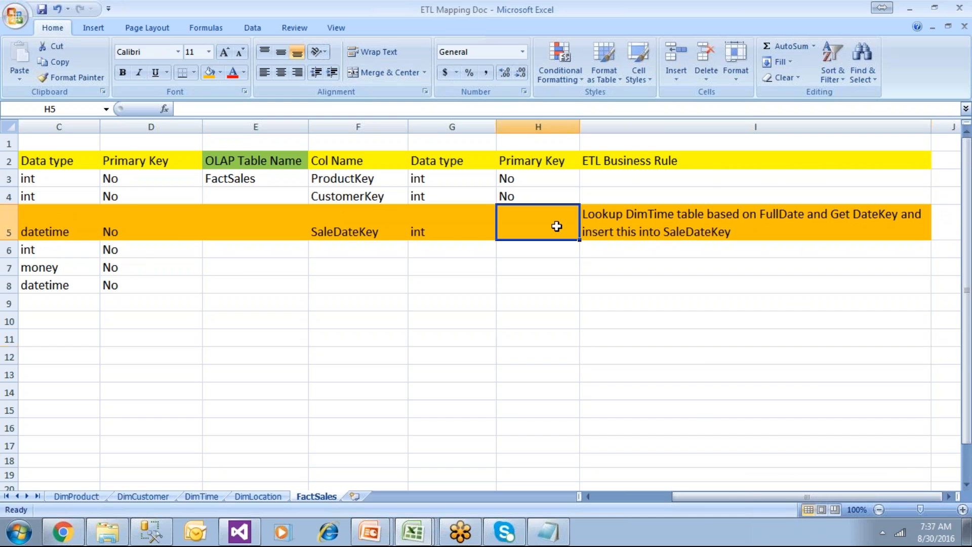
{"action": "key", "text": "Left"}
{"action": "key", "text": "Left"}
{"action": "key", "text": "Left"}
{"action": "key", "text": "Left"}
{"action": "key", "text": "Left"}
{"action": "key", "text": "Left"}
{"action": "key", "text": "Left"}
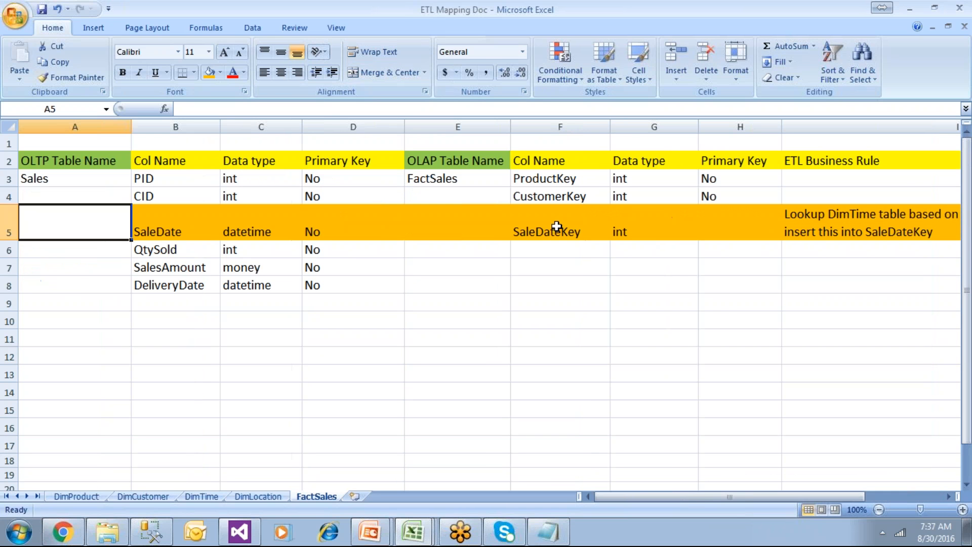
{"action": "left_click_drag", "start_coordinate": [177, 254], "coordinate": [314, 273]}
{"action": "key", "text": "ctrl+c"}
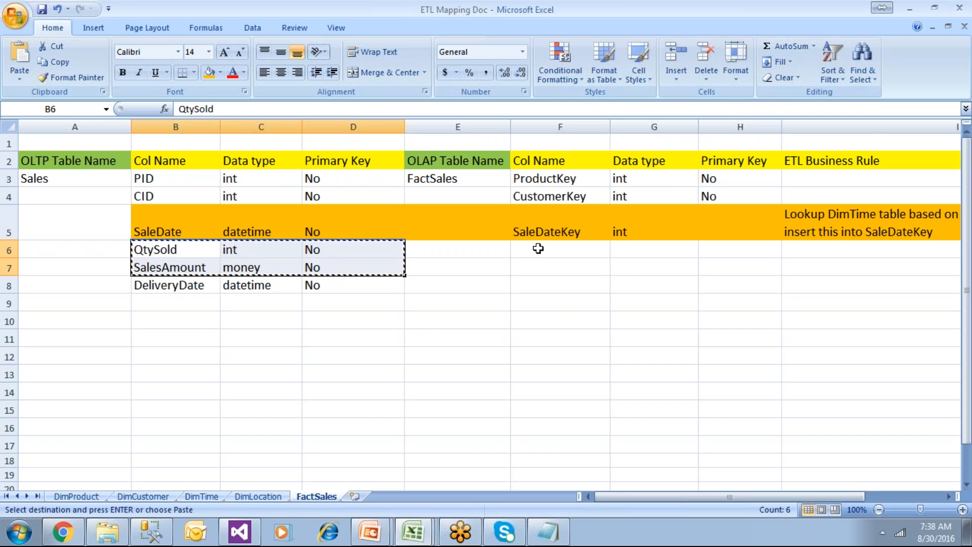
{"action": "left_click", "coordinate": [535, 248]}
{"action": "key", "text": "ctrl+v"}
{"action": "left_click", "coordinate": [554, 344]}
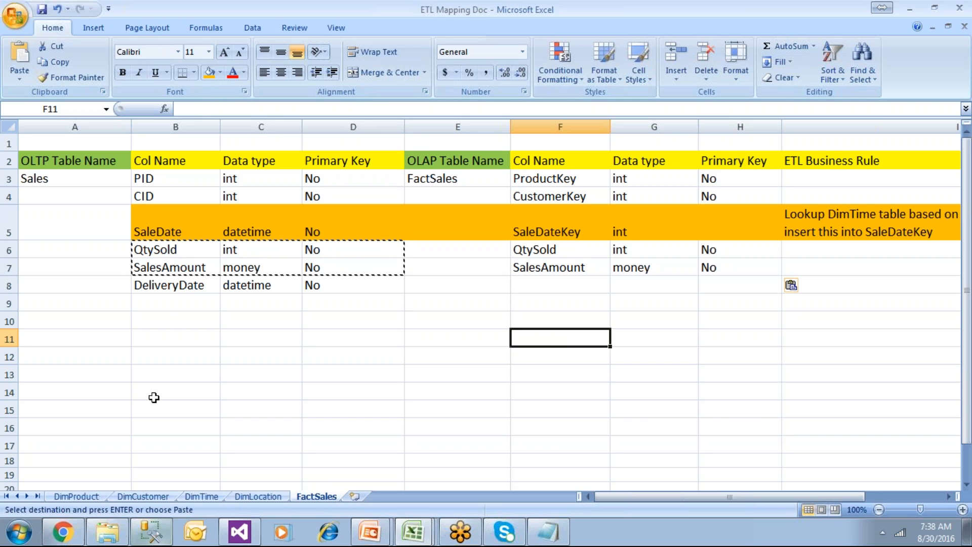
{"action": "left_click", "coordinate": [180, 288]}
{"action": "left_click", "coordinate": [340, 289], "text": "shift"}
{"action": "key", "text": "ctrl+c"}
{"action": "left_click", "coordinate": [518, 285]}
{"action": "key", "text": "Escape"}
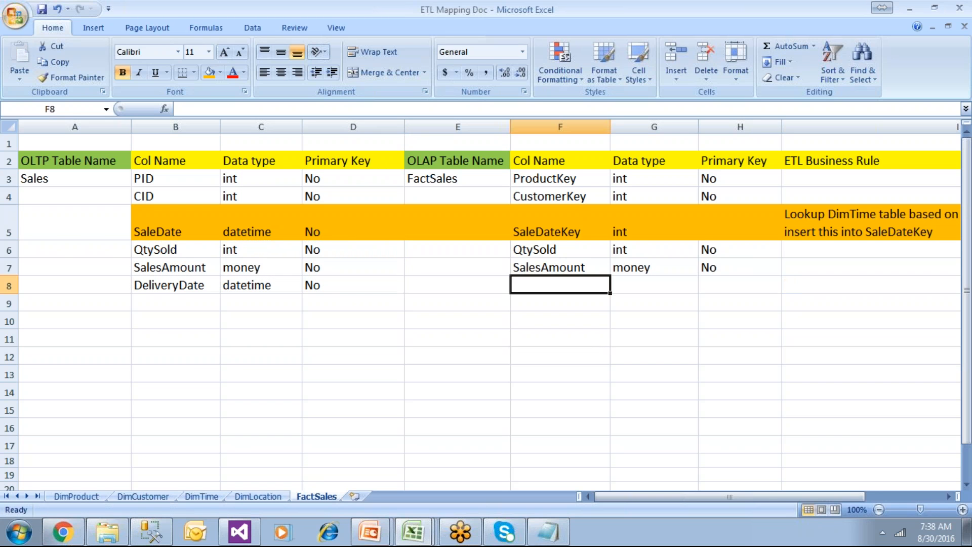
Copy the DeliveryDate name, data type and primary key entries into the FactSales columns of row 8 and rename the copied column DeliveryDateKey
{"action": "left_click_drag", "start_coordinate": [183, 284], "coordinate": [310, 284]}
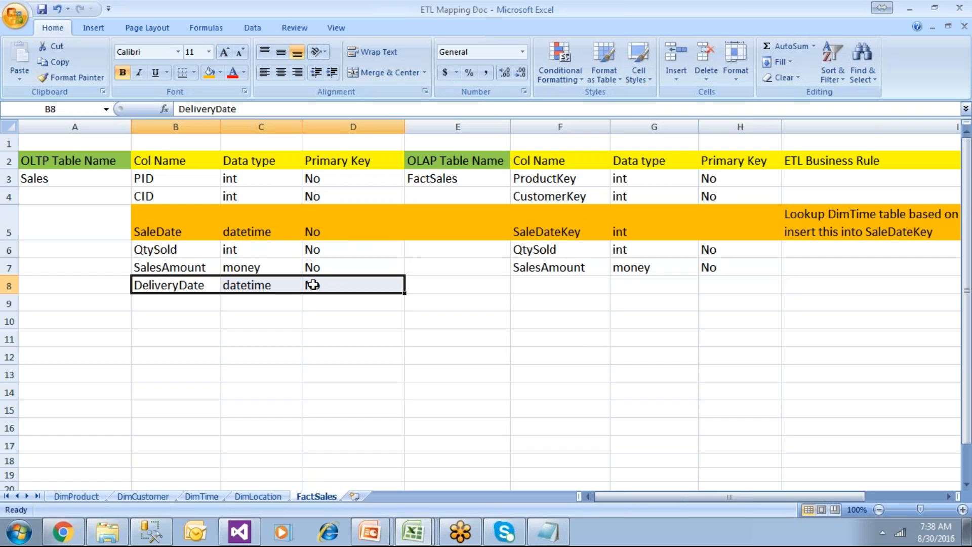
{"action": "key", "text": "ctrl+c"}
{"action": "left_click", "coordinate": [530, 285]}
{"action": "key", "text": "ctrl+v"}
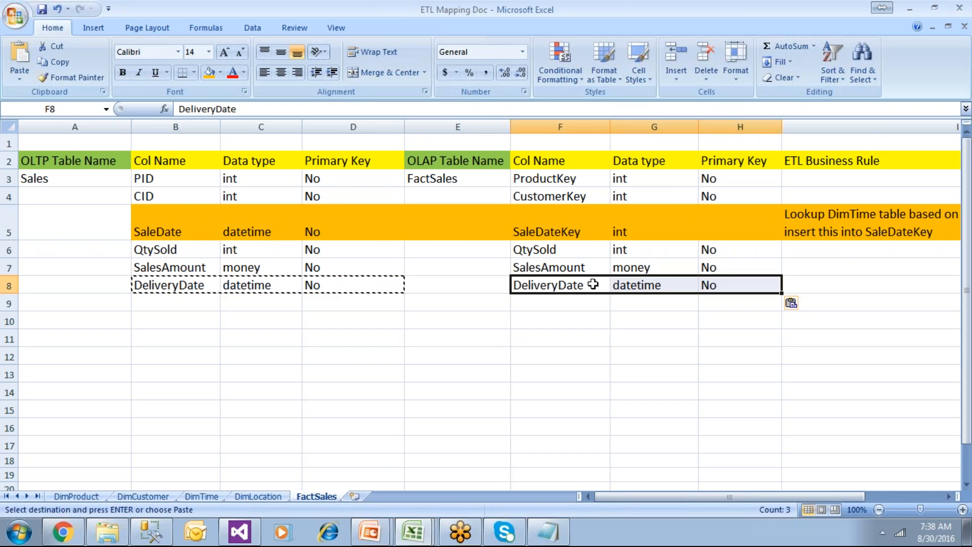
{"action": "double_click", "coordinate": [593, 285]}
{"action": "type", "text": "Ke"}
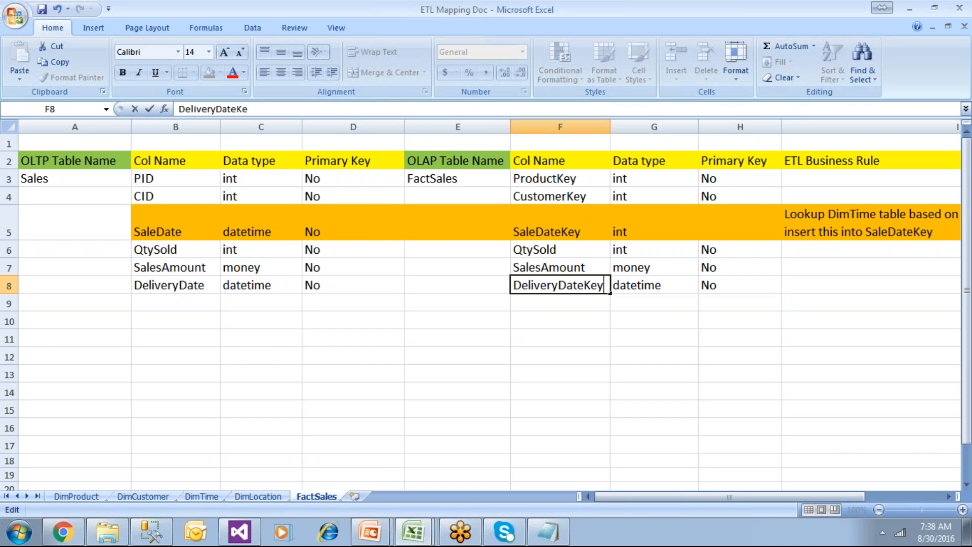
{"action": "type", "text": "y"}
{"action": "key", "text": "Return"}
Copy the SaleDateKey lookup rule into the ETL Business Rule cell of the DeliveryDateKey row
{"action": "left_click", "coordinate": [832, 228]}
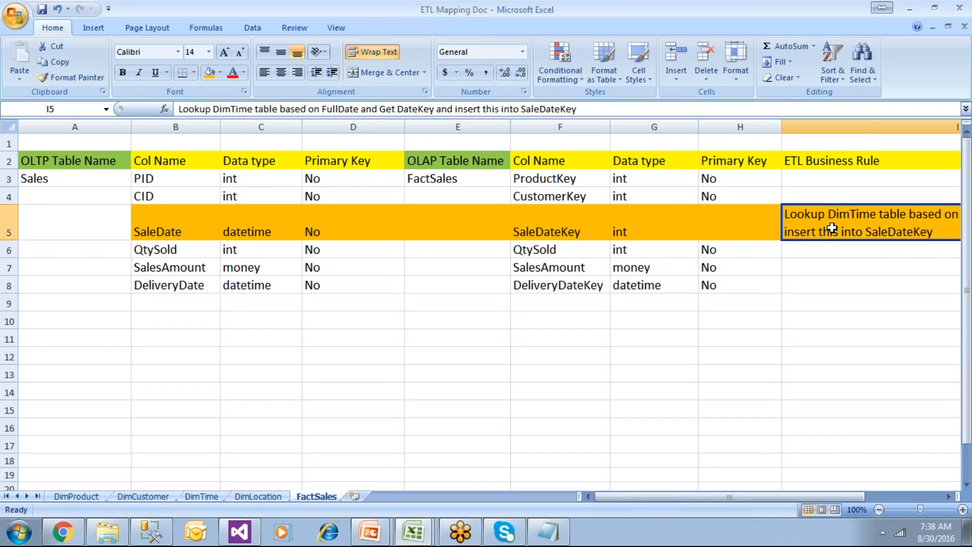
{"action": "key", "text": "ctrl+c"}
{"action": "left_click", "coordinate": [799, 288]}
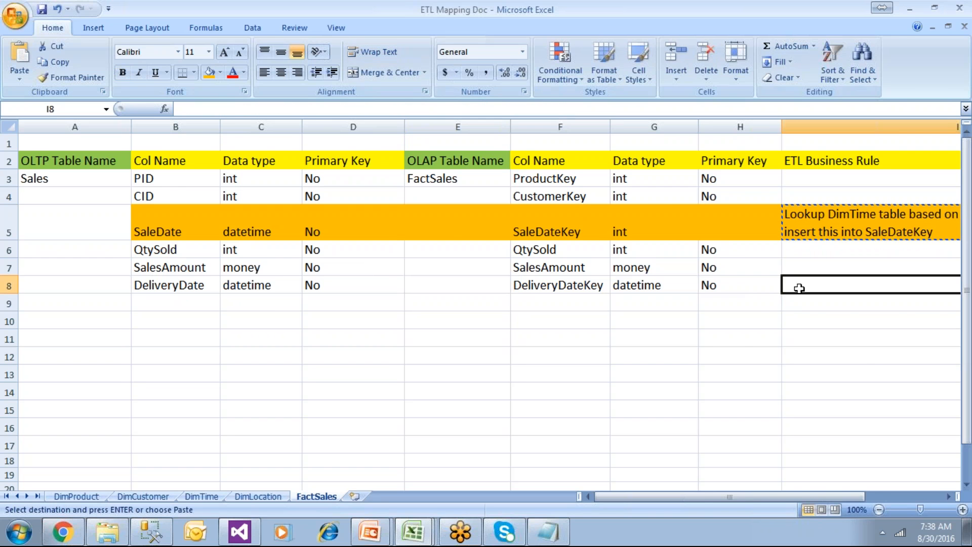
{"action": "key", "text": "ctrl+v"}
{"action": "left_click", "coordinate": [633, 373]}
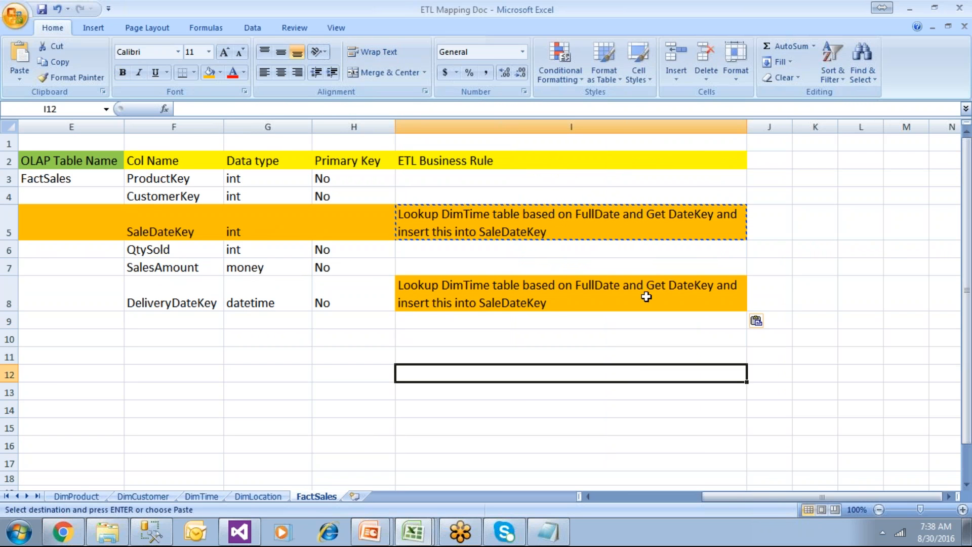
Edit the copied rule in row 8 so that the key is inserted into DeliveryDateKey instead of SaleDateKey
{"action": "double_click", "coordinate": [500, 302]}
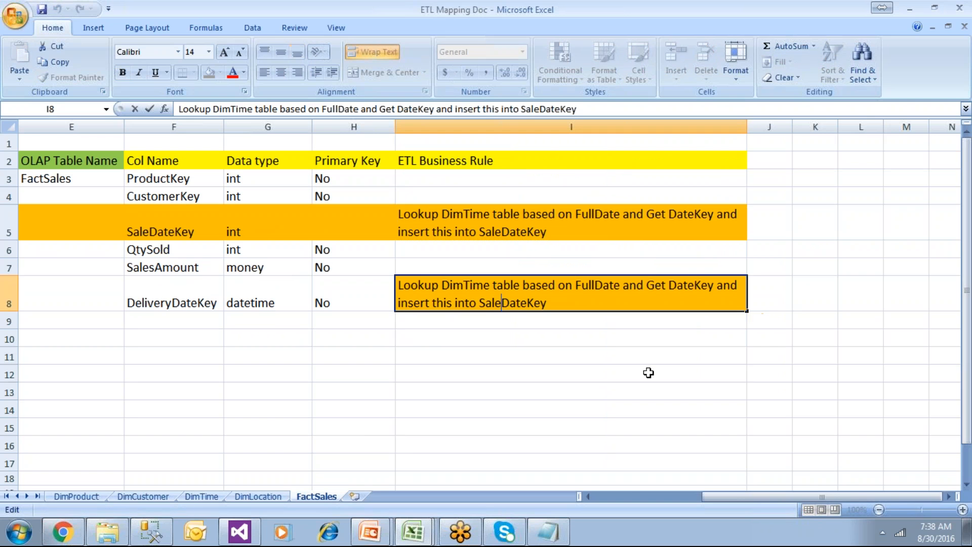
{"action": "key", "text": "BackSpace"}
{"action": "key", "text": "BackSpace"}
{"action": "key", "text": "BackSpace"}
{"action": "key", "text": "BackSpace"}
{"action": "type", "text": "De"}
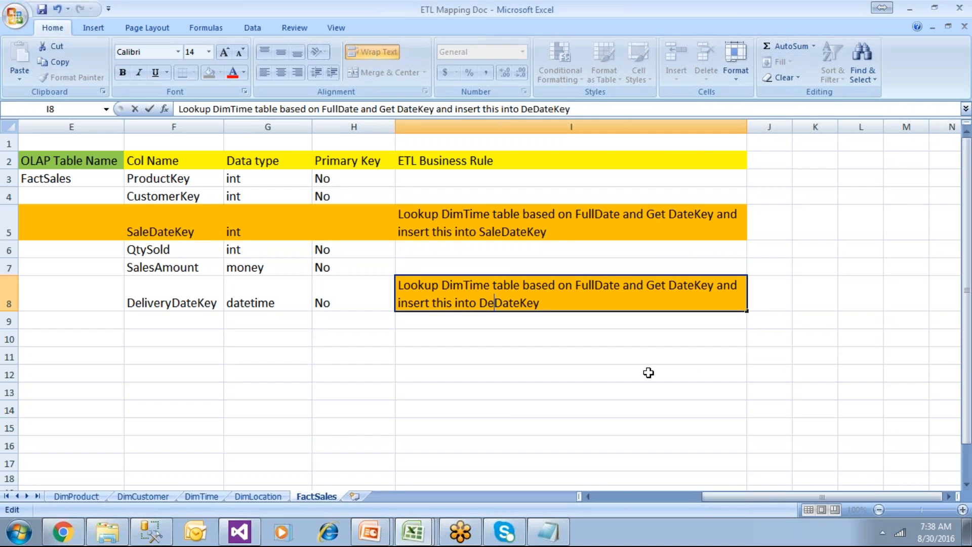
{"action": "type", "text": "livery"}
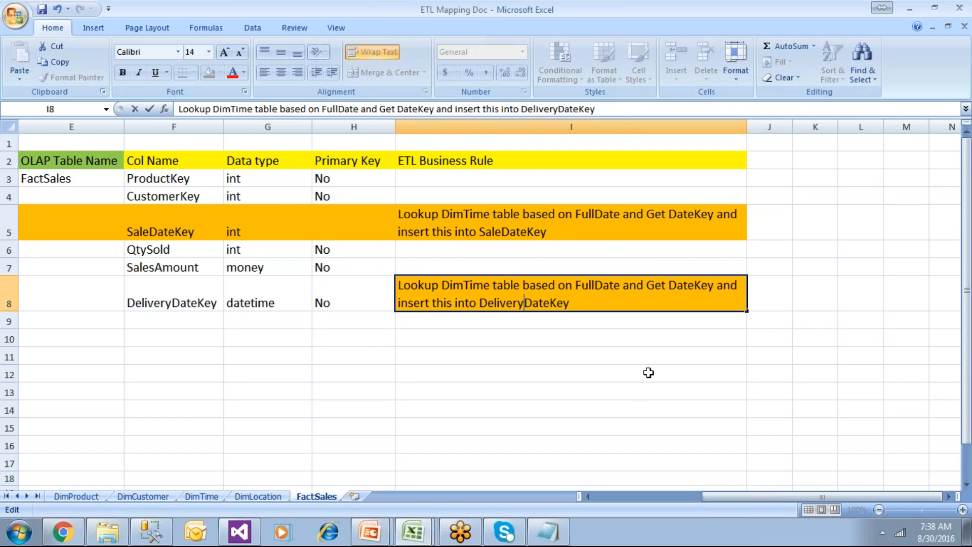
{"action": "left_click", "coordinate": [630, 397]}
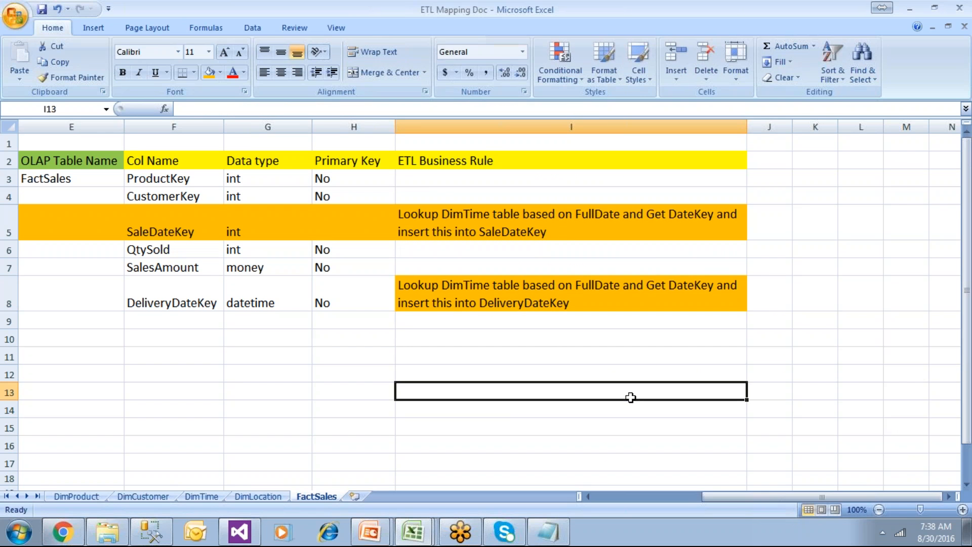
Highlight the DeliveryDate to DeliveryDateKey mapping row with the orange fill from column B through H
{"action": "left_click", "coordinate": [609, 501]}
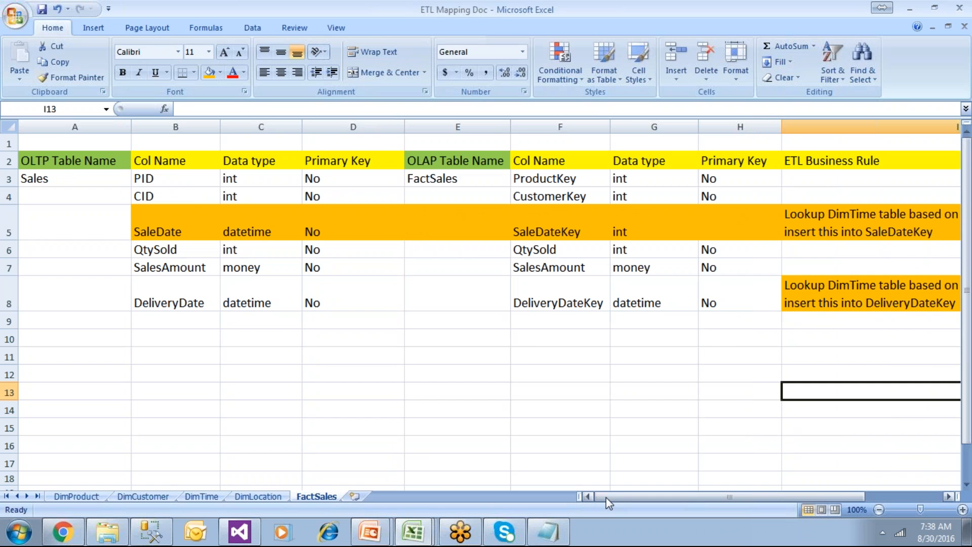
{"action": "left_click", "coordinate": [569, 304]}
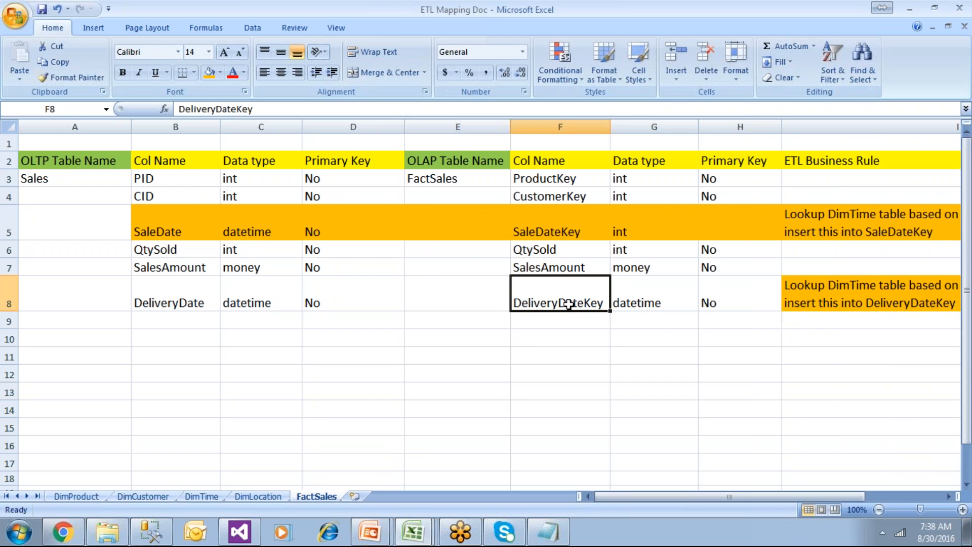
{"action": "left_click_drag", "start_coordinate": [190, 303], "coordinate": [774, 306]}
{"action": "left_click", "coordinate": [209, 73]}
{"action": "left_click", "coordinate": [254, 357]}
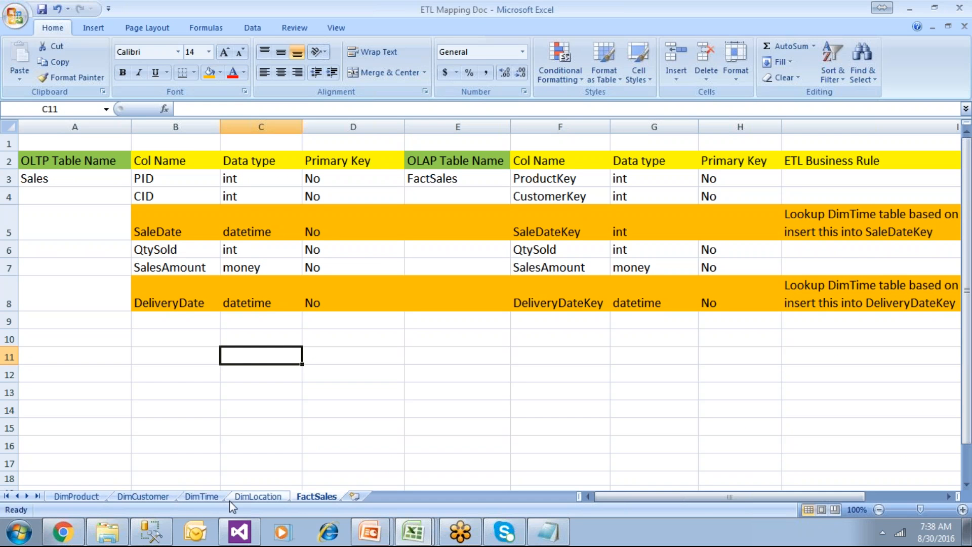
Switch to SQL Server Management Studio and run SELECT * FROM FactSales in the DWH script to view the table's columns
{"action": "left_click", "coordinate": [159, 536]}
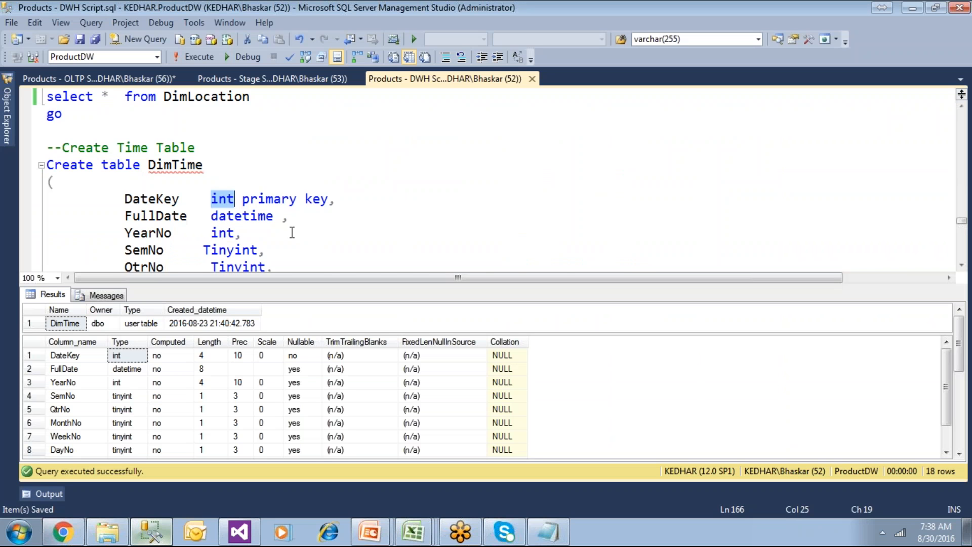
{"action": "left_click", "coordinate": [305, 225]}
{"action": "scroll", "coordinate": [307, 225], "scroll_direction": "down", "scroll_amount": 15}
{"action": "scroll", "coordinate": [306, 225], "scroll_direction": "down", "scroll_amount": 10}
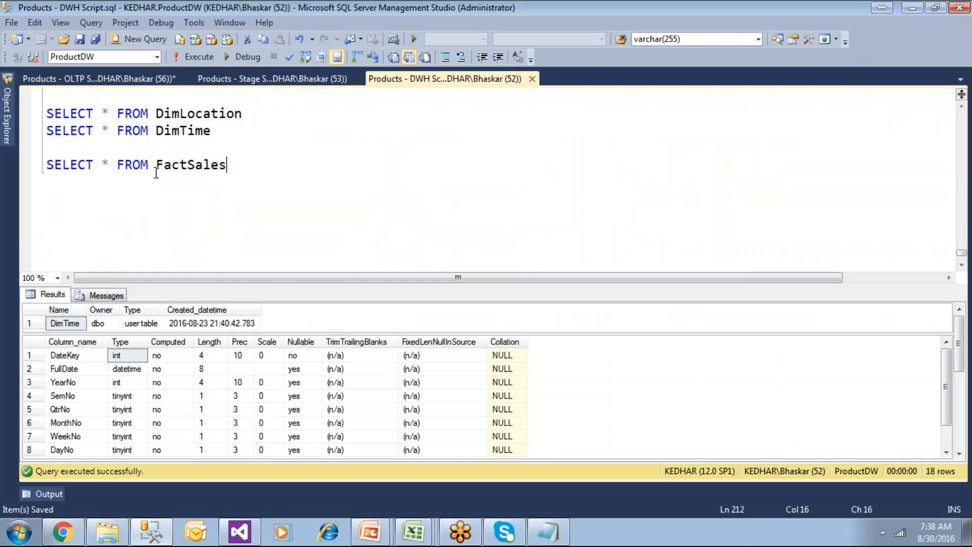
{"action": "triple_click", "coordinate": [221, 166]}
{"action": "left_click", "coordinate": [186, 60]}
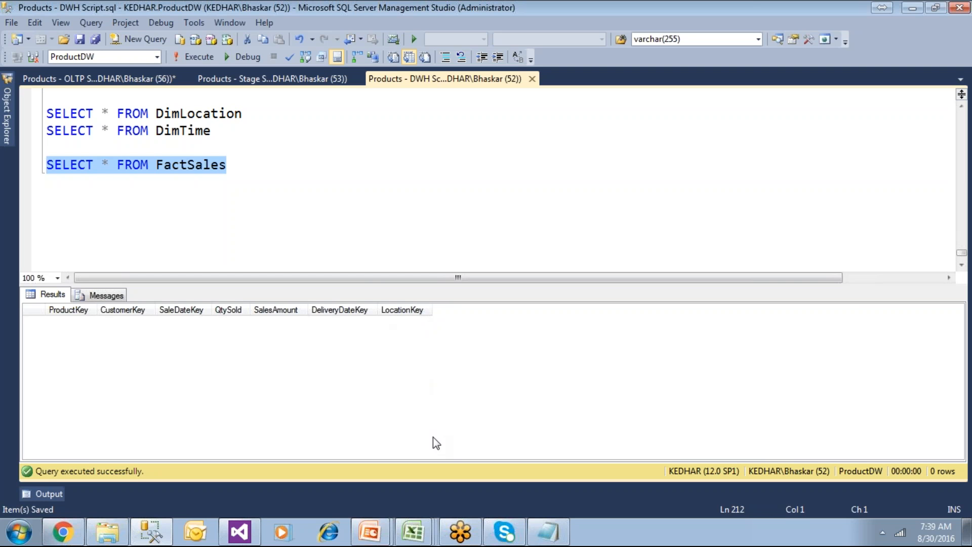
Run SELECT * FROM DimCustomer and examine the CustomerKey and CustomerName of the first record
{"action": "left_click", "coordinate": [349, 169]}
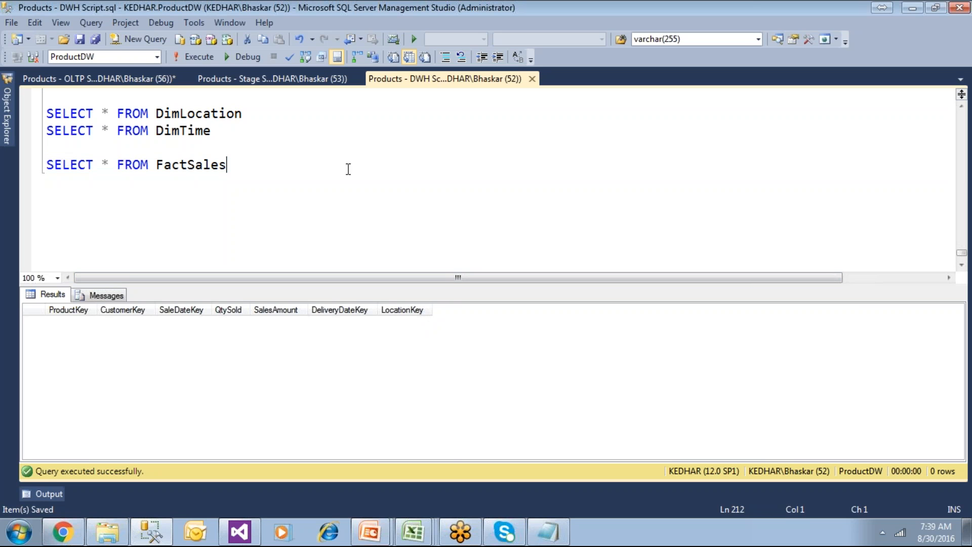
{"action": "scroll", "coordinate": [348, 169], "scroll_direction": "up", "scroll_amount": 2}
{"action": "left_click_drag", "start_coordinate": [259, 178], "coordinate": [45, 183]}
{"action": "left_click", "coordinate": [198, 62]}
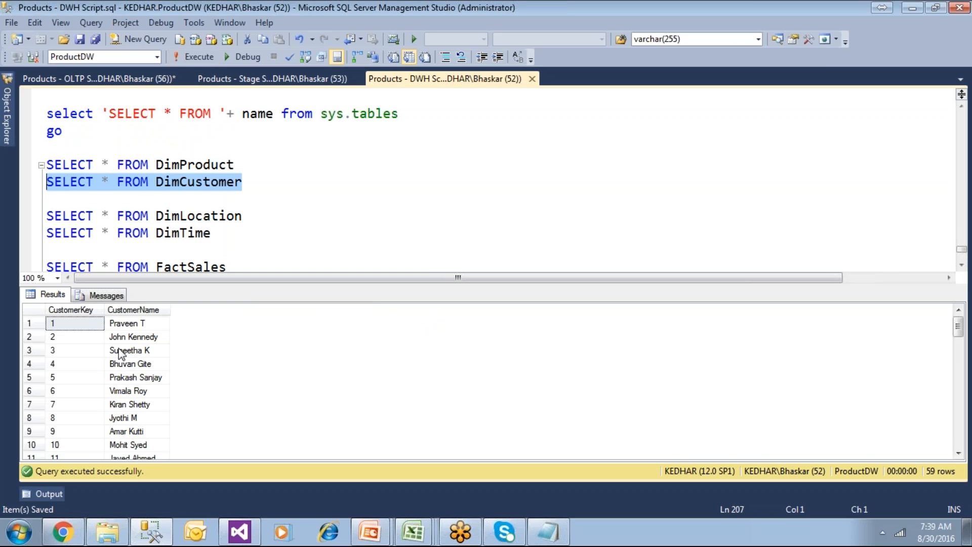
{"action": "left_click", "coordinate": [142, 323]}
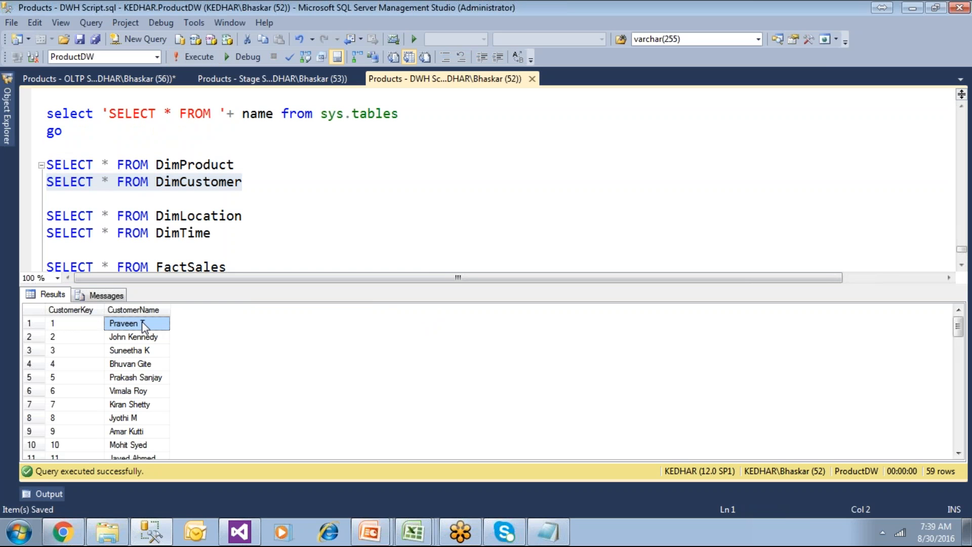
Compare the key with the name of the first customer in the DimCustomer results
{"action": "left_click", "coordinate": [57, 320]}
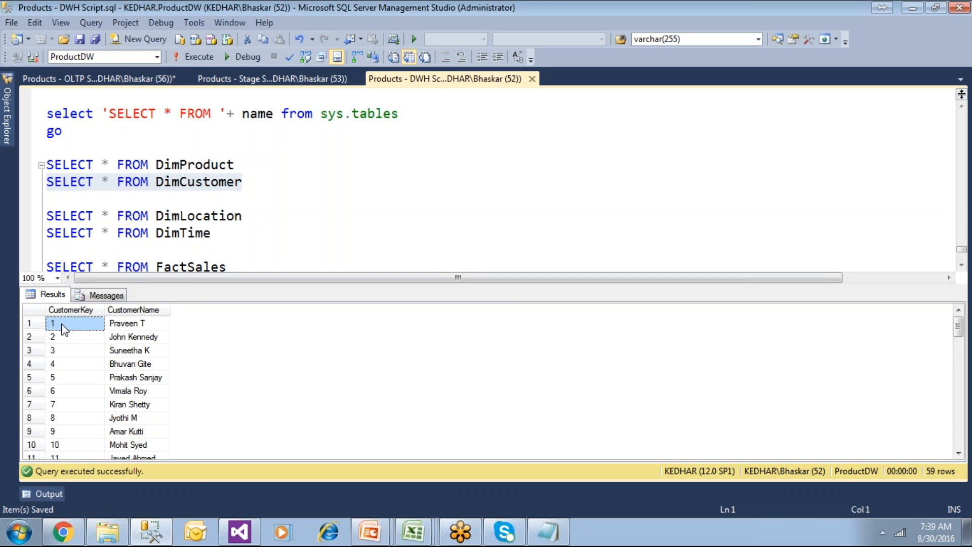
{"action": "left_click", "coordinate": [129, 325]}
{"action": "left_click", "coordinate": [67, 325]}
{"action": "left_click", "coordinate": [136, 326]}
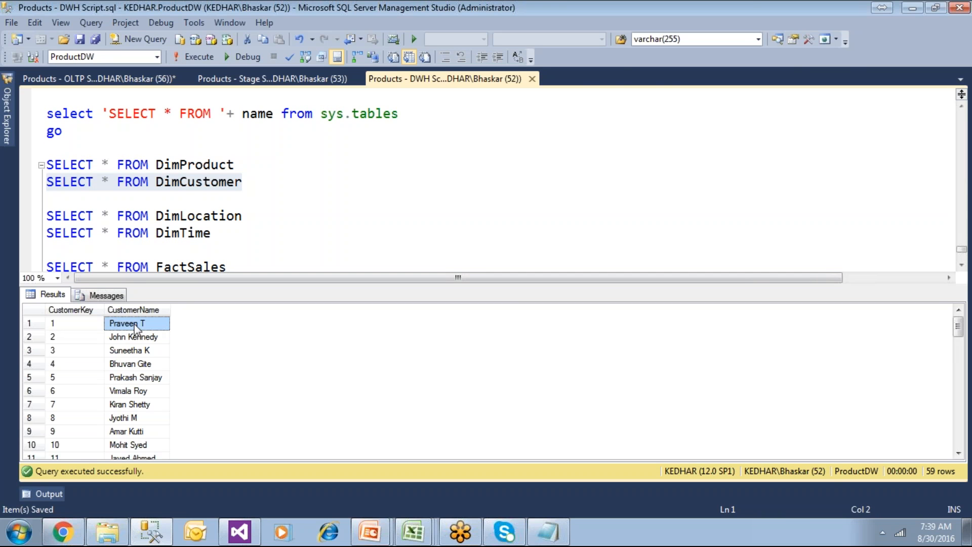
Run SELECT * FROM StageCustomerMaster in the Stage script and examine the first customer's City
{"action": "left_click", "coordinate": [220, 81]}
{"action": "left_click_drag", "start_coordinate": [304, 194], "coordinate": [94, 212]}
{"action": "left_click_drag", "start_coordinate": [321, 217], "coordinate": [20, 212]}
{"action": "left_click", "coordinate": [197, 57]}
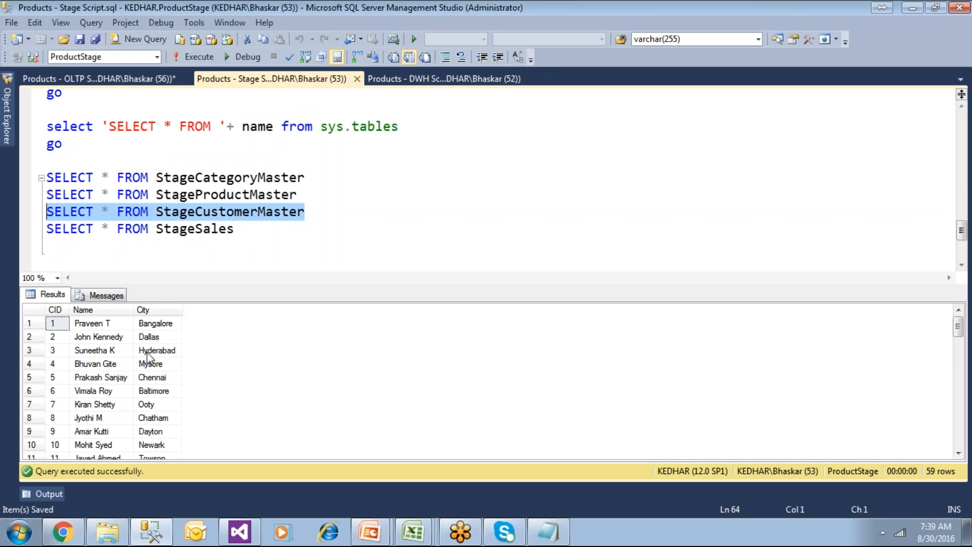
{"action": "left_click", "coordinate": [171, 327]}
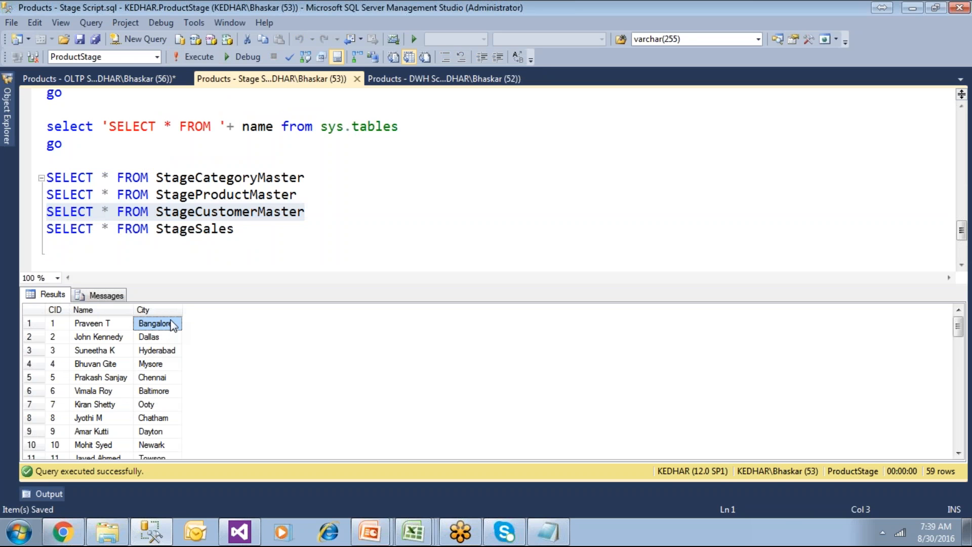
Run SELECT * FROM DimLocation in the DWH script and find the LocationKey for Bangalore
{"action": "left_click", "coordinate": [405, 81]}
{"action": "left_click", "coordinate": [273, 232]}
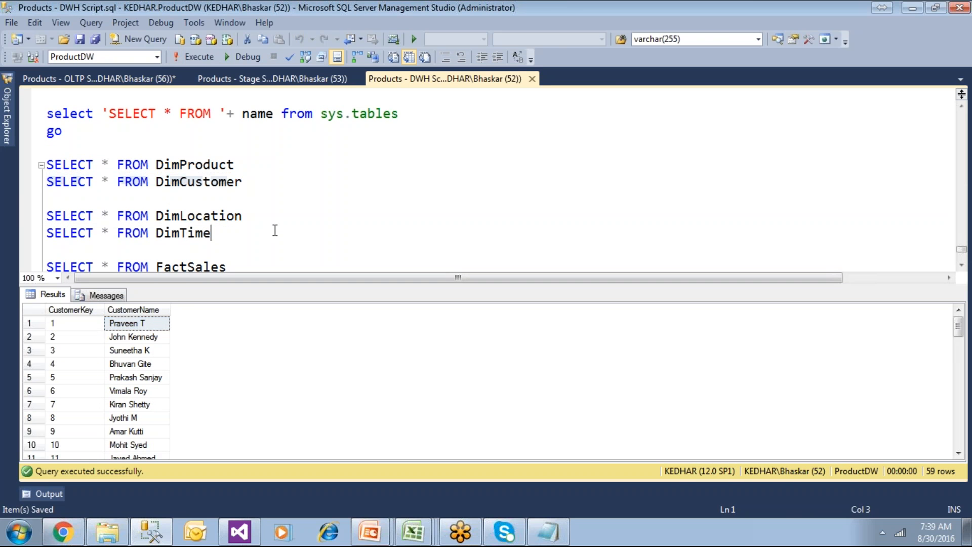
{"action": "scroll", "coordinate": [273, 230], "scroll_direction": "down", "scroll_amount": 1}
{"action": "left_click_drag", "start_coordinate": [256, 167], "coordinate": [47, 167]}
{"action": "left_click", "coordinate": [193, 57]}
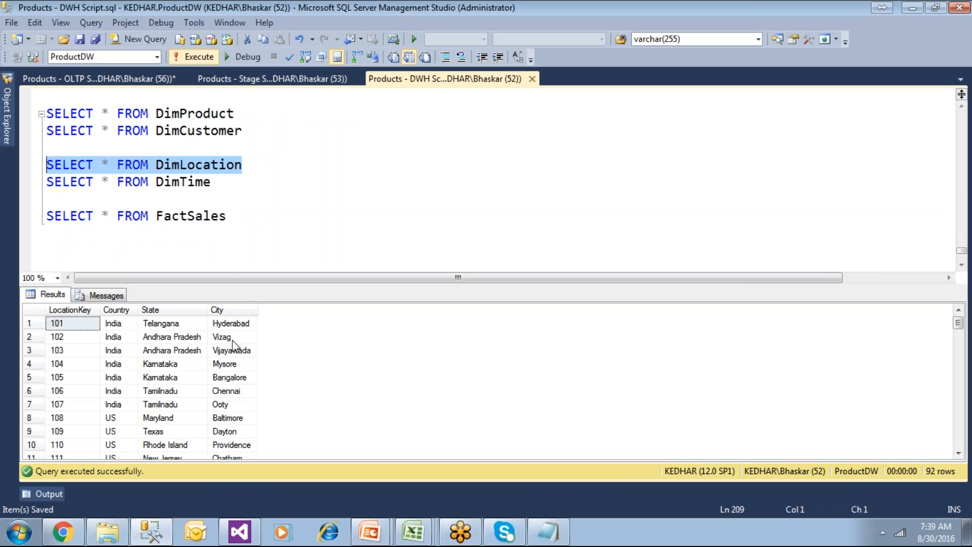
{"action": "left_click", "coordinate": [234, 378]}
{"action": "left_click", "coordinate": [76, 379]}
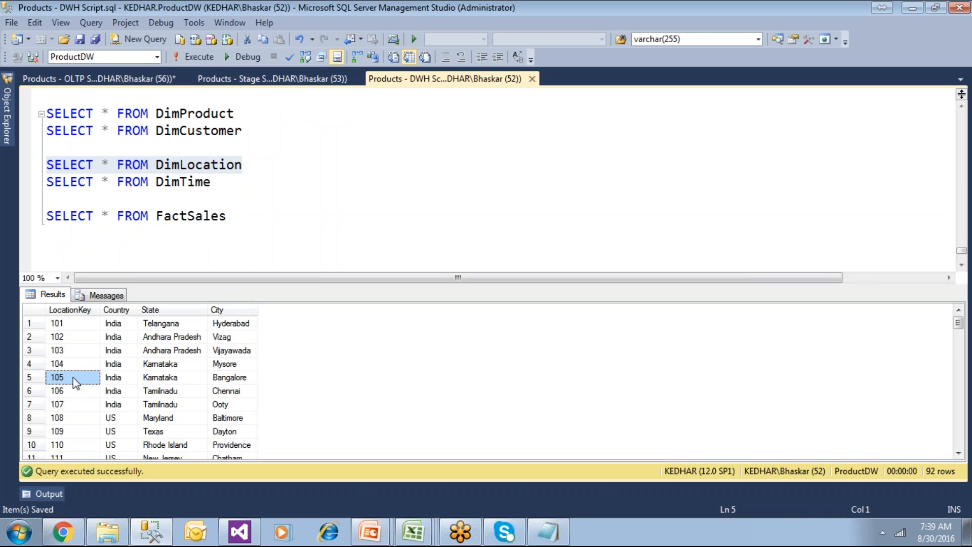
Run SELECT * FROM FactSales and check its LocationKey column
{"action": "left_click", "coordinate": [243, 218]}
{"action": "key", "text": "shift+Home"}
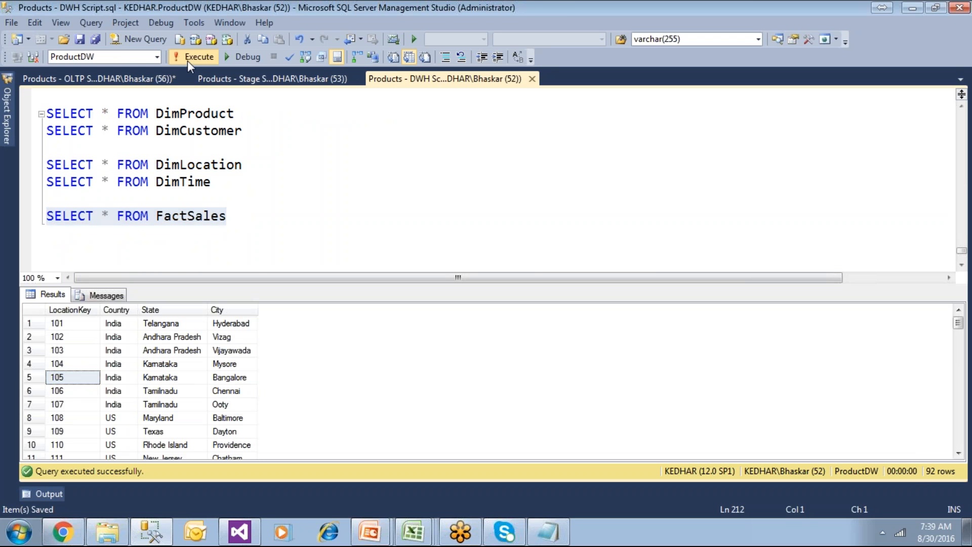
{"action": "left_click", "coordinate": [187, 60]}
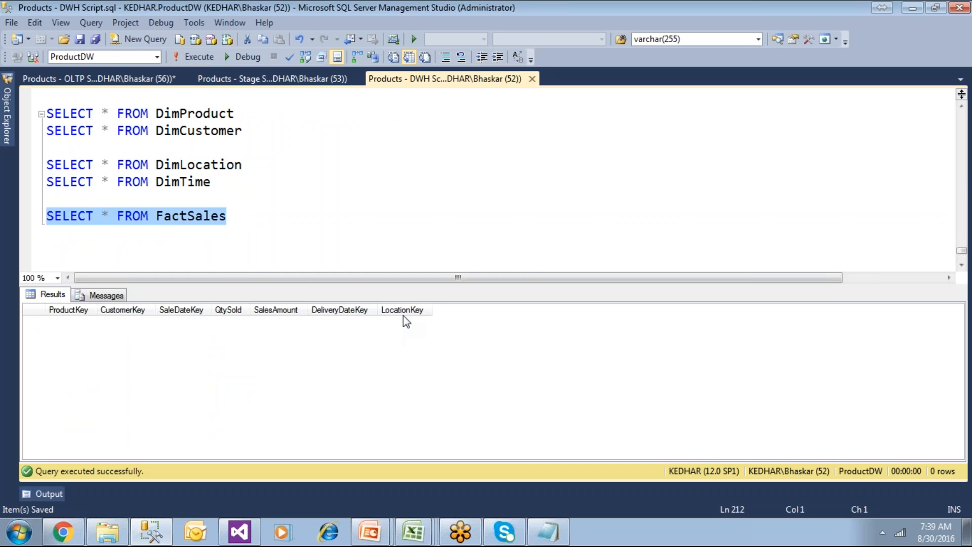
{"action": "left_click", "coordinate": [325, 178]}
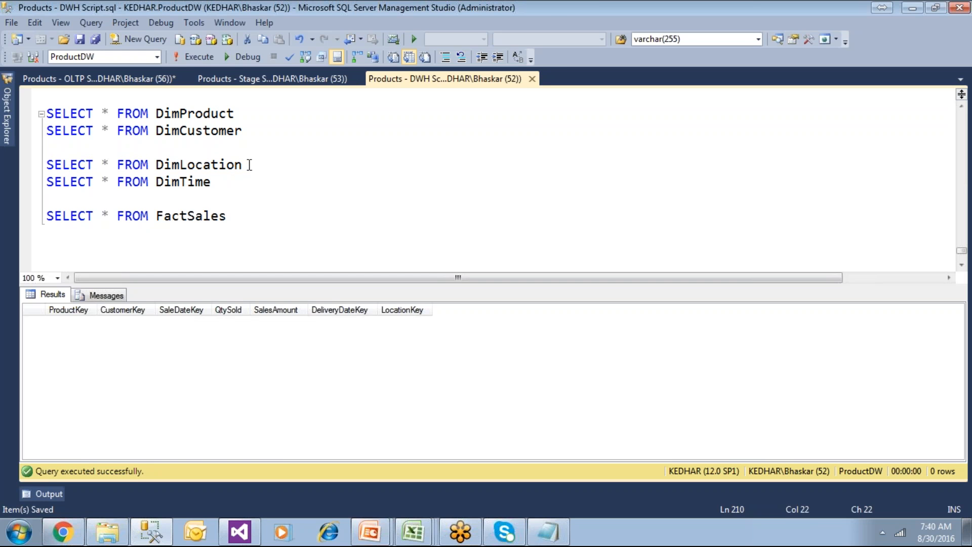
Run SELECT * FROM DimLocation again and examine the key, country, state and city of the Mysore record
{"action": "left_click_drag", "start_coordinate": [242, 165], "coordinate": [46, 165]}
{"action": "left_click", "coordinate": [192, 57]}
{"action": "left_click", "coordinate": [72, 364]}
{"action": "left_click", "coordinate": [116, 367]}
{"action": "left_click", "coordinate": [160, 367]}
{"action": "left_click", "coordinate": [236, 366]}
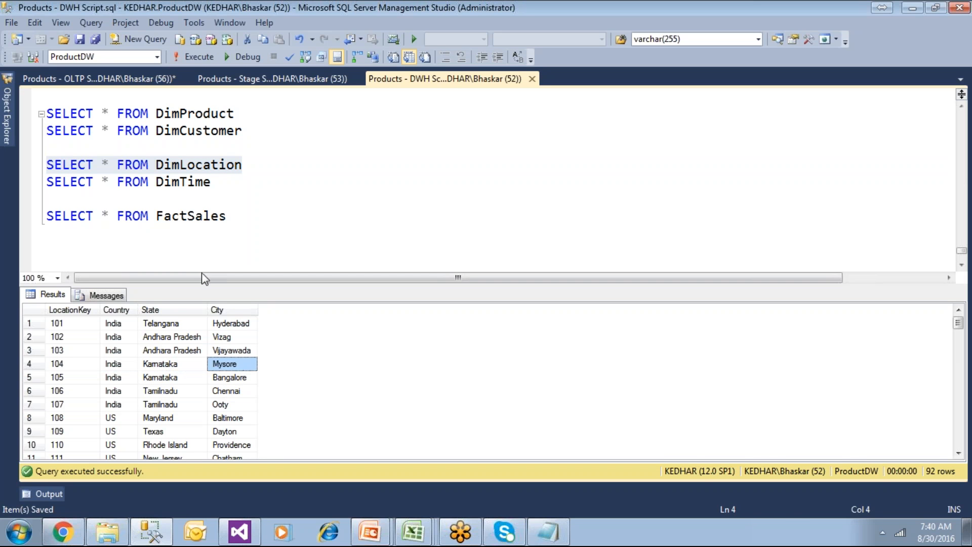
Run SELECT * FROM FactSales once more and relate its LocationKey column to the DimLocation query
{"action": "left_click", "coordinate": [263, 217]}
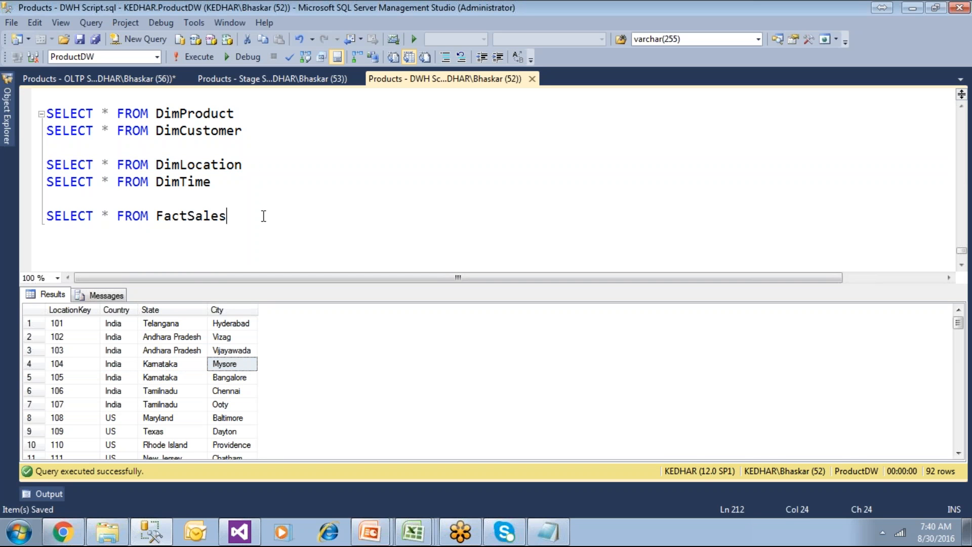
{"action": "left_click_drag", "start_coordinate": [250, 131], "coordinate": [19, 137]}
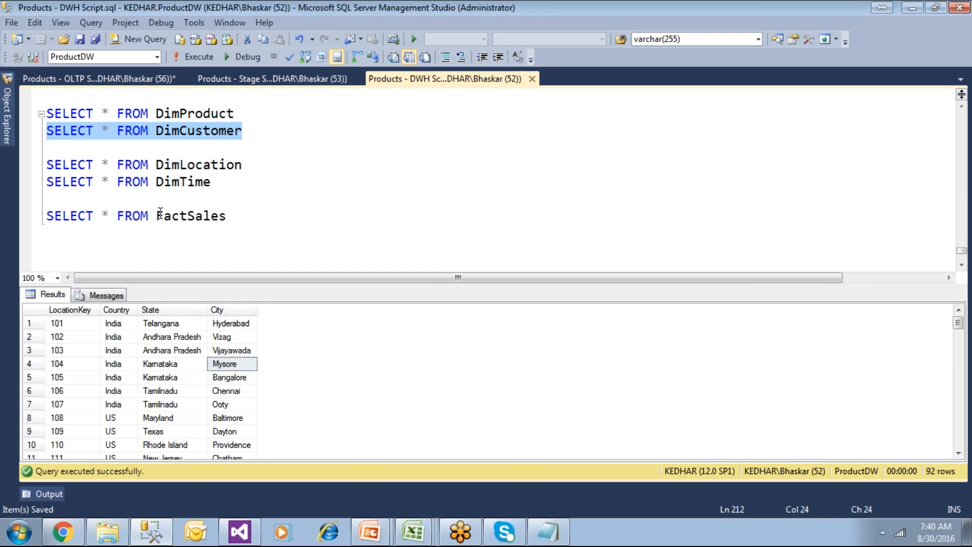
{"action": "left_click_drag", "start_coordinate": [247, 221], "coordinate": [46, 218]}
{"action": "left_click", "coordinate": [192, 57]}
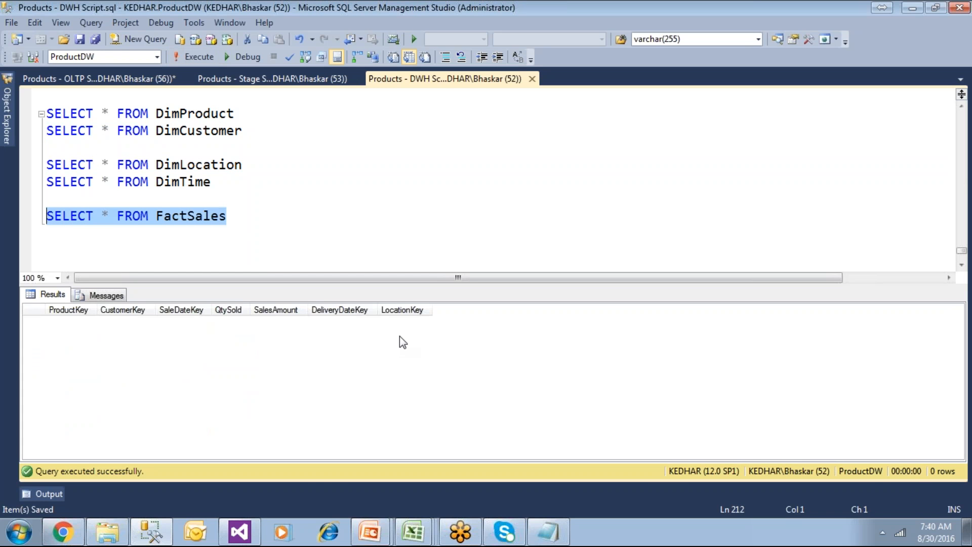
{"action": "left_click_drag", "start_coordinate": [259, 165], "coordinate": [45, 165]}
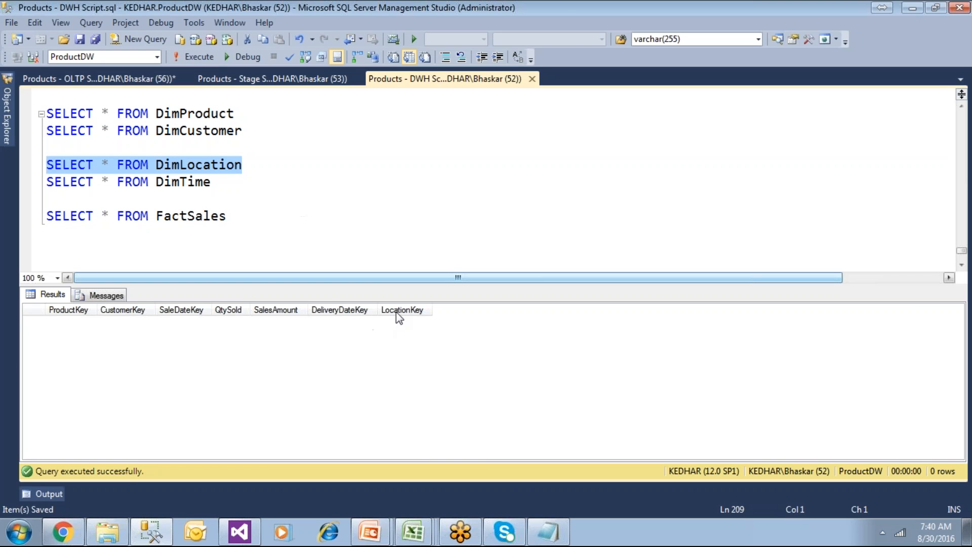
Switch to the ETL Mapping Doc in Excel and enter LocationKey as the FactSales column name in F9
{"action": "left_click", "coordinate": [413, 532]}
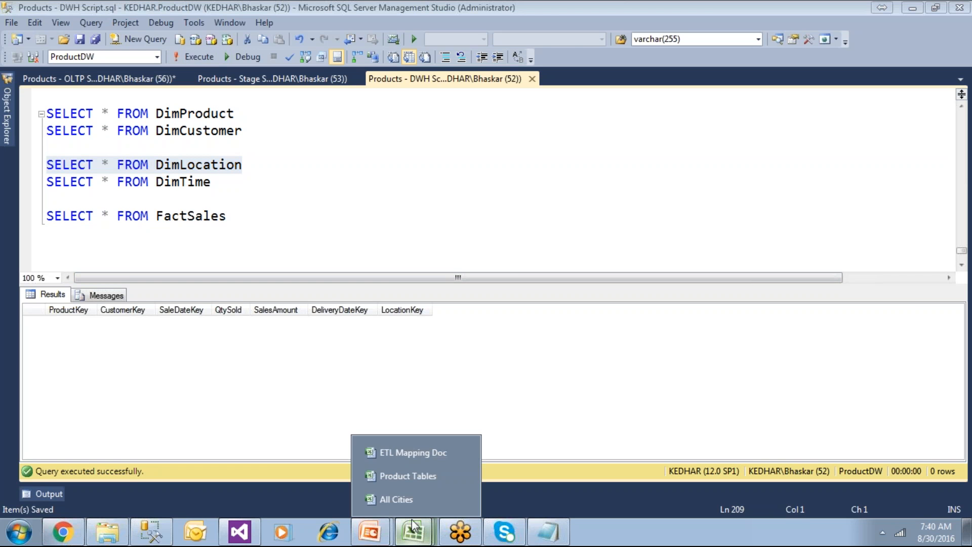
{"action": "left_click", "coordinate": [410, 451]}
{"action": "left_click", "coordinate": [217, 321]}
{"action": "left_click", "coordinate": [645, 322]}
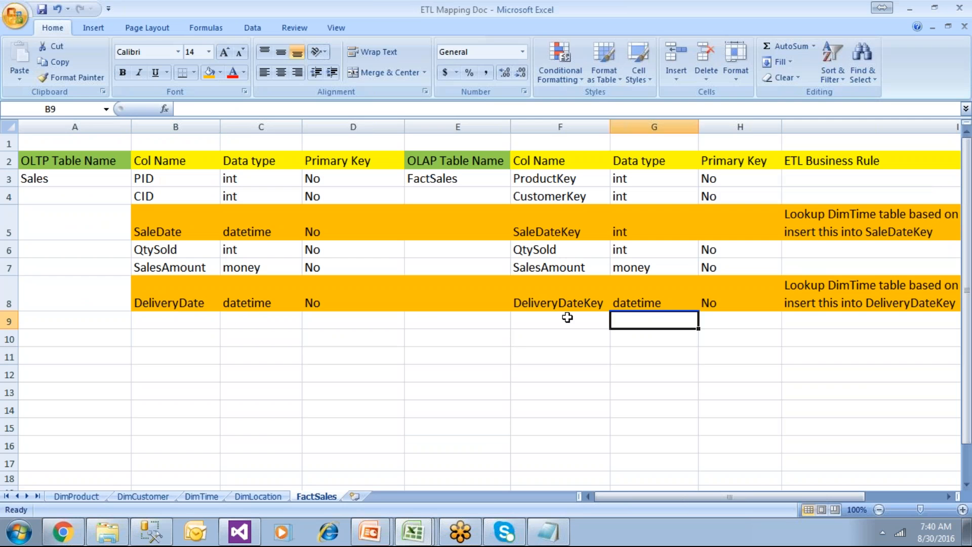
{"action": "left_click", "coordinate": [567, 317]}
{"action": "type", "text": "catiok"}
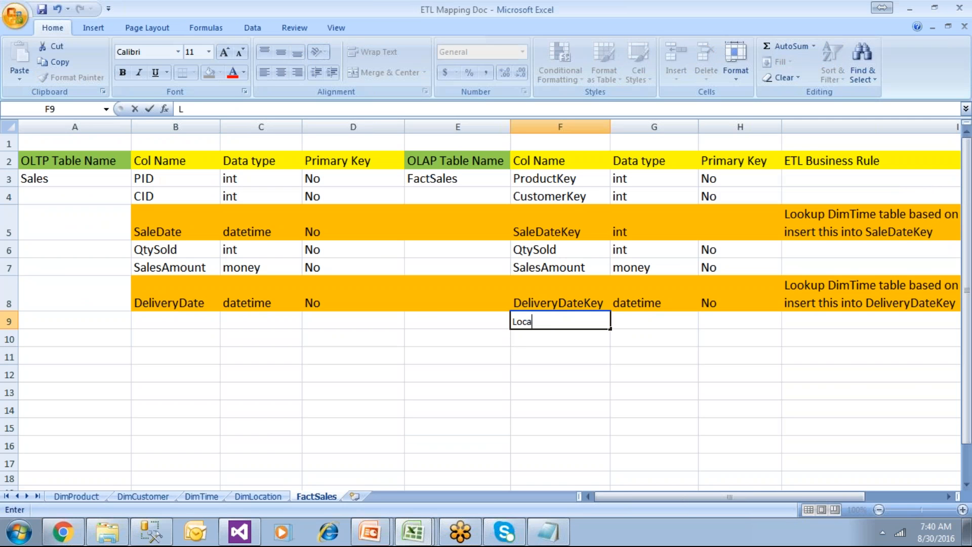
{"action": "key", "text": "BackSpace"}
{"action": "type", "text": "nKey"}
{"action": "key", "text": "Return"}
Switch to the DWH script and look up LocationKey's data type in the DimLocation CREATE TABLE statement
{"action": "left_click", "coordinate": [634, 326]}
{"action": "key", "text": "alt+Tab"}
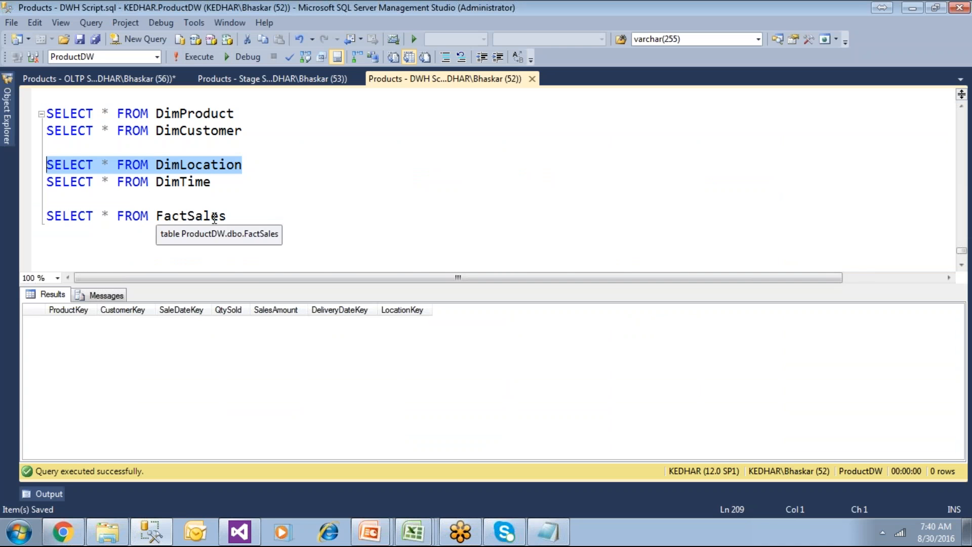
{"action": "scroll", "coordinate": [223, 218], "scroll_direction": "up", "scroll_amount": 15}
{"action": "scroll", "coordinate": [215, 218], "scroll_direction": "up", "scroll_amount": 15}
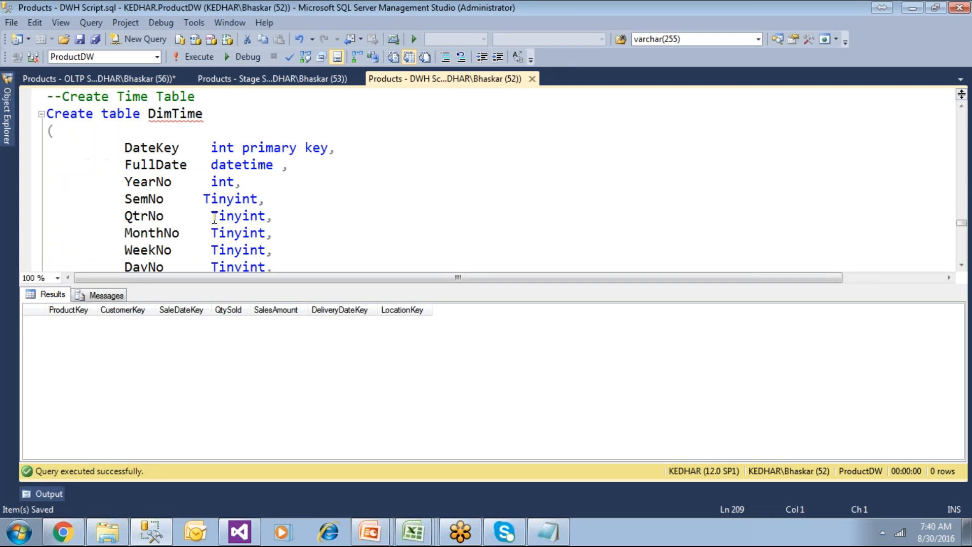
{"action": "scroll", "coordinate": [217, 193], "scroll_direction": "up", "scroll_amount": 20}
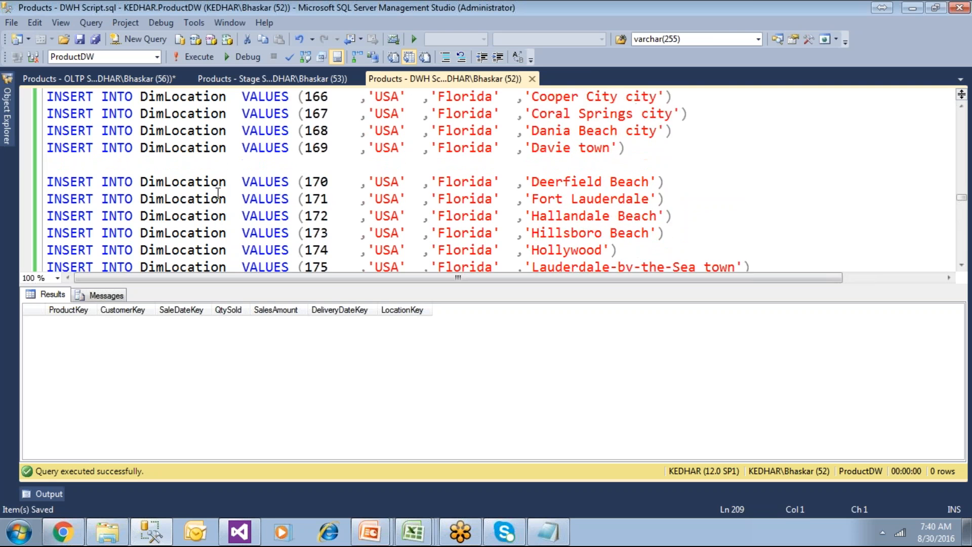
{"action": "scroll", "coordinate": [218, 194], "scroll_direction": "up", "scroll_amount": 15}
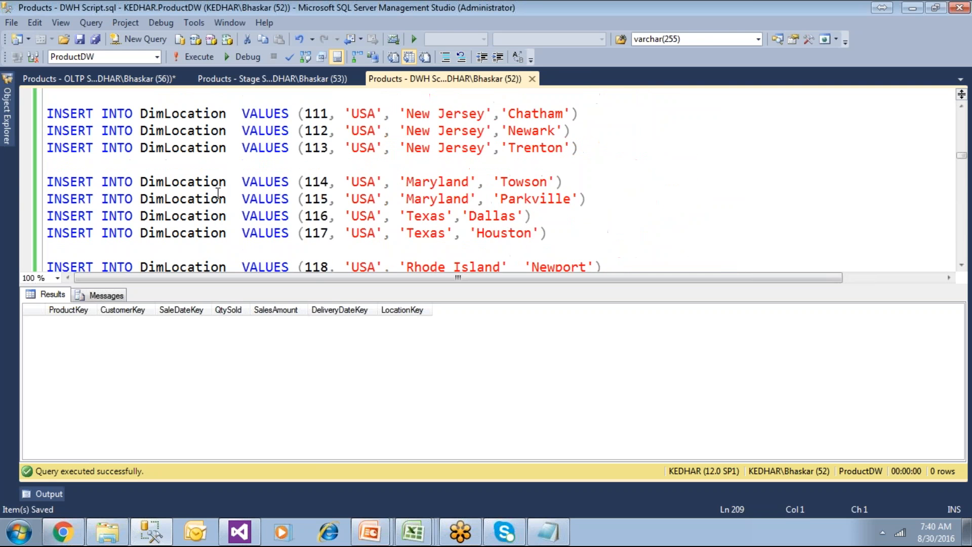
{"action": "double_click", "coordinate": [188, 234]}
{"action": "mouse_move", "coordinate": [417, 519]}
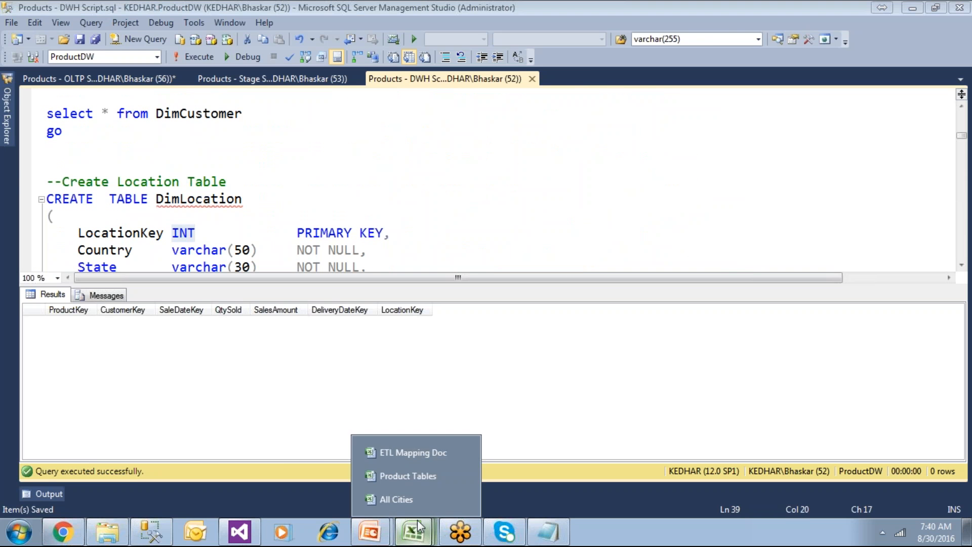
Back in the ETL Mapping Doc, set LocationKey's data type to int and its Primary Key value to No
{"action": "left_click", "coordinate": [423, 497]}
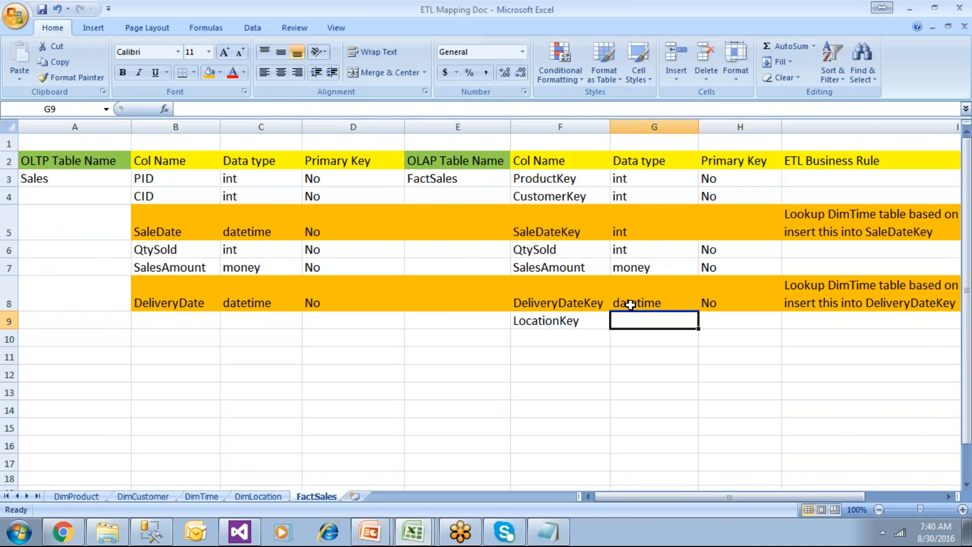
{"action": "type", "text": "int"}
{"action": "key", "text": "Tab"}
{"action": "type", "text": "No"}
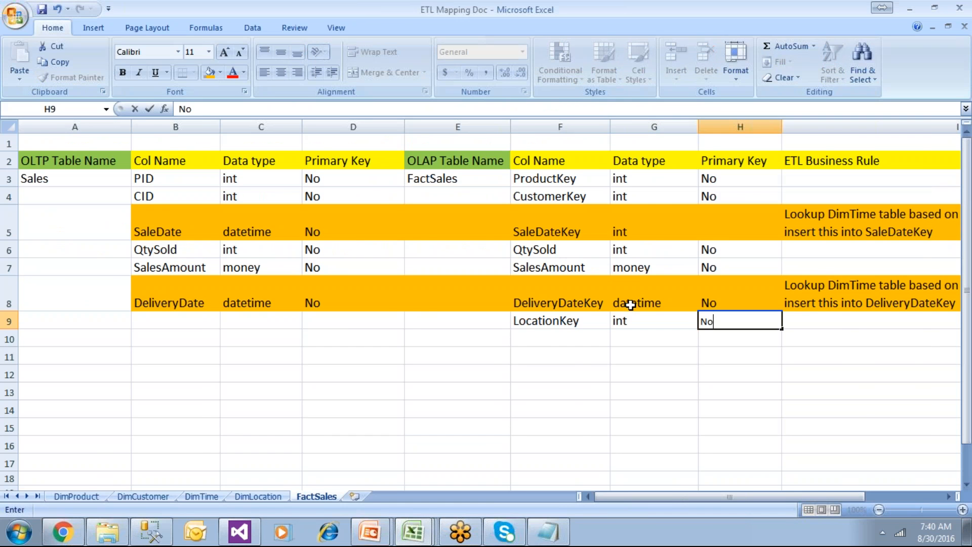
{"action": "key", "text": "Tab"}
Fill the LocationKey cells F9 through H9 with orange and copy the DeliveryDateKey business rule from I8 into I9
{"action": "left_click", "coordinate": [628, 294]}
{"action": "left_click_drag", "start_coordinate": [349, 322], "coordinate": [679, 321]}
{"action": "left_click", "coordinate": [209, 72]}
{"action": "left_click", "coordinate": [676, 299]}
{"action": "key", "text": "ctrl+c"}
{"action": "left_click", "coordinate": [657, 326]}
{"action": "key", "text": "ctrl+v"}
{"action": "left_click", "coordinate": [663, 392]}
{"action": "key", "text": "Escape"}
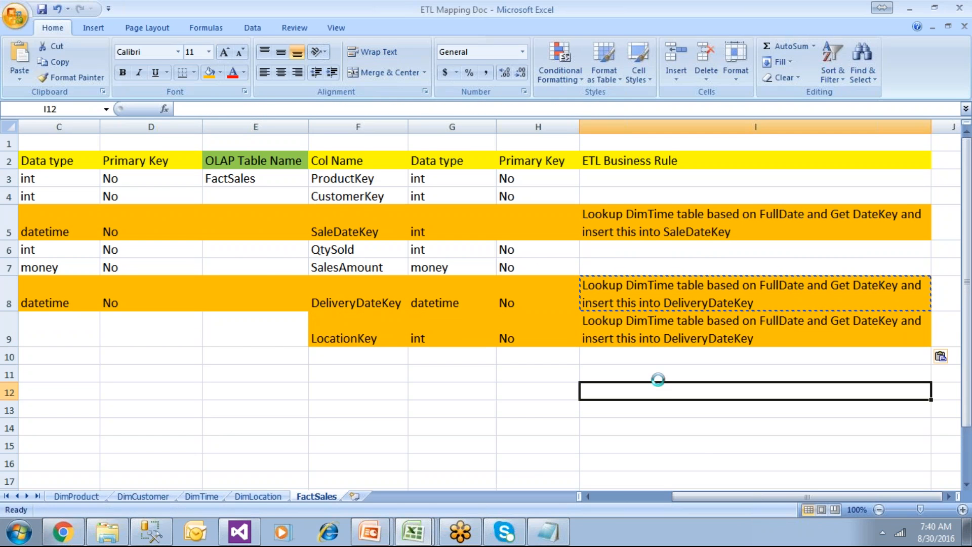
Edit the copied rule in I9 so that it looks up the DimLocation table based on City
{"action": "left_click", "coordinate": [643, 326]}
{"action": "double_click", "coordinate": [650, 328]}
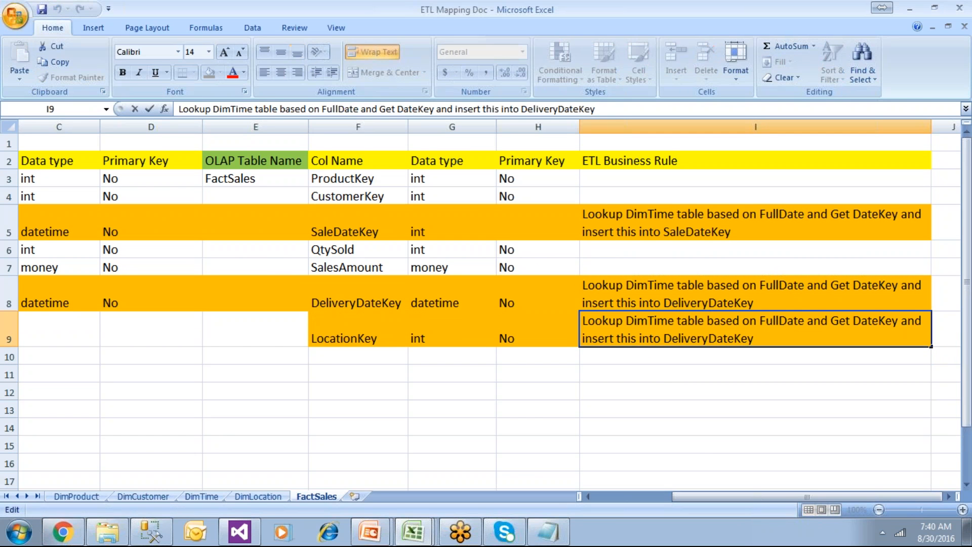
{"action": "left_click_drag", "start_coordinate": [648, 321], "coordinate": [675, 320]}
{"action": "type", "text": "Location"}
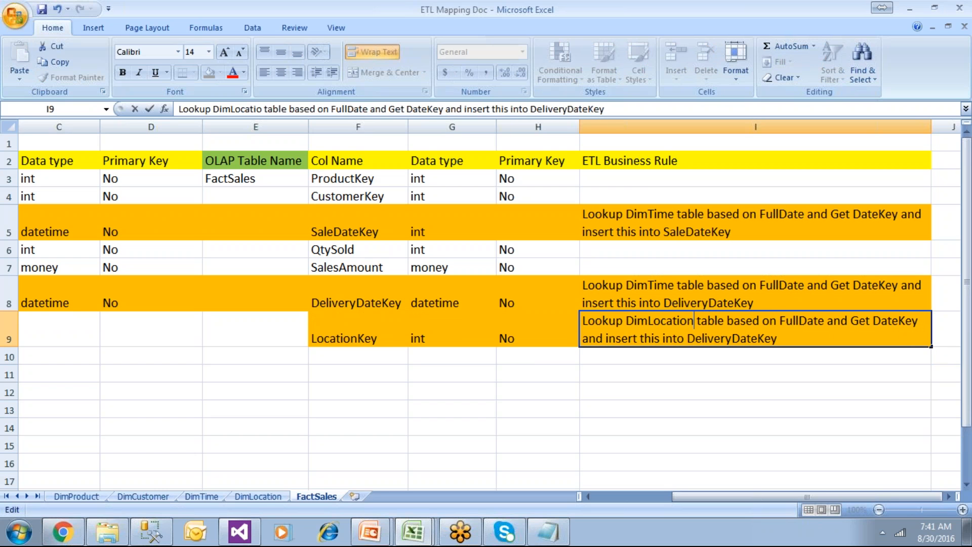
{"action": "left_click", "coordinate": [778, 319]}
{"action": "left_click_drag", "start_coordinate": [779, 321], "coordinate": [826, 320]}
{"action": "type", "text": "City"}
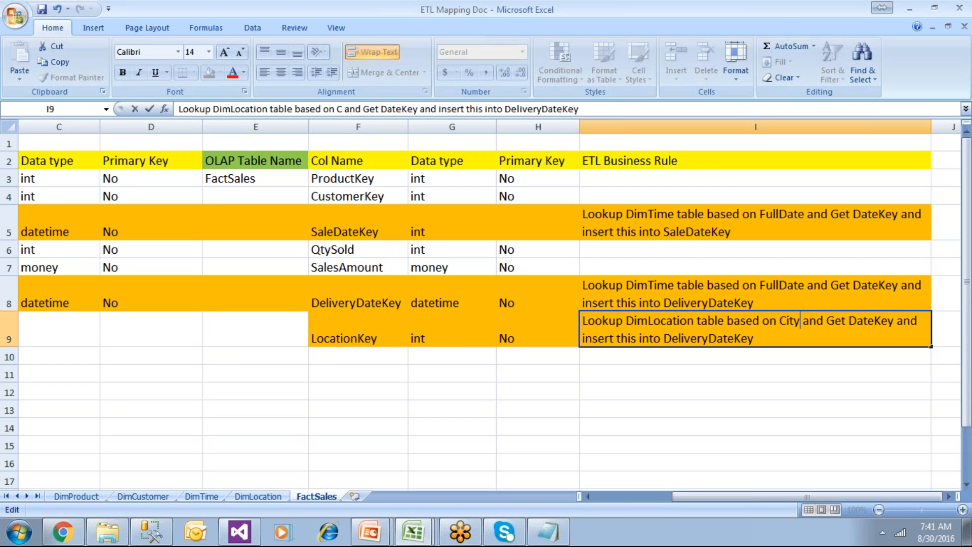
Insert "from StageCustomerMaster" after City in the LocationKey business rule
{"action": "left_click_drag", "start_coordinate": [802, 321], "coordinate": [817, 320]}
{"action": "left_click", "coordinate": [810, 320]}
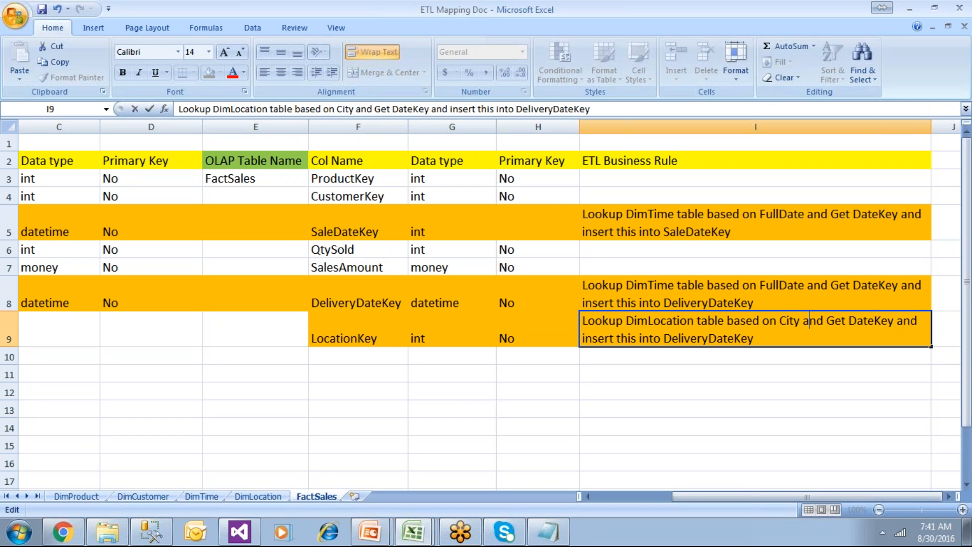
{"action": "type", "text": "from Sa"}
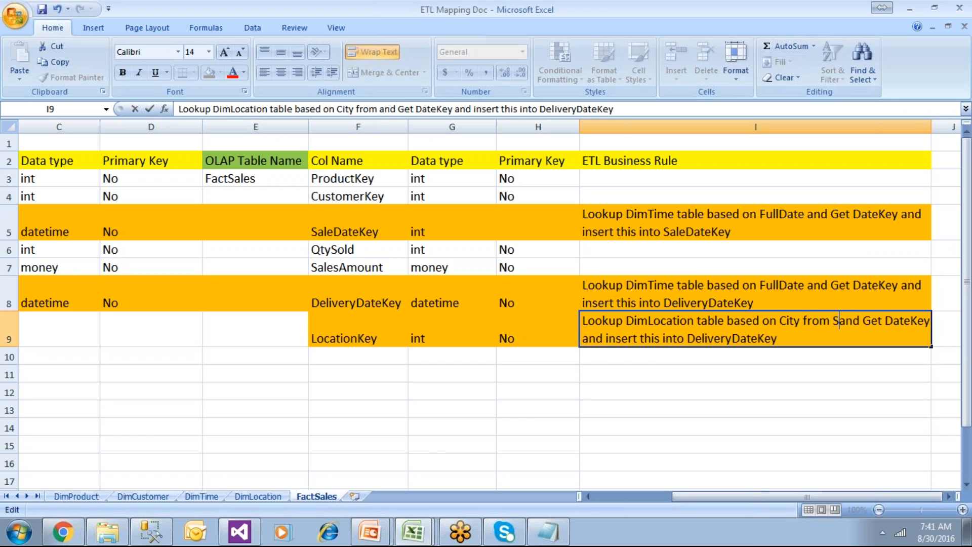
{"action": "key", "text": "BackSpace"}
{"action": "type", "text": "tageC"}
{"action": "type", "text": "ustomer"}
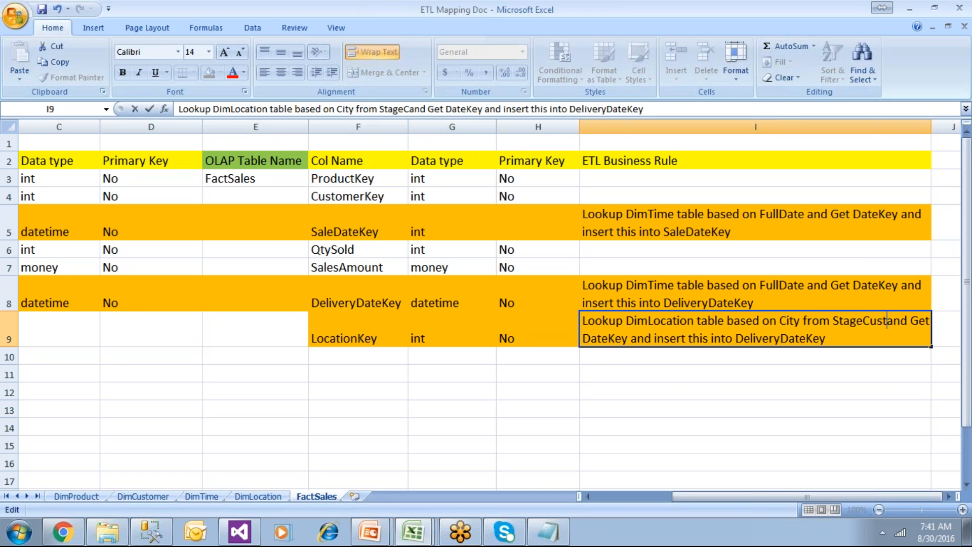
{"action": "type", "text": "Master"}
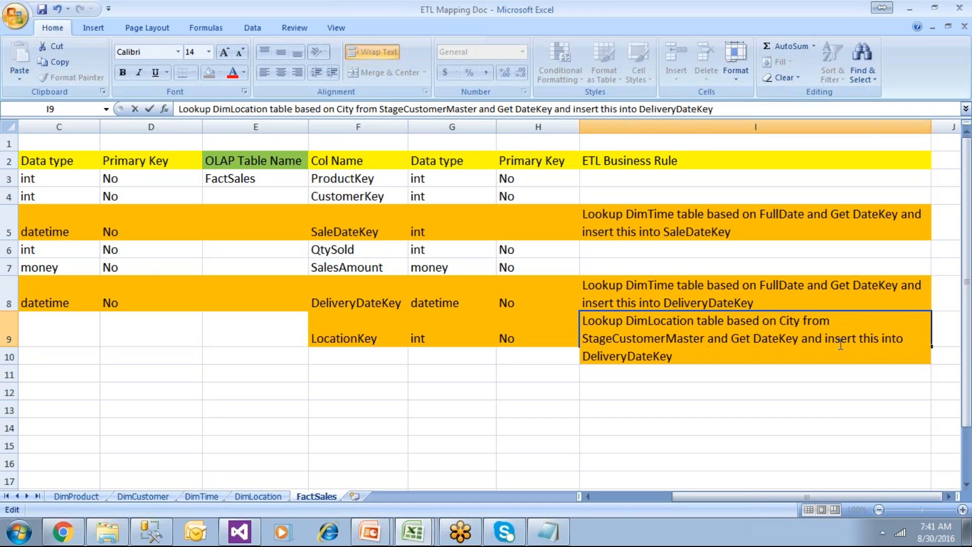
Replace DateKey with City after the word "Get" in the LocationKey business rule
{"action": "key", "text": "Right"}
{"action": "key", "text": "Right"}
{"action": "key", "text": "shift+Right"}
{"action": "key", "text": "Right"}
{"action": "key", "text": "Right"}
{"action": "key", "text": "Right"}
{"action": "key", "text": "Right"}
{"action": "key", "text": "shift+Right"}
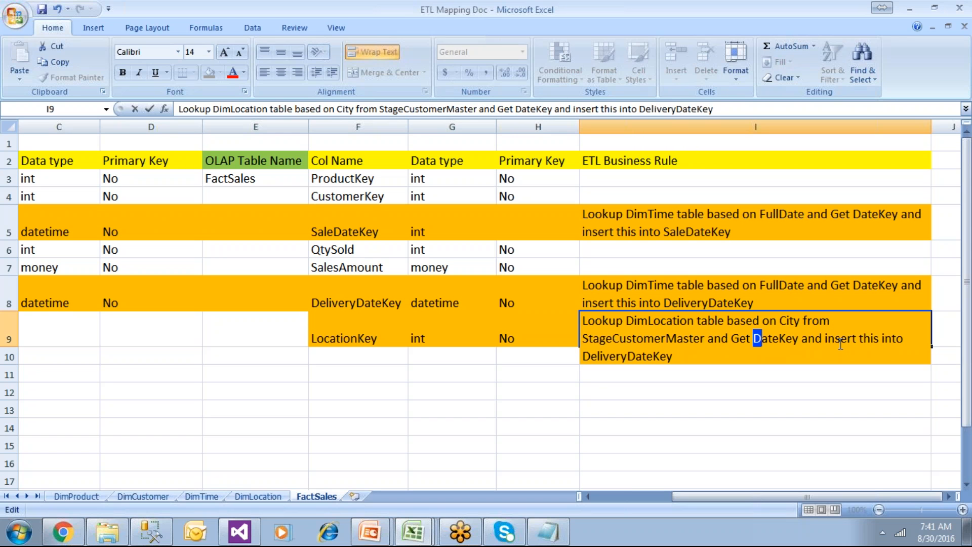
{"action": "key", "text": "shift+Right"}
{"action": "key", "text": "shift+Right"}
{"action": "key", "text": "shift+Right"}
{"action": "key", "text": "shift+Right"}
{"action": "key", "text": "shift+Right"}
{"action": "key", "text": "shift+Right"}
{"action": "type", "text": "City"}
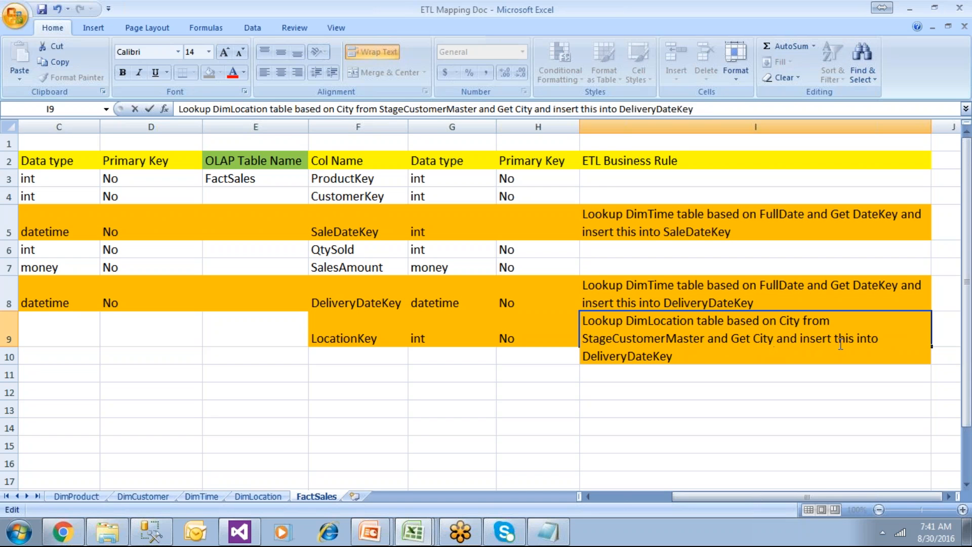
Replace City with LocationKey after the word "Get" in the business rule in I9
{"action": "key", "text": "BackSpace"}
{"action": "key", "text": "BackSpace"}
{"action": "key", "text": "BackSpace"}
{"action": "key", "text": "BackSpace"}
{"action": "type", "text": "Loc"}
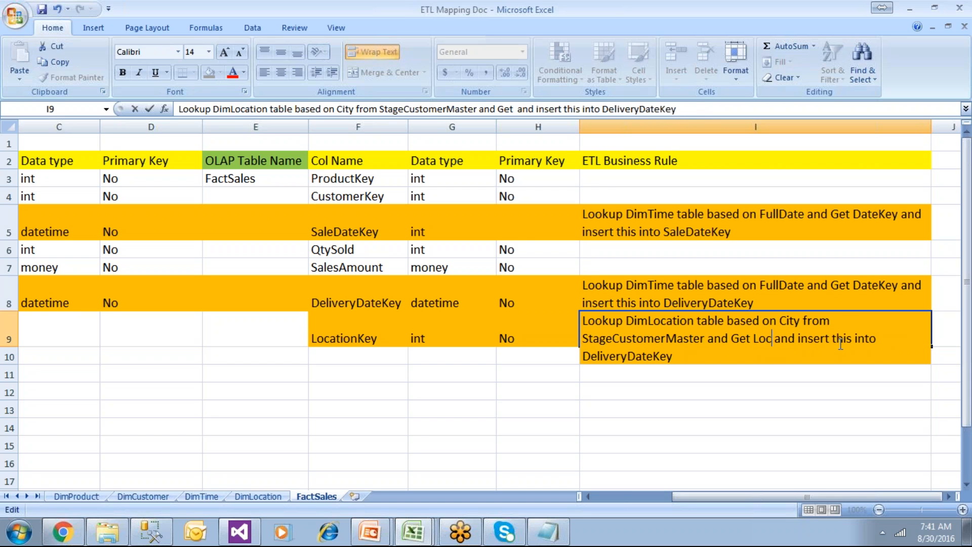
{"action": "type", "text": "ation"}
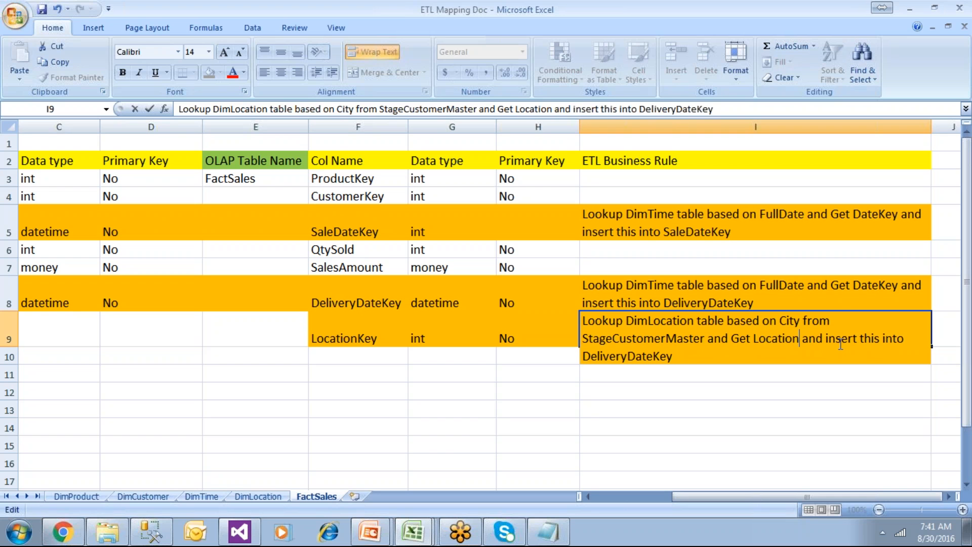
{"action": "type", "text": "Key"}
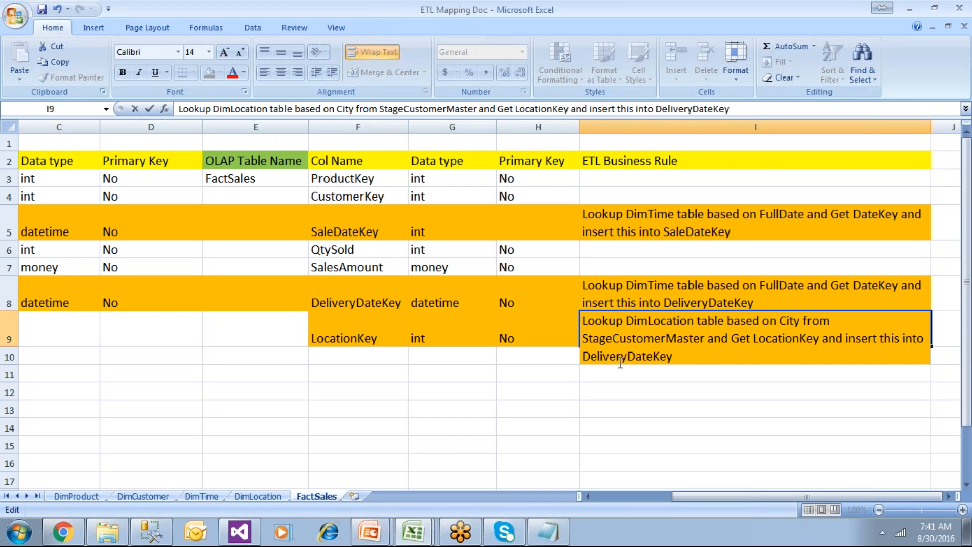
Replace DeliveryDateKey with LocationKey at the end of the business rule in I9 and commit the cell
{"action": "left_click_drag", "start_coordinate": [573, 359], "coordinate": [673, 357]}
{"action": "type", "text": "Locatio"}
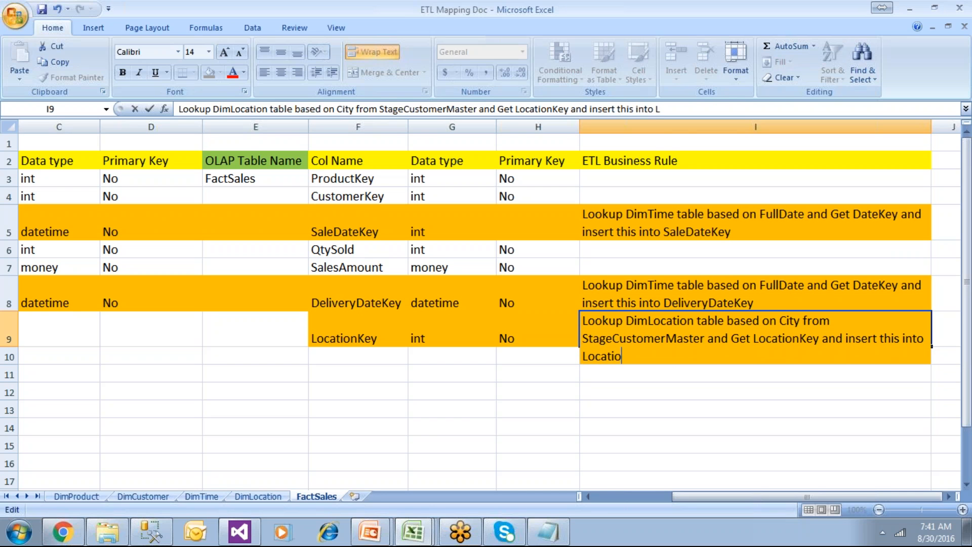
{"action": "type", "text": "nKey"}
{"action": "key", "text": "Return"}
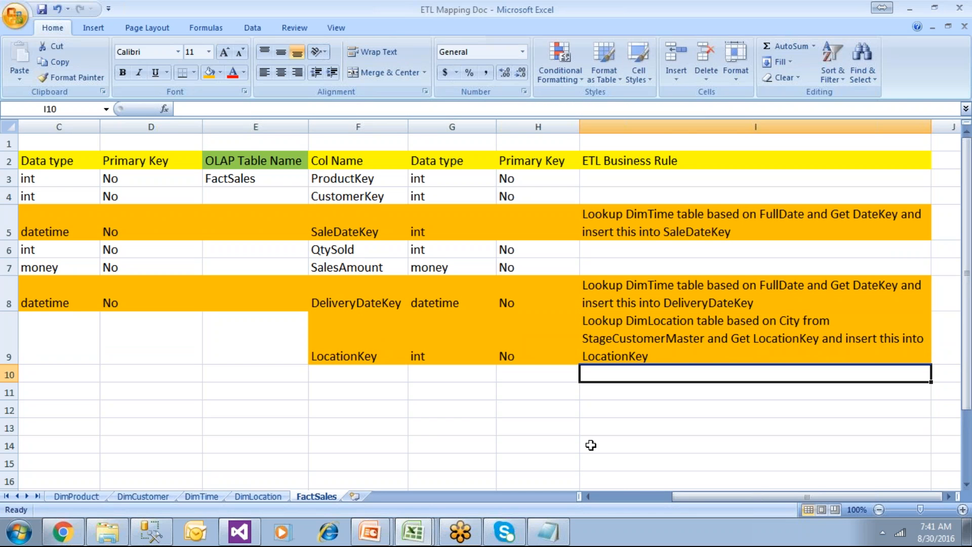
Review the SaleDateKey, DeliveryDateKey and LocationKey lookup rules on the FactSales sheet and save the workbook
{"action": "left_click", "coordinate": [630, 493]}
{"action": "left_click_drag", "start_coordinate": [208, 341], "coordinate": [444, 348]}
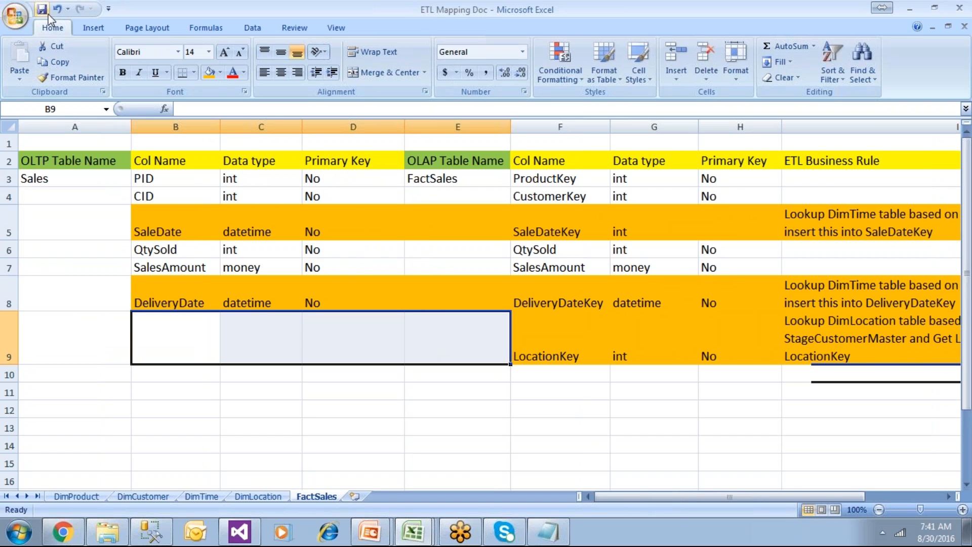
{"action": "left_click", "coordinate": [543, 329]}
{"action": "left_click", "coordinate": [809, 327]}
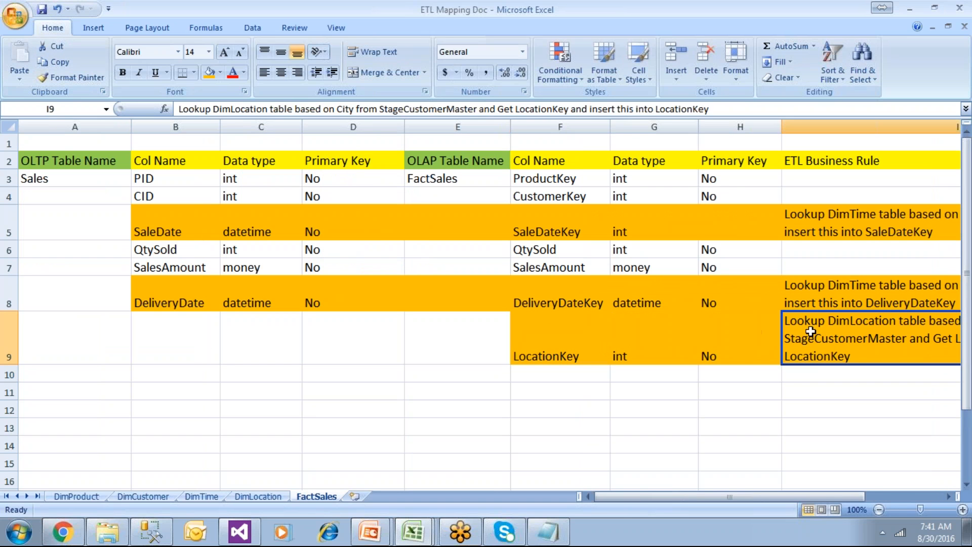
{"action": "left_click", "coordinate": [811, 296]}
{"action": "left_click", "coordinate": [805, 228]}
{"action": "left_click", "coordinate": [816, 292]}
{"action": "left_click", "coordinate": [826, 351]}
{"action": "left_click", "coordinate": [42, 9]}
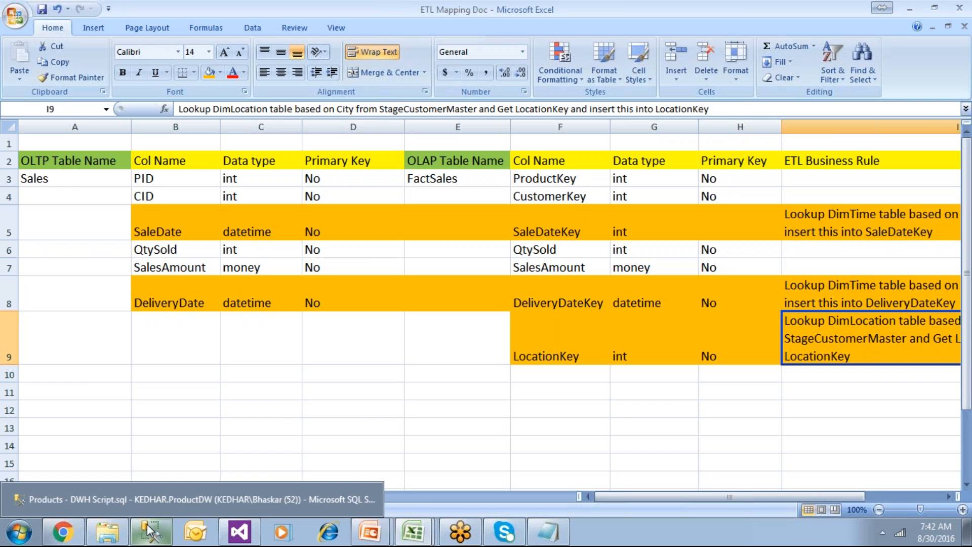
Examine the LocationKey row's column name, data type, primary key and ETL business rule
{"action": "left_click", "coordinate": [552, 351]}
{"action": "left_click", "coordinate": [759, 349]}
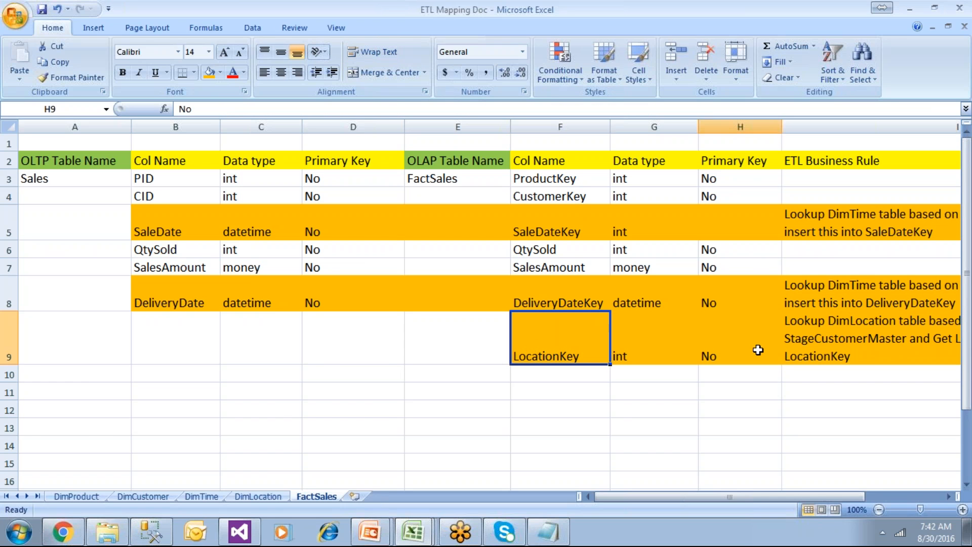
{"action": "left_click", "coordinate": [629, 337]}
{"action": "left_click", "coordinate": [579, 342]}
{"action": "left_click", "coordinate": [661, 347]}
{"action": "left_click", "coordinate": [735, 345]}
{"action": "left_click", "coordinate": [840, 342]}
Switch to the PowerPoint slide show and advance to the DWH Tables slide
{"action": "left_click", "coordinate": [370, 532]}
{"action": "left_click", "coordinate": [374, 499]}
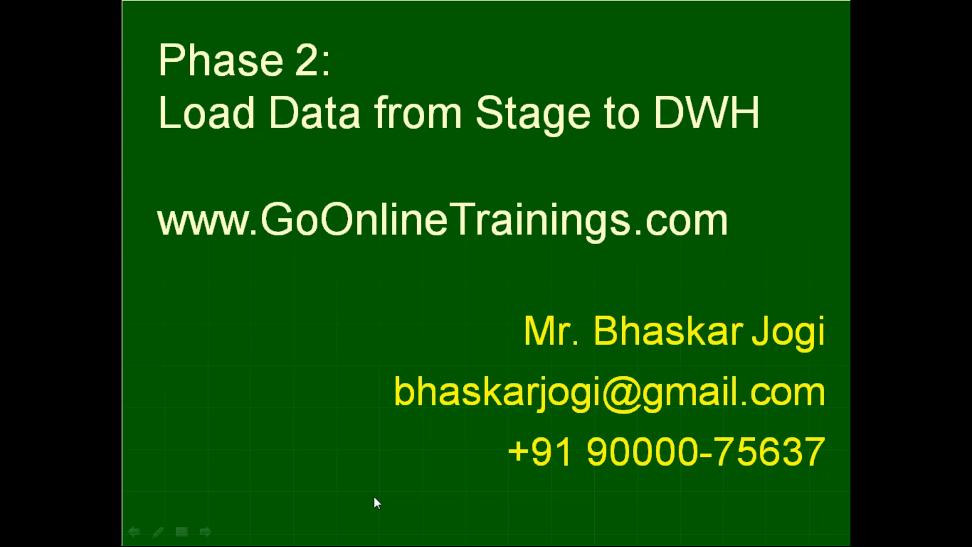
{"action": "key", "text": "Right"}
{"action": "key", "text": "Right"}
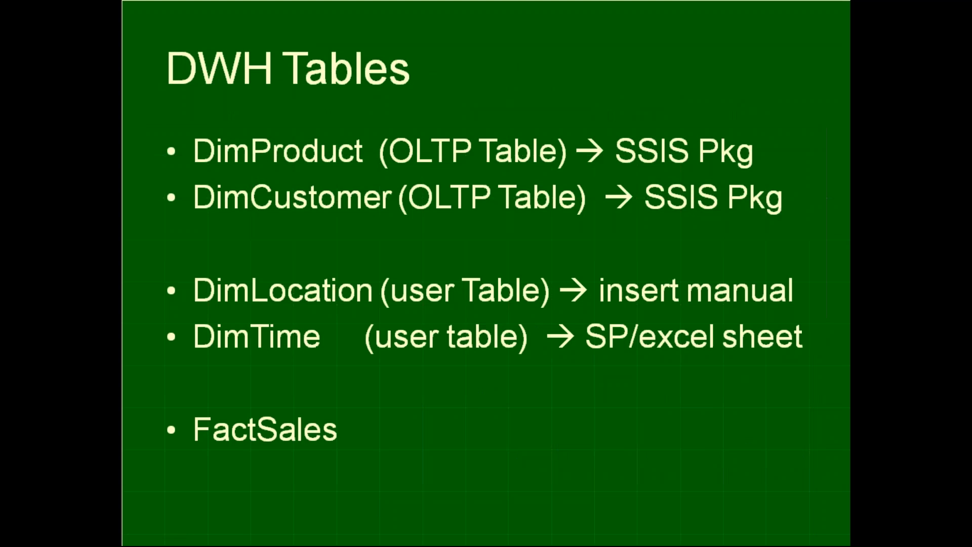